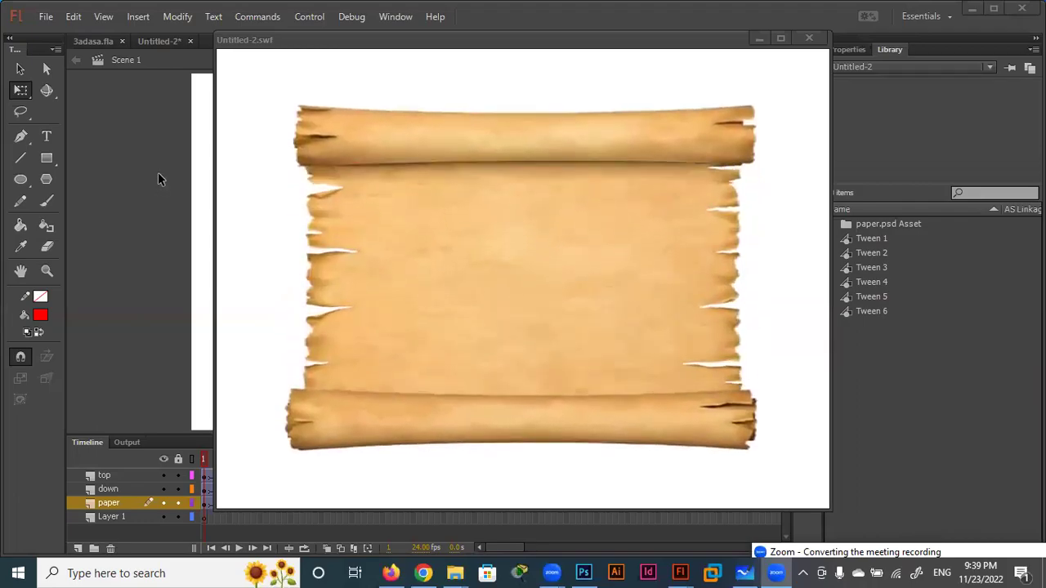
Close the test preview and save the scroll animation as 'paper with classic tw'.
{"action": "key", "text": "ctrl+w"}
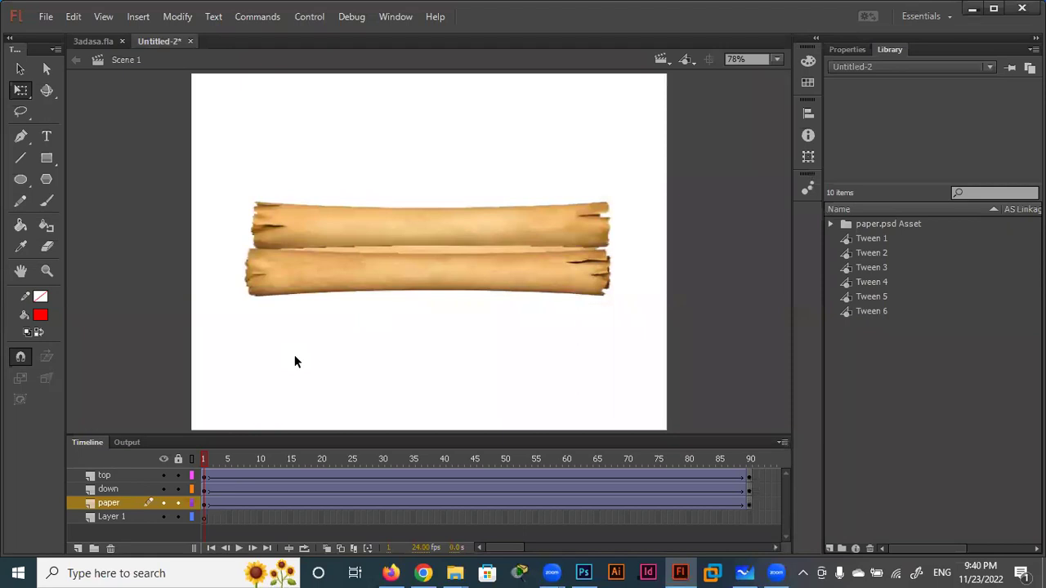
{"action": "left_click", "coordinate": [46, 18]}
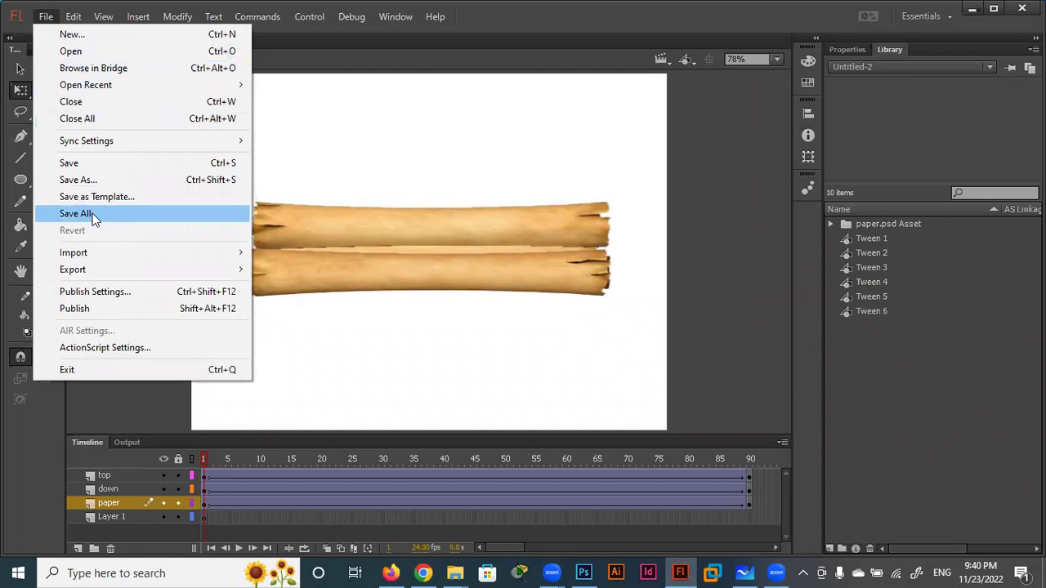
{"action": "left_click", "coordinate": [105, 163]}
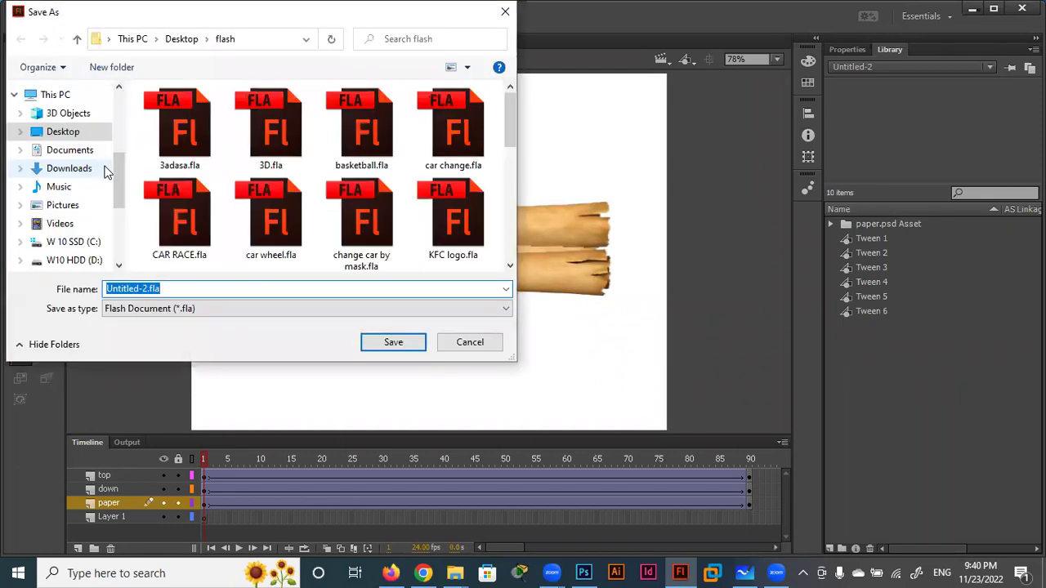
{"action": "type", "text": "paper with classic tw"}
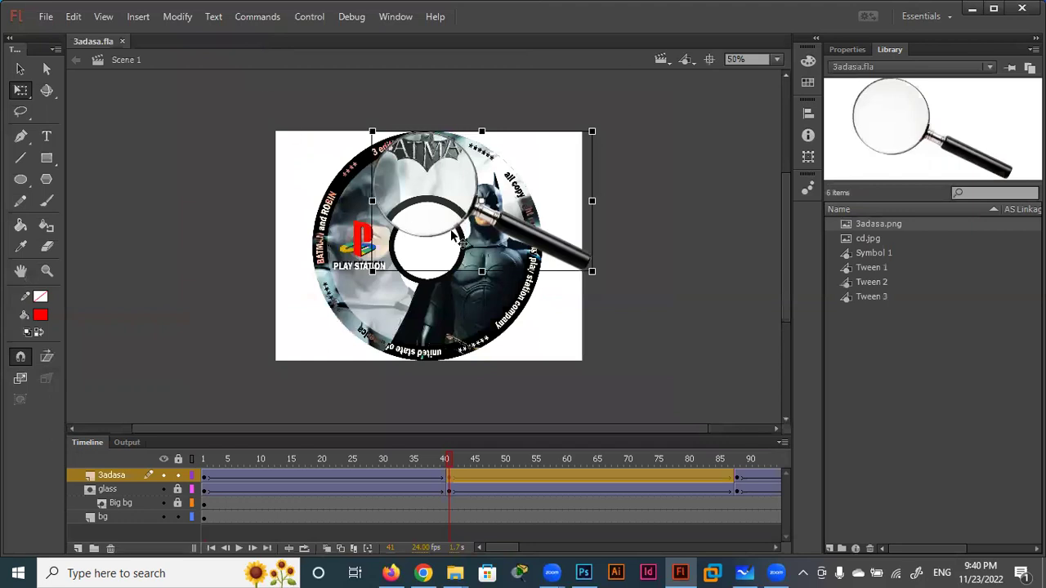
Create a blank ActionScript 3.0 document and fit its stage into view.
{"action": "left_click", "coordinate": [50, 18]}
{"action": "left_click", "coordinate": [72, 33]}
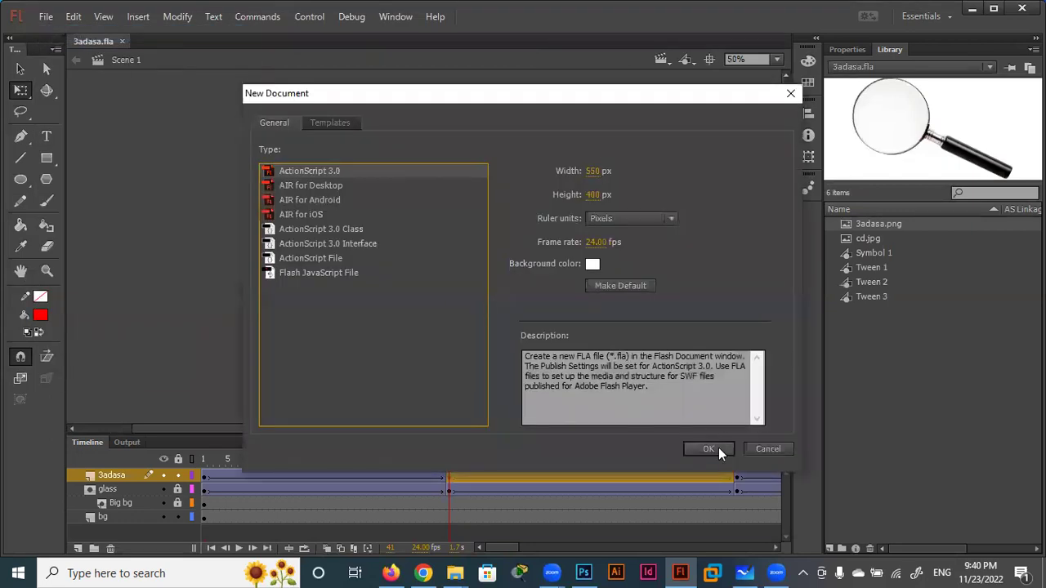
{"action": "left_click", "coordinate": [718, 447]}
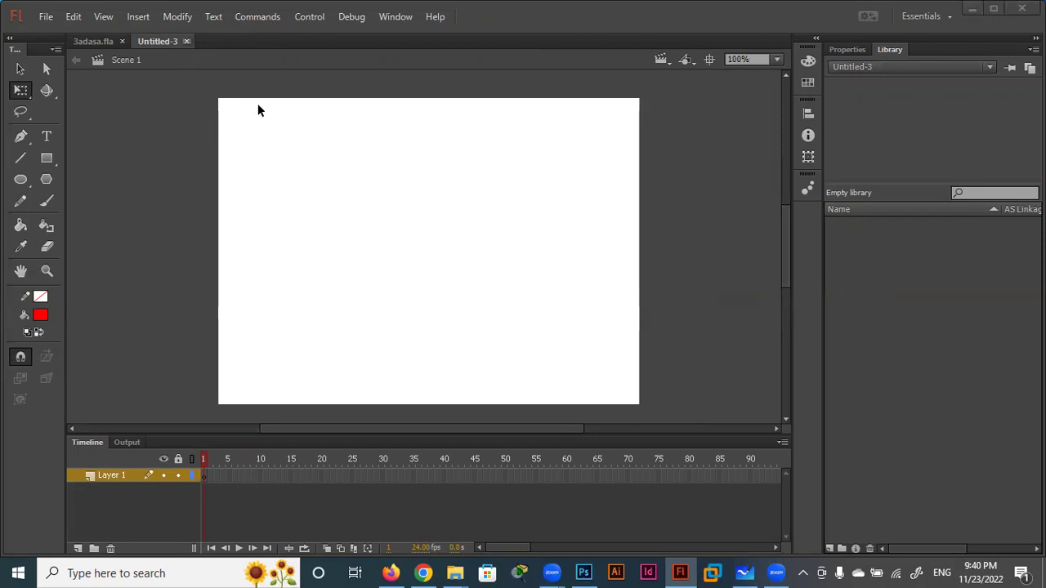
{"action": "key", "text": "Return"}
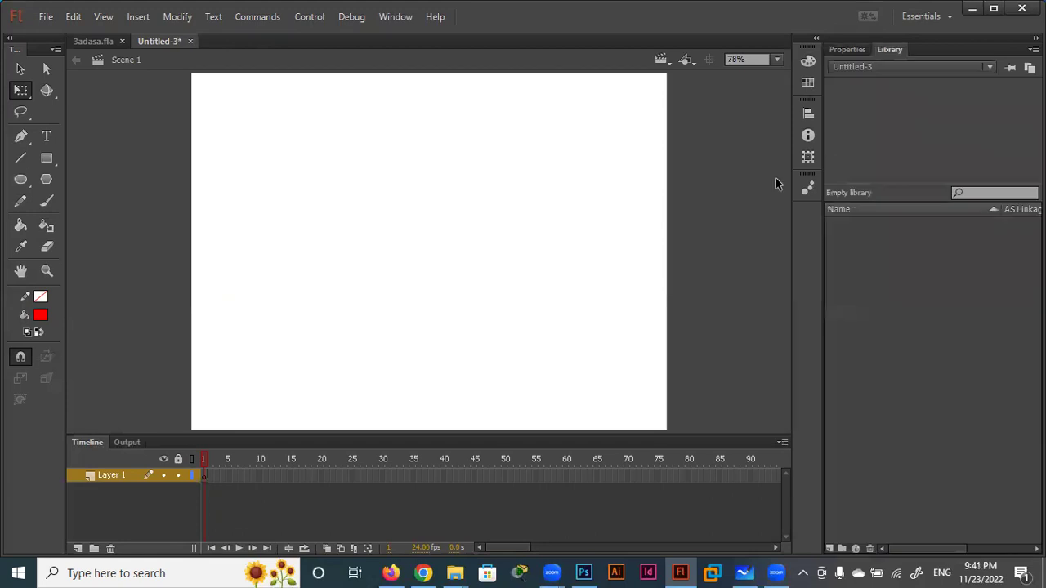
Import the paper.psd scroll image and set the stage height to 600.
{"action": "key", "text": "super+d"}
{"action": "mouse_move", "coordinate": [719, 180]}
{"action": "left_mouse_down"}
{"action": "mouse_move", "coordinate": [426, 268]}
{"action": "mouse_move", "coordinate": [516, 430]}
{"action": "left_mouse_up"}
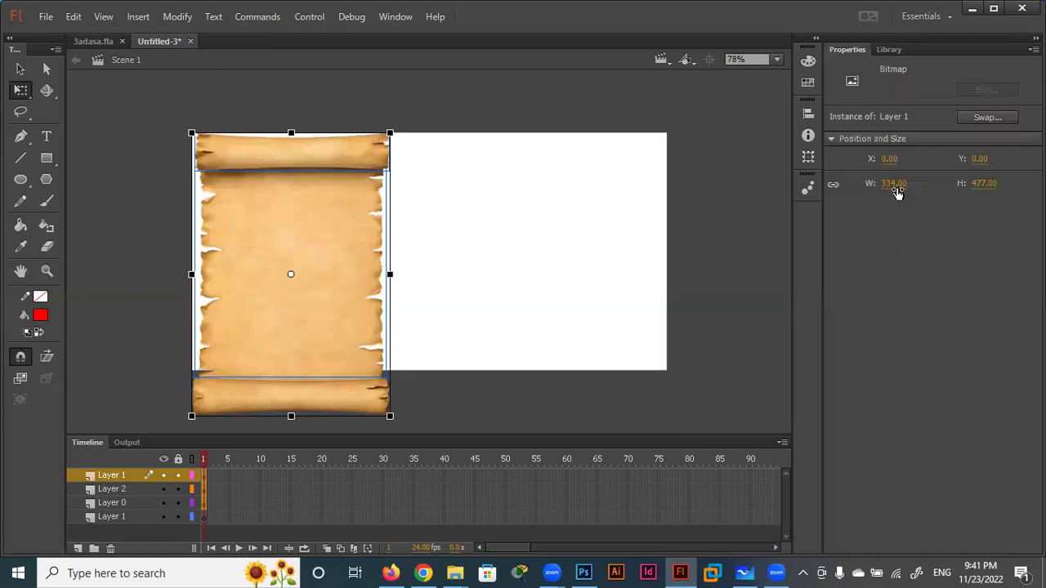
{"action": "left_click", "coordinate": [629, 241]}
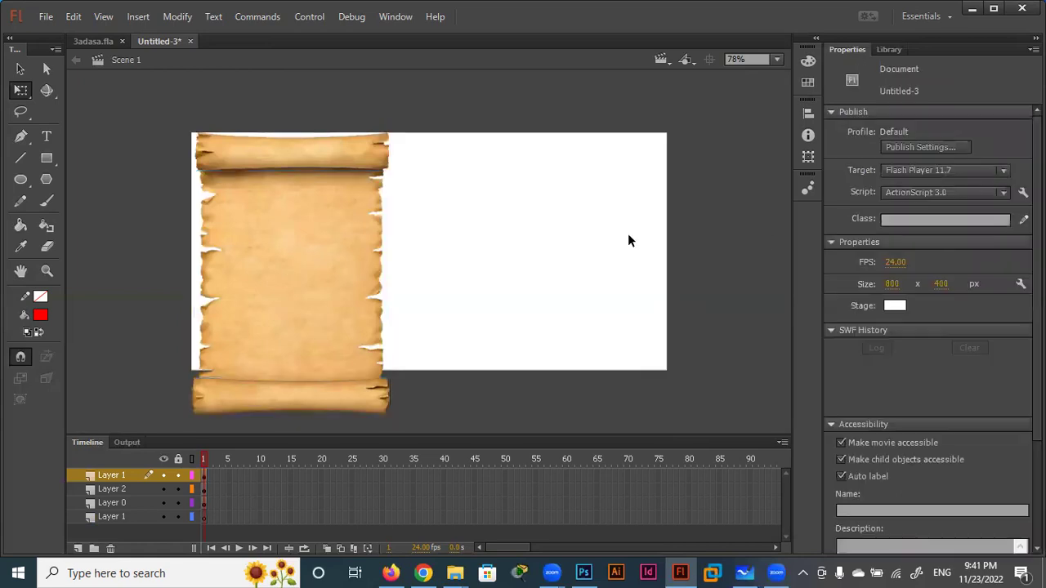
{"action": "left_click", "coordinate": [941, 283]}
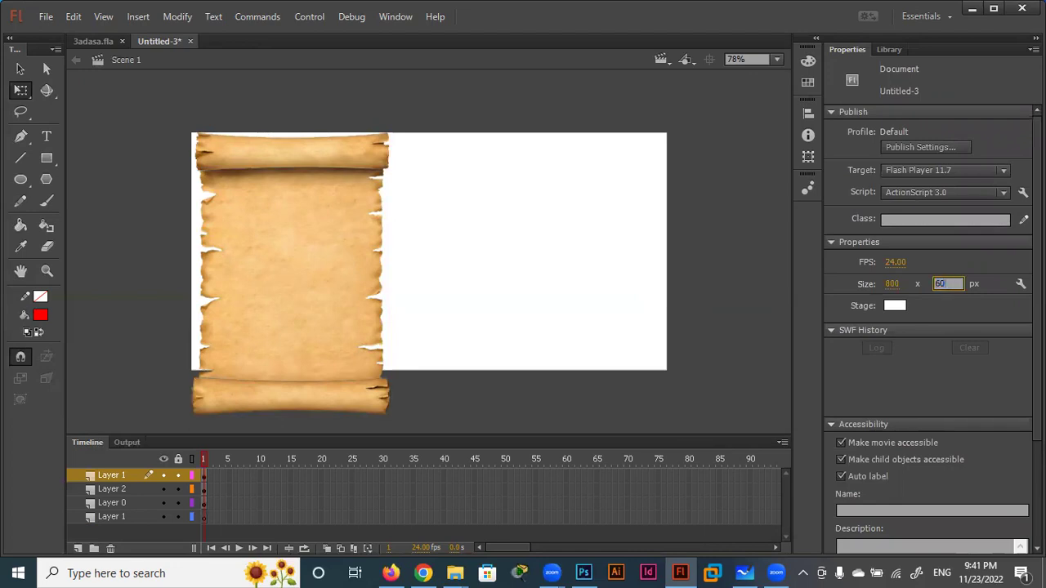
{"action": "type", "text": "600"}
{"action": "key", "text": "Return"}
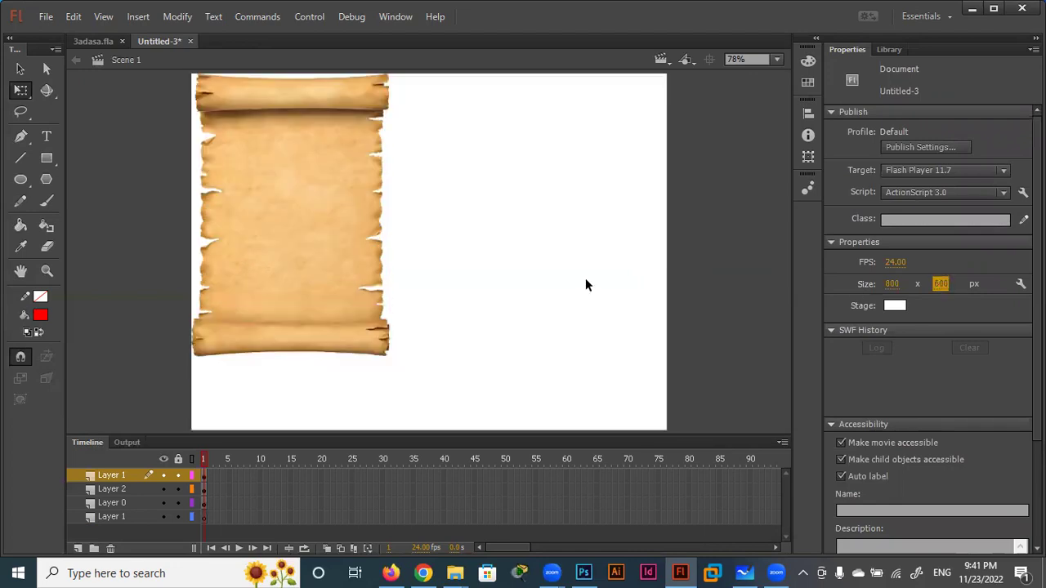
Stretch and align the scroll sheet so it fills the stage between the rollers.
{"action": "left_click", "coordinate": [204, 503]}
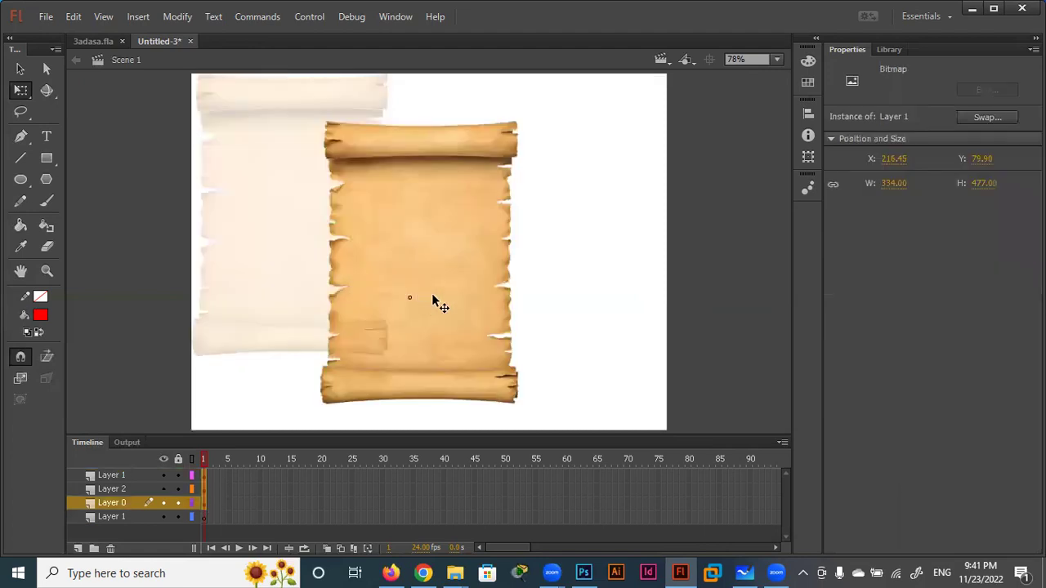
{"action": "left_click_drag", "start_coordinate": [542, 261], "coordinate": [575, 261]}
{"action": "left_click_drag", "start_coordinate": [444, 119], "coordinate": [444, 100]}
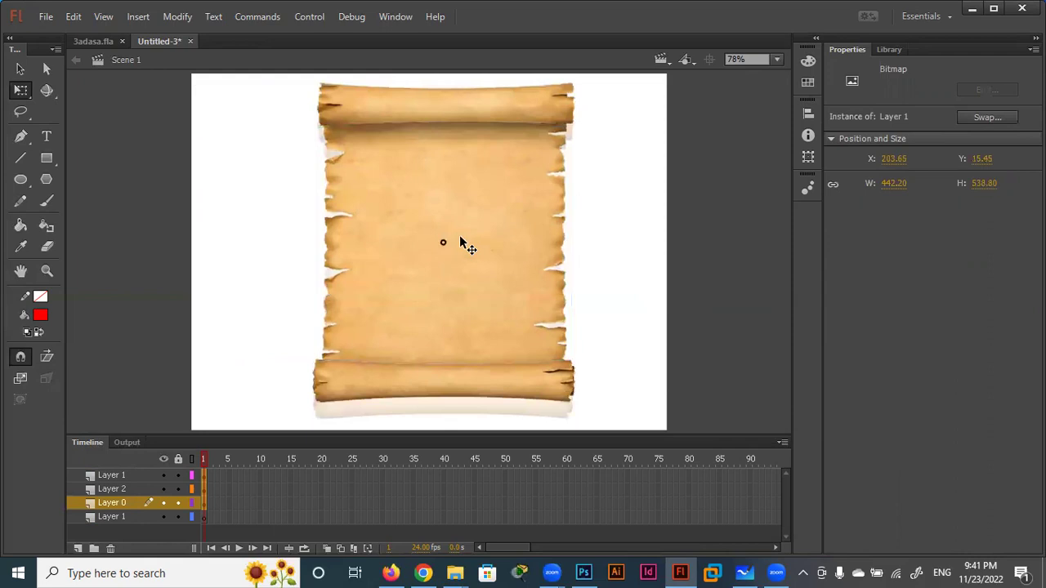
{"action": "key", "text": "Left"}
{"action": "key", "text": "Left"}
{"action": "key", "text": "Left"}
{"action": "left_click_drag", "start_coordinate": [463, 237], "coordinate": [482, 247]}
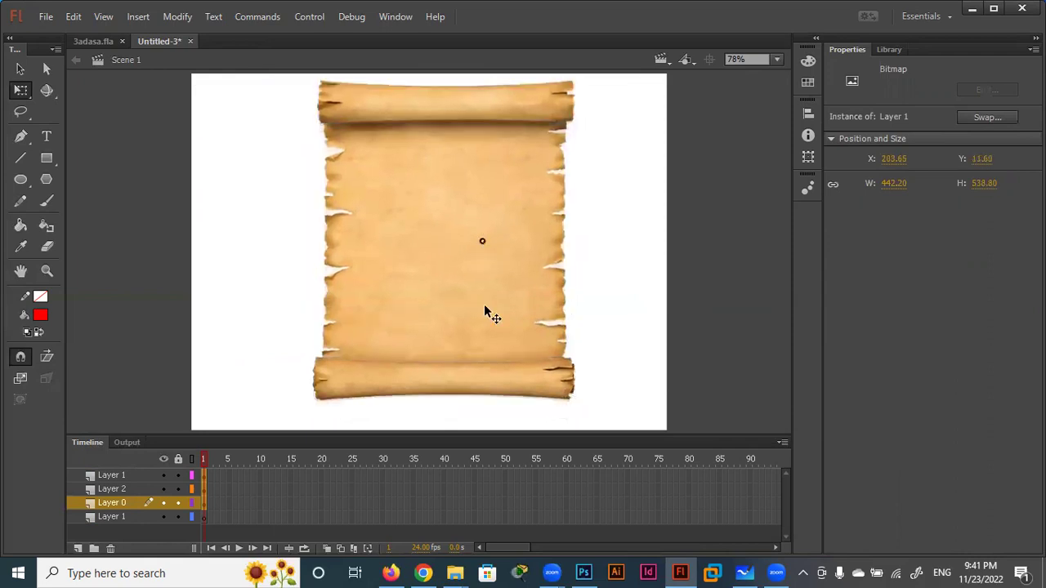
{"action": "left_click_drag", "start_coordinate": [444, 401], "coordinate": [444, 411]}
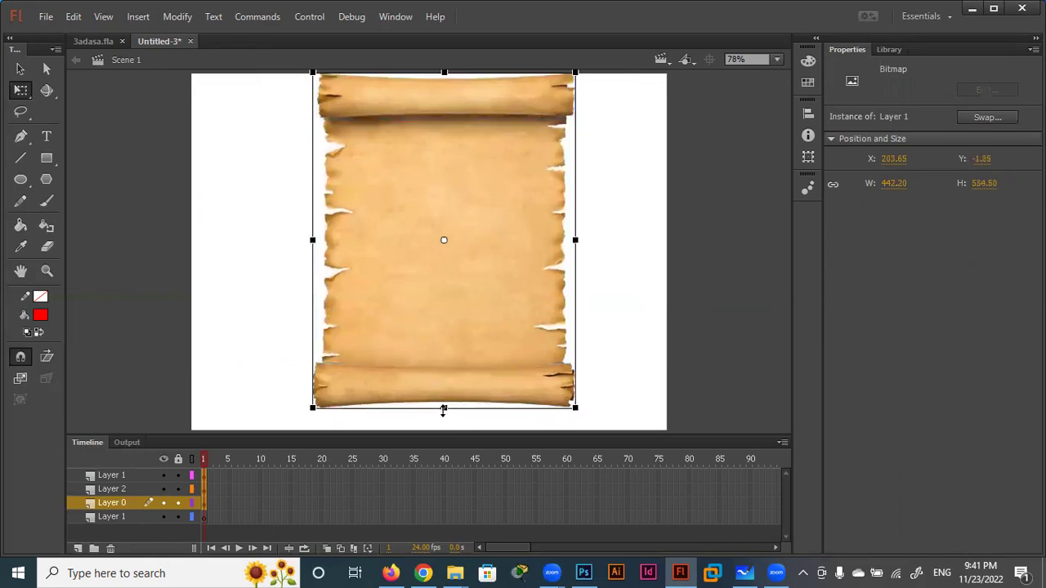
{"action": "left_click_drag", "start_coordinate": [475, 351], "coordinate": [479, 352]}
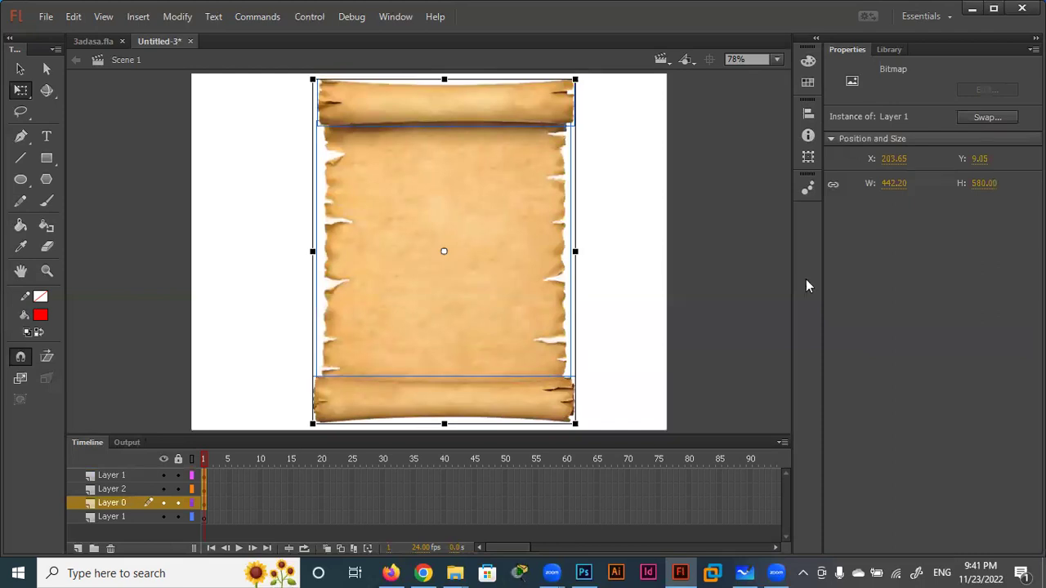
{"action": "left_click_drag", "start_coordinate": [575, 251], "coordinate": [585, 250]}
{"action": "left_click_drag", "start_coordinate": [312, 250], "coordinate": [292, 251]}
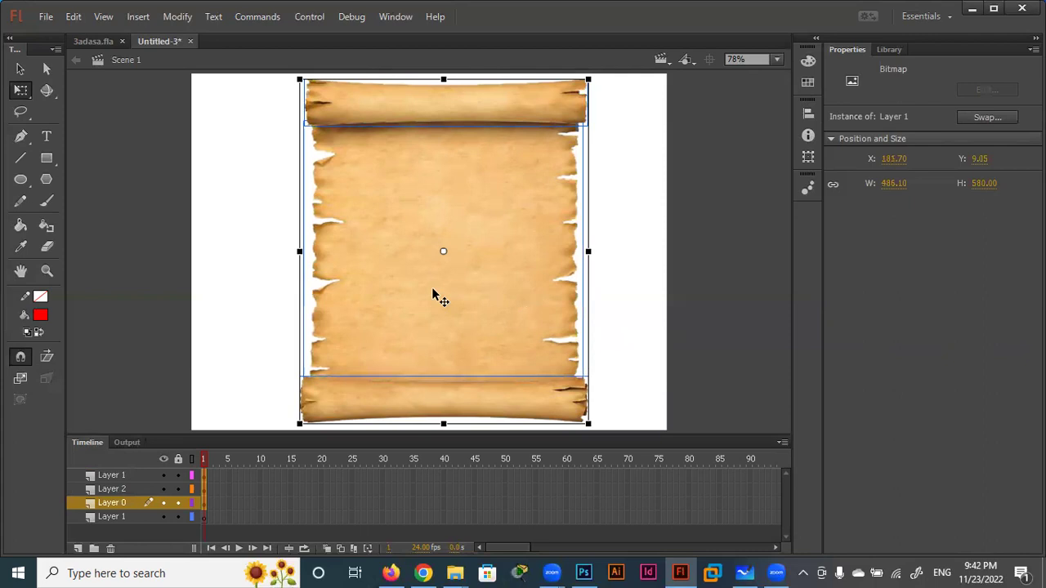
{"action": "left_click", "coordinate": [733, 248]}
{"action": "left_click", "coordinate": [693, 292]}
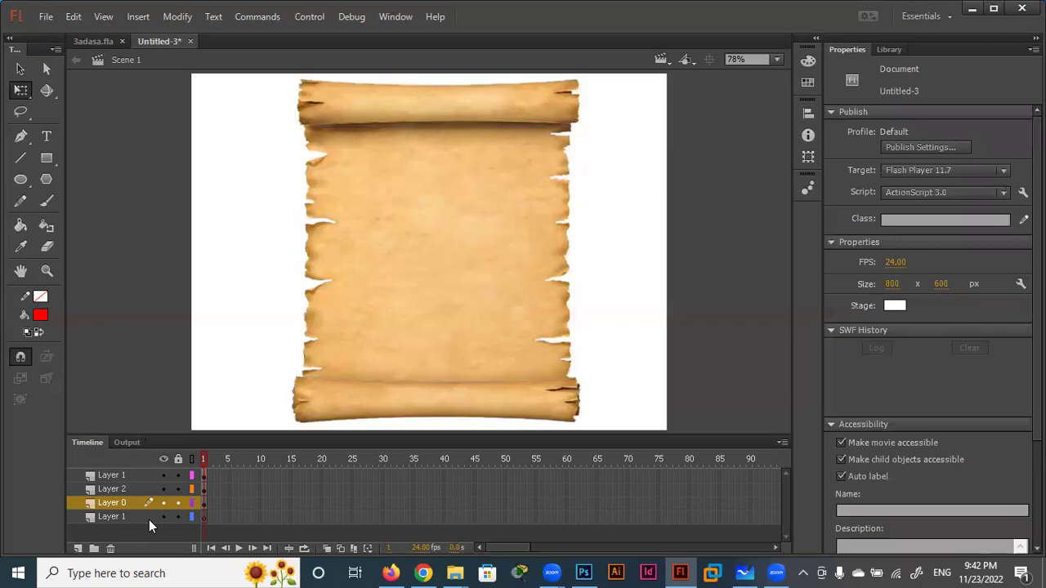
Rename the upper roller's layer to 'top'.
{"action": "left_click", "coordinate": [115, 478]}
{"action": "double_click", "coordinate": [117, 473]}
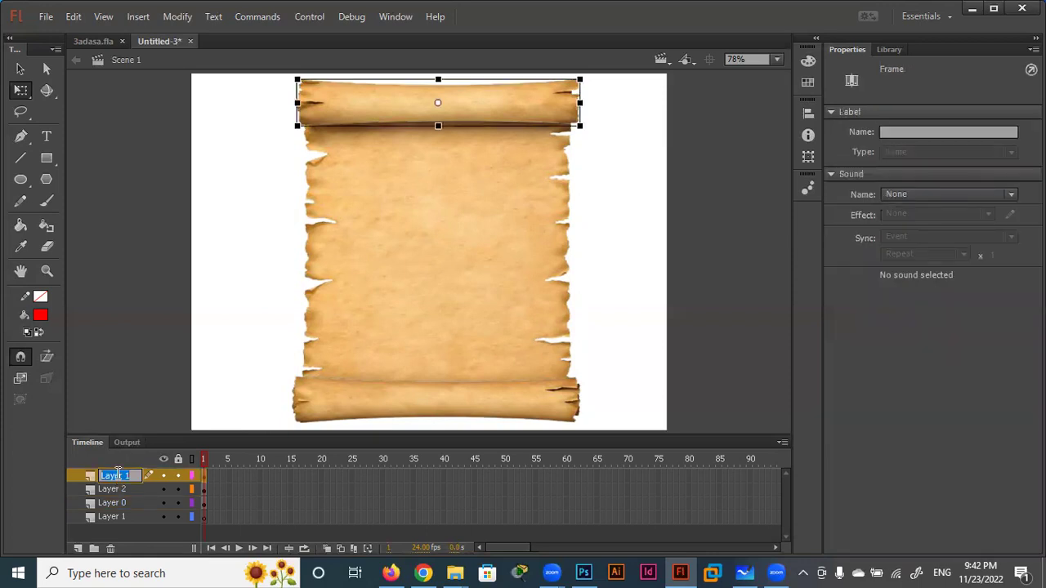
{"action": "type", "text": "to"}
{"action": "type", "text": "p"}
{"action": "key", "text": "BackSpace"}
{"action": "type", "text": "op"}
Rename the lower roller and sheet layers 'down' and 'paper', then select frame 90 across the layers.
{"action": "left_click", "coordinate": [115, 489]}
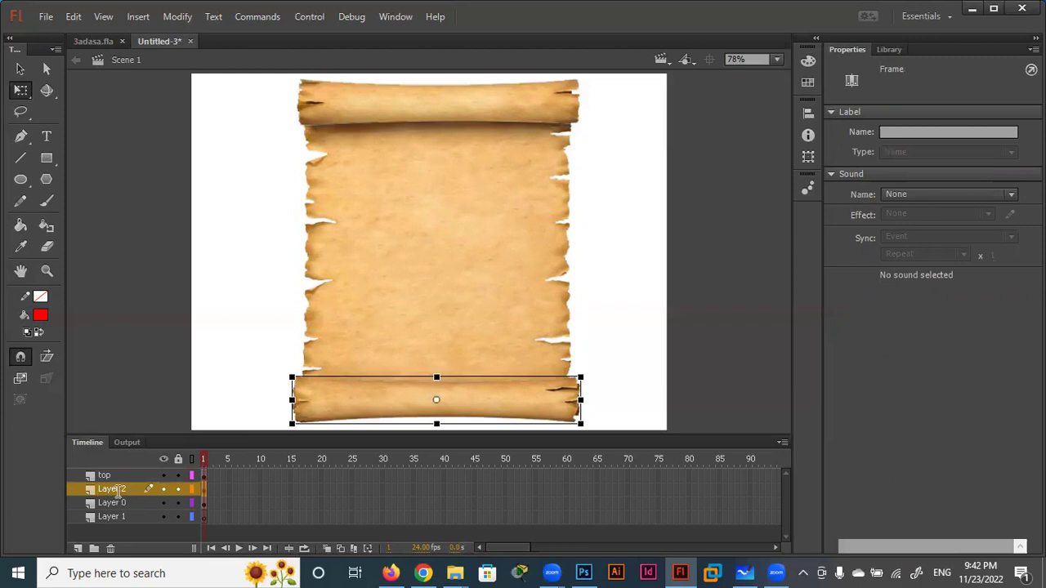
{"action": "double_click", "coordinate": [117, 491]}
{"action": "type", "text": "do"}
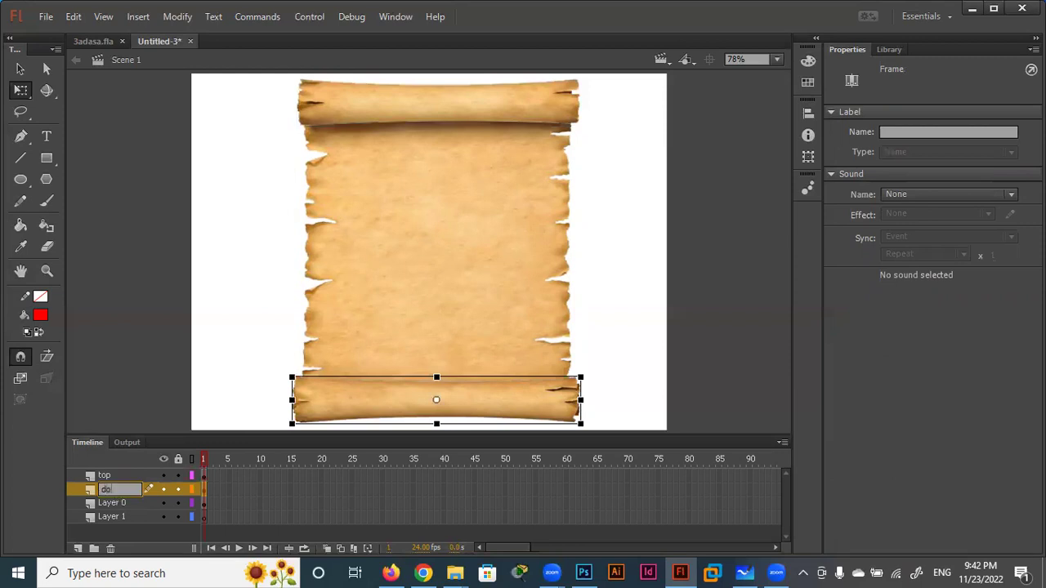
{"action": "type", "text": "wn"}
{"action": "double_click", "coordinate": [116, 503]}
{"action": "type", "text": "pa"}
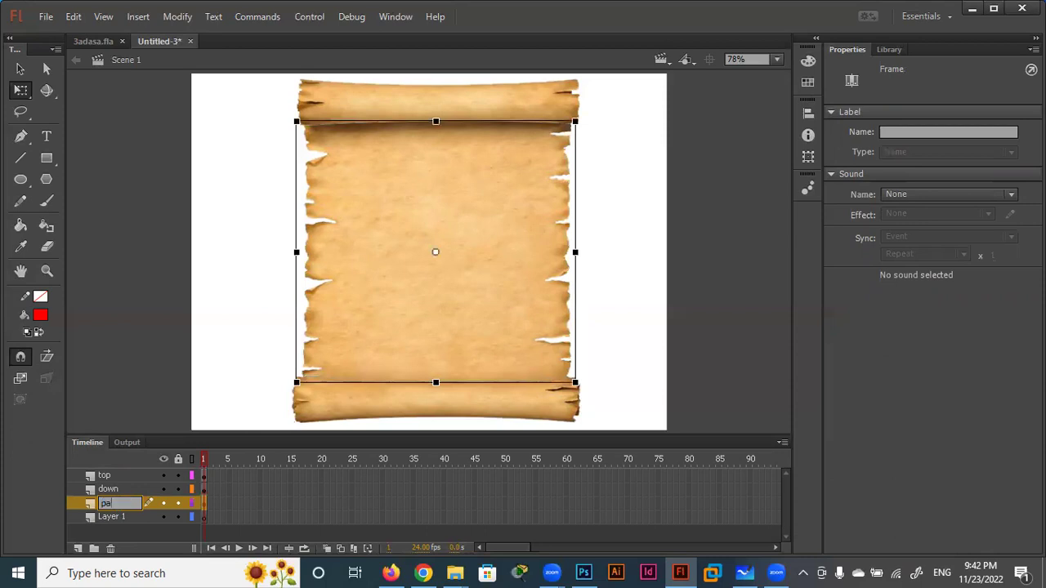
{"action": "type", "text": "per"}
{"action": "key", "text": "Return"}
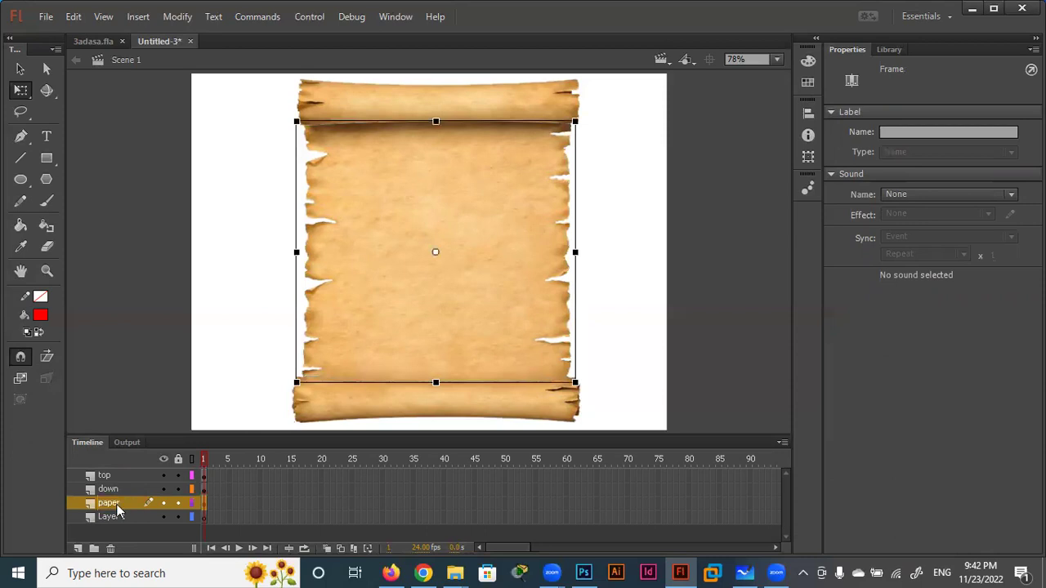
{"action": "left_click", "coordinate": [748, 476]}
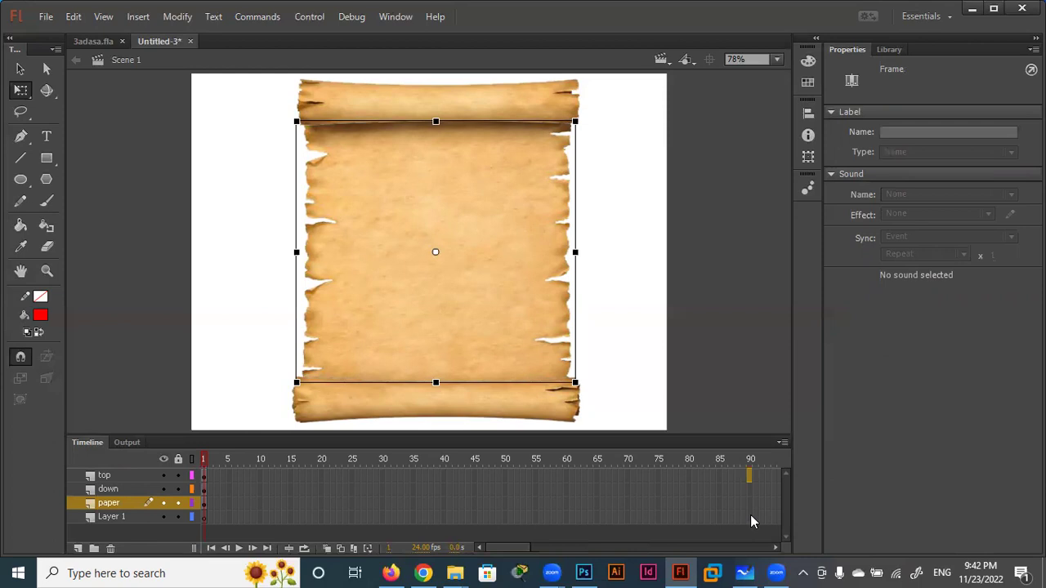
{"action": "left_click", "coordinate": [750, 502], "text": "shift"}
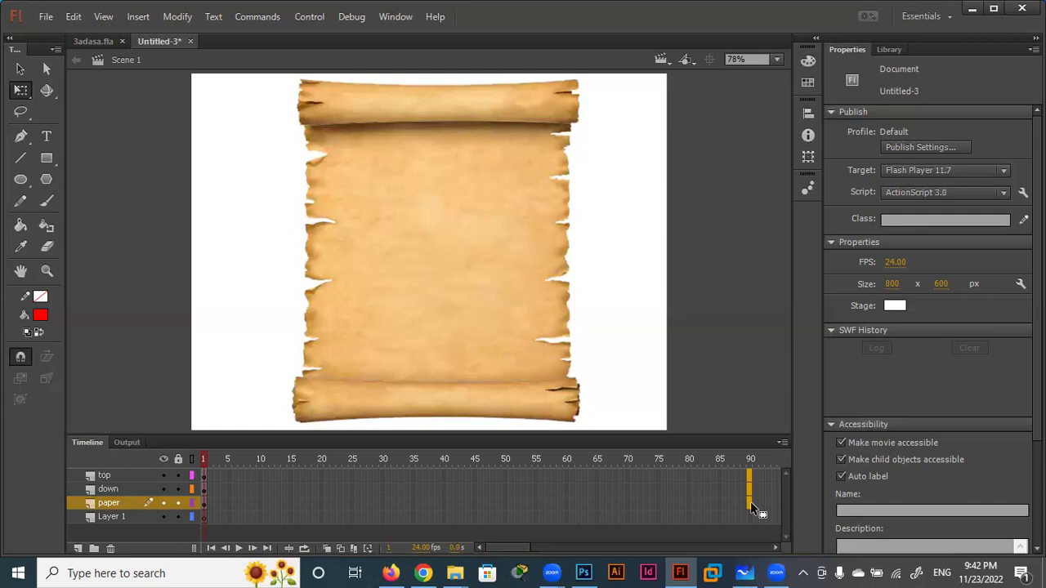
Add frame-90 keyframes on top, down and paper and set up classic tweens.
{"action": "key", "text": "F6"}
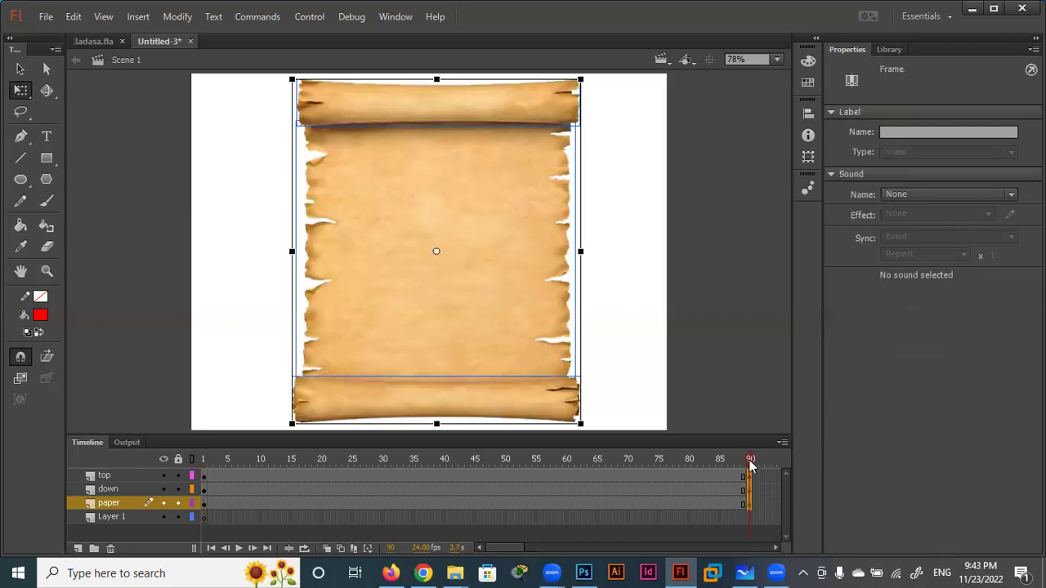
{"action": "left_click", "coordinate": [668, 458]}
{"action": "left_click", "coordinate": [571, 459]}
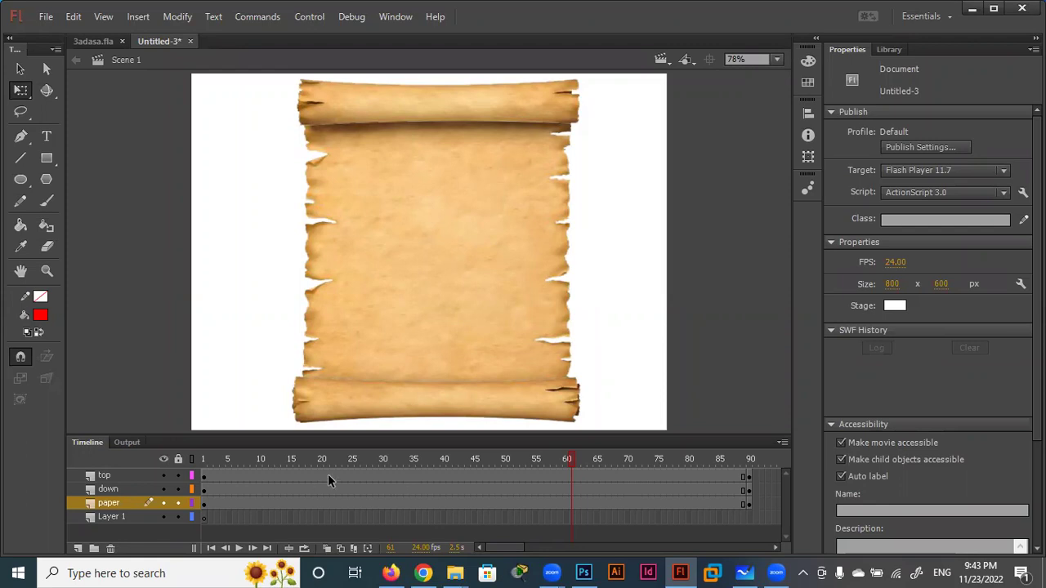
{"action": "right_click", "coordinate": [375, 476]}
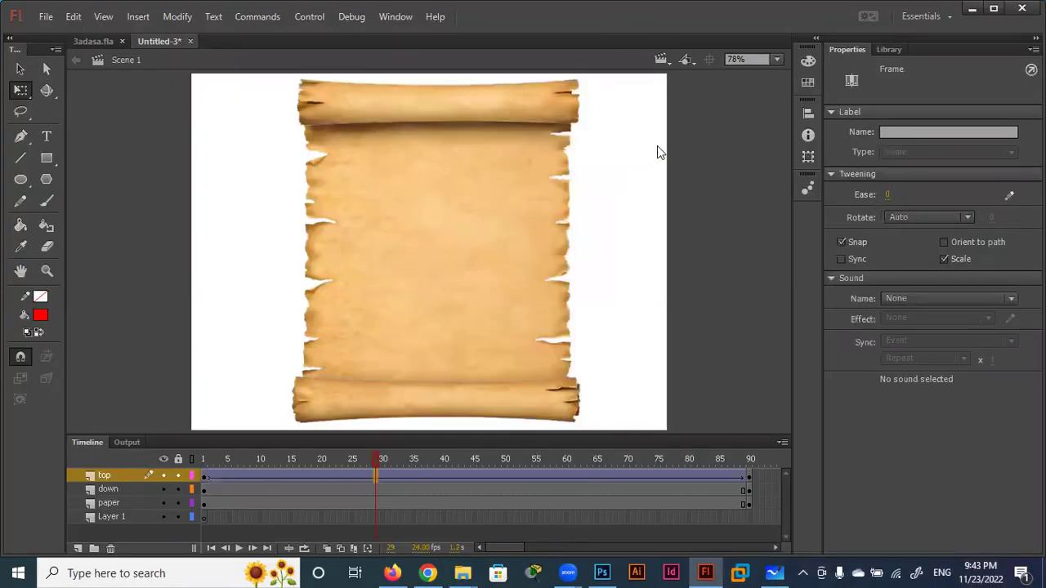
{"action": "right_click", "coordinate": [455, 488]}
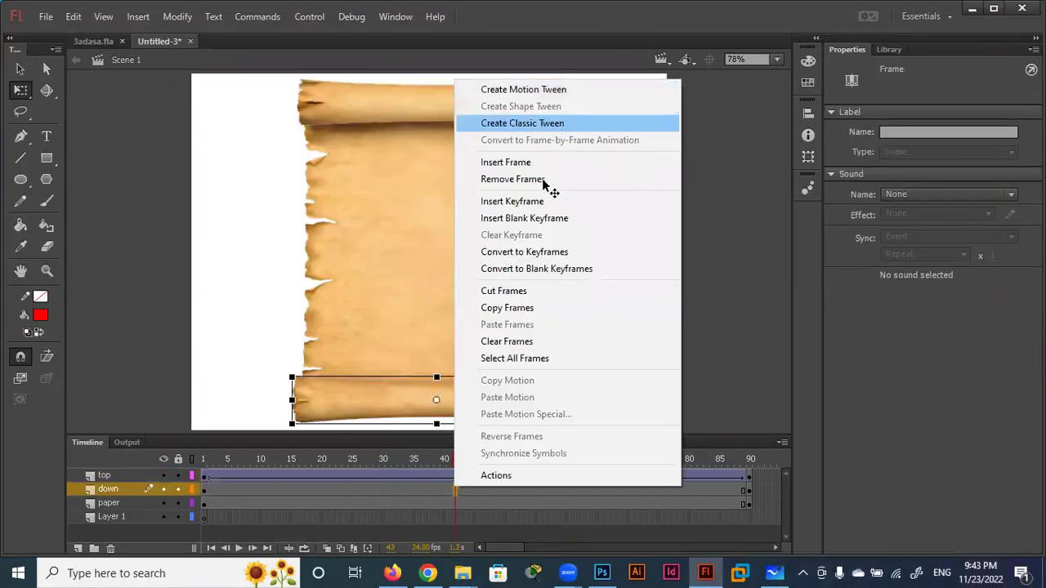
Tween the down layer and shift the top roller down toward centre on frame 1.
{"action": "left_click", "coordinate": [522, 123]}
{"action": "left_click", "coordinate": [204, 476]}
{"action": "key", "text": "shift+Down"}
{"action": "key", "text": "shift+Down"}
{"action": "key", "text": "shift+Down"}
{"action": "key", "text": "shift+Down"}
{"action": "key", "text": "shift+Down"}
{"action": "key", "text": "shift+Down"}
{"action": "key", "text": "shift+Down"}
{"action": "key", "text": "shift+Down"}
{"action": "key", "text": "shift+Down"}
{"action": "key", "text": "shift+Down"}
{"action": "key", "text": "shift+Down"}
{"action": "key", "text": "shift+Down"}
{"action": "key", "text": "shift+Down"}
{"action": "key", "text": "shift+Down"}
{"action": "key", "text": "shift+Down"}
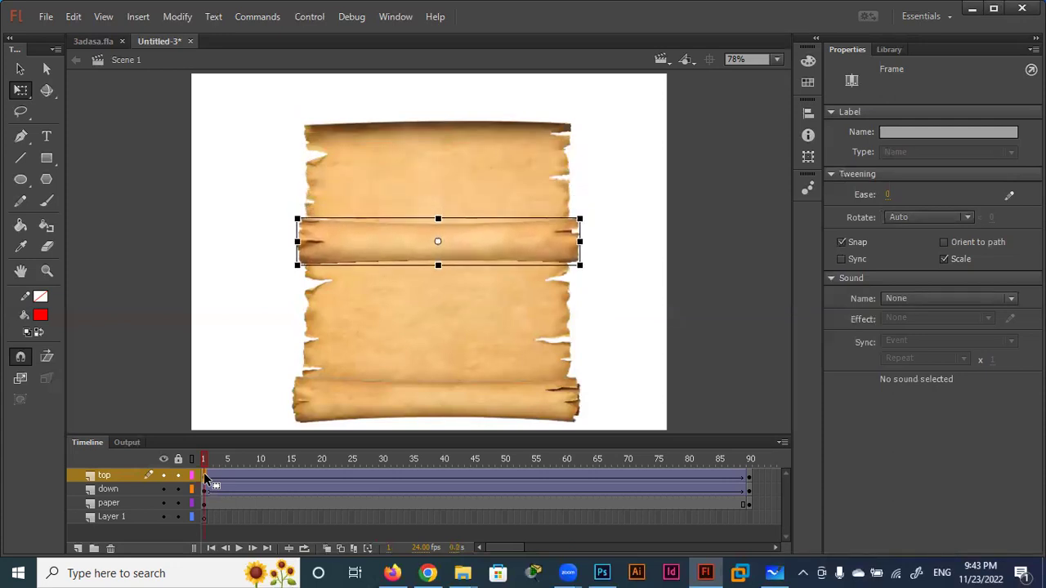
{"action": "key", "text": "shift+Down"}
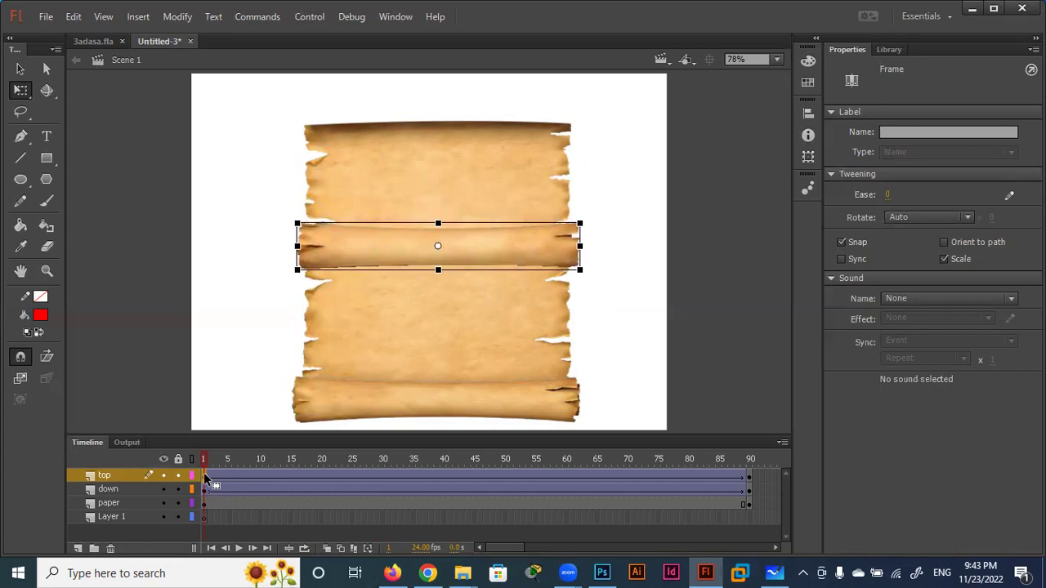
Nudge the lower roller upward on frame 1 to meet the top roller at centre.
{"action": "left_click", "coordinate": [204, 489]}
{"action": "key", "text": "shift+Up"}
{"action": "key", "text": "shift+Up"}
{"action": "key", "text": "shift+Up"}
{"action": "key", "text": "shift+Up"}
{"action": "key", "text": "shift+Up"}
{"action": "key", "text": "shift+Up"}
{"action": "key", "text": "shift+Up"}
{"action": "key", "text": "Up"}
{"action": "key", "text": "Up"}
{"action": "key", "text": "Up"}
{"action": "key", "text": "Up"}
{"action": "key", "text": "Up"}
{"action": "key", "text": "Up"}
{"action": "key", "text": "Up"}
{"action": "key", "text": "Up"}
{"action": "key", "text": "Up"}
{"action": "key", "text": "Up"}
{"action": "key", "text": "Up"}
{"action": "key", "text": "Up"}
{"action": "key", "text": "Up"}
{"action": "key", "text": "Up"}
{"action": "key", "text": "Up"}
{"action": "key", "text": "Up"}
{"action": "key", "text": "Up"}
{"action": "key", "text": "Up"}
{"action": "key", "text": "Up"}
{"action": "key", "text": "Up"}
{"action": "key", "text": "Up"}
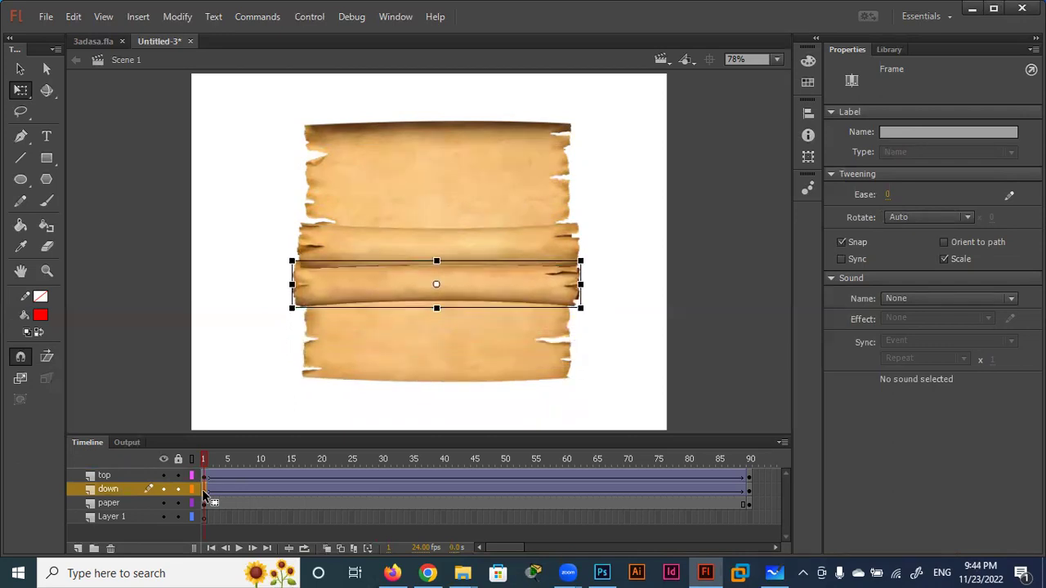
{"action": "key", "text": "Up"}
{"action": "left_click", "coordinate": [469, 285]}
{"action": "key", "text": "Up"}
{"action": "key", "text": "Up"}
{"action": "key", "text": "Up"}
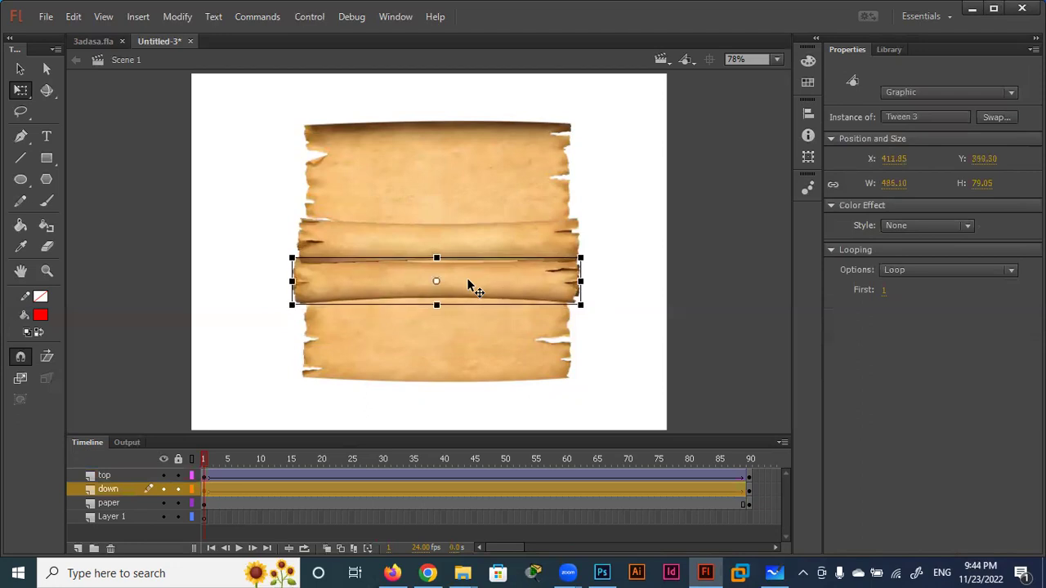
{"action": "key", "text": "Down"}
{"action": "key", "text": "Down"}
{"action": "key", "text": "Down"}
{"action": "key", "text": "Down"}
{"action": "key", "text": "Down"}
{"action": "key", "text": "Down"}
{"action": "key", "text": "Down"}
{"action": "key", "text": "Down"}
{"action": "key", "text": "Down"}
{"action": "key", "text": "Down"}
{"action": "key", "text": "Down"}
{"action": "key", "text": "Up"}
{"action": "key", "text": "Up"}
{"action": "key", "text": "Up"}
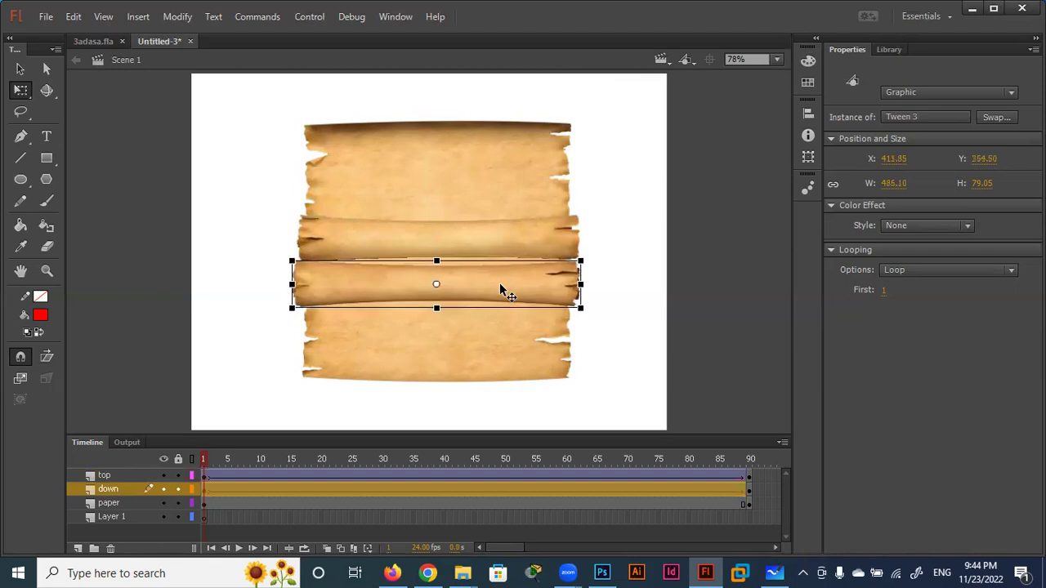
Check both rollers' frame-1 placement, then go to frame 90.
{"action": "left_click", "coordinate": [640, 294]}
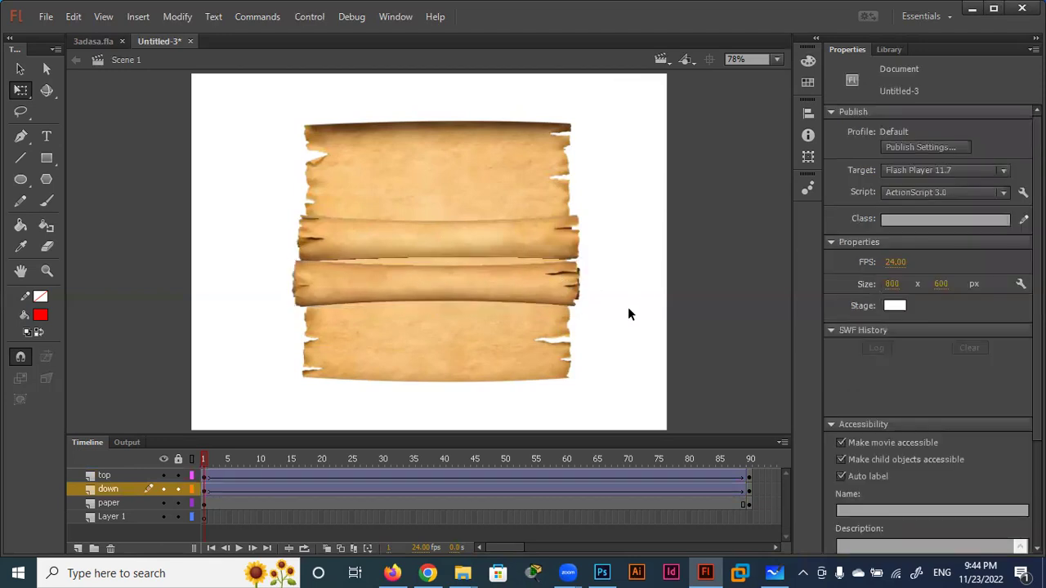
{"action": "left_click", "coordinate": [478, 246]}
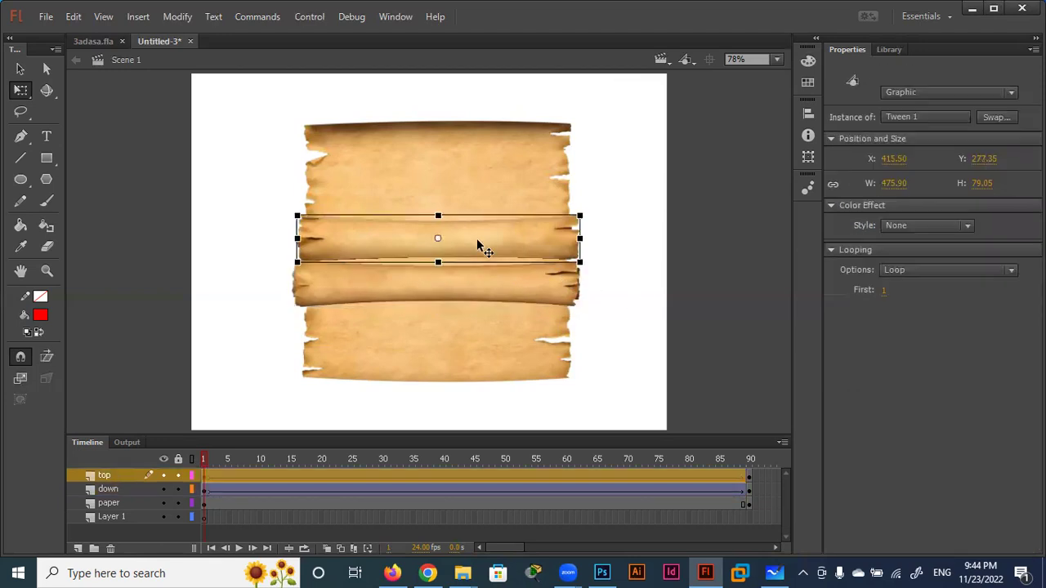
{"action": "left_click", "coordinate": [107, 489]}
{"action": "left_click", "coordinate": [634, 294]}
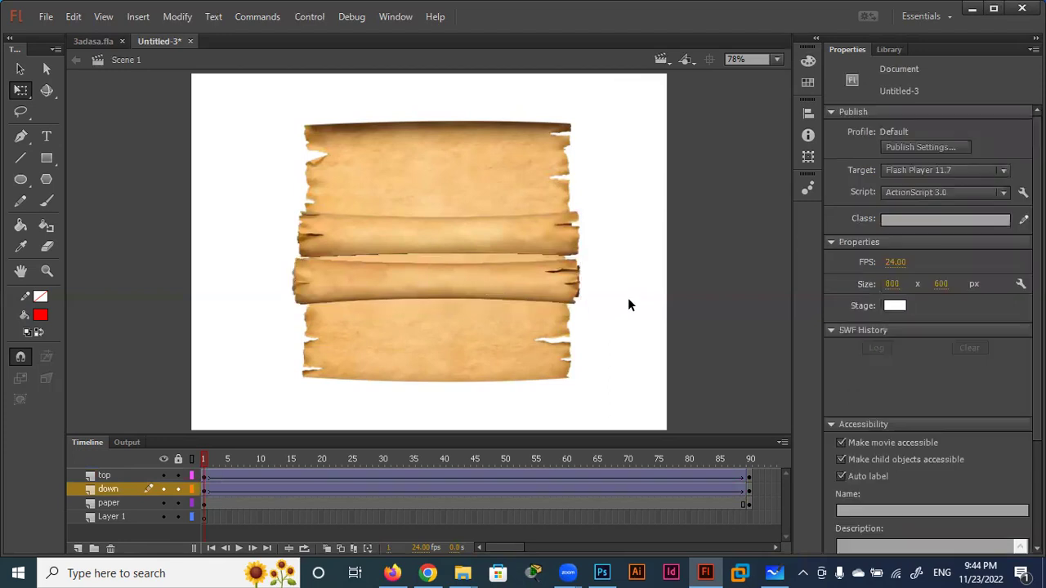
{"action": "left_click", "coordinate": [508, 284]}
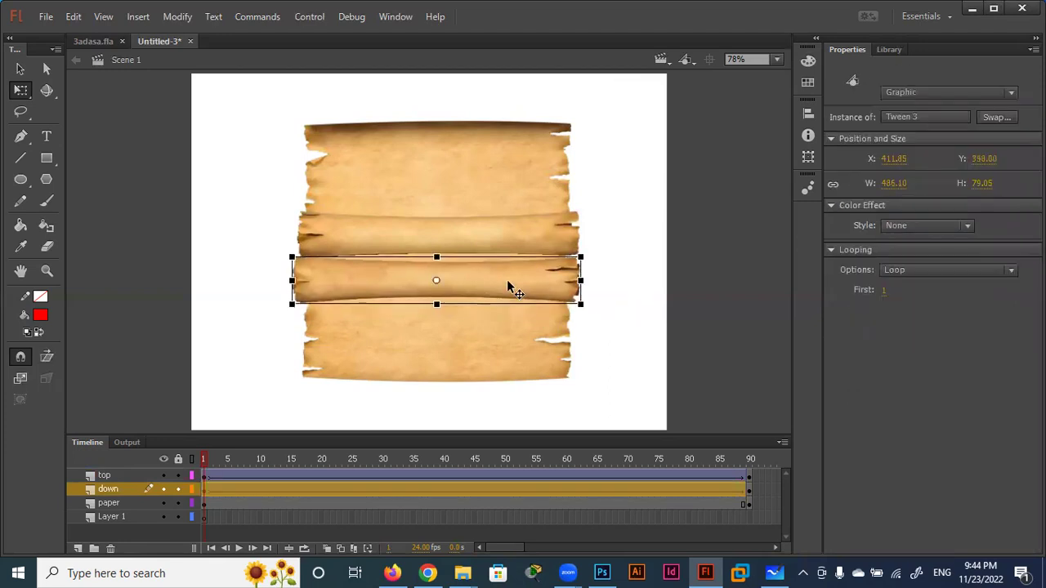
{"action": "left_click", "coordinate": [749, 503]}
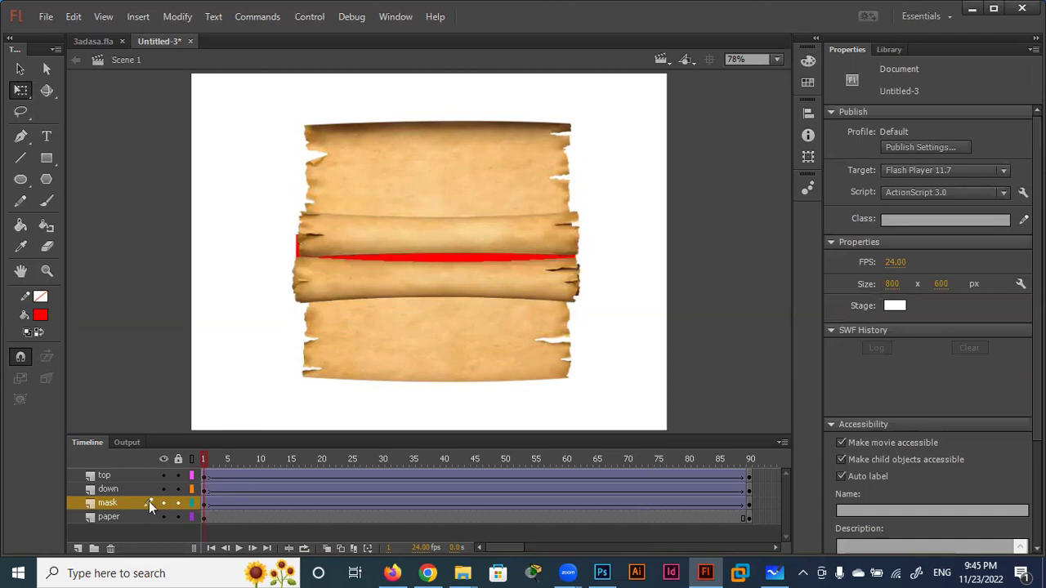
Scrub the tween, make the rectangle's layer a mask, and test the movie.
{"action": "mouse_move", "coordinate": [203, 459]}
{"action": "left_mouse_down"}
{"action": "mouse_move", "coordinate": [782, 457]}
{"action": "mouse_move", "coordinate": [271, 457]}
{"action": "left_mouse_up"}
{"action": "right_click", "coordinate": [107, 502]}
{"action": "left_click", "coordinate": [158, 336]}
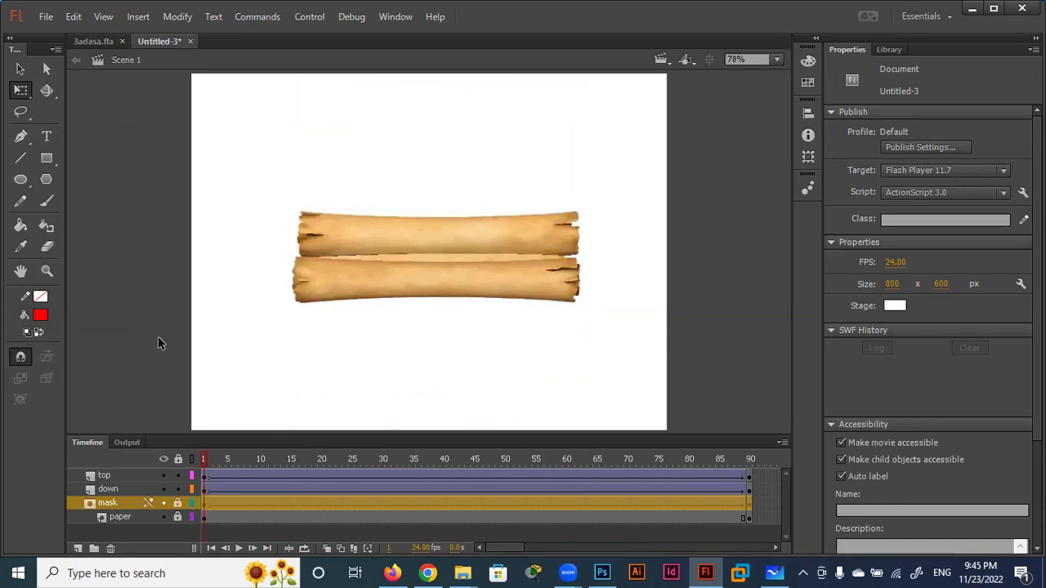
{"action": "key", "text": "ctrl+Return"}
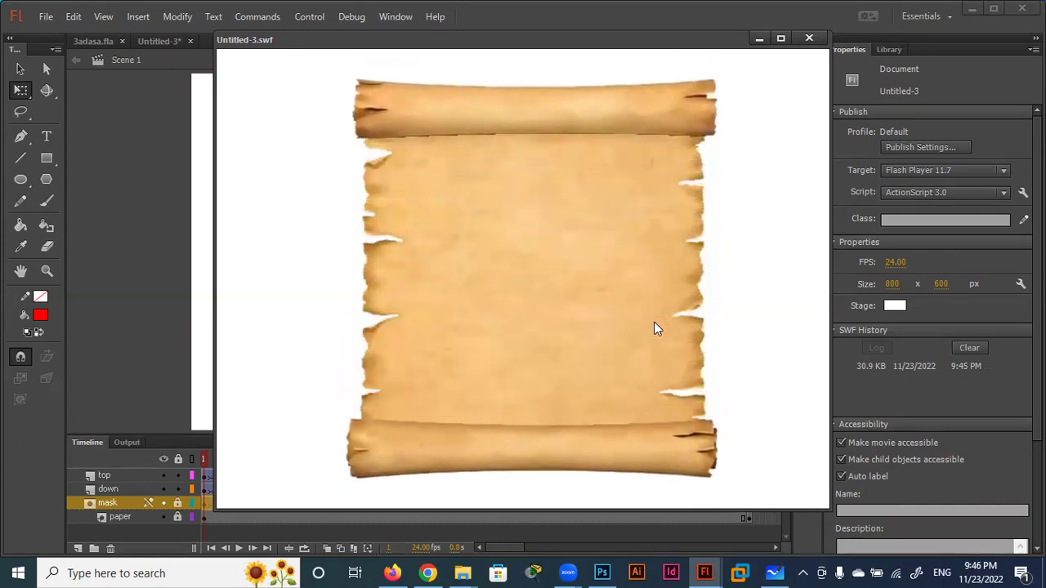
Close the test movie and select frames 1–90 on the down layer.
{"action": "key", "text": "ctrl+w"}
{"action": "left_click_drag", "start_coordinate": [671, 547], "coordinate": [681, 547]}
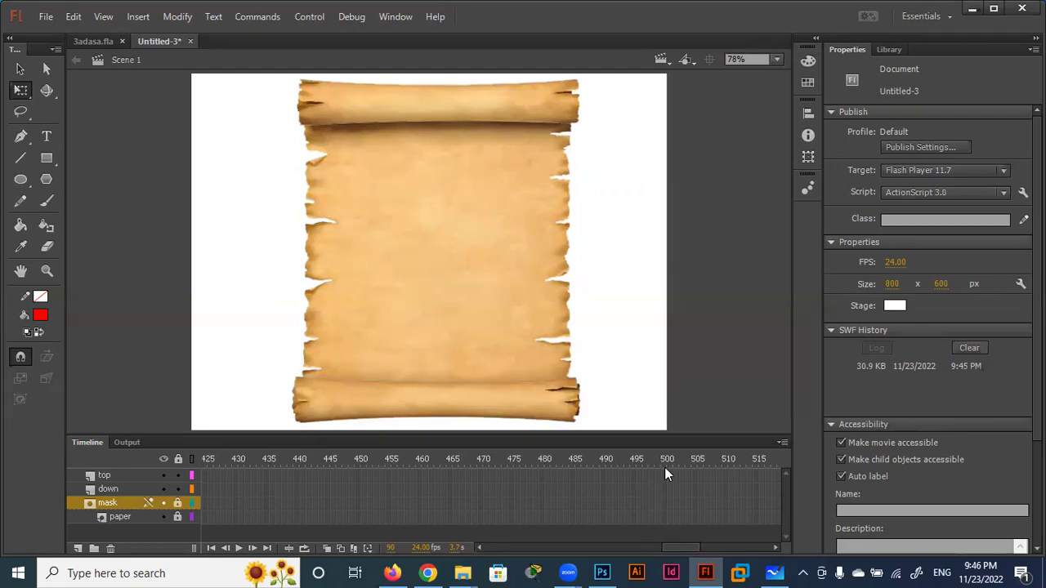
{"action": "left_click", "coordinate": [664, 520]}
{"action": "left_click_drag", "start_coordinate": [531, 488], "coordinate": [61, 463]}
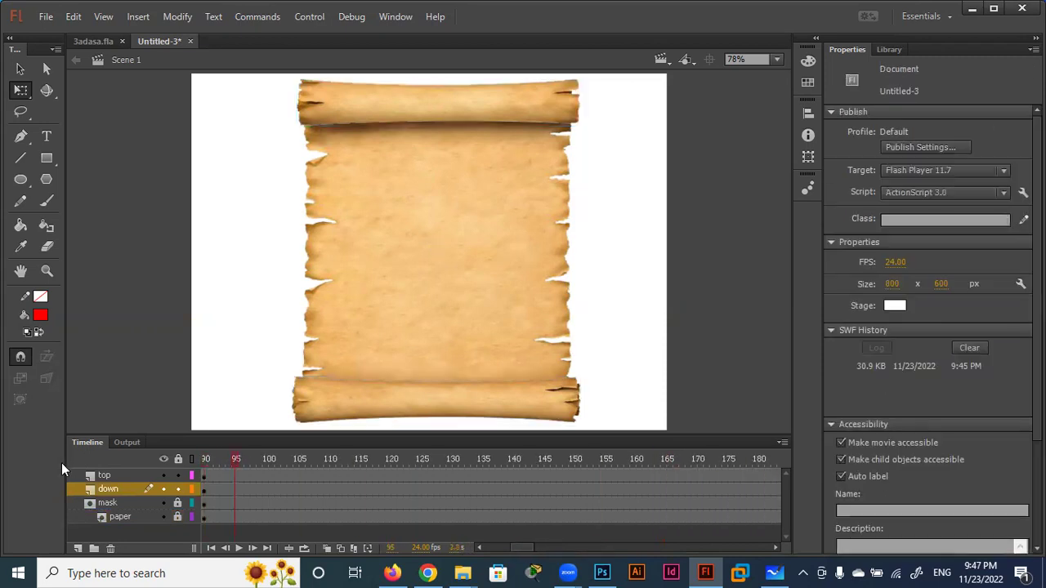
{"action": "left_click_drag", "start_coordinate": [62, 462], "coordinate": [62, 462]}
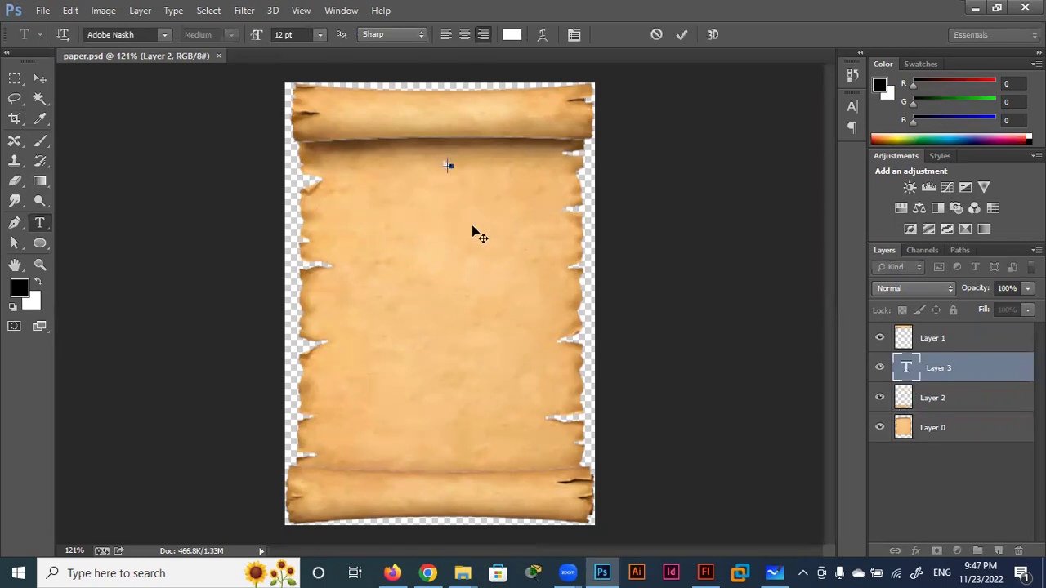
Paste the heading اعلان هام onto the paper, enlarge it, and commit it.
{"action": "type", "text": "اعلان هام"}
{"action": "left_click_drag", "start_coordinate": [454, 193], "coordinate": [480, 214]}
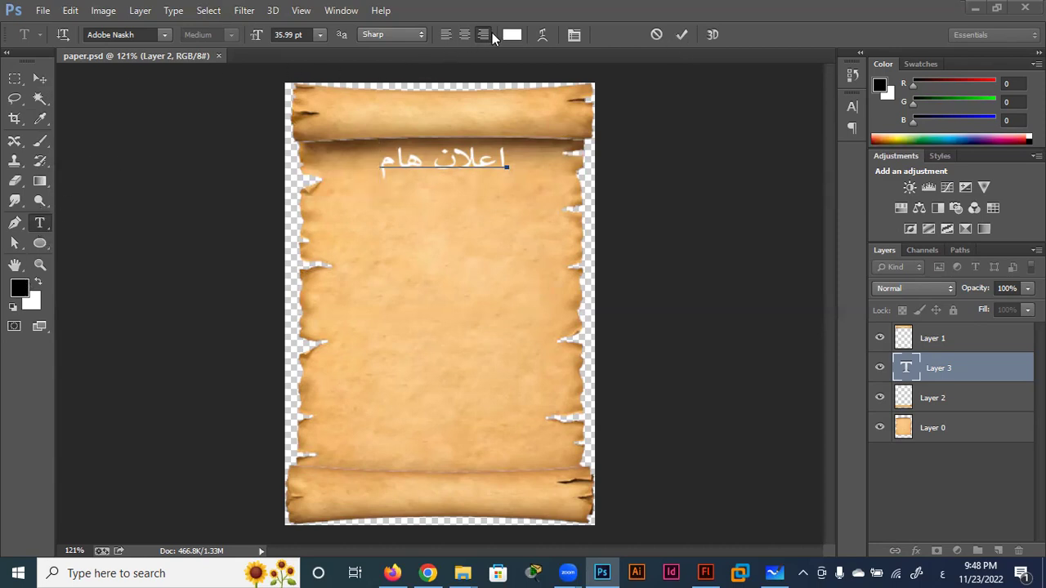
{"action": "key", "text": "ctrl+Return"}
{"action": "key", "text": "v"}
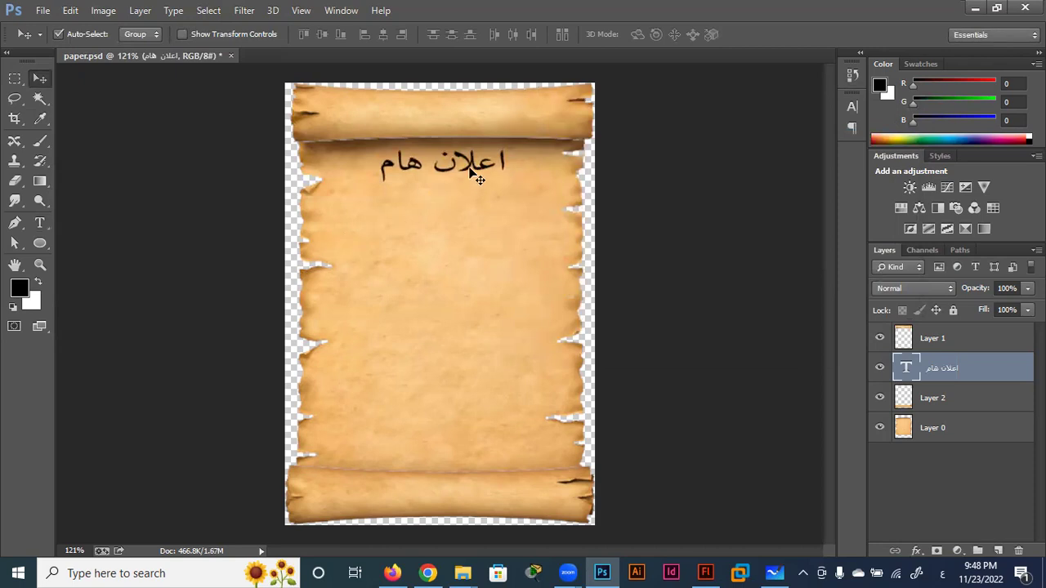
Duplicate a text line below and retype it as 'جرافيك ومش عارف', trimming the ending.
{"action": "mouse_move", "coordinate": [471, 172]}
{"action": "left_mouse_down"}
{"action": "mouse_move", "coordinate": [498, 204]}
{"action": "mouse_move", "coordinate": [517, 198]}
{"action": "left_mouse_up"}
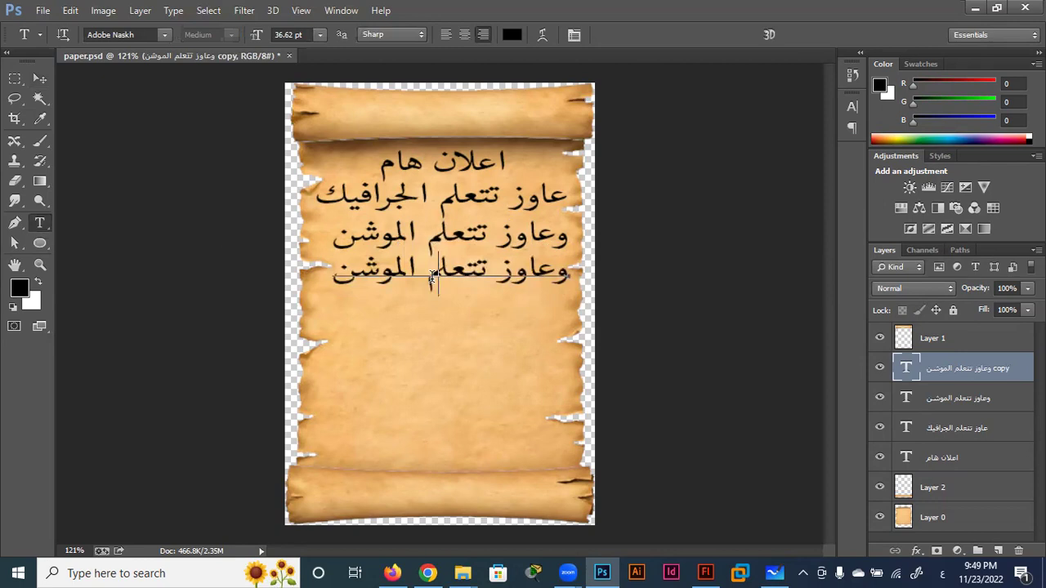
{"action": "triple_click", "coordinate": [433, 278]}
{"action": "type", "text": "جرافيك ومش عارف"}
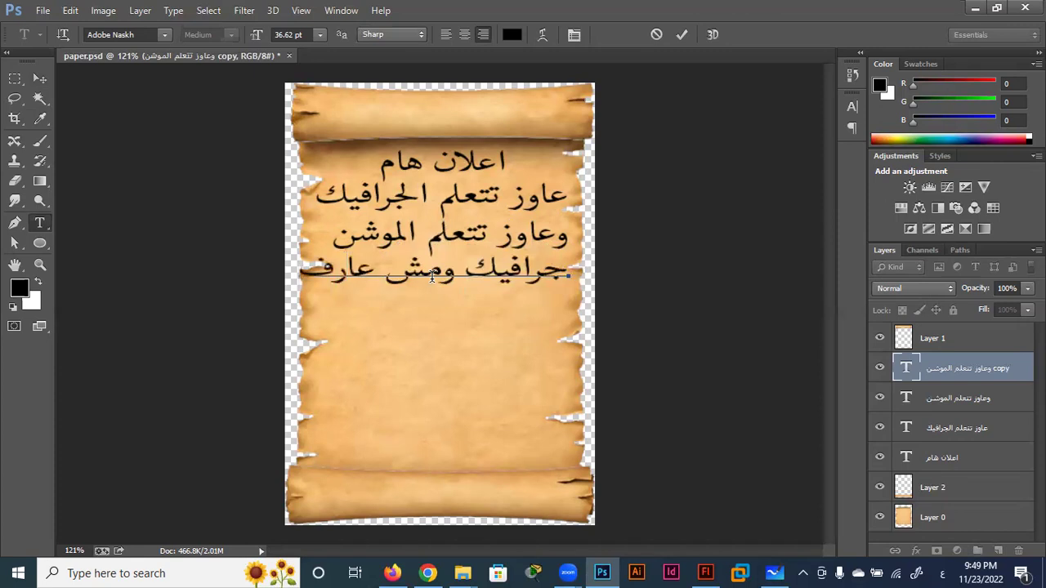
{"action": "key", "text": "BackSpace"}
{"action": "key", "text": "BackSpace"}
{"action": "key", "text": "BackSpace"}
{"action": "key", "text": "BackSpace"}
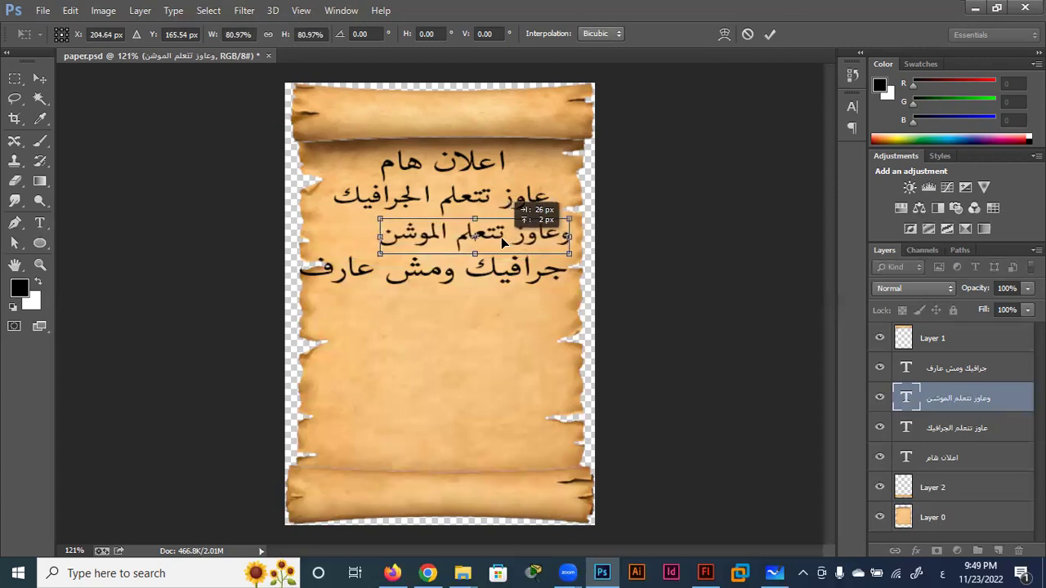
Nudge the third line right and append the word جرافيك to it.
{"action": "left_click_drag", "start_coordinate": [501, 241], "coordinate": [506, 240]}
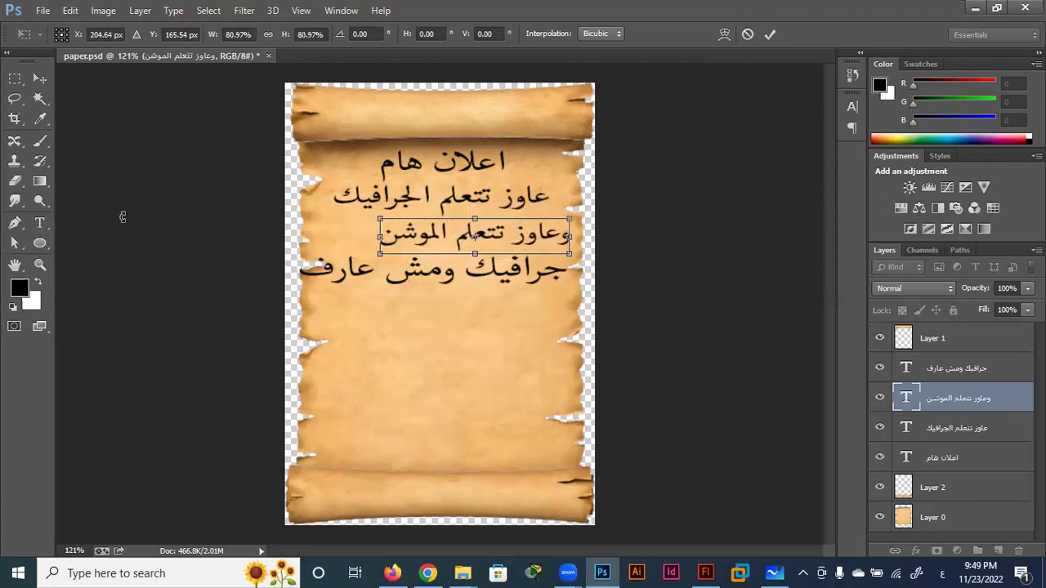
{"action": "left_click", "coordinate": [38, 230]}
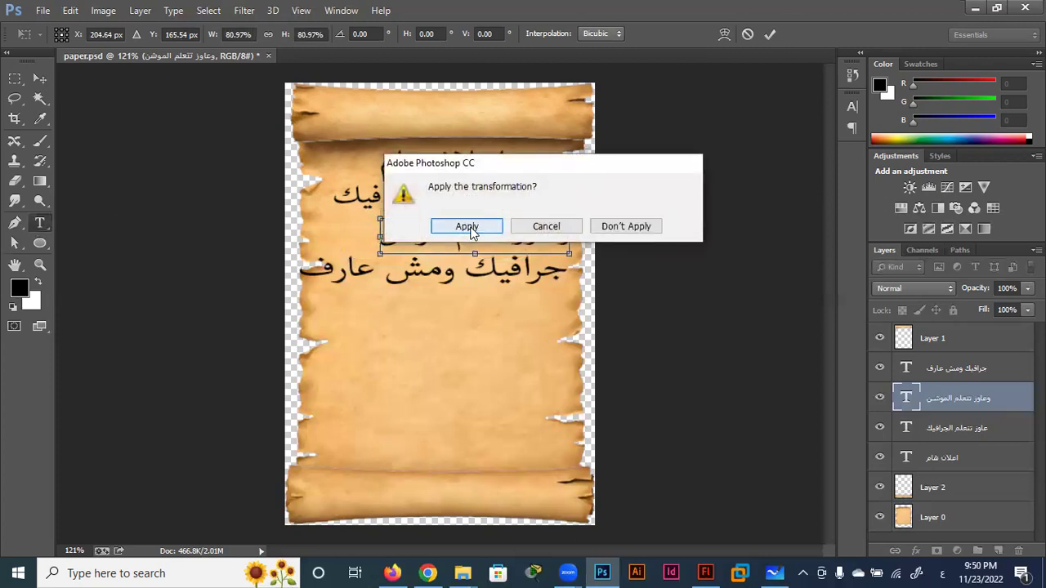
{"action": "left_click", "coordinate": [467, 231]}
{"action": "left_click", "coordinate": [384, 237]}
{"action": "type", "text": "جرافيك"}
{"action": "left_click", "coordinate": [680, 34]}
Edit the next line to add 'وانا هبعتلك'.
{"action": "left_click", "coordinate": [39, 78]}
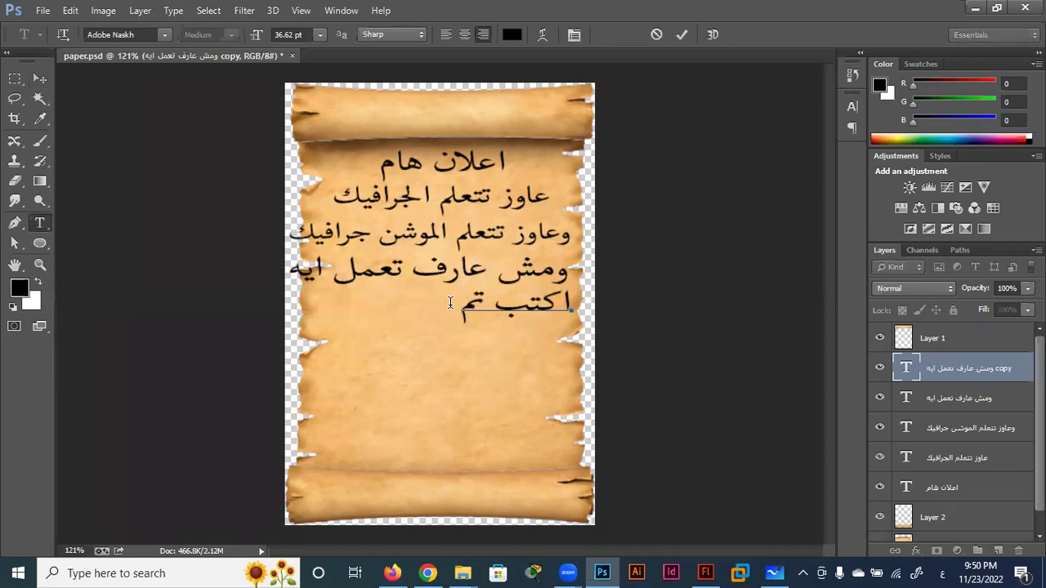
{"action": "type", "text": "ف"}
{"action": "key", "text": "BackSpace"}
{"action": "type", "text": "وانا"}
{"action": "type", "text": " هبعتلك"}
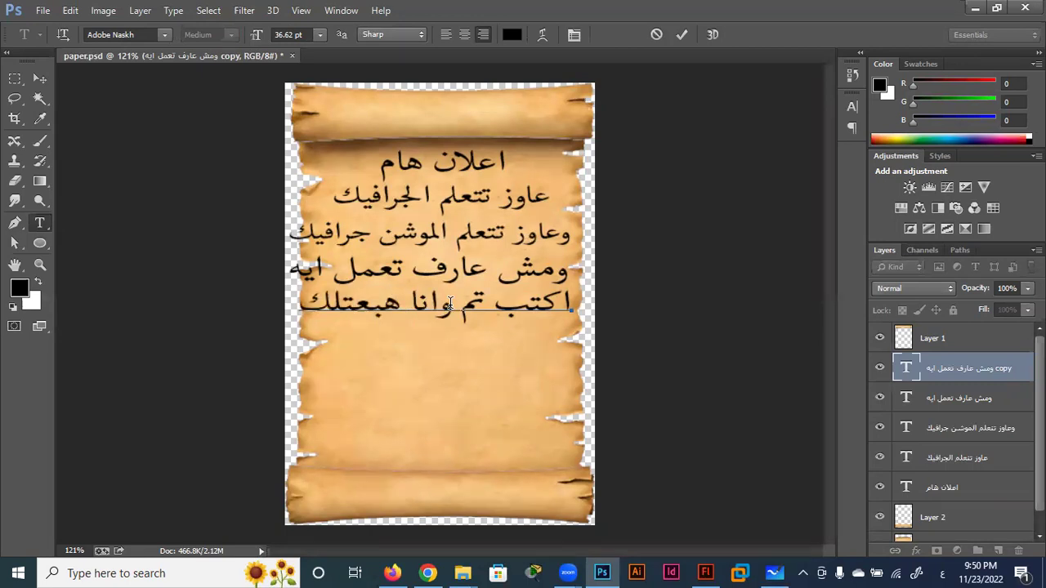
{"action": "left_click", "coordinate": [683, 34]}
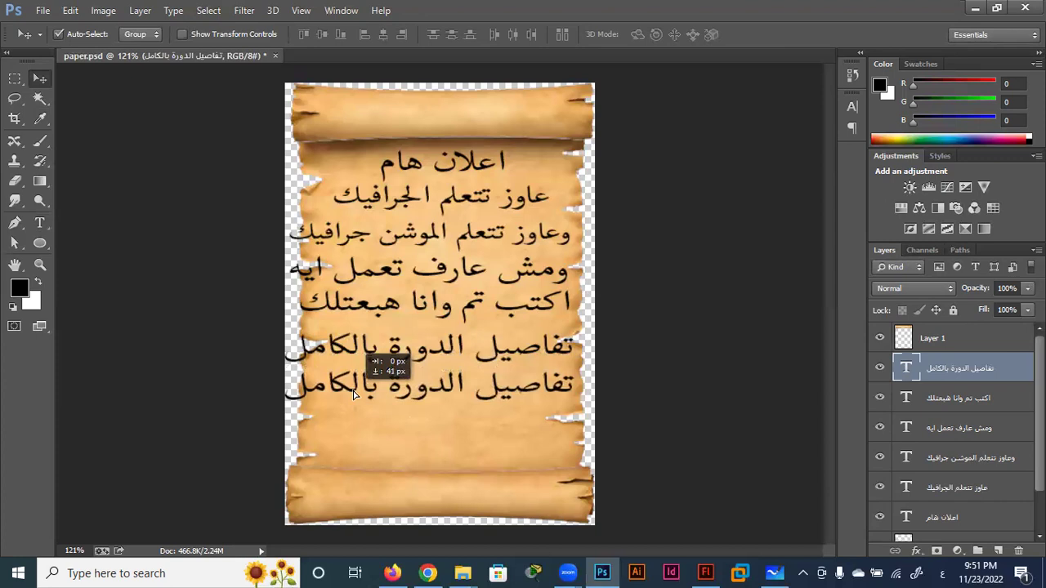
Replace the bottom duplicate line with 'يلا مستنى ايه'.
{"action": "left_click", "coordinate": [39, 223]}
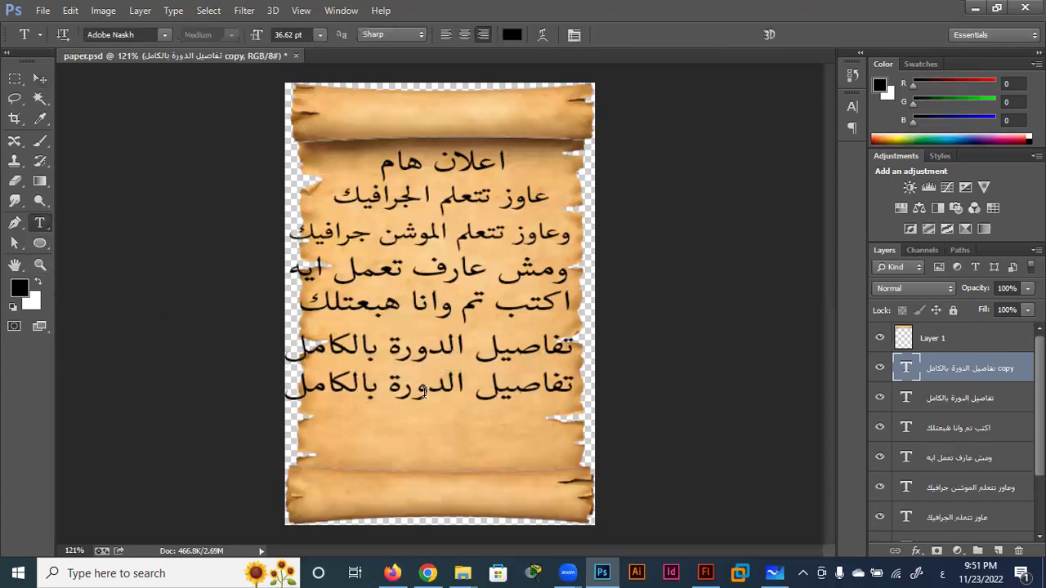
{"action": "double_click", "coordinate": [424, 390]}
{"action": "triple_click", "coordinate": [424, 391]}
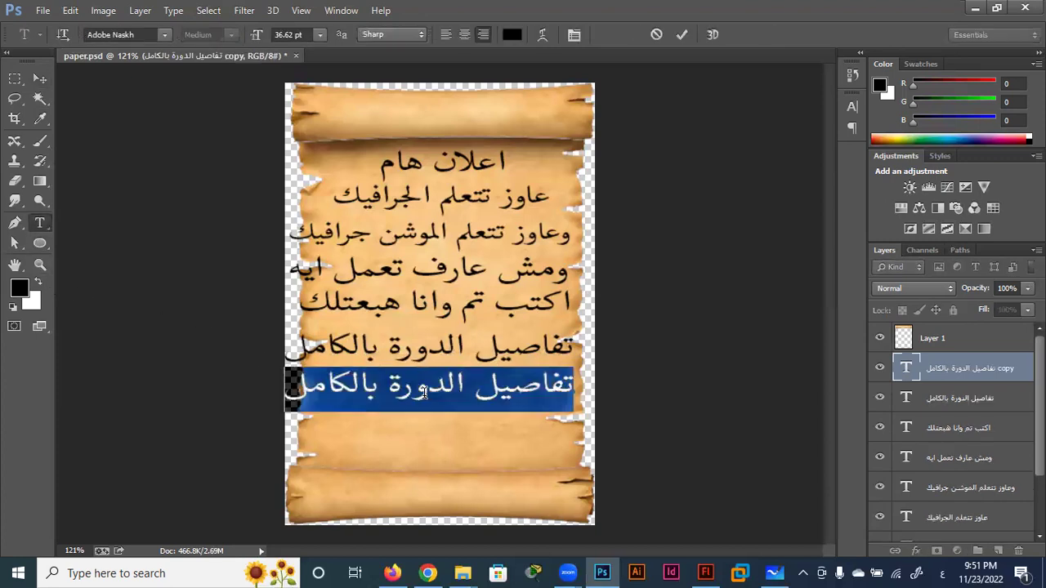
{"action": "type", "text": "يلا مستنى ايه"}
{"action": "left_click", "coordinate": [683, 34]}
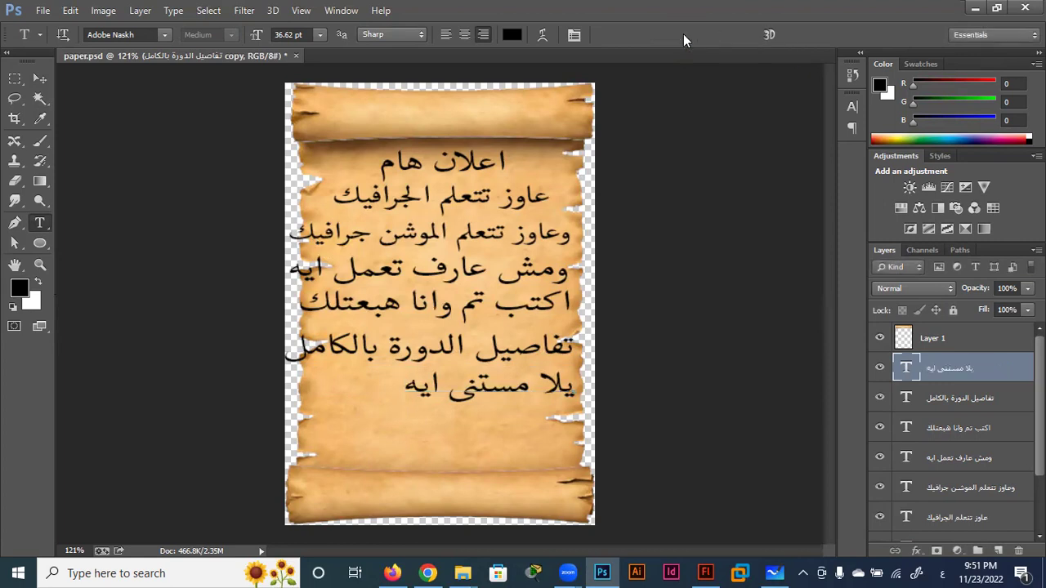
{"action": "left_click", "coordinate": [39, 77]}
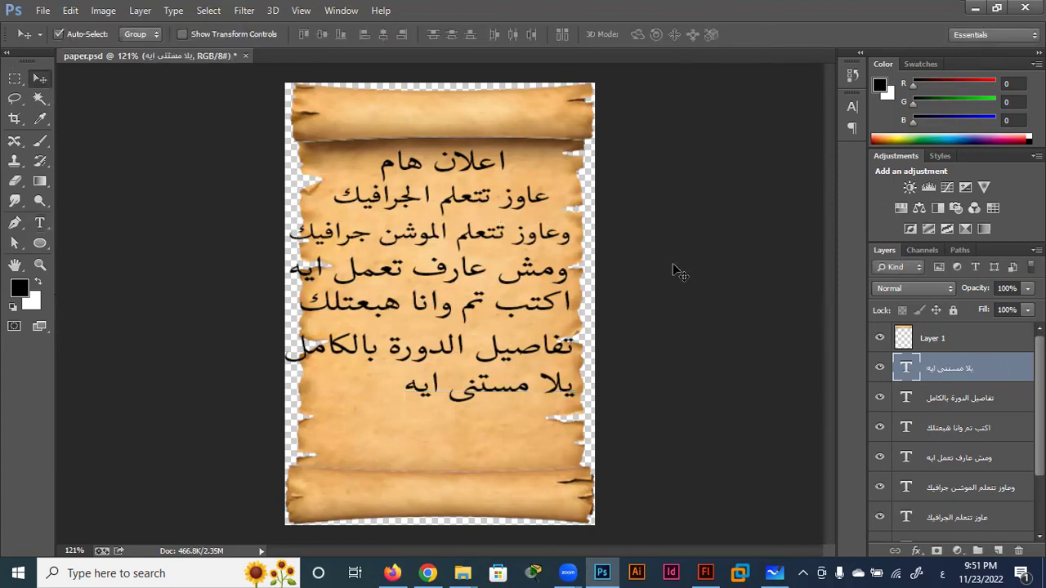
{"action": "scroll", "coordinate": [992, 444], "scroll_direction": "down", "scroll_amount": 3}
Shift the six body lines down and add a duplicate 'دبلومة جرافيك' line below the heading.
{"action": "left_click", "coordinate": [991, 444], "text": "shift"}
{"action": "left_click_drag", "start_coordinate": [500, 393], "coordinate": [500, 430]}
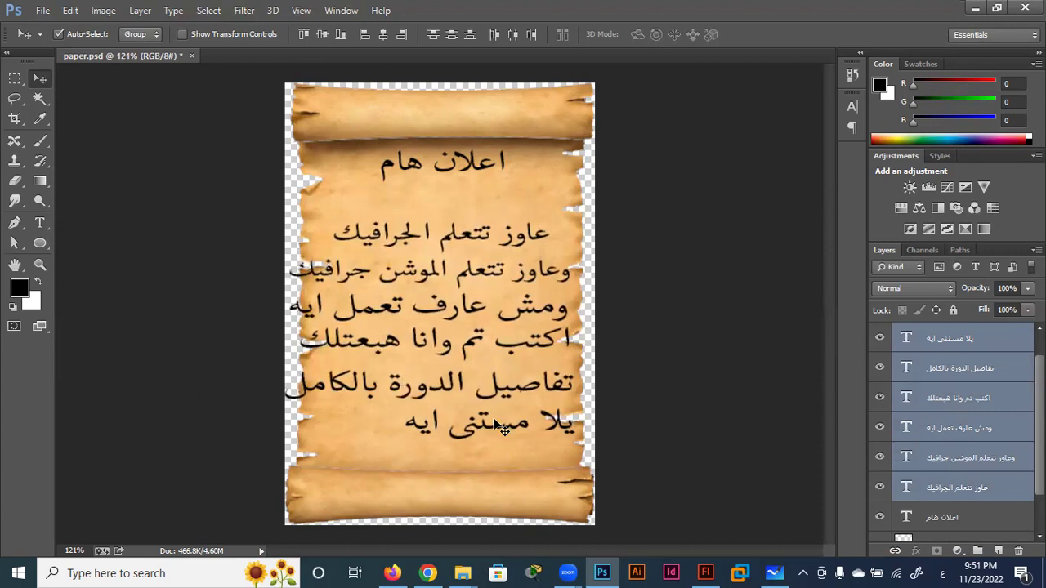
{"action": "left_click", "coordinate": [678, 307]}
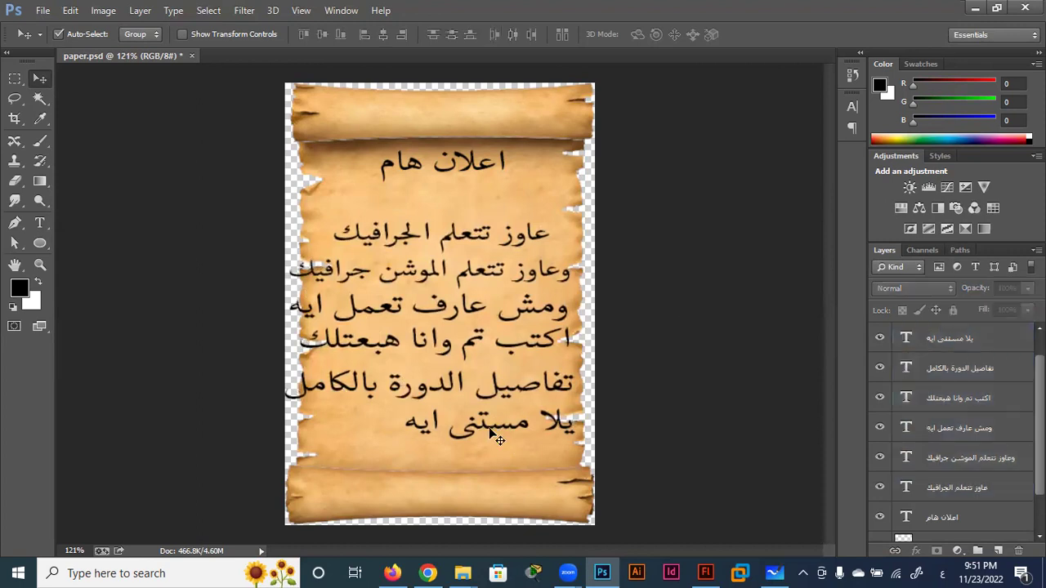
{"action": "left_click_drag", "start_coordinate": [490, 433], "coordinate": [490, 172]}
{"action": "type", "text": "جر"}
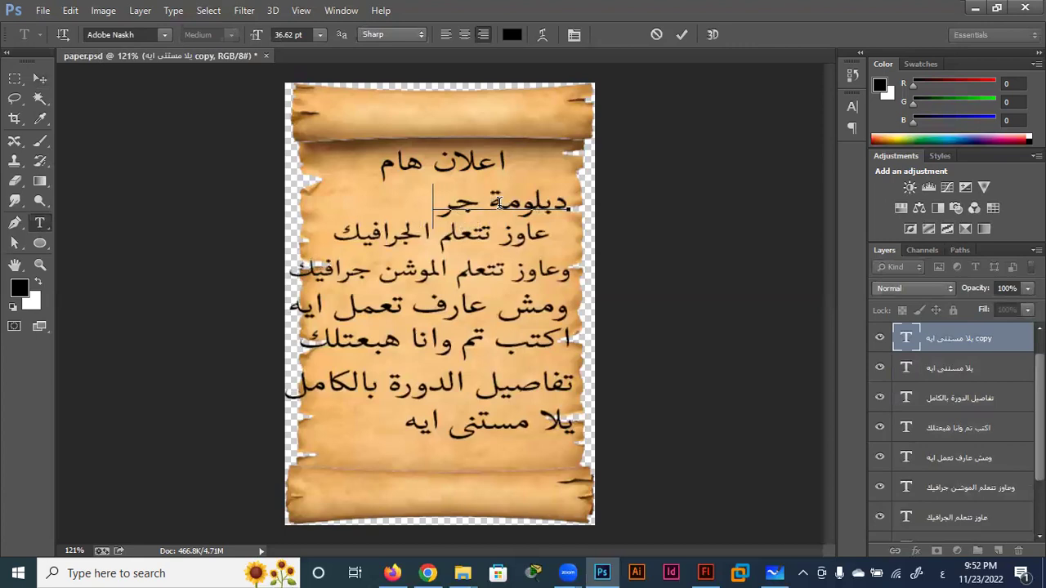
{"action": "type", "text": "افيك"}
{"action": "left_click", "coordinate": [682, 34]}
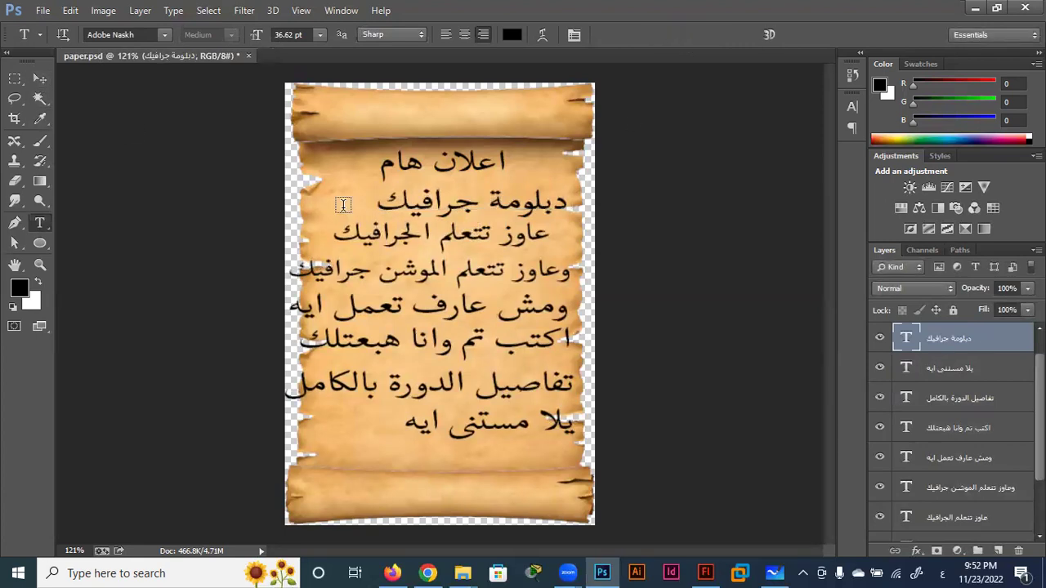
Scale down the diploma line, raise the motion graphics line, and transform the 'ومش عارف تعمل ايه' line.
{"action": "key", "text": "ctrl+t"}
{"action": "left_click_drag", "start_coordinate": [572, 183], "coordinate": [533, 205]}
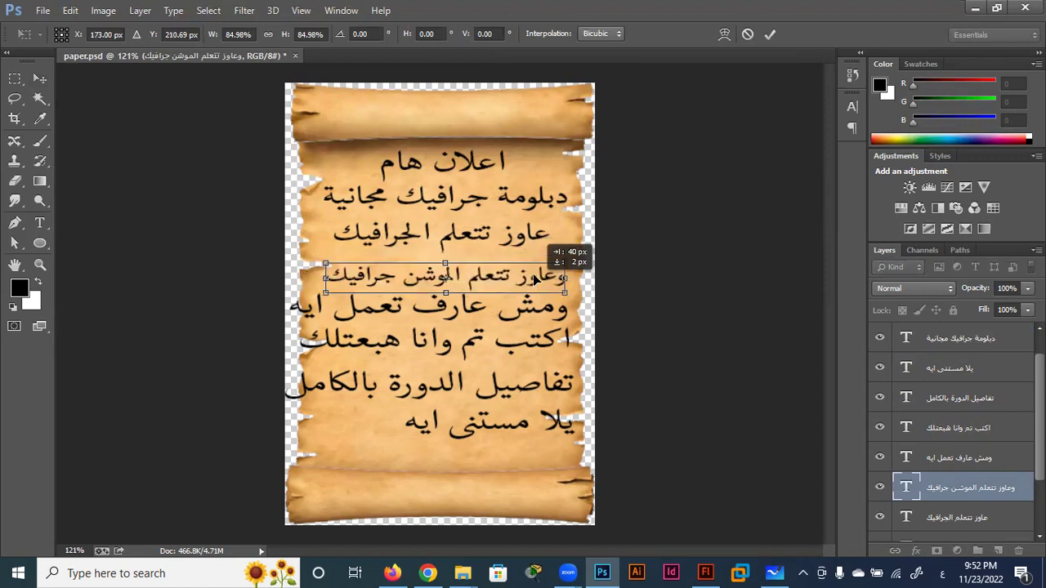
{"action": "left_click_drag", "start_coordinate": [532, 278], "coordinate": [534, 272]}
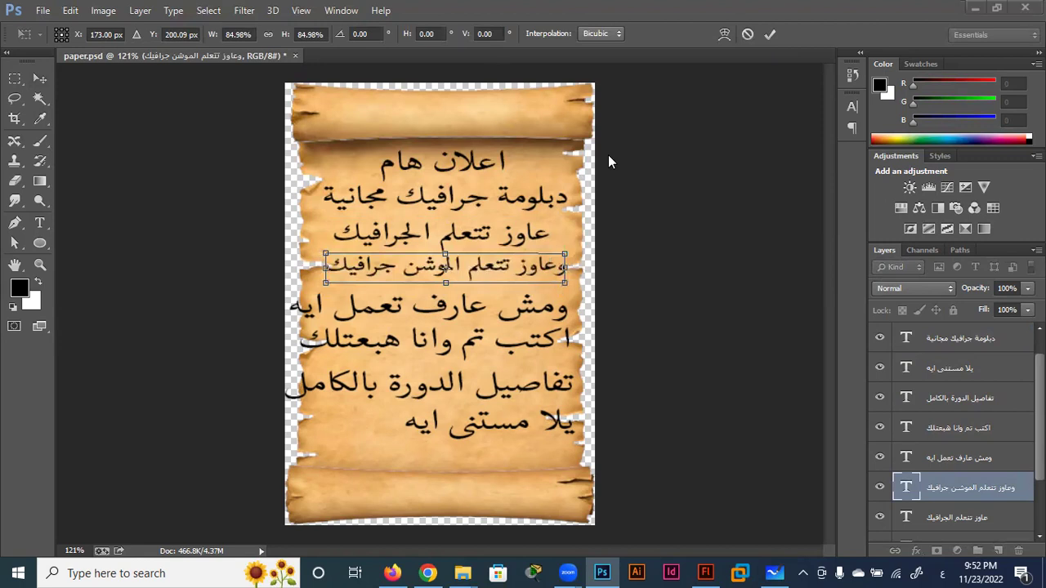
{"action": "key", "text": "Return"}
{"action": "key", "text": "alt+bracketright"}
{"action": "key", "text": "ctrl+t"}
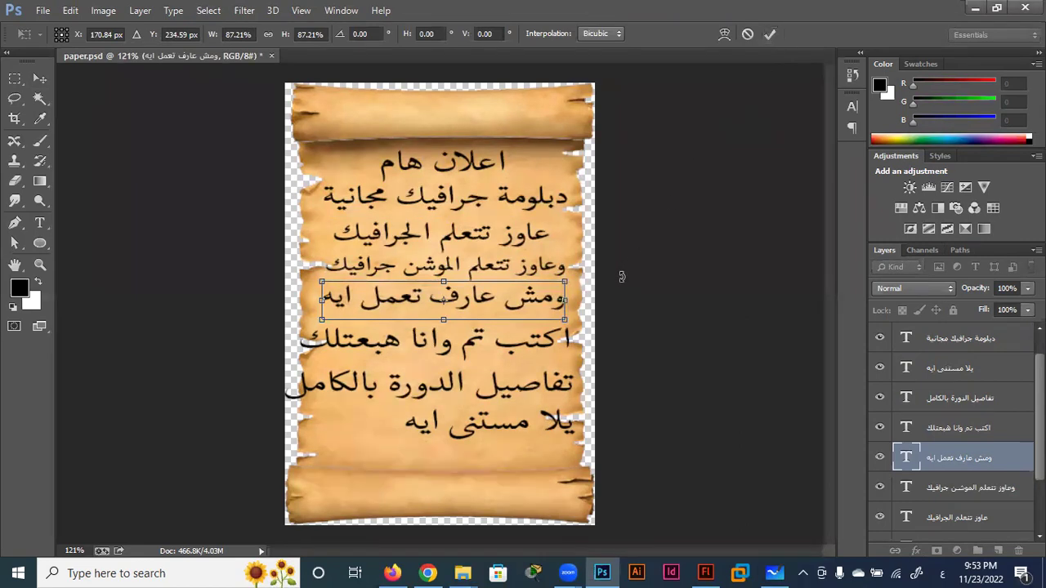
{"action": "left_click", "coordinate": [769, 33]}
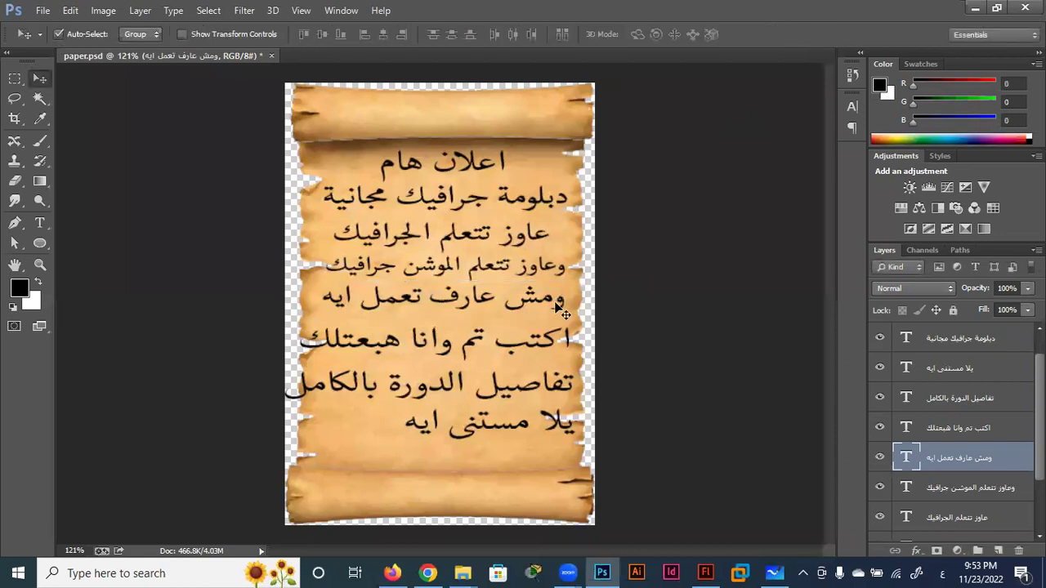
Shrink the 'اكتب تم وانا هبعتلك' and 'تفاصيل الدورة بالكامل' lines to fit the parchment.
{"action": "left_click", "coordinate": [510, 346]}
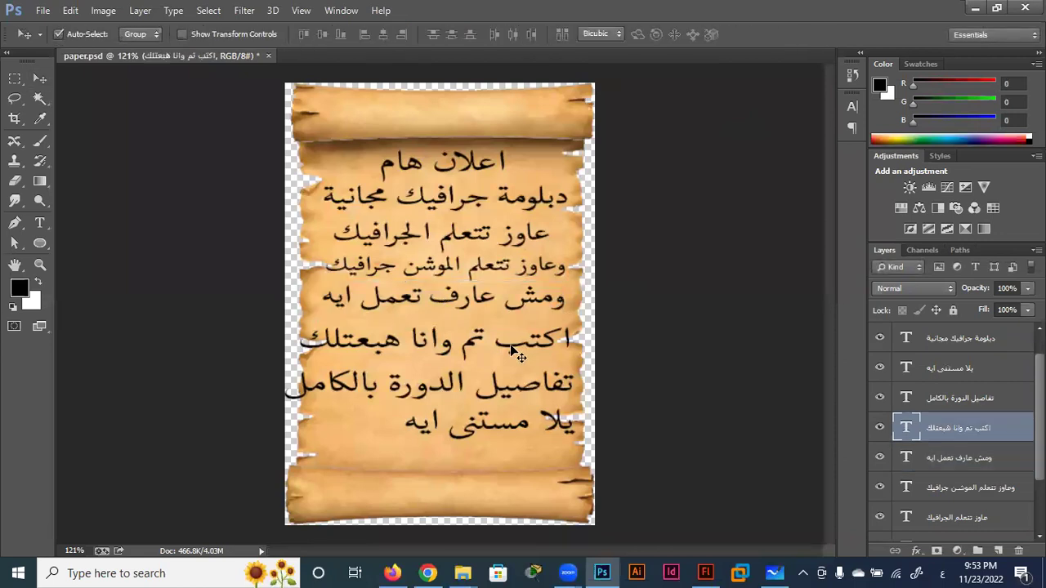
{"action": "key", "text": "ctrl+t"}
{"action": "left_click_drag", "start_coordinate": [572, 366], "coordinate": [549, 357]}
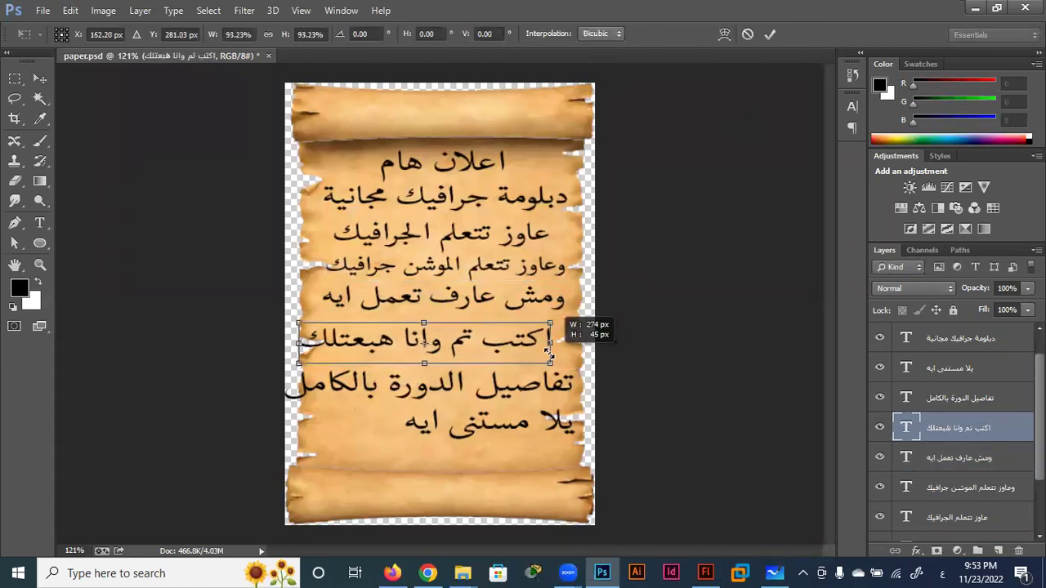
{"action": "left_click", "coordinate": [770, 34]}
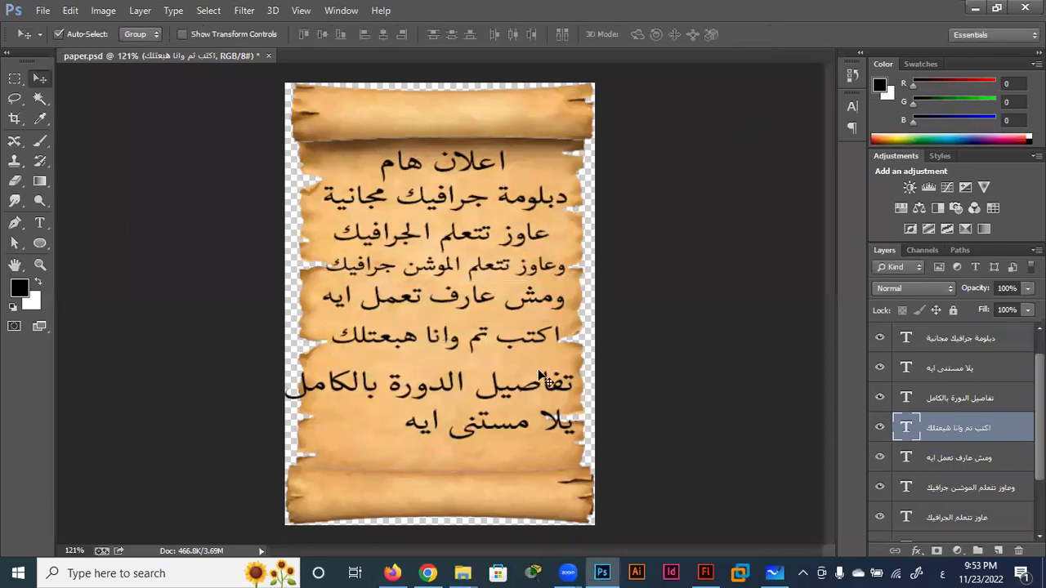
{"action": "left_click", "coordinate": [515, 394]}
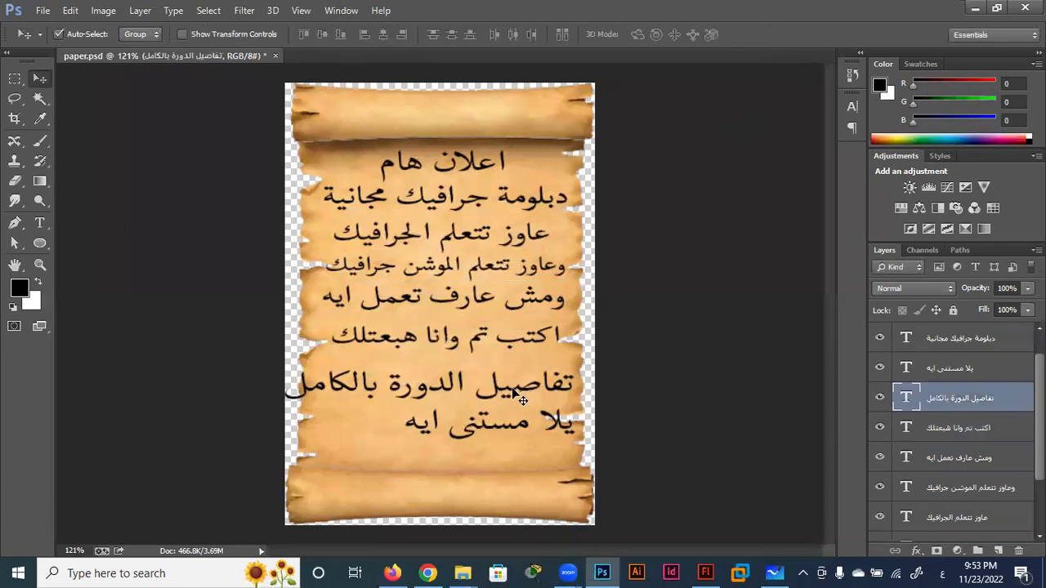
{"action": "key", "text": "ctrl+t"}
{"action": "left_click_drag", "start_coordinate": [575, 388], "coordinate": [564, 389]}
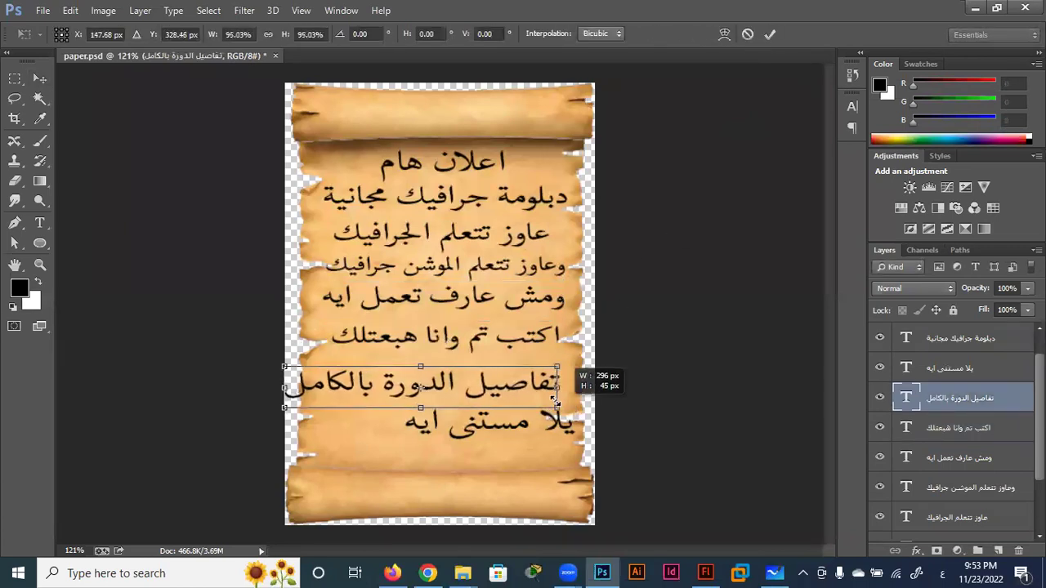
{"action": "key", "text": "Return"}
{"action": "left_click", "coordinate": [372, 432]}
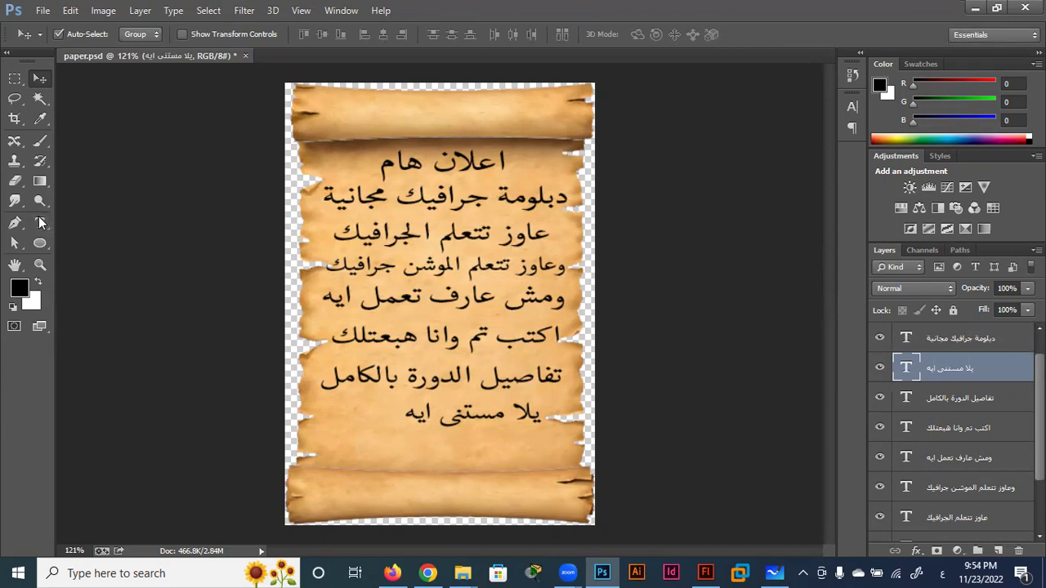
{"action": "left_click", "coordinate": [40, 222]}
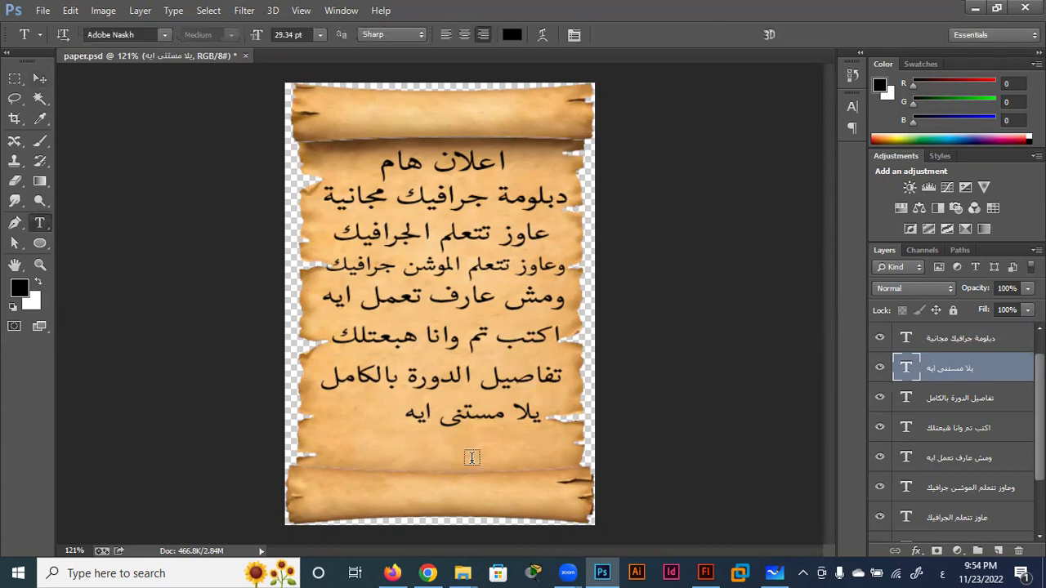
Duplicate the 'يلا مستنى ايه' line below itself and replace it with the engineer's title and name.
{"action": "key", "text": "v"}
{"action": "left_click_drag", "start_coordinate": [495, 419], "coordinate": [495, 455]}
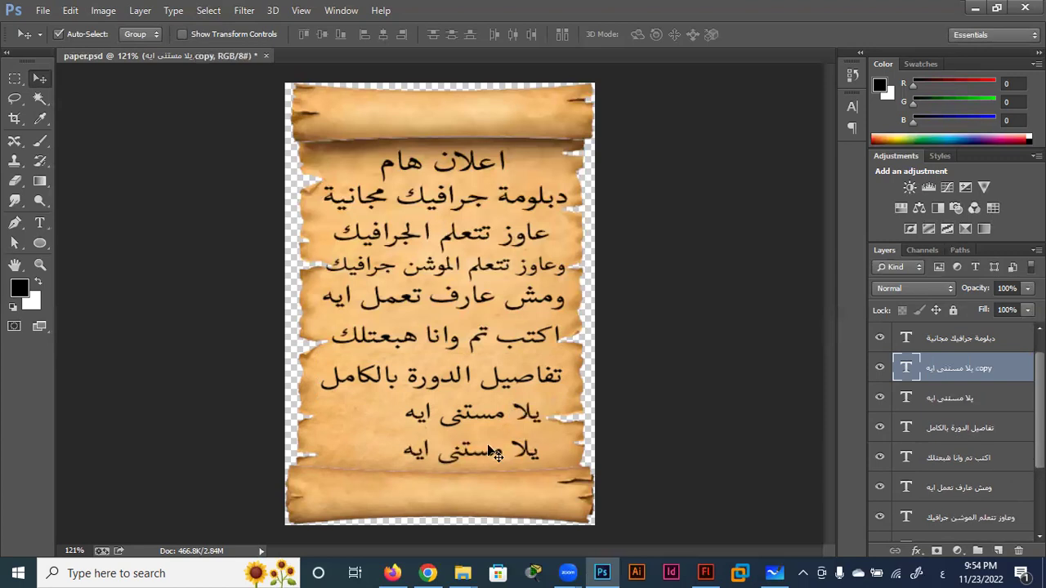
{"action": "left_click", "coordinate": [40, 222]}
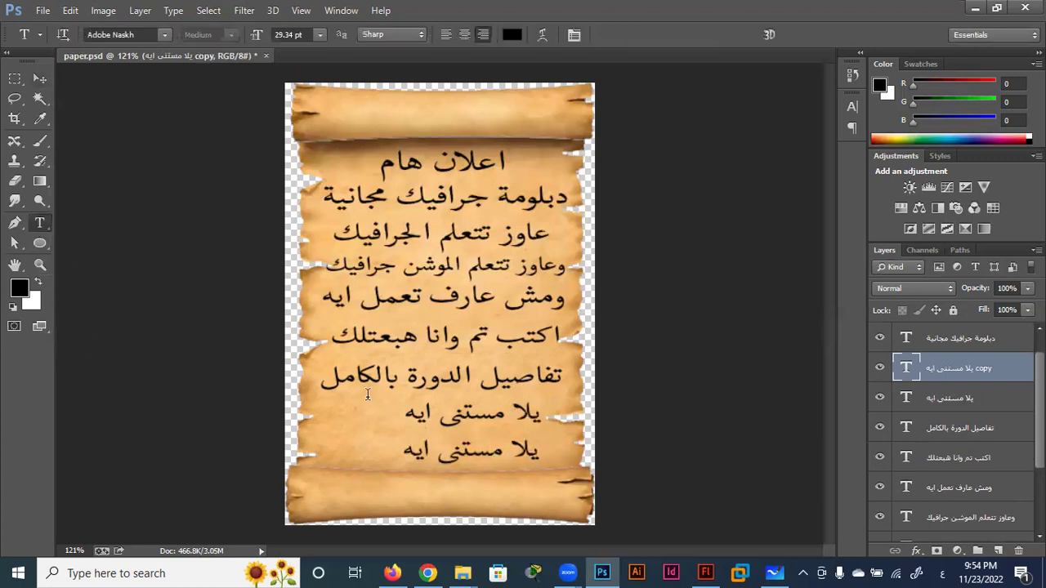
{"action": "triple_click", "coordinate": [498, 454]}
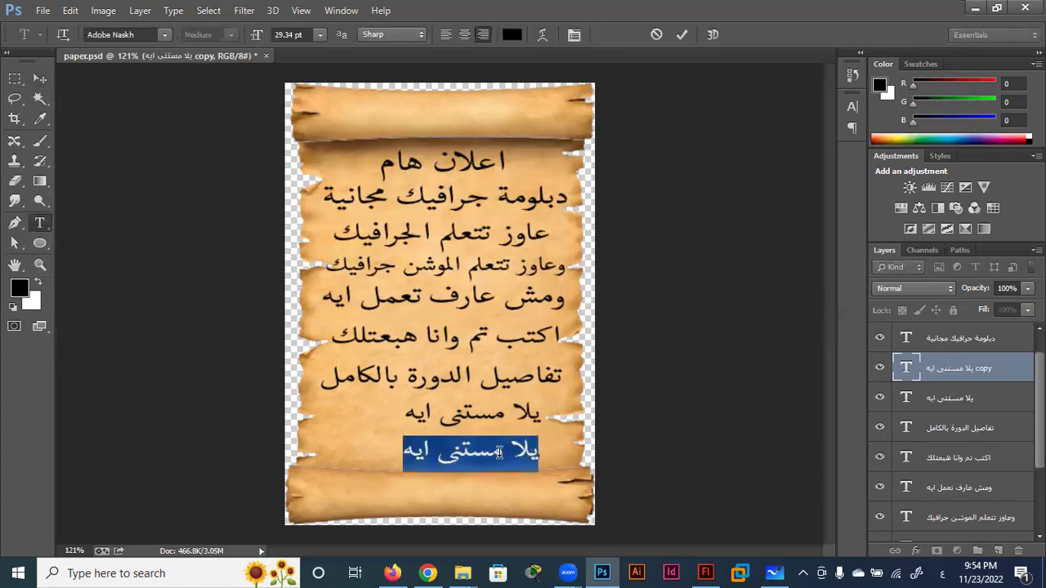
{"action": "key", "text": "ctrl+v"}
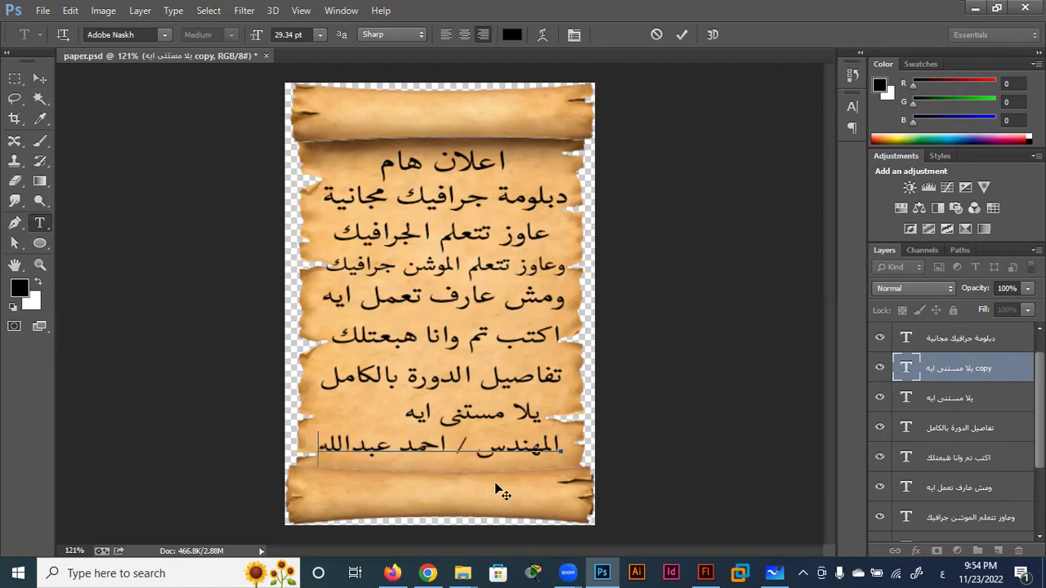
{"action": "left_click", "coordinate": [683, 34]}
Remove the title from the name layer, move the name lower-left, and place 'المهندس' above it.
{"action": "double_click", "coordinate": [573, 447]}
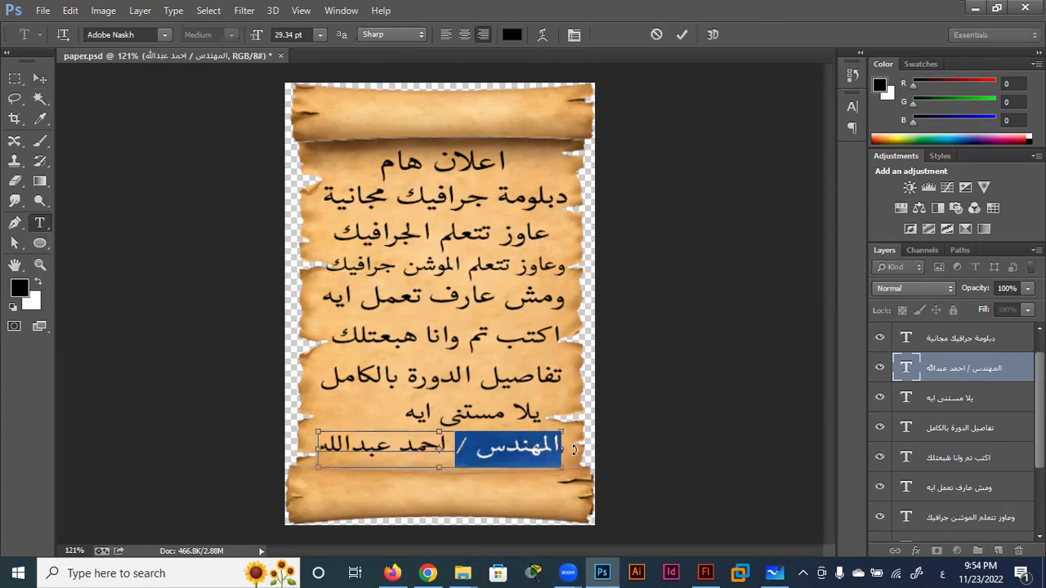
{"action": "key", "text": "BackSpace"}
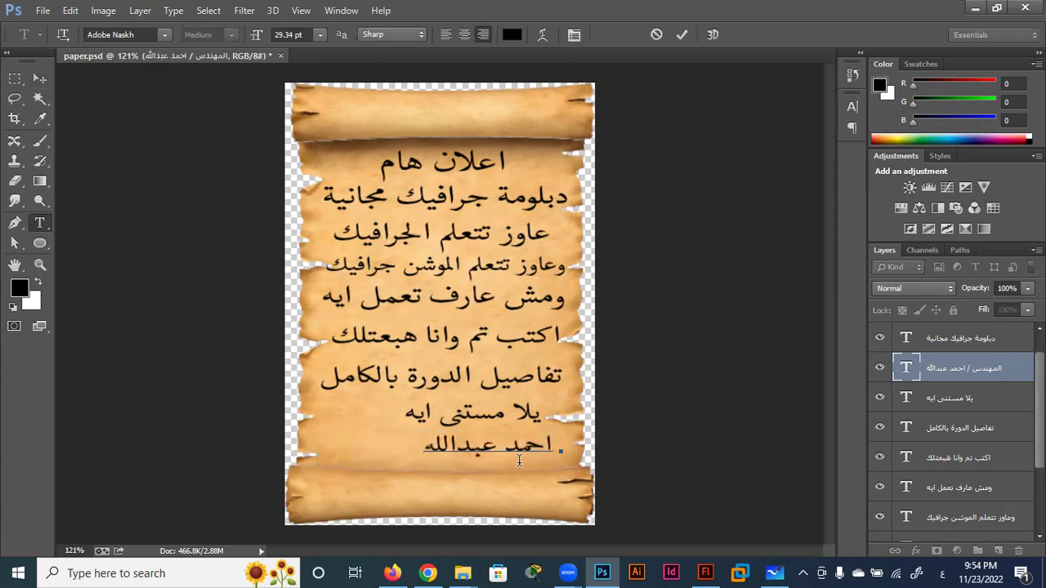
{"action": "key", "text": "ctrl+Return"}
{"action": "key", "text": "v"}
{"action": "left_click_drag", "start_coordinate": [368, 455], "coordinate": [366, 463]}
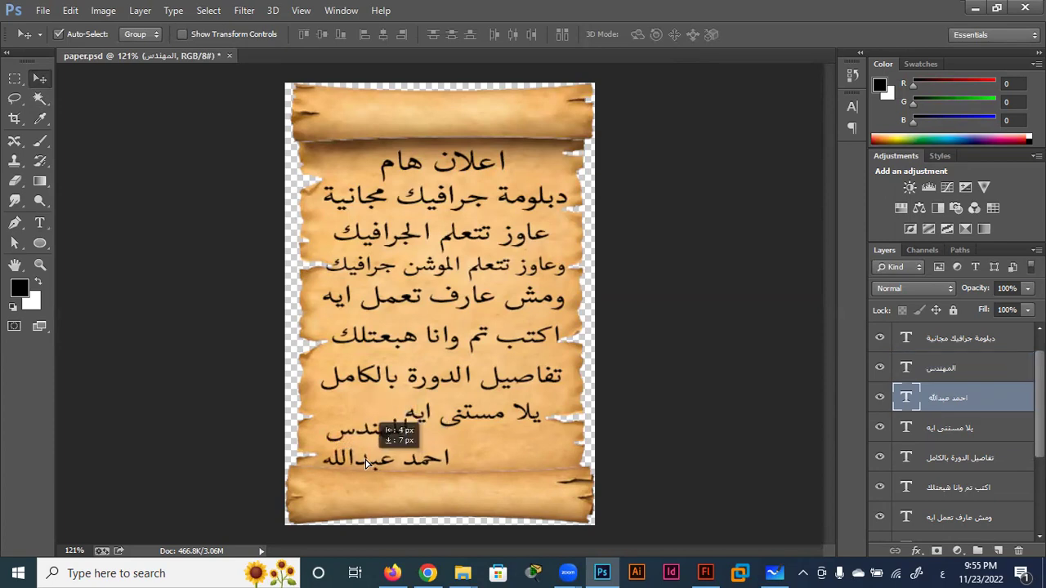
{"action": "left_click", "coordinate": [638, 457]}
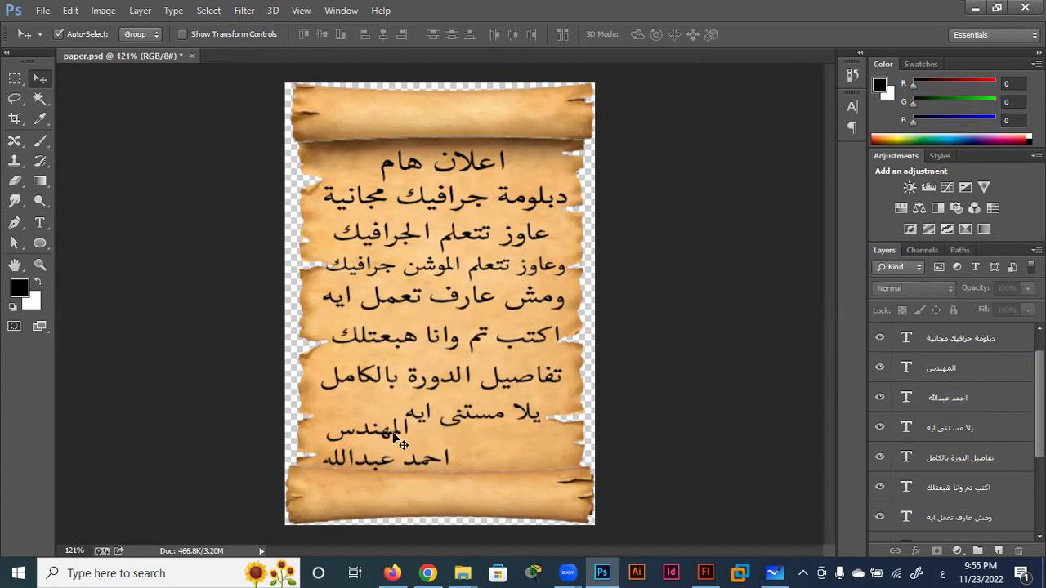
{"action": "left_click_drag", "start_coordinate": [401, 443], "coordinate": [419, 450]}
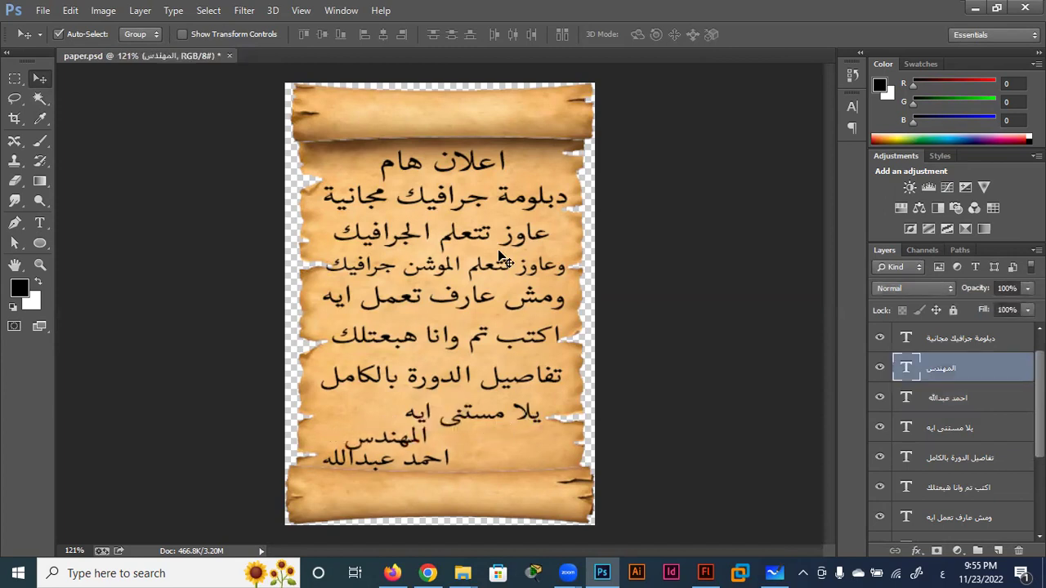
Color the whole 'اعلان هام' heading pure red (ff0000).
{"action": "left_click", "coordinate": [39, 222]}
{"action": "triple_click", "coordinate": [460, 167]}
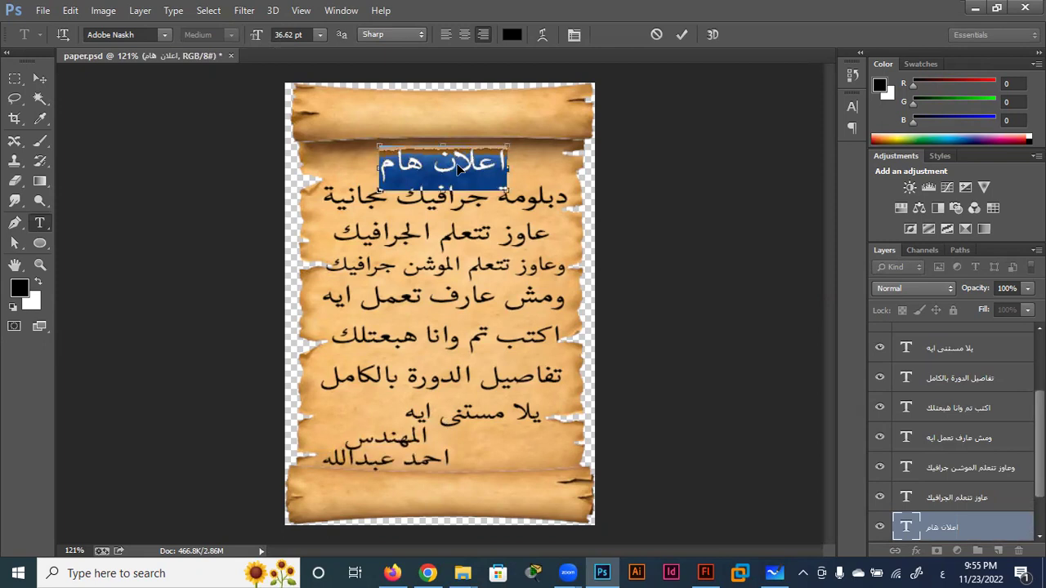
{"action": "left_click", "coordinate": [511, 34]}
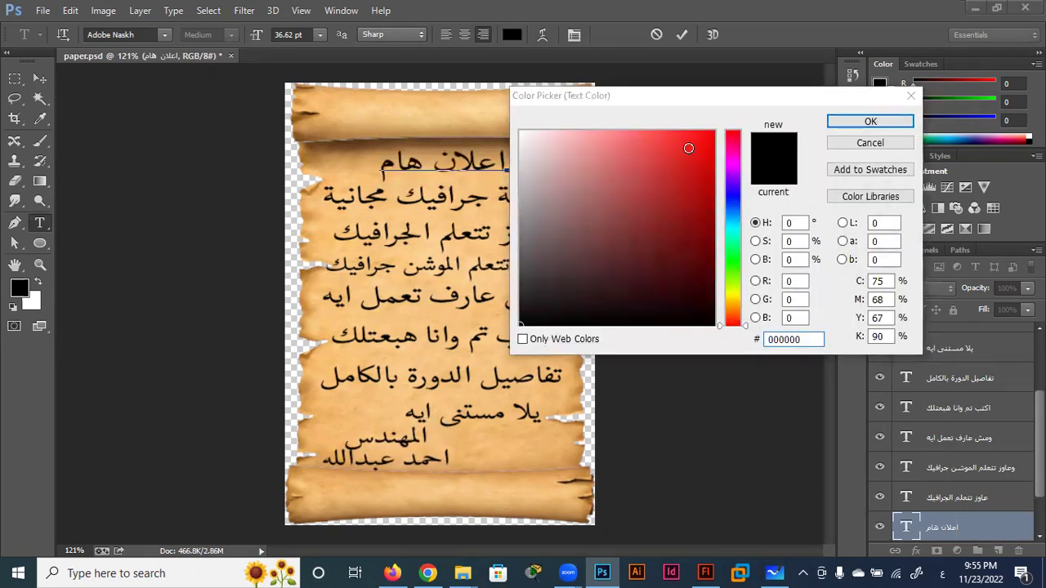
{"action": "left_click_drag", "start_coordinate": [689, 147], "coordinate": [732, 119]}
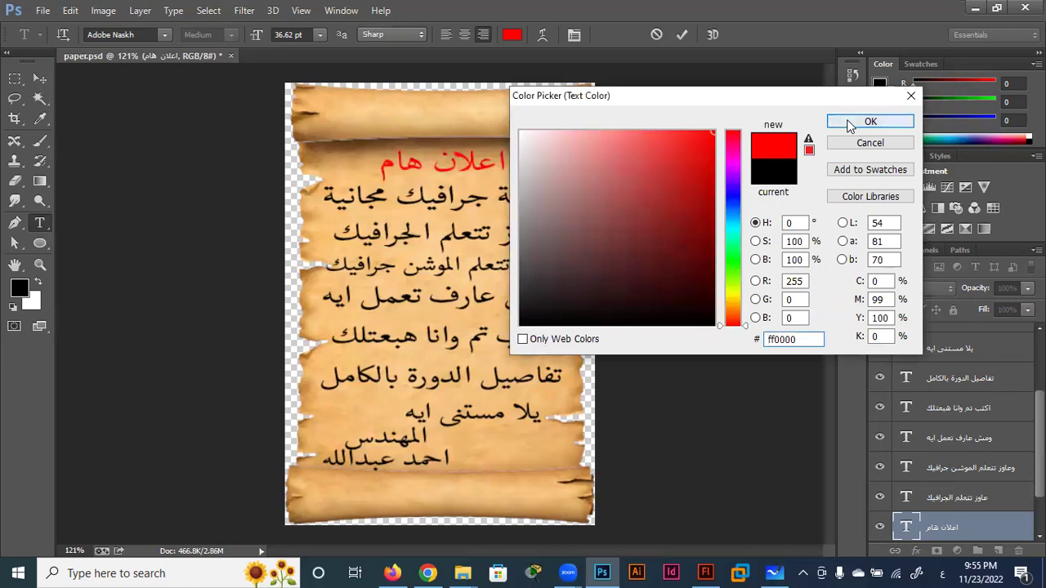
{"action": "left_click", "coordinate": [850, 123]}
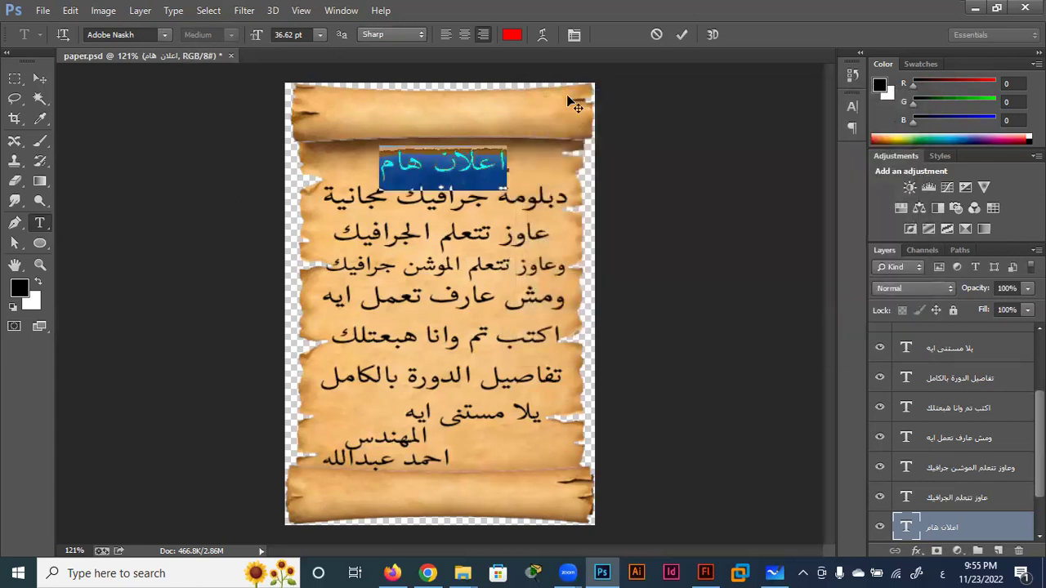
Hide the parchment layer and save the text-only document as a new PSD named 'test'.
{"action": "scroll", "coordinate": [913, 502], "scroll_direction": "up", "scroll_amount": 5}
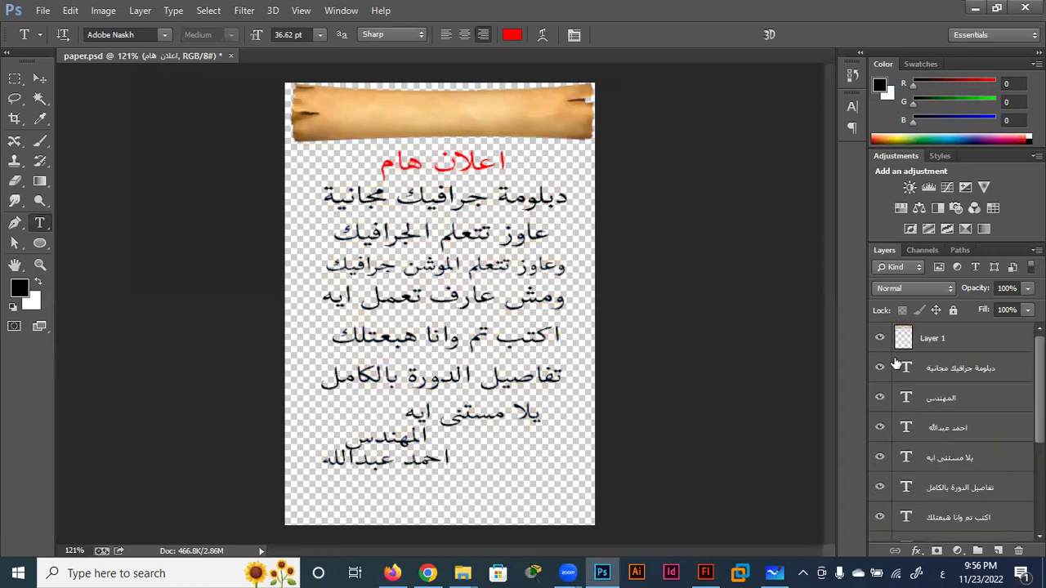
{"action": "left_click", "coordinate": [880, 338]}
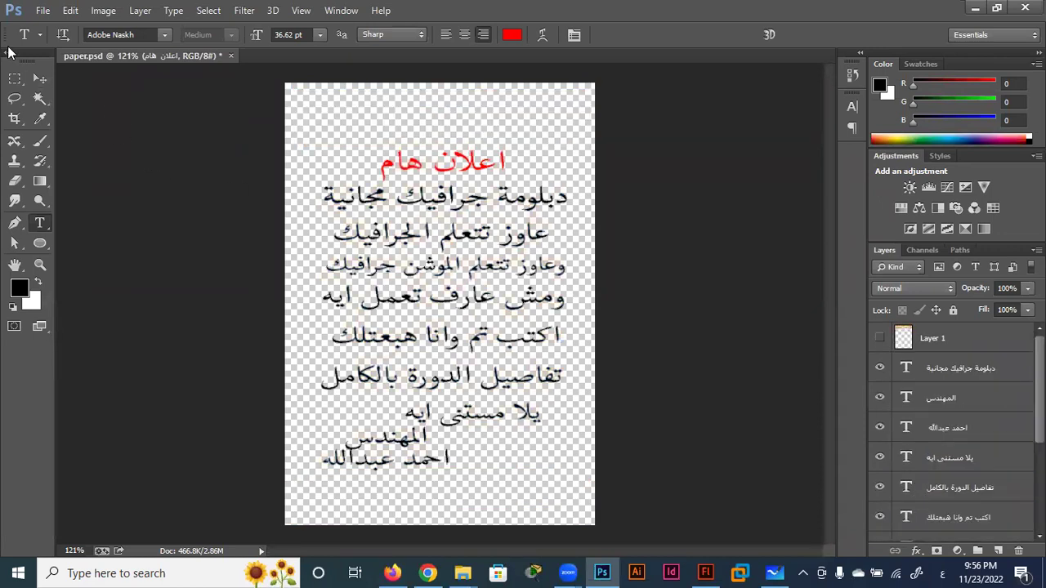
{"action": "key", "text": "ctrl+shift+s"}
{"action": "type", "text": "فثءف"}
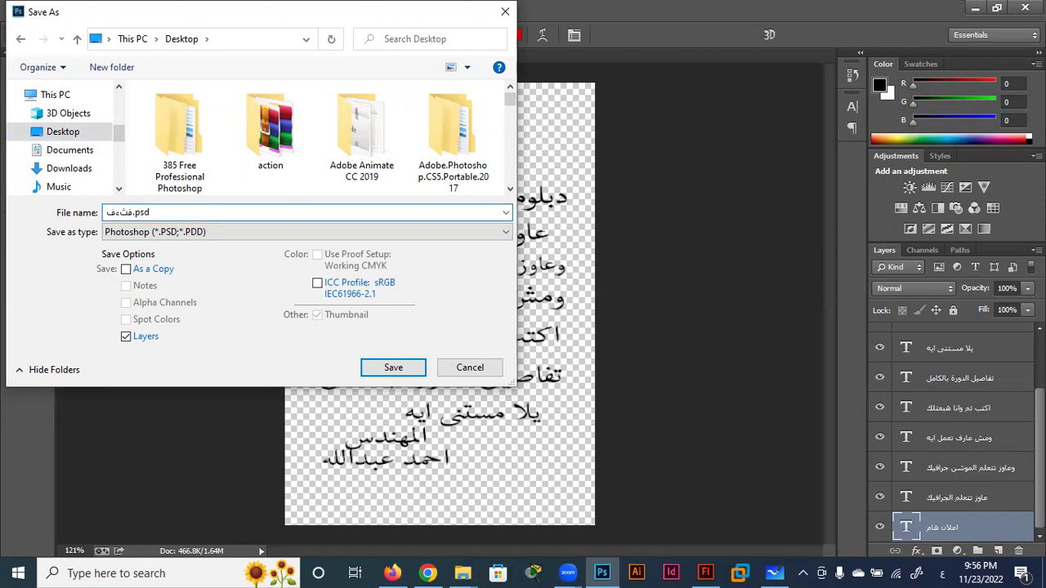
{"action": "key", "text": "BackSpace"}
{"action": "key", "text": "BackSpace"}
{"action": "key", "text": "BackSpace"}
{"action": "key", "text": "BackSpace"}
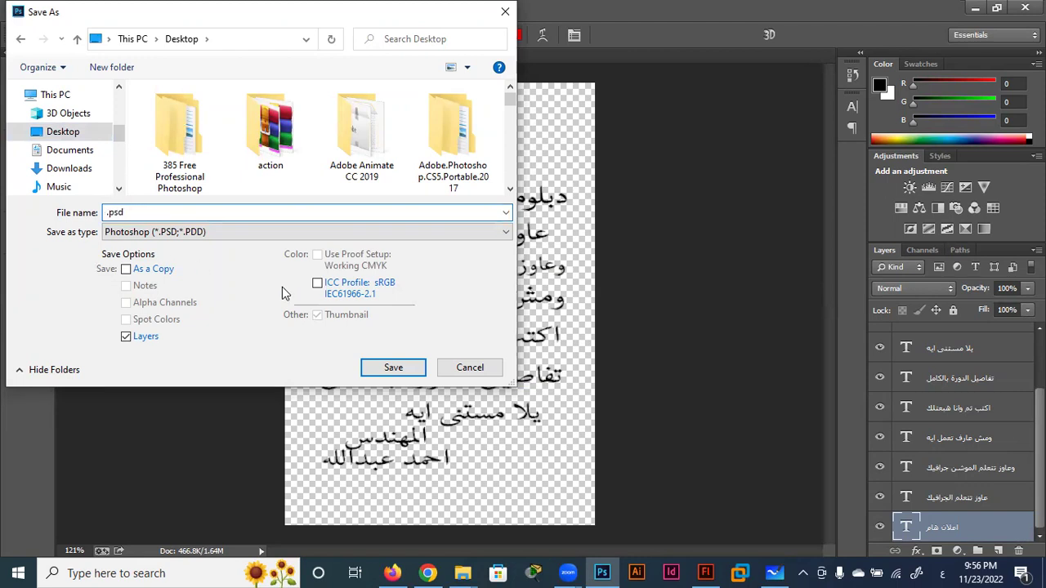
{"action": "type", "text": "test"}
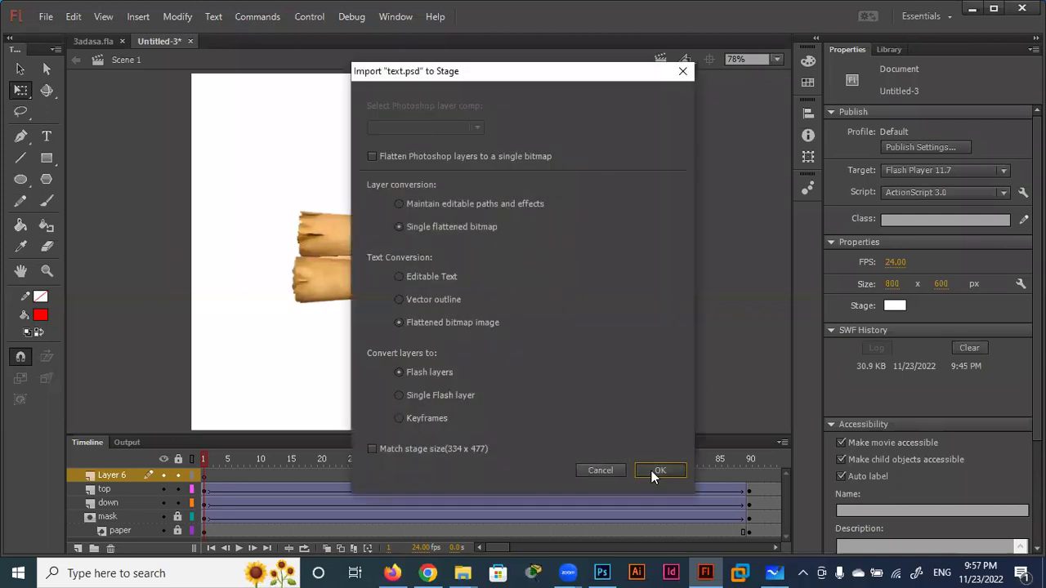
Import the text PSD into Flash, distribute its lines to layers, and enlarge it over the scroll.
{"action": "left_click", "coordinate": [651, 470]}
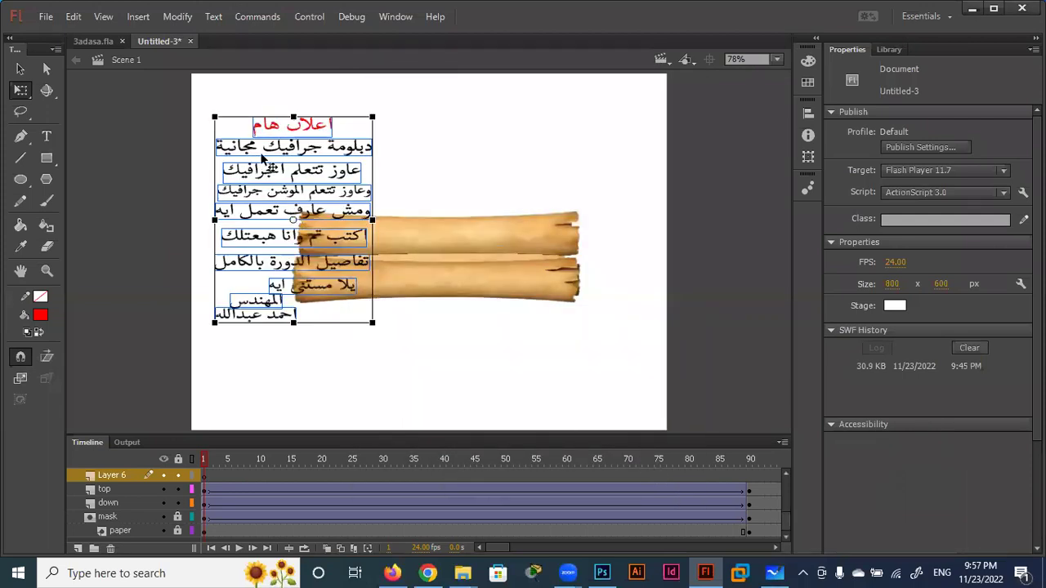
{"action": "left_click_drag", "start_coordinate": [298, 163], "coordinate": [434, 191]}
{"action": "key", "text": "ctrl+shift+d"}
{"action": "left_click_drag", "start_coordinate": [513, 351], "coordinate": [553, 401]}
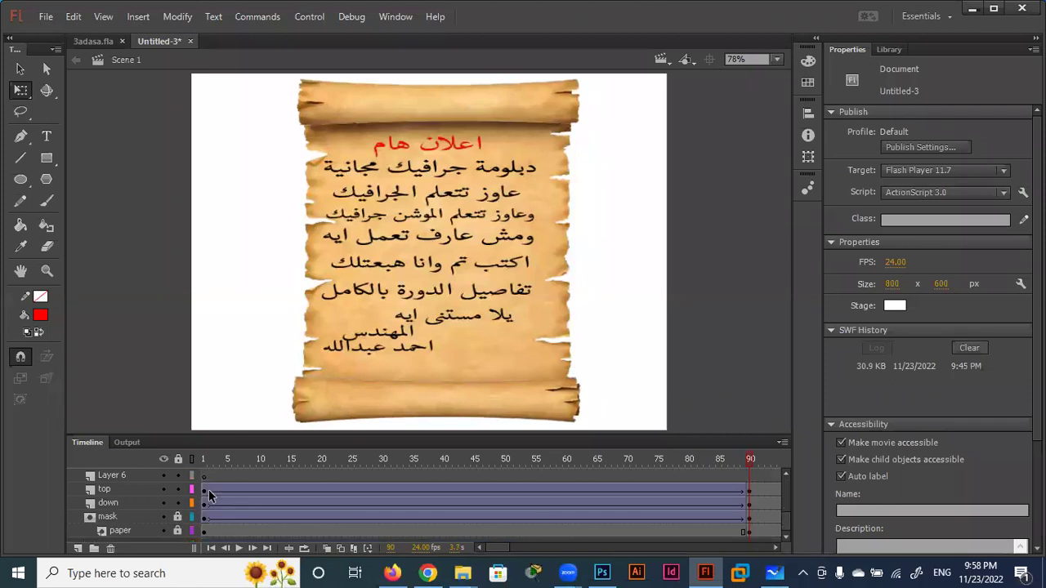
At frame 90, move the scroll image slightly down behind the text.
{"action": "scroll", "coordinate": [208, 496], "scroll_direction": "up", "scroll_amount": 2}
{"action": "left_click", "coordinate": [204, 518]}
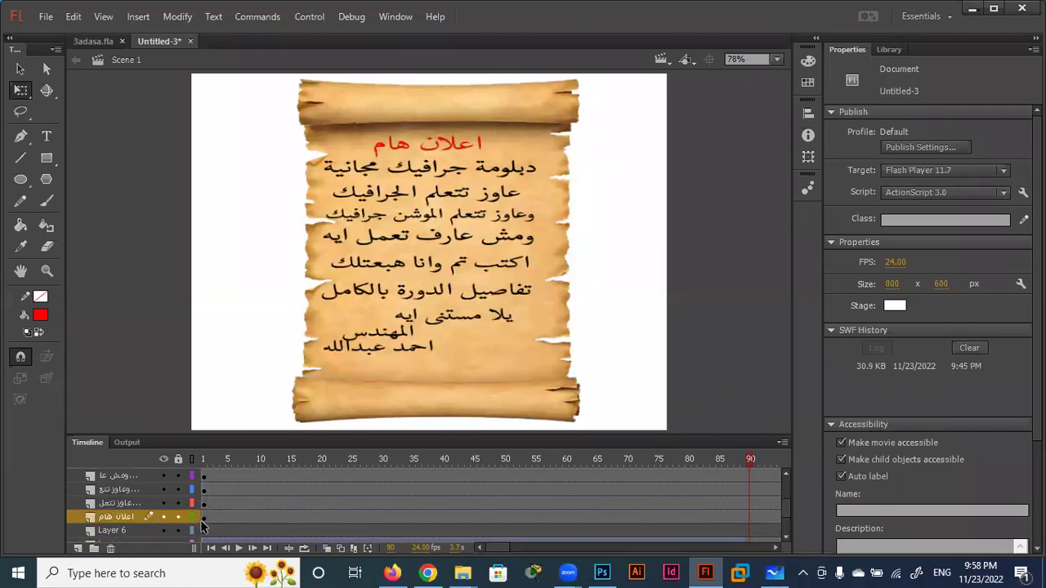
{"action": "left_click", "coordinate": [204, 523]}
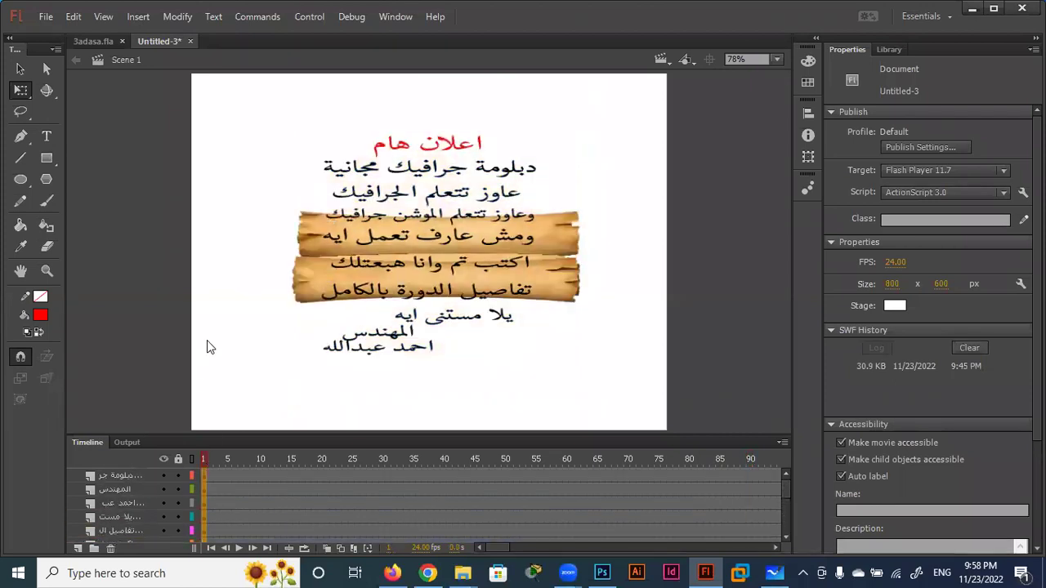
{"action": "key", "text": "shift+period"}
{"action": "left_click", "coordinate": [478, 325]}
{"action": "left_click_drag", "start_coordinate": [478, 324], "coordinate": [480, 334]}
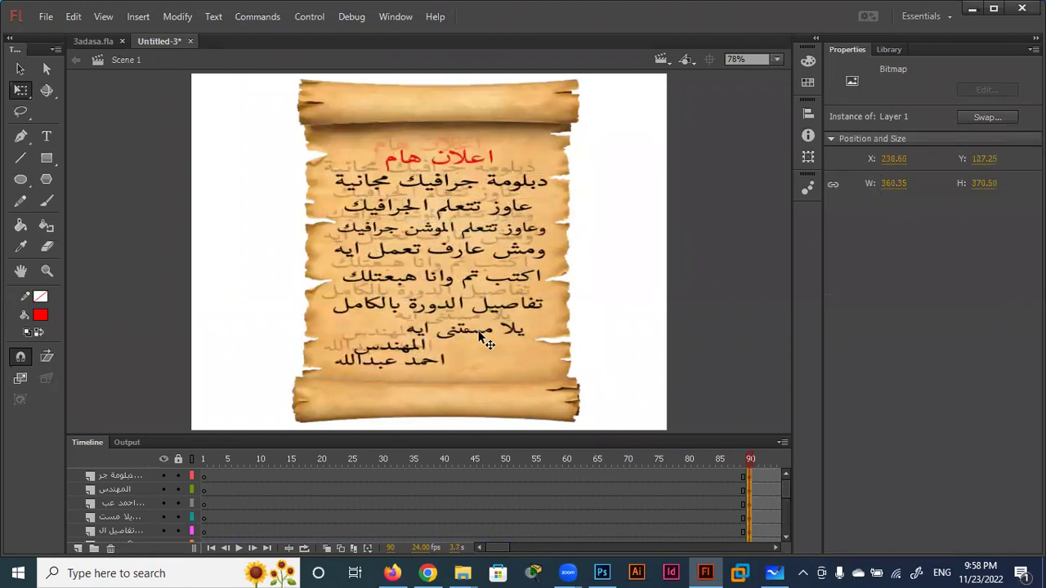
{"action": "key", "text": "ctrl+a"}
Nudge each announcement line up a little and raise the 'المهندس' text a few pixels.
{"action": "left_click", "coordinate": [461, 214]}
{"action": "key", "text": "shift+Up"}
{"action": "left_click", "coordinate": [456, 227]}
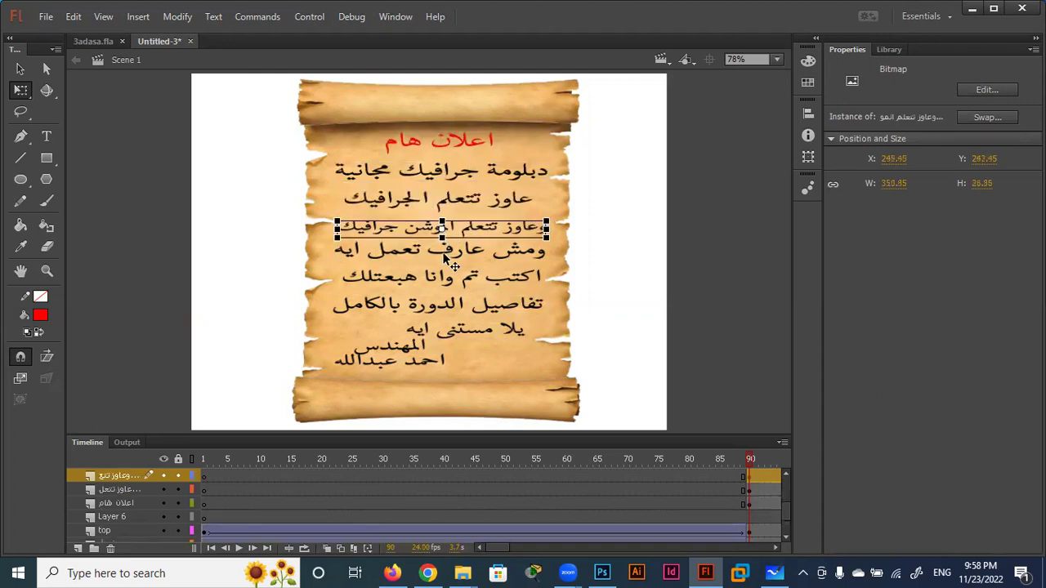
{"action": "left_click", "coordinate": [448, 257]}
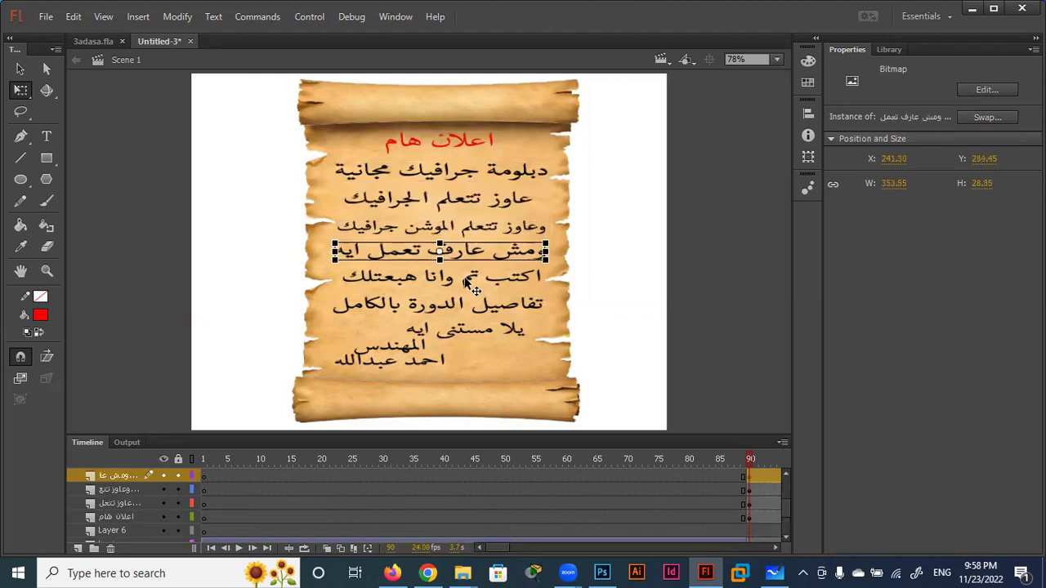
{"action": "key", "text": "shift+Up"}
{"action": "left_click", "coordinate": [466, 277]}
{"action": "key", "text": "shift+Up"}
{"action": "left_click", "coordinate": [457, 303]}
{"action": "key", "text": "shift+Up"}
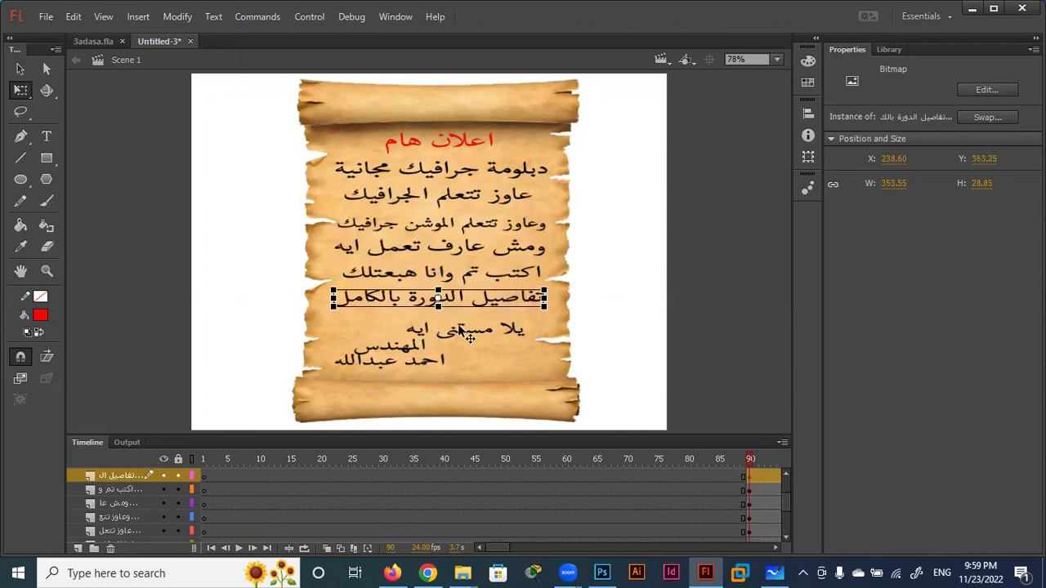
{"action": "left_click", "coordinate": [460, 329]}
{"action": "key", "text": "shift+Up"}
{"action": "key", "text": "shift+Up"}
{"action": "left_click", "coordinate": [423, 343]}
{"action": "left_click_drag", "start_coordinate": [424, 343], "coordinate": [423, 340]}
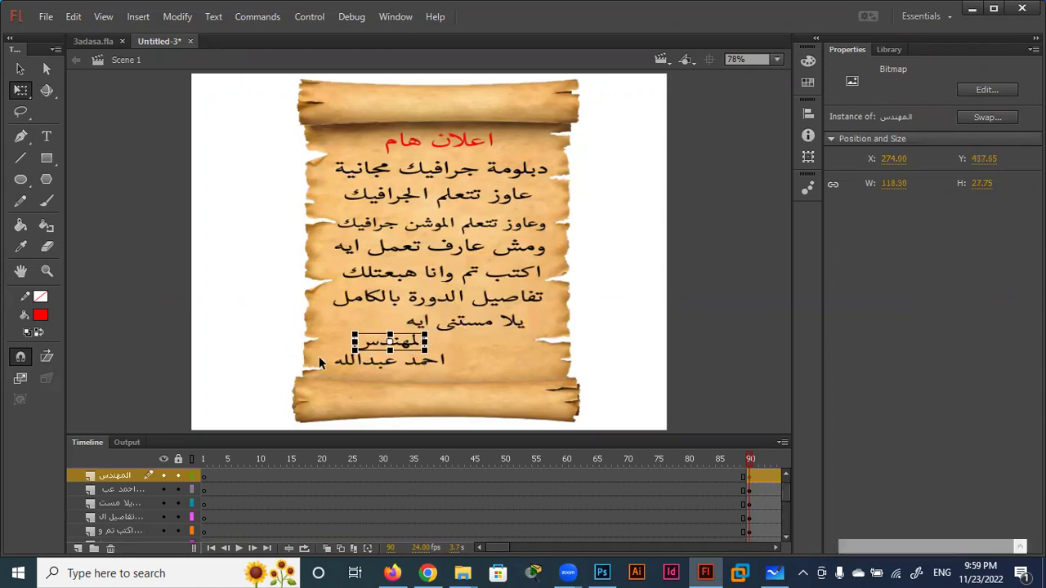
{"action": "left_click", "coordinate": [288, 347]}
Scrub back through the timeline to preview the scroll unrolling.
{"action": "key", "text": "y"}
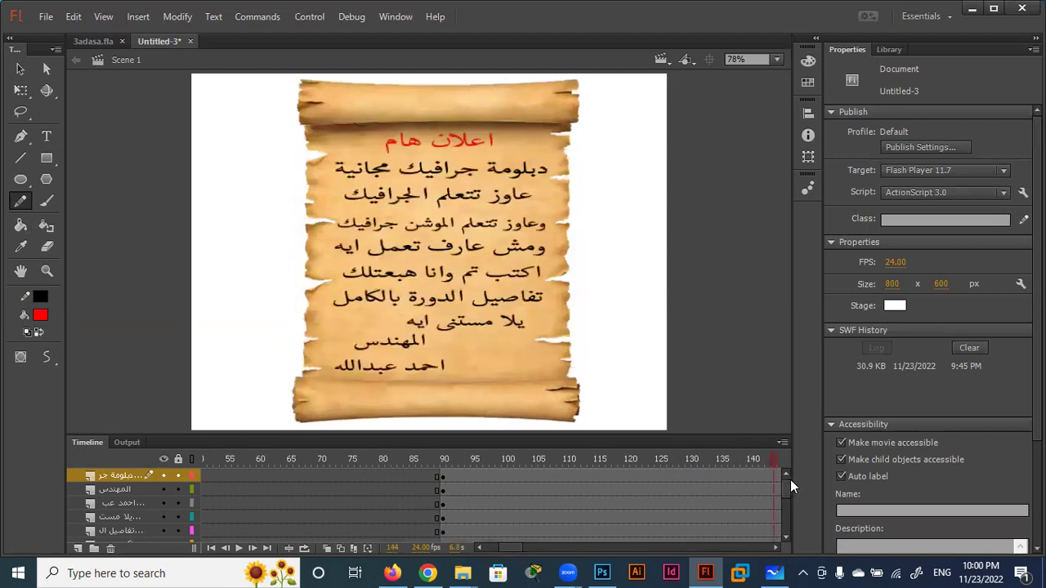
{"action": "mouse_move", "coordinate": [252, 479]}
{"action": "left_mouse_down"}
{"action": "mouse_move", "coordinate": [58, 472]}
{"action": "mouse_move", "coordinate": [414, 505]}
{"action": "left_mouse_up"}
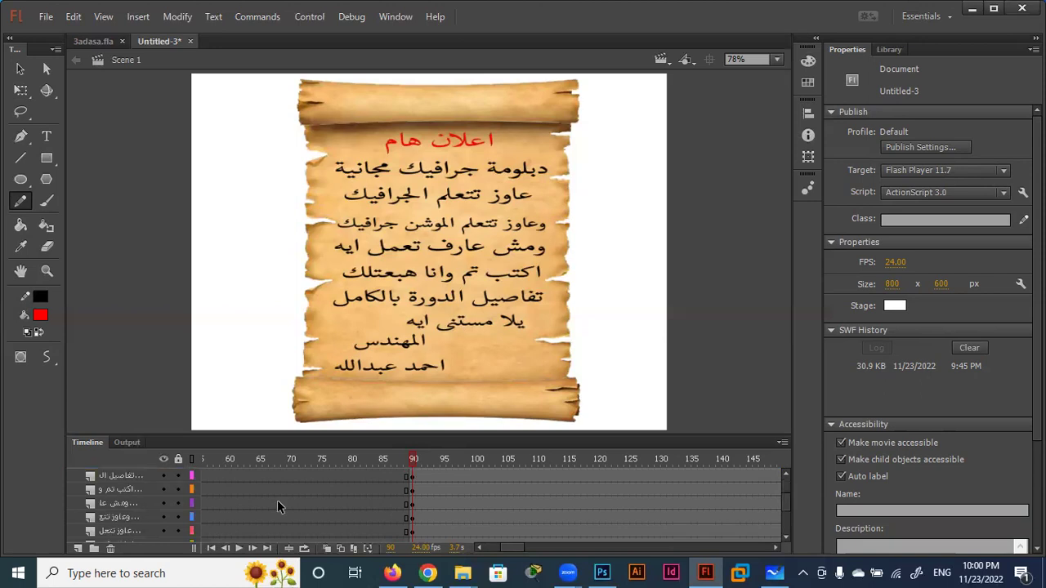
{"action": "scroll", "coordinate": [277, 507], "scroll_direction": "down", "scroll_amount": 3}
{"action": "scroll", "coordinate": [318, 508], "scroll_direction": "up", "scroll_amount": 3}
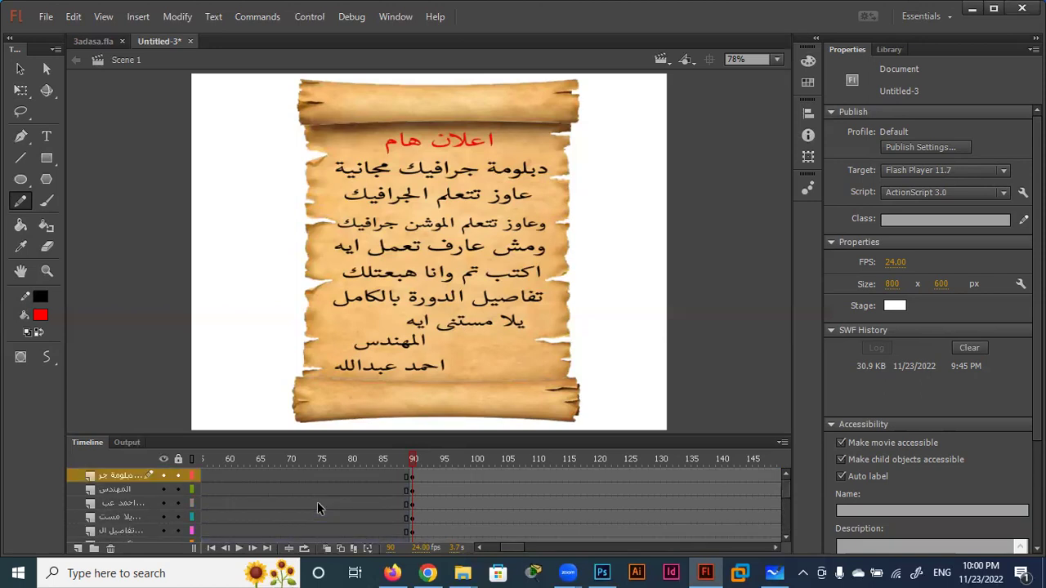
Minimize Flash, open the desktop's flash folder, and scroll to pen.png.
{"action": "left_click", "coordinate": [972, 11]}
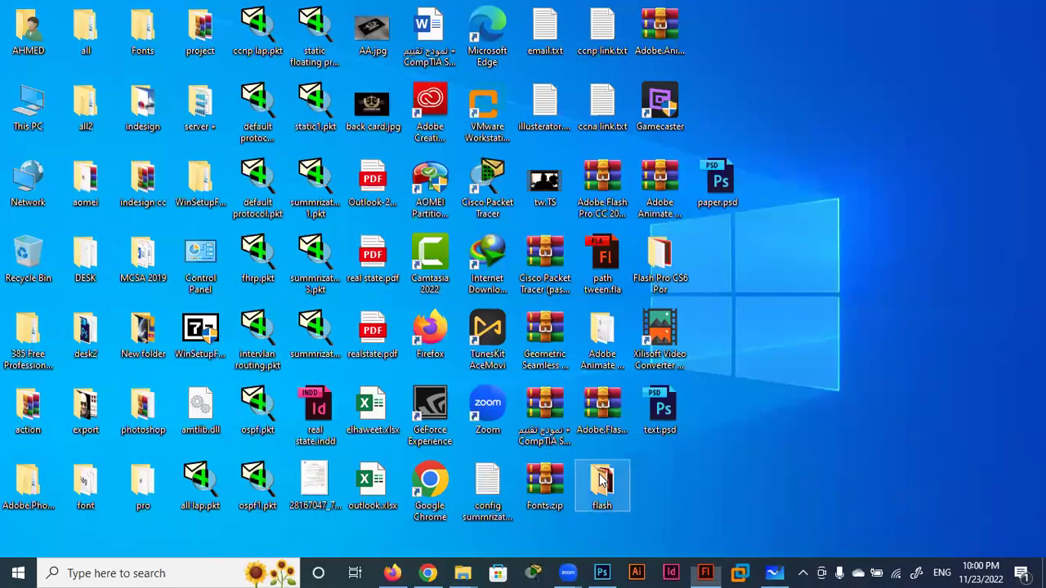
{"action": "double_click", "coordinate": [600, 480]}
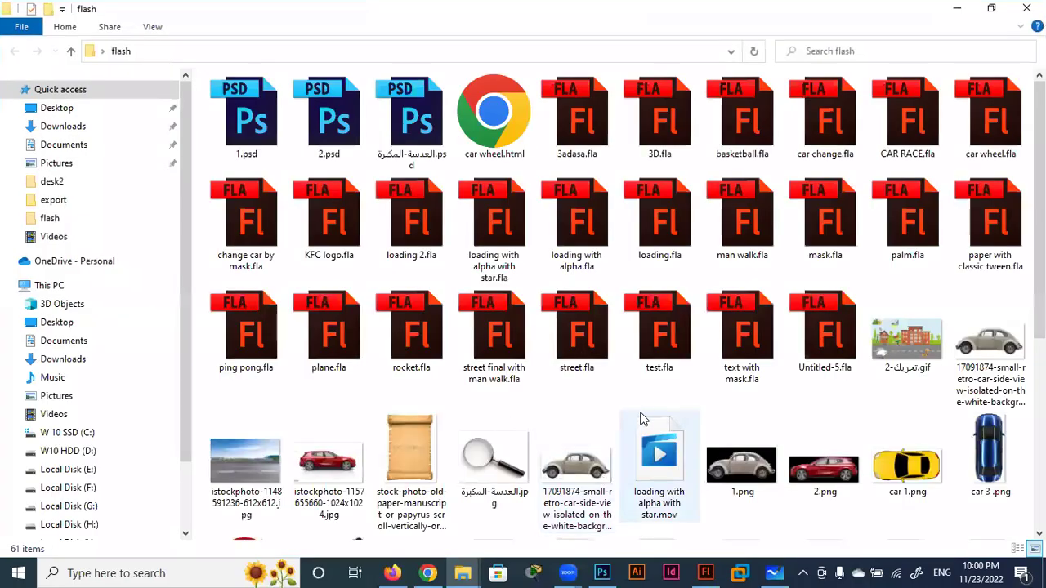
{"action": "scroll", "coordinate": [494, 458], "scroll_direction": "down", "scroll_amount": 3}
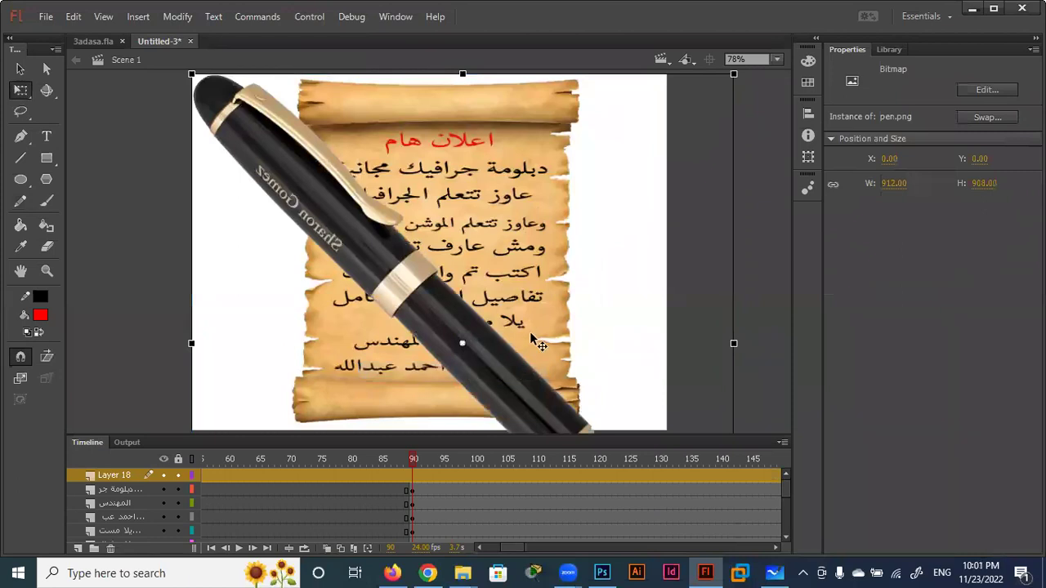
Scale the pen image down via Modify > Transform and nudge it left onto the heading.
{"action": "left_click", "coordinate": [173, 16]}
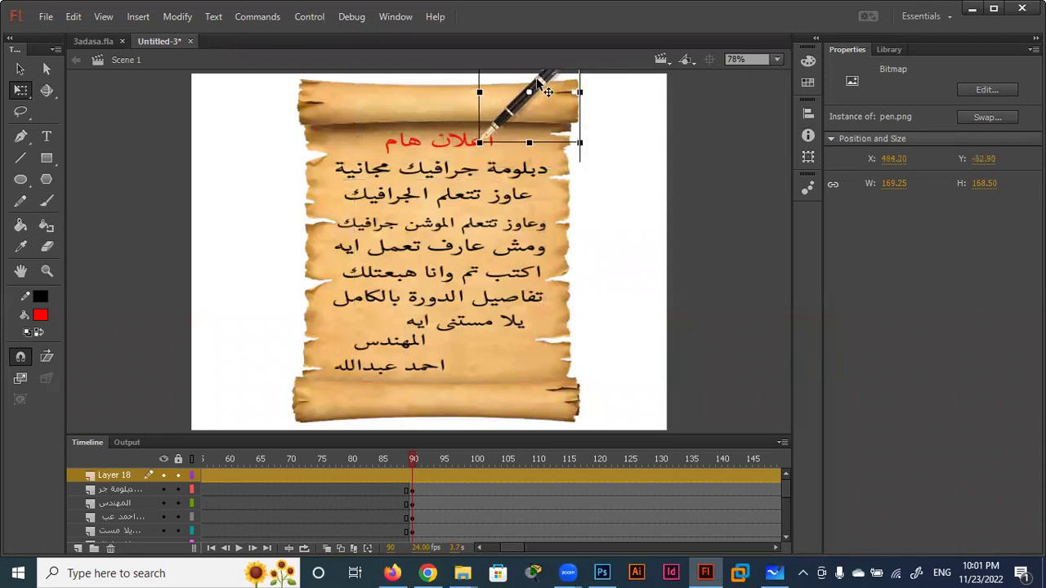
{"action": "key", "text": "Left"}
{"action": "key", "text": "Left"}
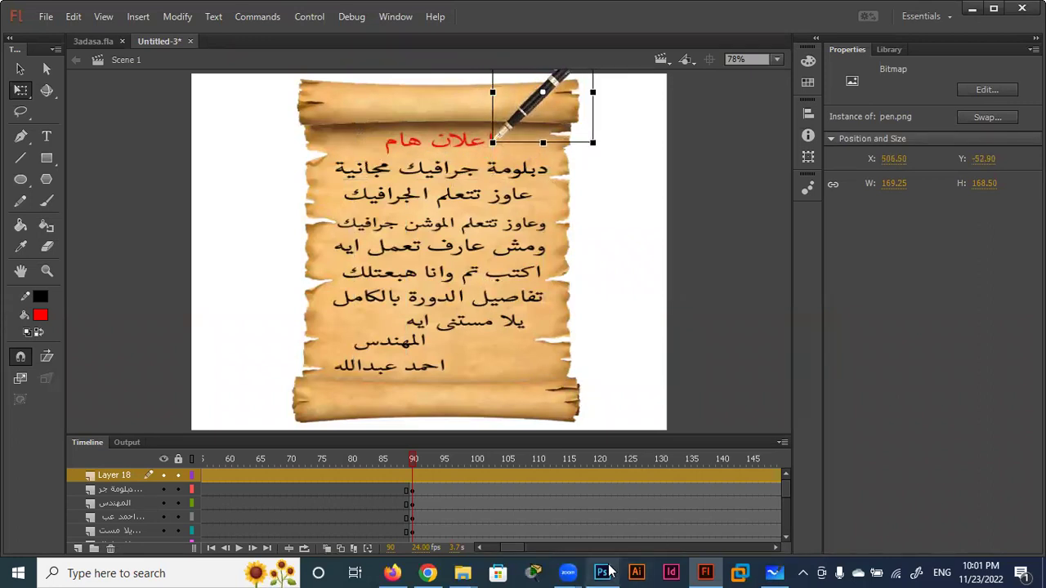
Minimize Photoshop, Flash and the folder window, then open text.psd from the desktop.
{"action": "left_click", "coordinate": [607, 572]}
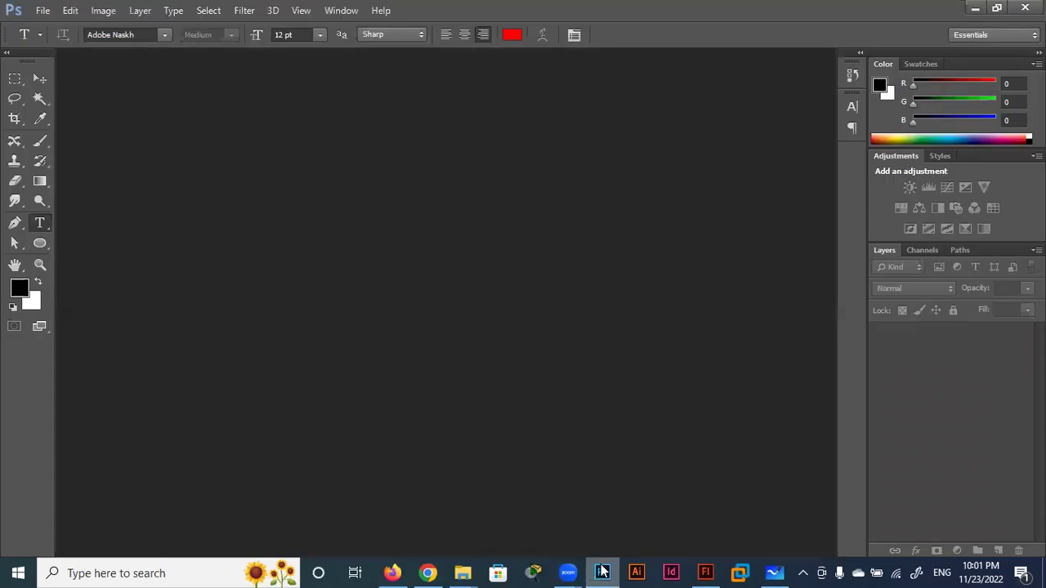
{"action": "left_click", "coordinate": [973, 9]}
{"action": "left_click", "coordinate": [964, 7]}
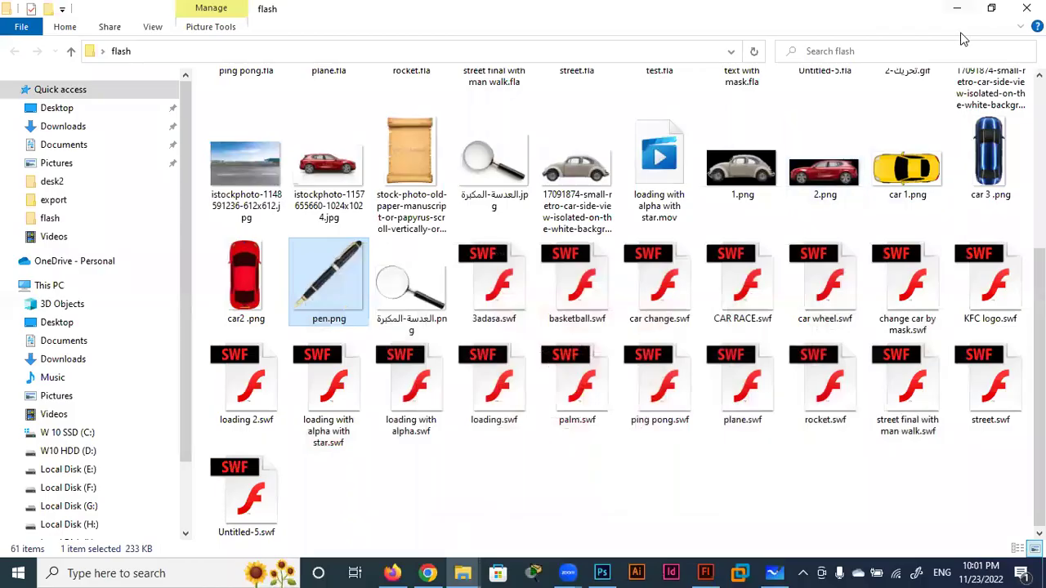
{"action": "left_click", "coordinate": [957, 8]}
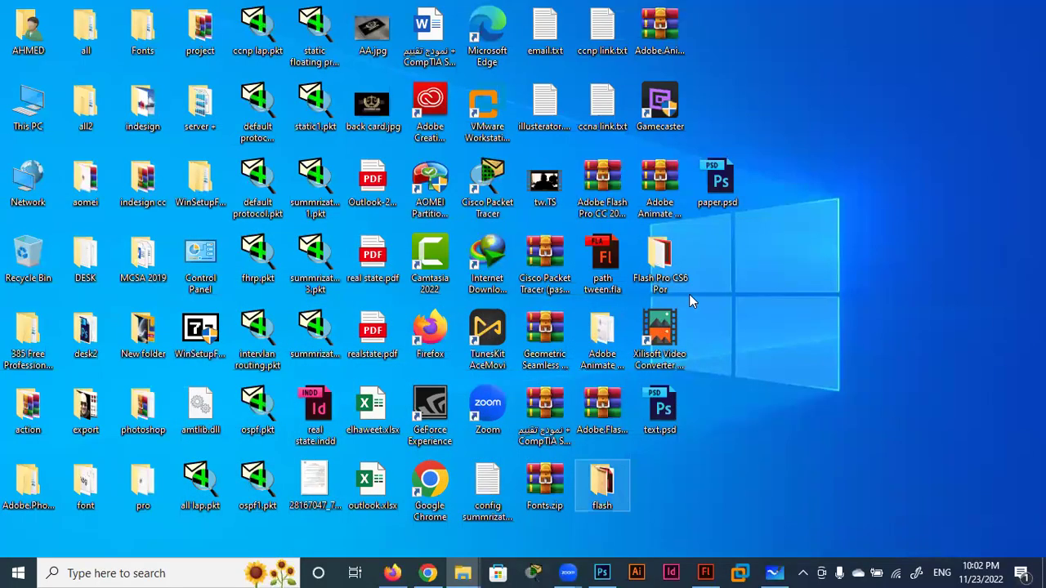
{"action": "double_click", "coordinate": [666, 413]}
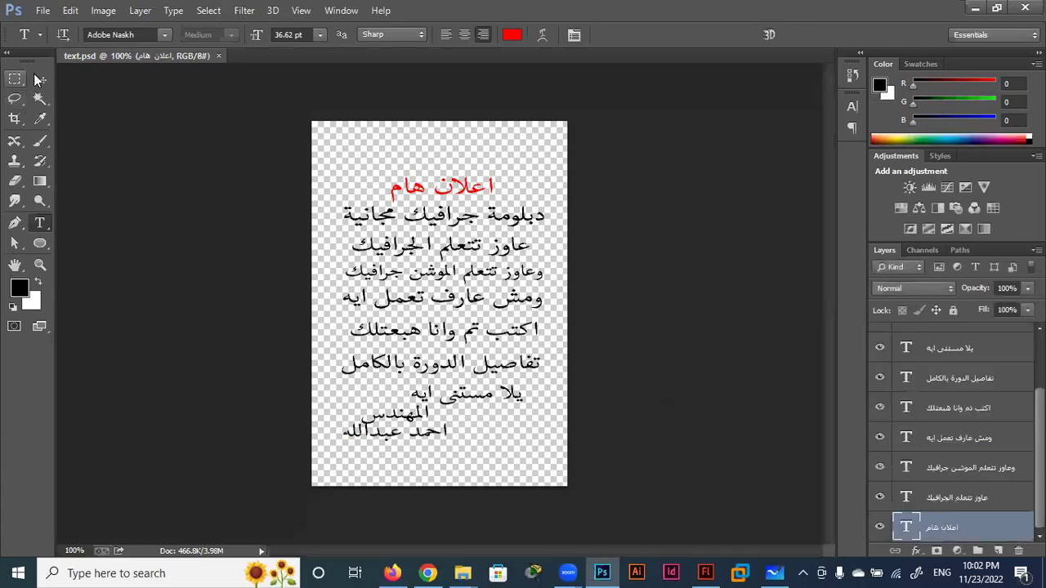
Add a new empty layer and set up a hard round brush at about 40 px.
{"action": "left_click", "coordinate": [40, 140]}
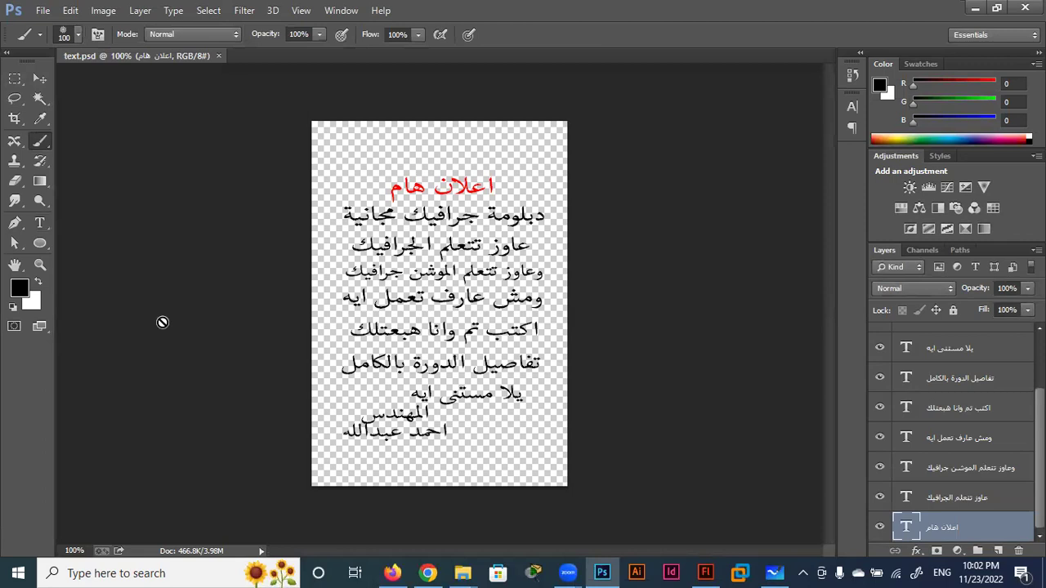
{"action": "left_click", "coordinate": [1000, 551]}
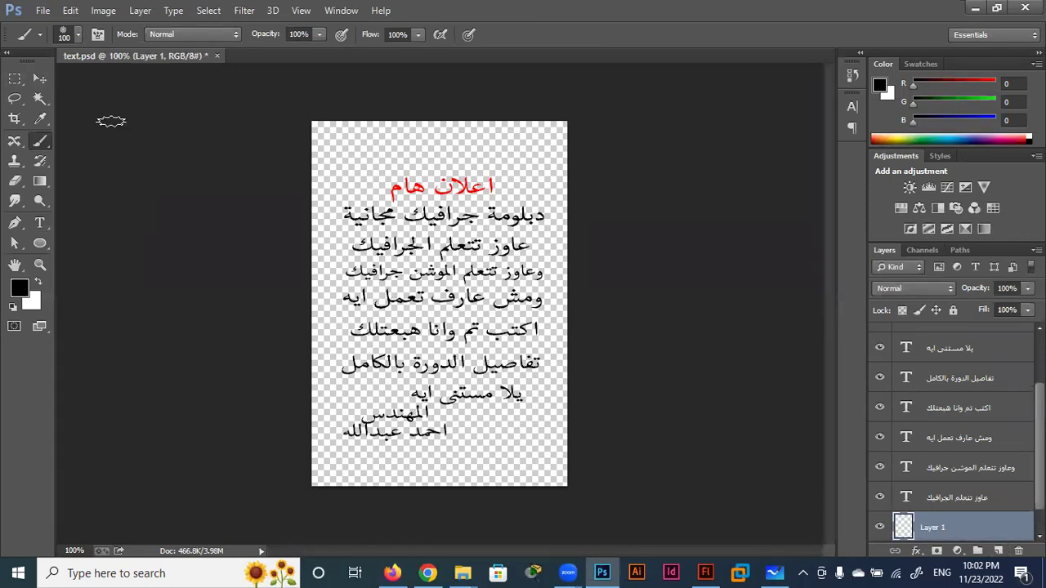
{"action": "left_click", "coordinate": [79, 35]}
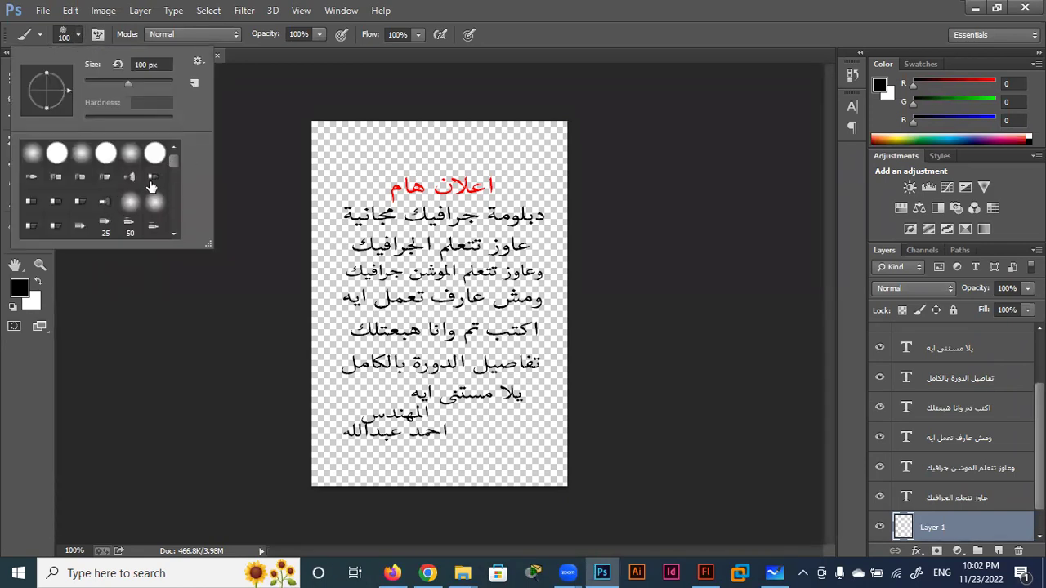
{"action": "left_click", "coordinate": [58, 158]}
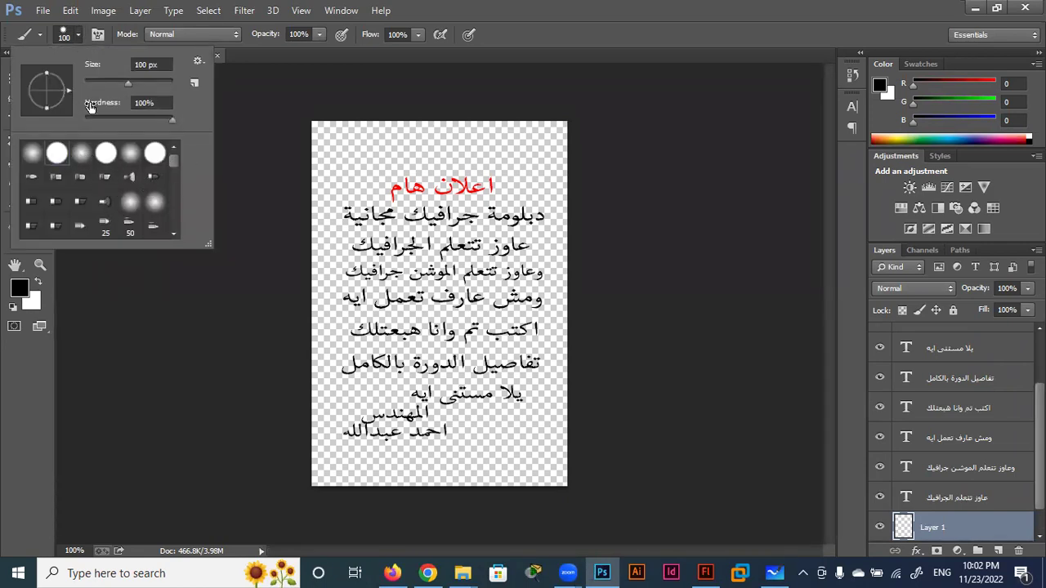
{"action": "left_click_drag", "start_coordinate": [127, 84], "coordinate": [102, 84]}
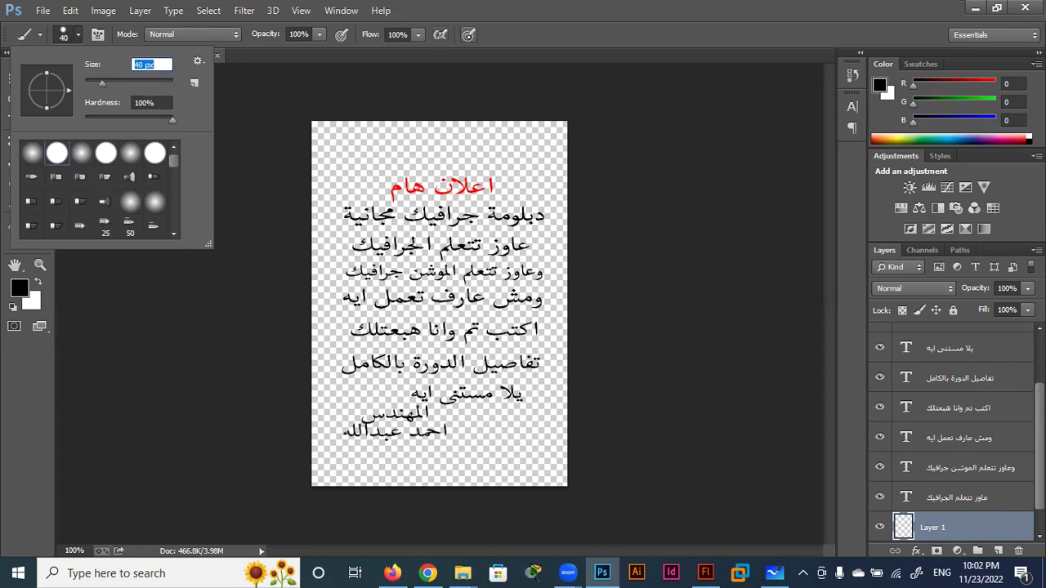
{"action": "key", "text": "Return"}
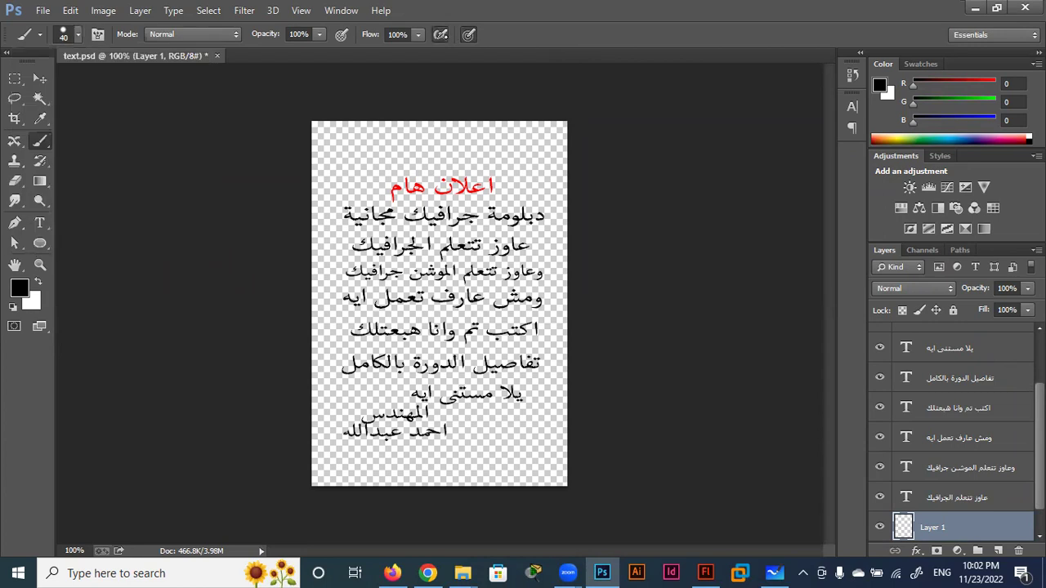
Try handwriting strokes at the lower right, undo them all, and minimize Photoshop.
{"action": "key", "text": "bracketleft"}
{"action": "key", "text": "bracketleft"}
{"action": "key", "text": "bracketleft"}
{"action": "mouse_move", "coordinate": [537, 440]}
{"action": "left_mouse_down"}
{"action": "mouse_move", "coordinate": [527, 425]}
{"action": "mouse_move", "coordinate": [497, 458]}
{"action": "mouse_move", "coordinate": [483, 455]}
{"action": "left_mouse_up"}
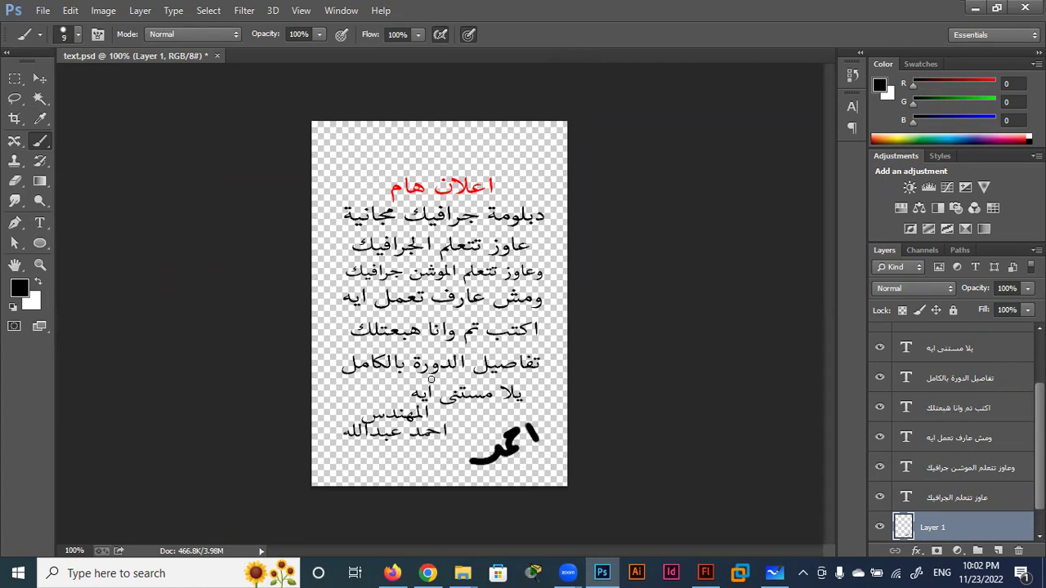
{"action": "key", "text": "ctrl"}
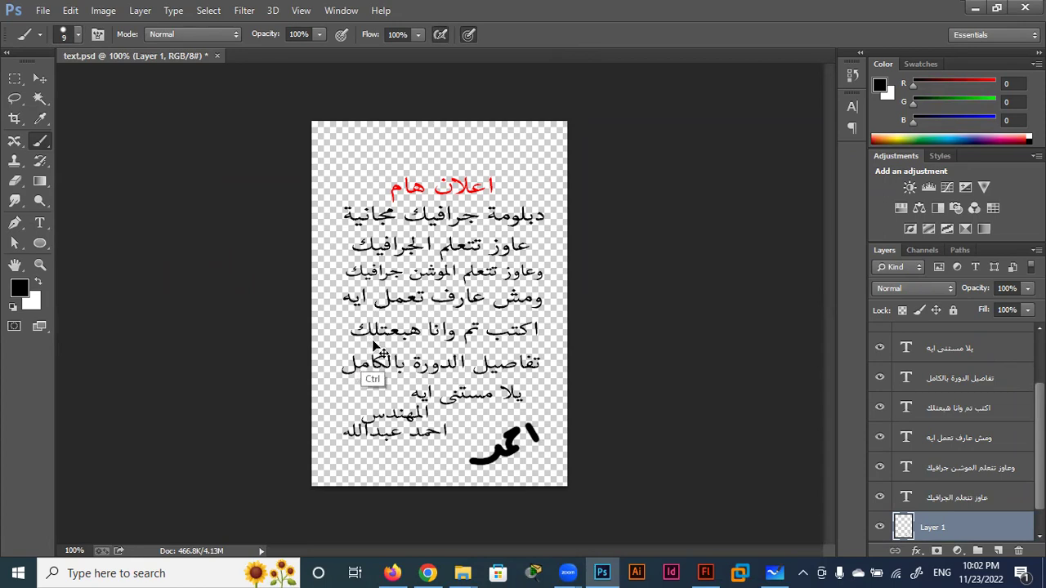
{"action": "key", "text": "ctrl+z"}
{"action": "key", "text": "ctrl+z"}
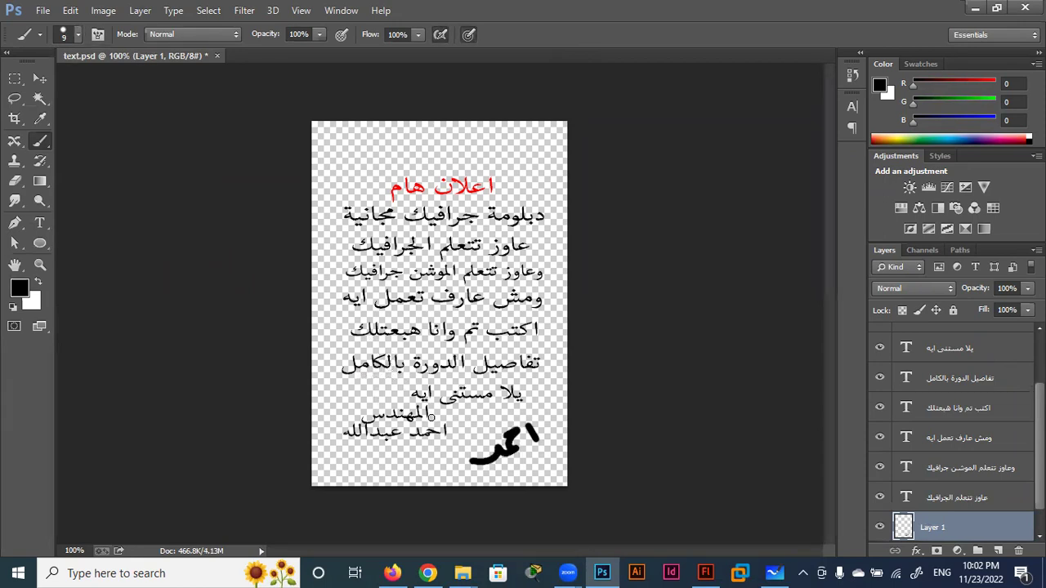
{"action": "key", "text": "ctrl+alt+z"}
{"action": "key", "text": "ctrl+alt+z"}
{"action": "key", "text": "ctrl+alt+z"}
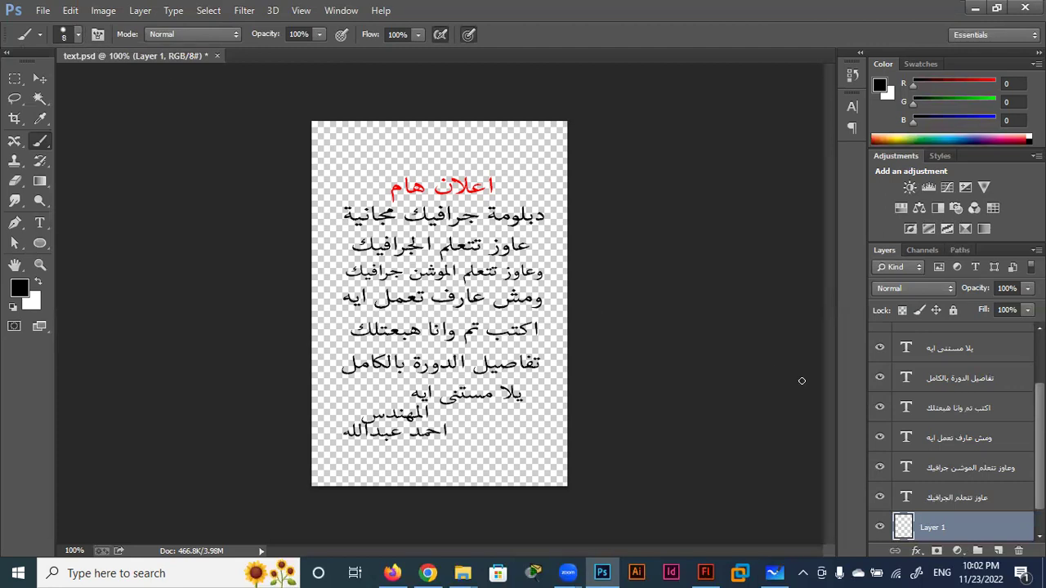
{"action": "key", "text": "bracketleft"}
{"action": "key", "text": "bracketleft"}
{"action": "mouse_move", "coordinate": [535, 422]}
{"action": "left_mouse_down"}
{"action": "mouse_move", "coordinate": [546, 444]}
{"action": "mouse_move", "coordinate": [482, 460]}
{"action": "left_mouse_up"}
{"action": "key", "text": "ctrl+z"}
{"action": "key", "text": "ctrl+z"}
{"action": "key", "text": "ctrl+alt+z"}
{"action": "key", "text": "ctrl+alt+z"}
{"action": "key", "text": "ctrl+alt+z"}
{"action": "left_click", "coordinate": [975, 7]}
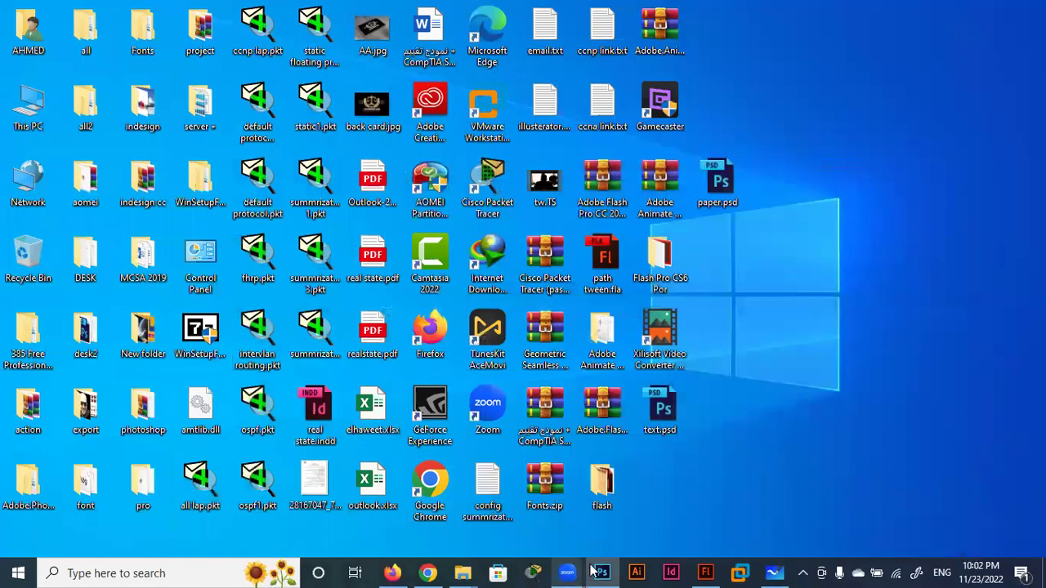
Number the heading's layer 1 and the next two announcement lines' layers 2 and 3.
{"action": "left_click", "coordinate": [705, 572]}
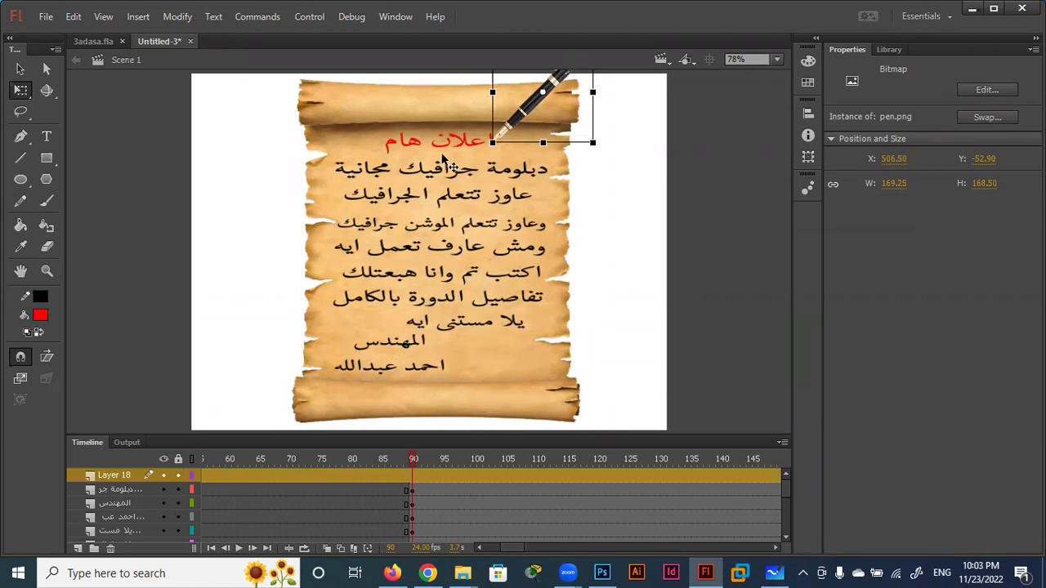
{"action": "left_click", "coordinate": [453, 156]}
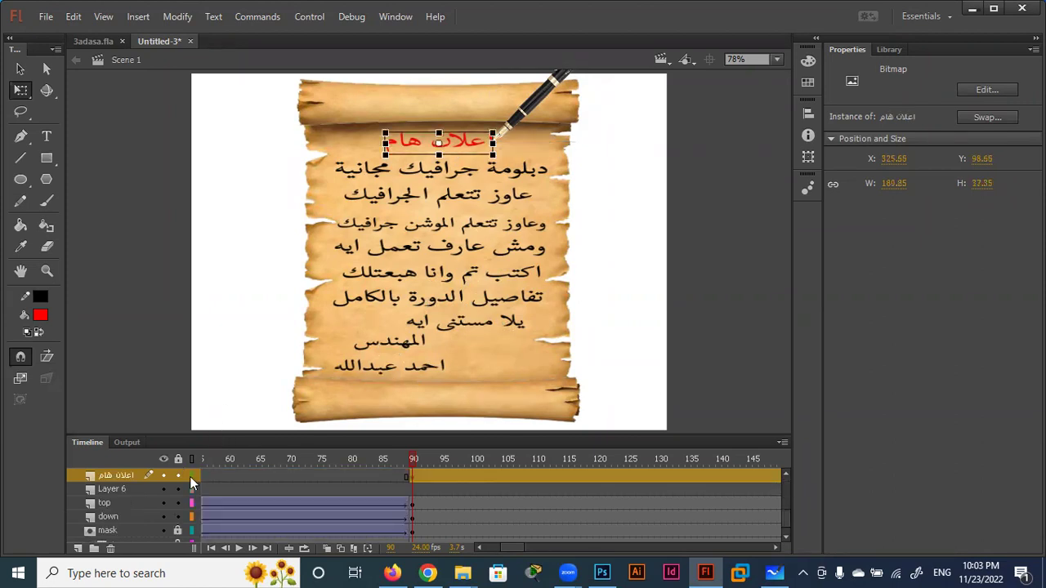
{"action": "left_click", "coordinate": [121, 476]}
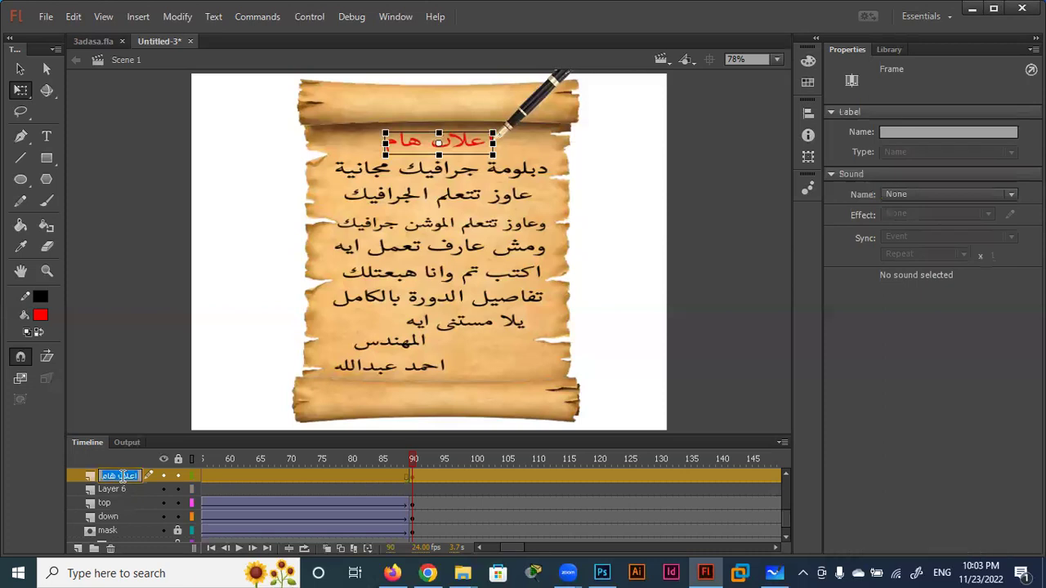
{"action": "type", "text": "1"}
{"action": "left_click", "coordinate": [456, 175]}
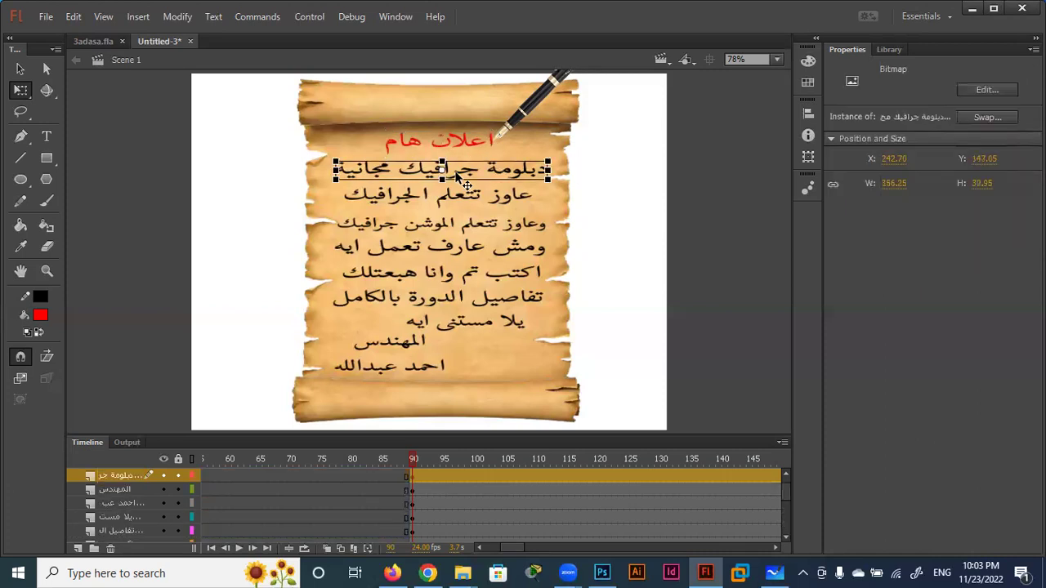
{"action": "double_click", "coordinate": [121, 476]}
{"action": "type", "text": "2"}
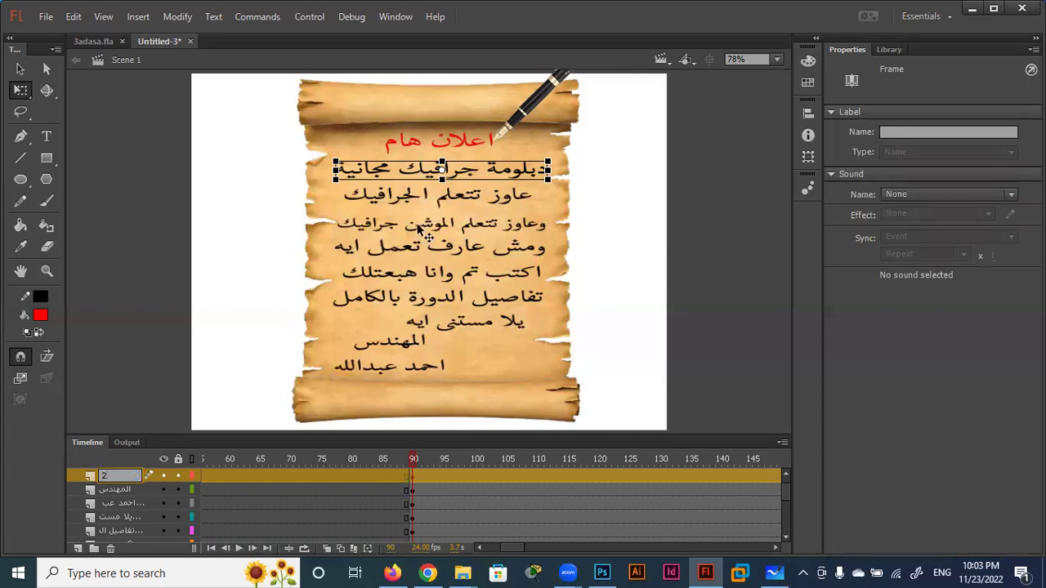
{"action": "left_click", "coordinate": [445, 204]}
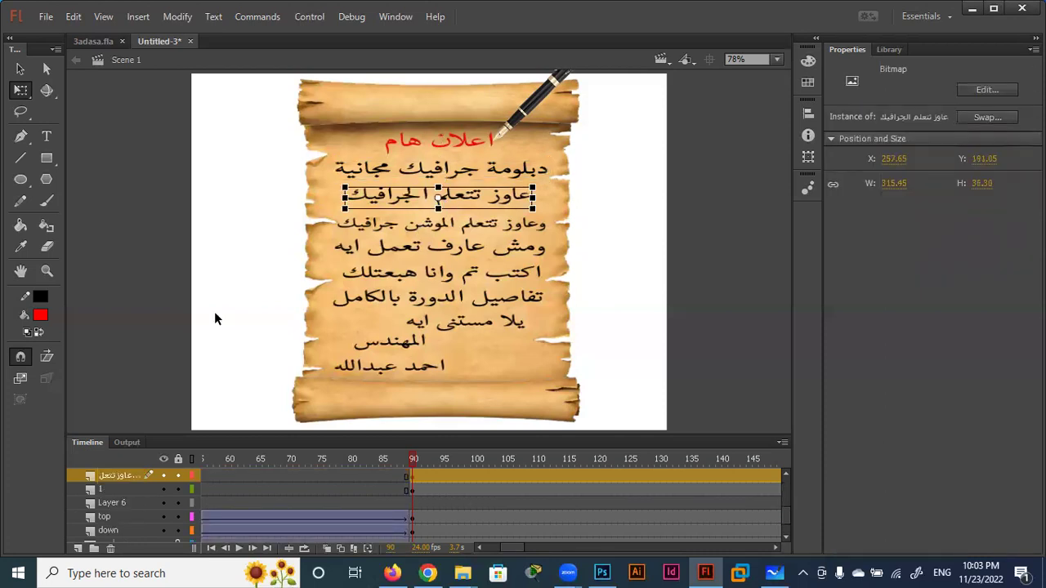
{"action": "double_click", "coordinate": [118, 476]}
{"action": "type", "text": "3"}
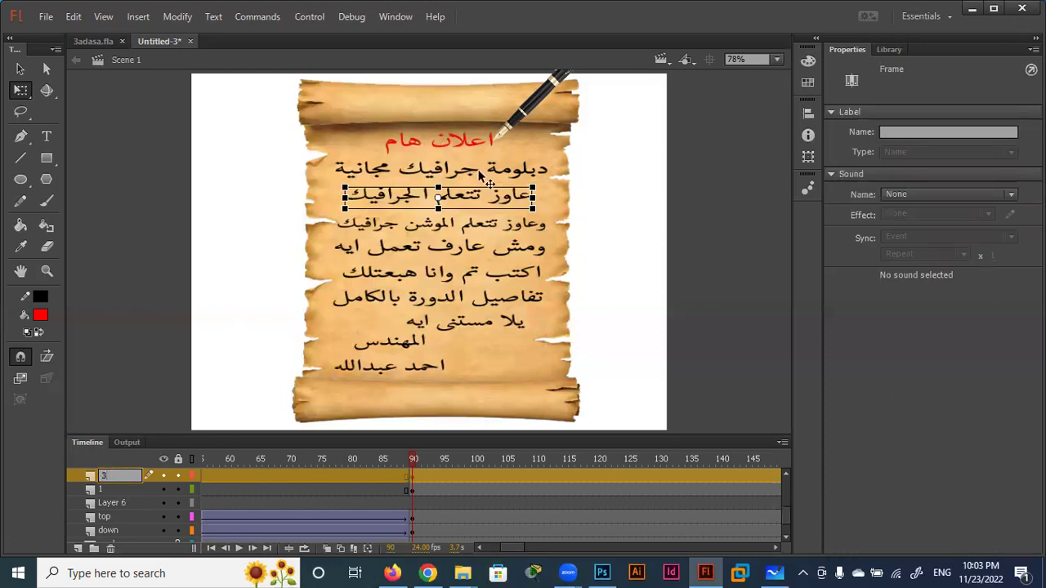
Rename the fourth line's layer to 4 and the ومش عارف تعمل ايه line's layer to 5.
{"action": "left_click", "coordinate": [448, 230]}
{"action": "key", "text": "ctrl+shift+d"}
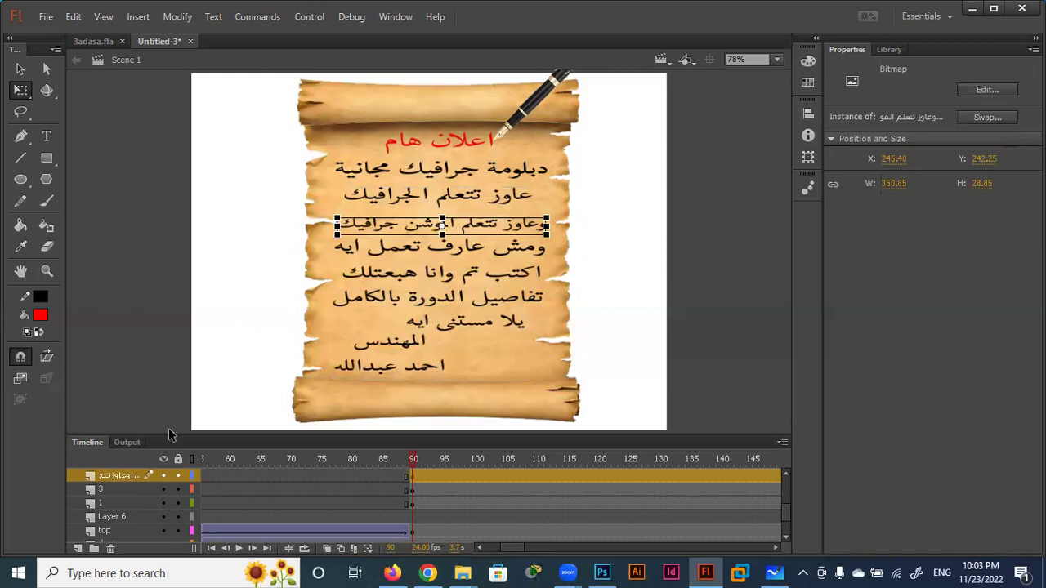
{"action": "double_click", "coordinate": [119, 477]}
{"action": "type", "text": "4"}
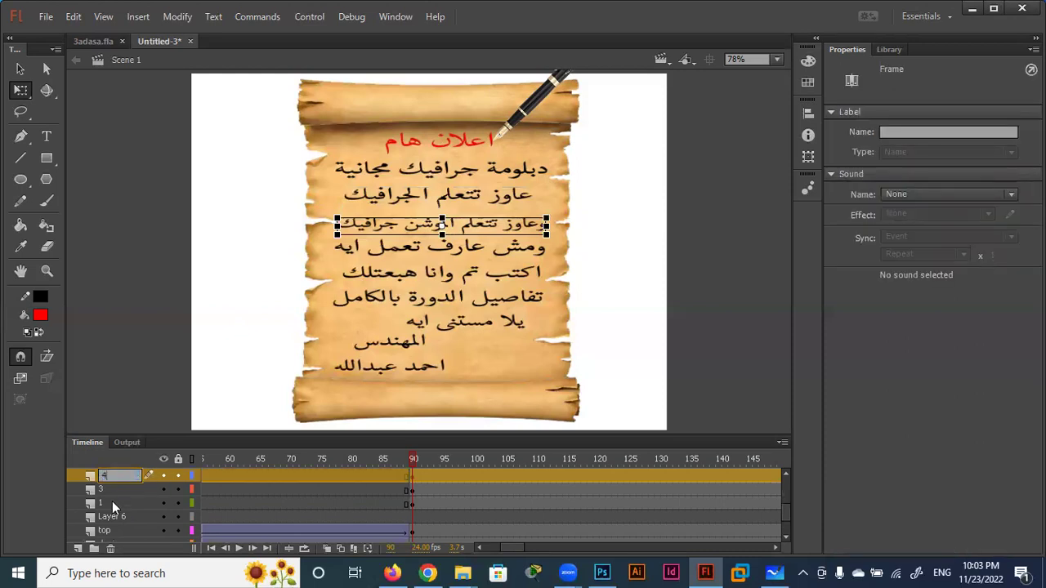
{"action": "left_click", "coordinate": [411, 249]}
{"action": "key", "text": "ctrl+shift+d"}
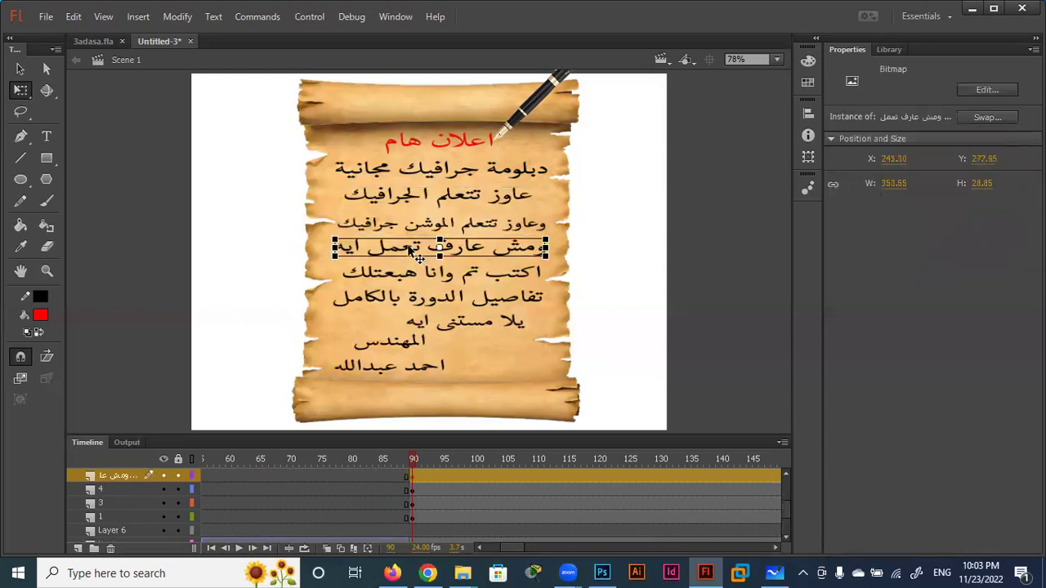
{"action": "double_click", "coordinate": [121, 475]}
{"action": "type", "text": "5"}
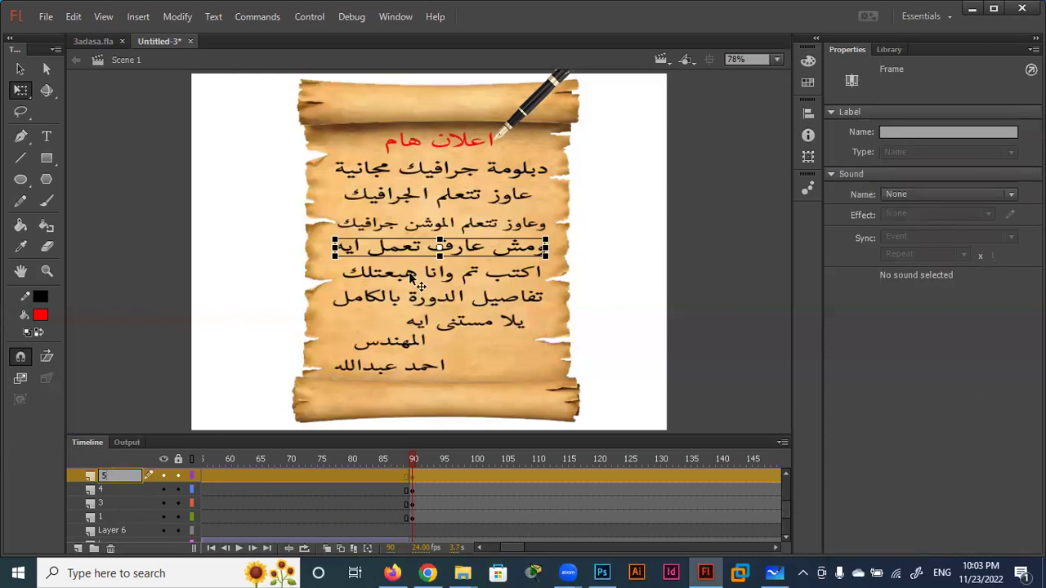
{"action": "left_click", "coordinate": [414, 277]}
{"action": "key", "text": "ctrl+shift+d"}
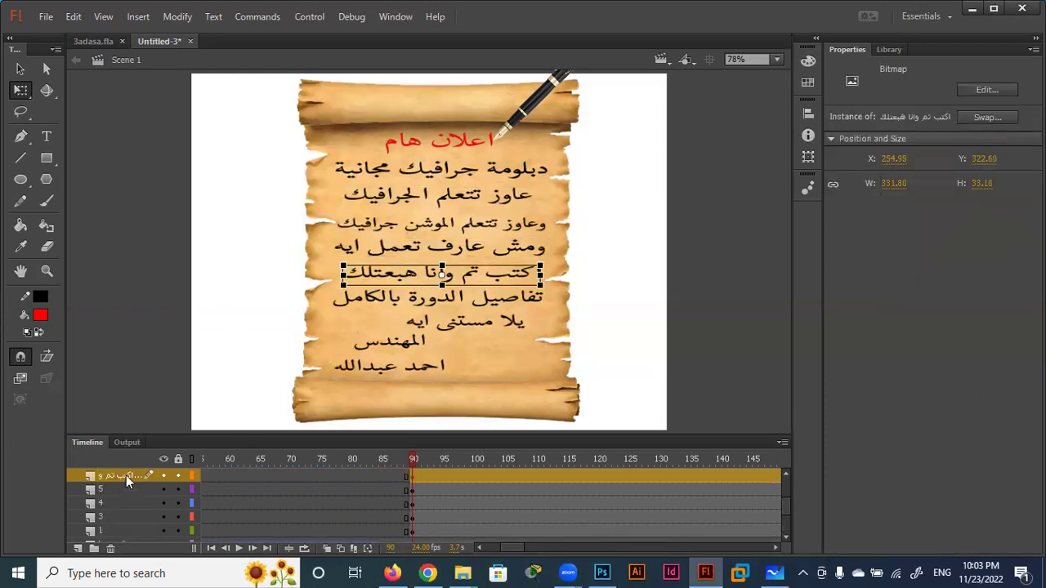
Rename the next line's layer to 6 and the تفاصيل الدورة بالكامل line's layer to 7.
{"action": "double_click", "coordinate": [125, 475]}
{"action": "type", "text": "6"}
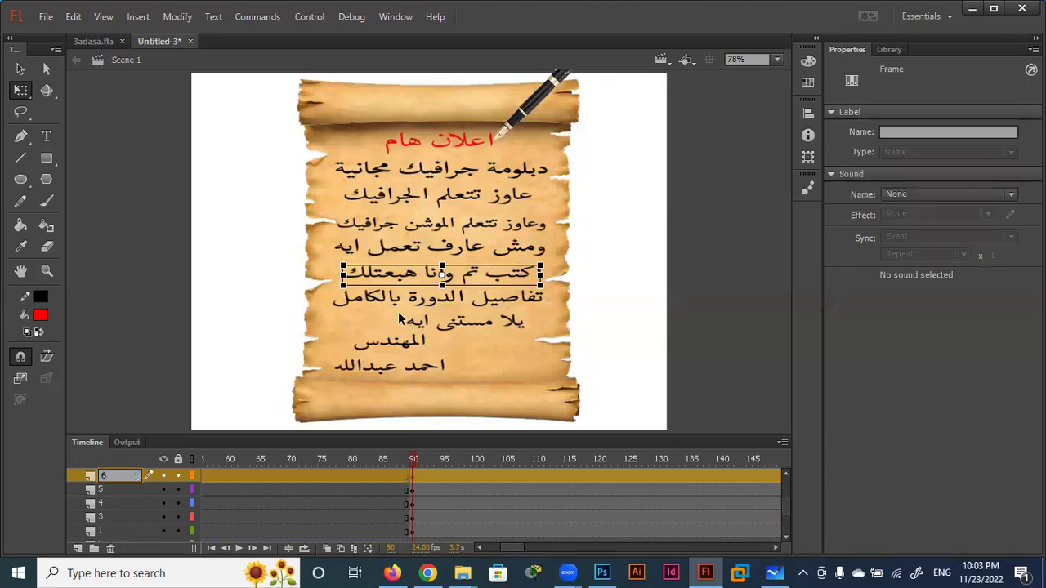
{"action": "left_click", "coordinate": [389, 302]}
{"action": "key", "text": "ctrl+shift+d"}
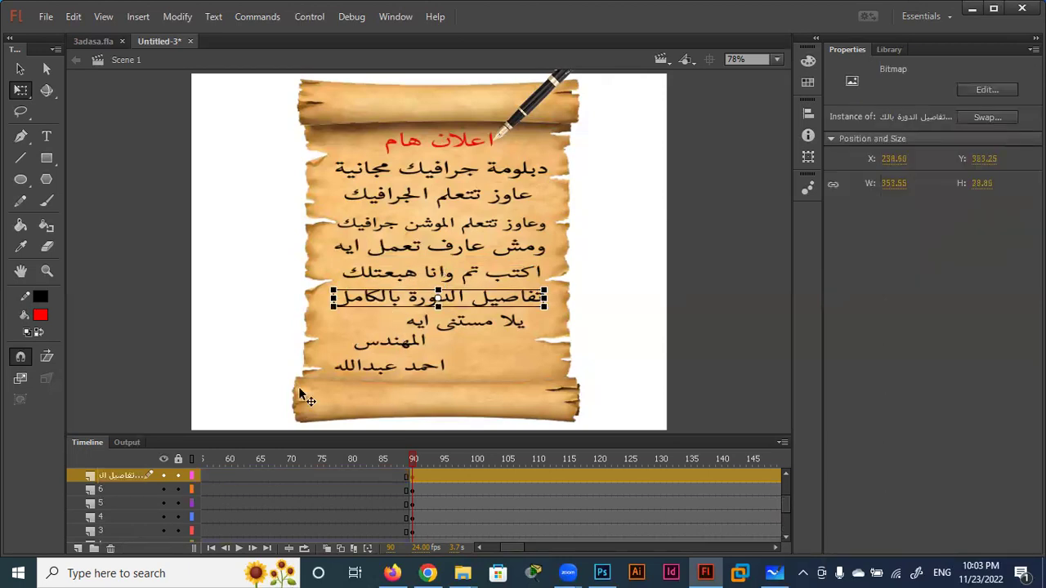
{"action": "double_click", "coordinate": [126, 478]}
{"action": "type", "text": "7"}
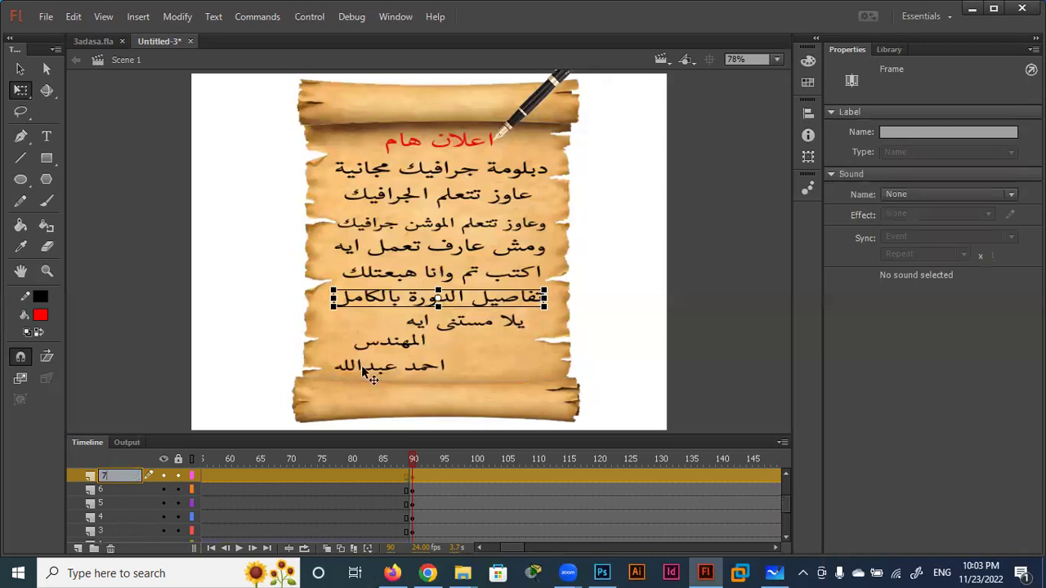
{"action": "left_click", "coordinate": [425, 319]}
{"action": "key", "text": "ctrl+shift+d"}
Rename the يلا مستني ايه line's layer to 8 and the المهندس line's layer to 9.
{"action": "double_click", "coordinate": [114, 478]}
{"action": "type", "text": "8"}
{"action": "key", "text": "Return"}
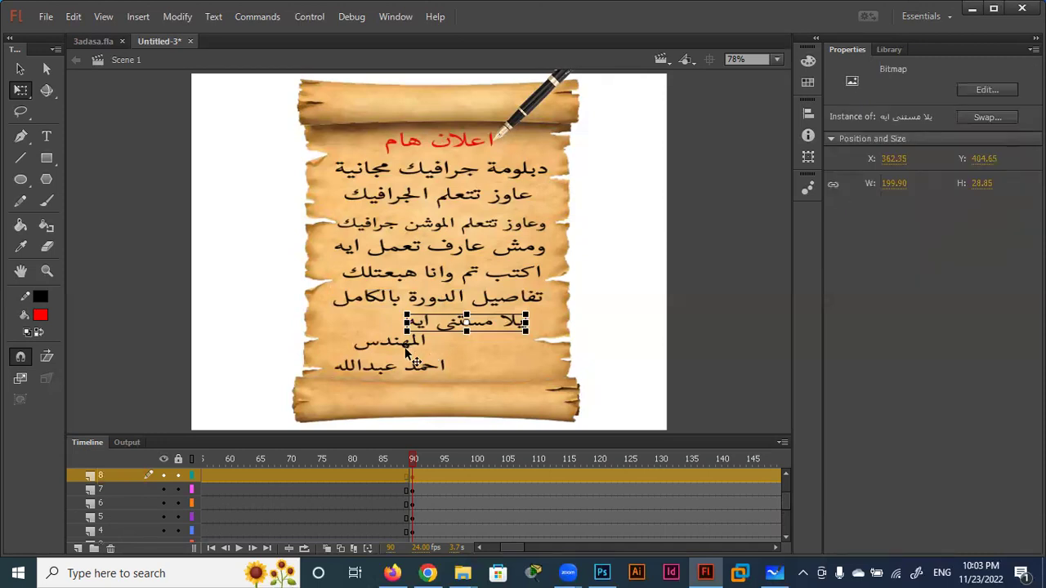
{"action": "left_click", "coordinate": [406, 346]}
{"action": "key", "text": "ctrl+shift+d"}
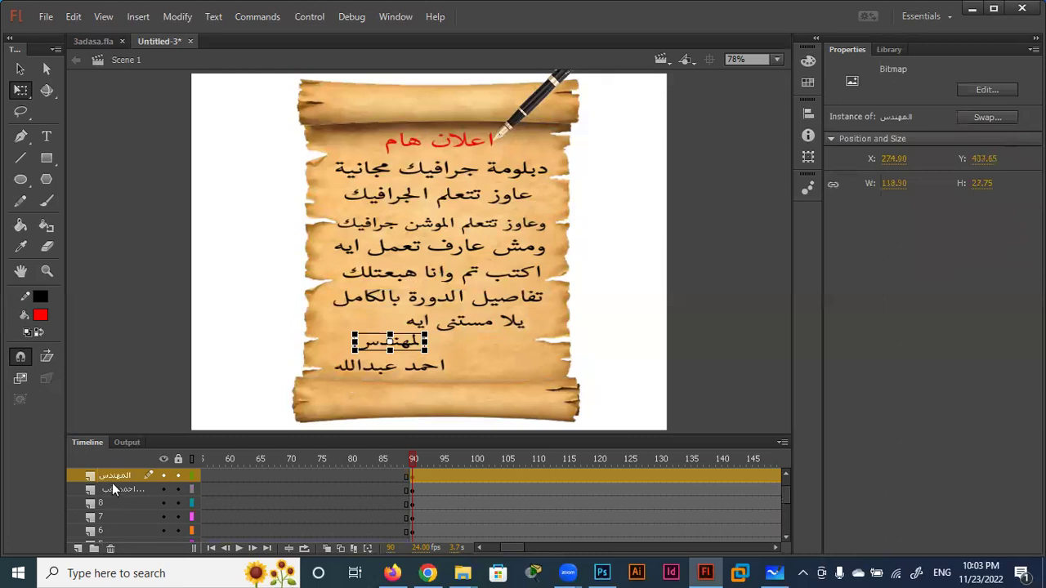
{"action": "double_click", "coordinate": [118, 474]}
{"action": "type", "text": "9"}
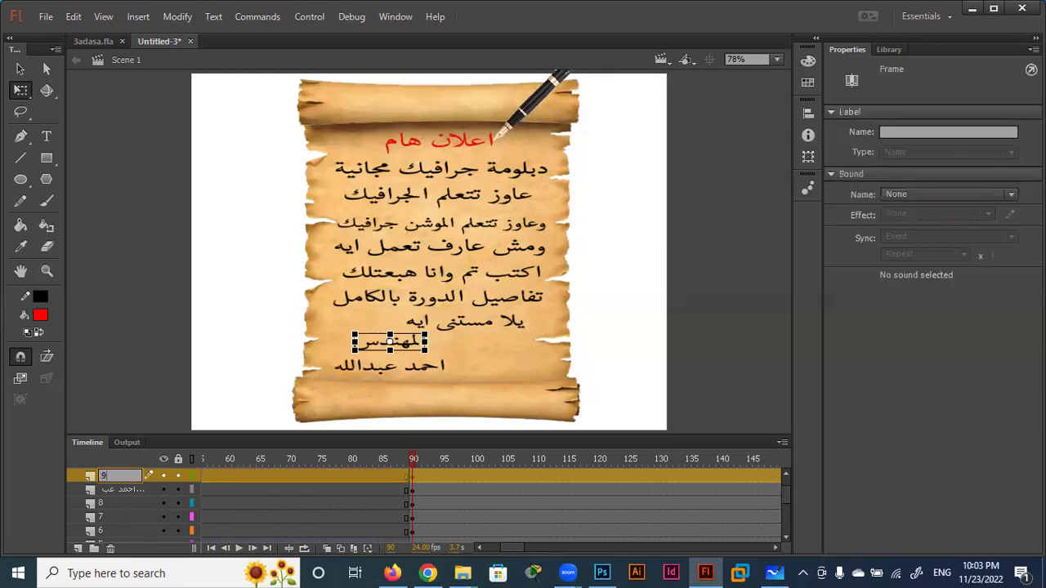
{"action": "left_click", "coordinate": [147, 382]}
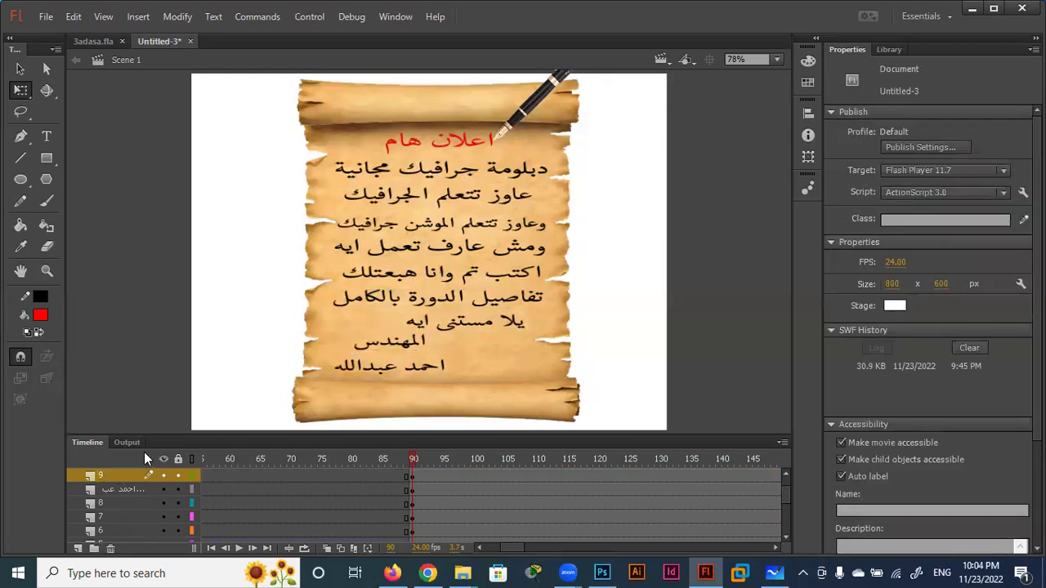
Enlarge the timeline to list every layer and rename Layer 18 to pen.
{"action": "scroll", "coordinate": [144, 480], "scroll_direction": "down", "scroll_amount": 3}
{"action": "scroll", "coordinate": [144, 480], "scroll_direction": "up", "scroll_amount": 2}
{"action": "scroll", "coordinate": [131, 499], "scroll_direction": "up", "scroll_amount": 1}
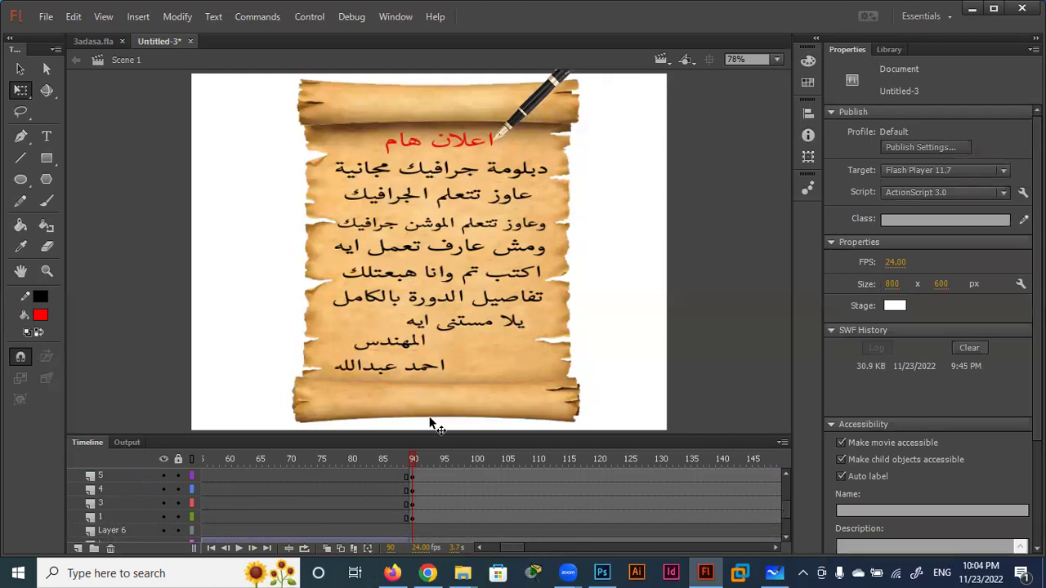
{"action": "left_click_drag", "start_coordinate": [407, 437], "coordinate": [400, 173]}
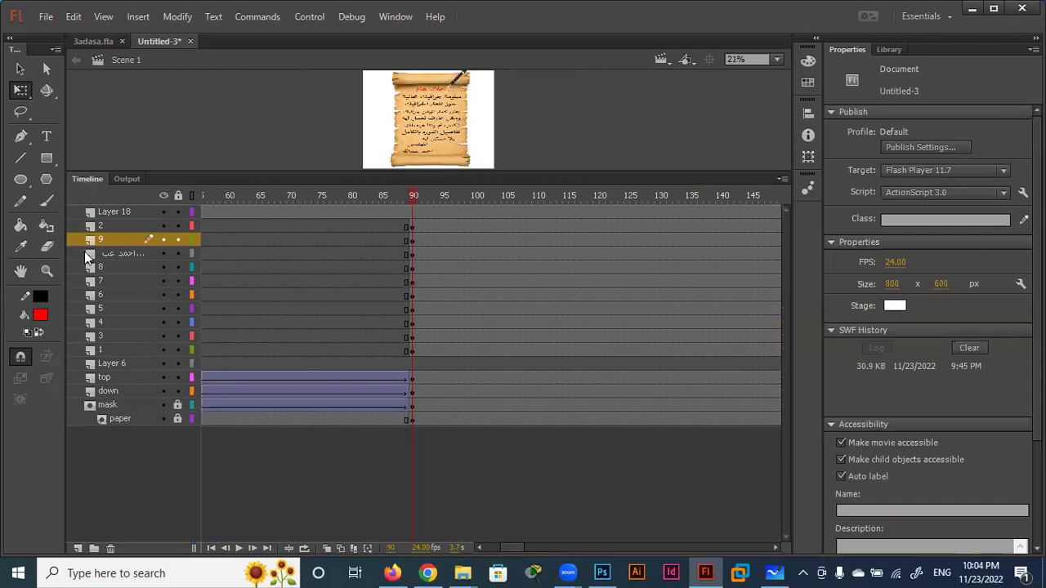
{"action": "double_click", "coordinate": [124, 211]}
{"action": "type", "text": "pen"}
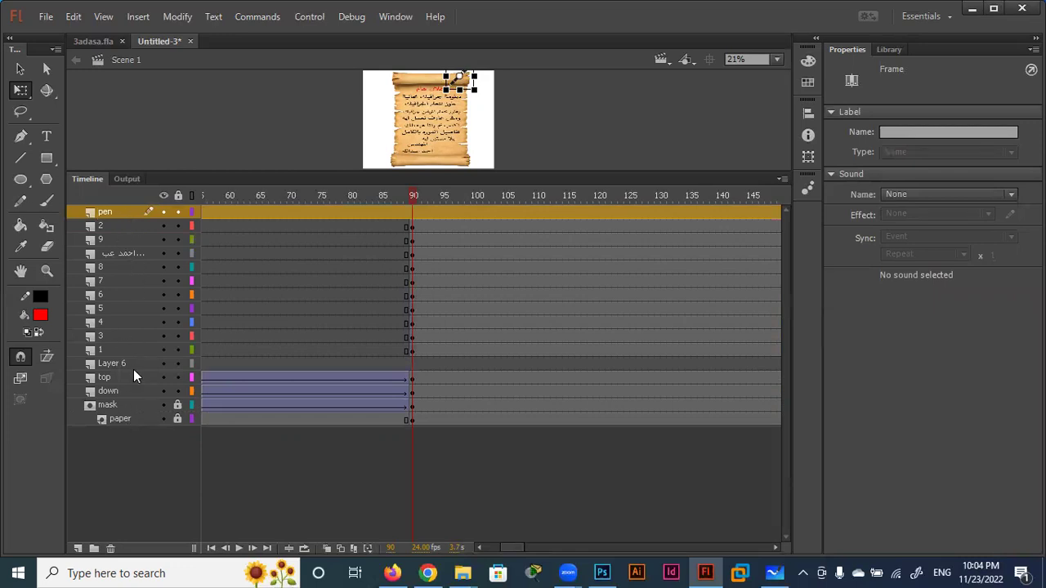
Delete the empty Layer 6 from the timeline.
{"action": "left_click", "coordinate": [107, 362]}
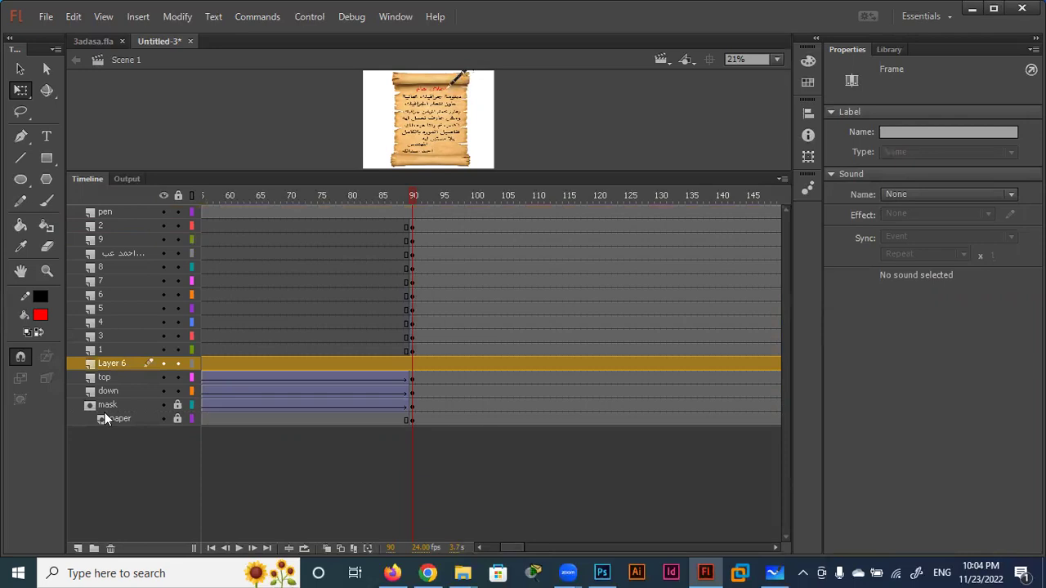
{"action": "left_click", "coordinate": [110, 548]}
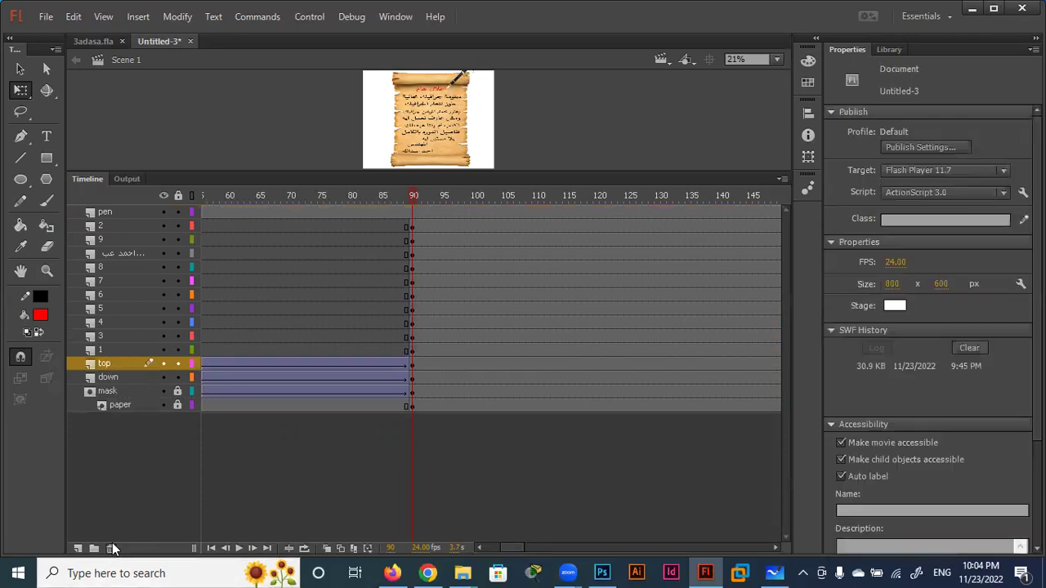
{"action": "double_click", "coordinate": [118, 254]}
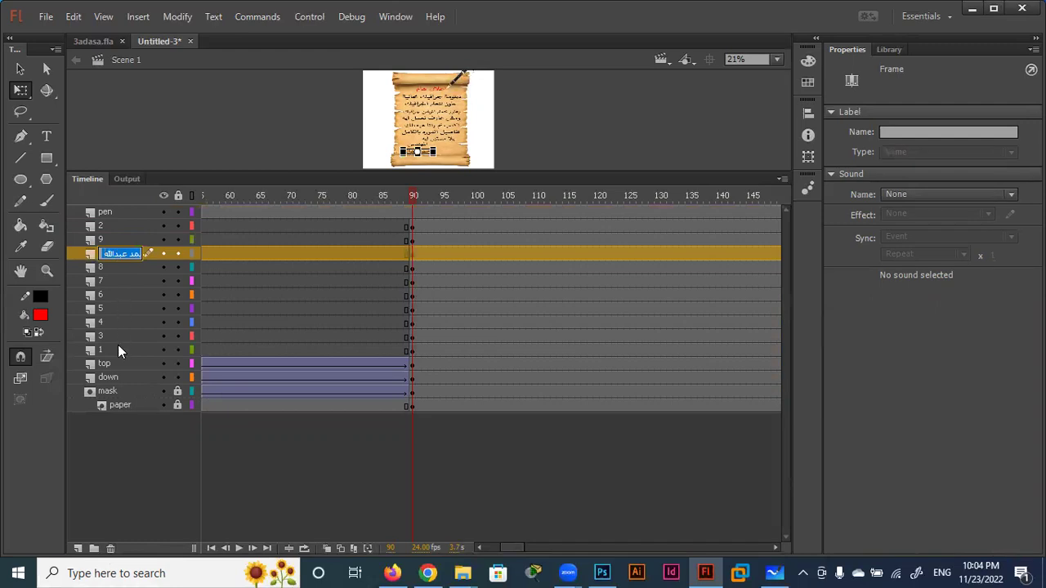
Restack layers 1 through 8 in order beneath pen and rewind to frame 1.
{"action": "mouse_move", "coordinate": [111, 254]}
{"action": "left_mouse_down"}
{"action": "mouse_move", "coordinate": [93, 347]}
{"action": "mouse_move", "coordinate": [102, 352]}
{"action": "mouse_move", "coordinate": [107, 226]}
{"action": "left_mouse_up"}
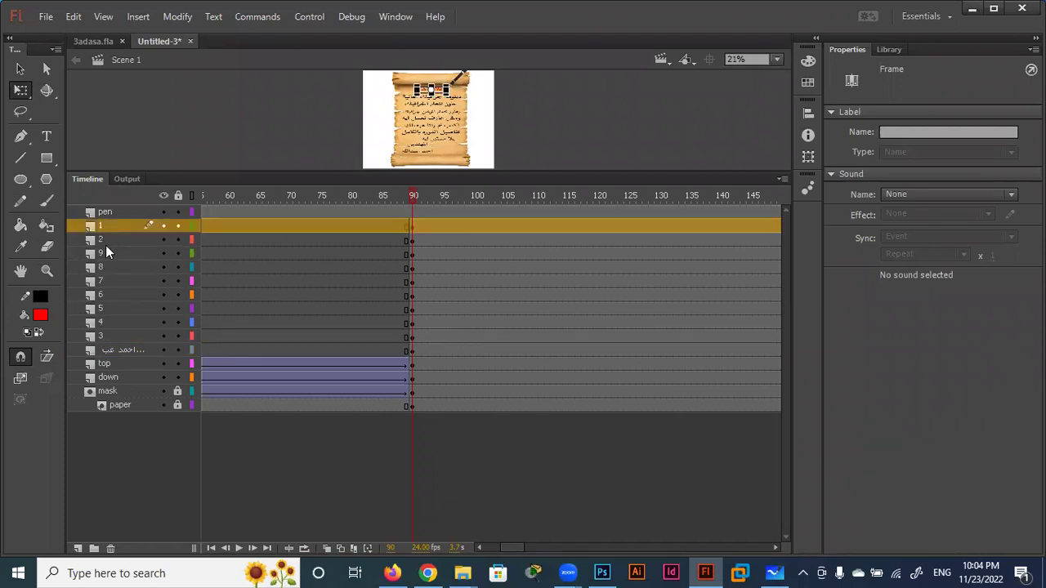
{"action": "left_click_drag", "start_coordinate": [107, 335], "coordinate": [108, 247]}
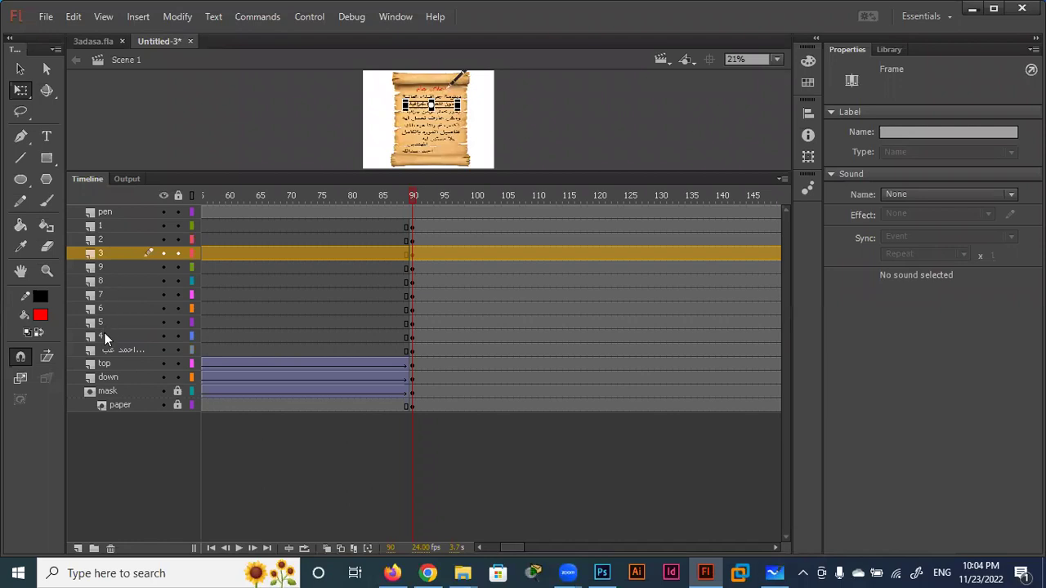
{"action": "left_click_drag", "start_coordinate": [104, 335], "coordinate": [104, 264]}
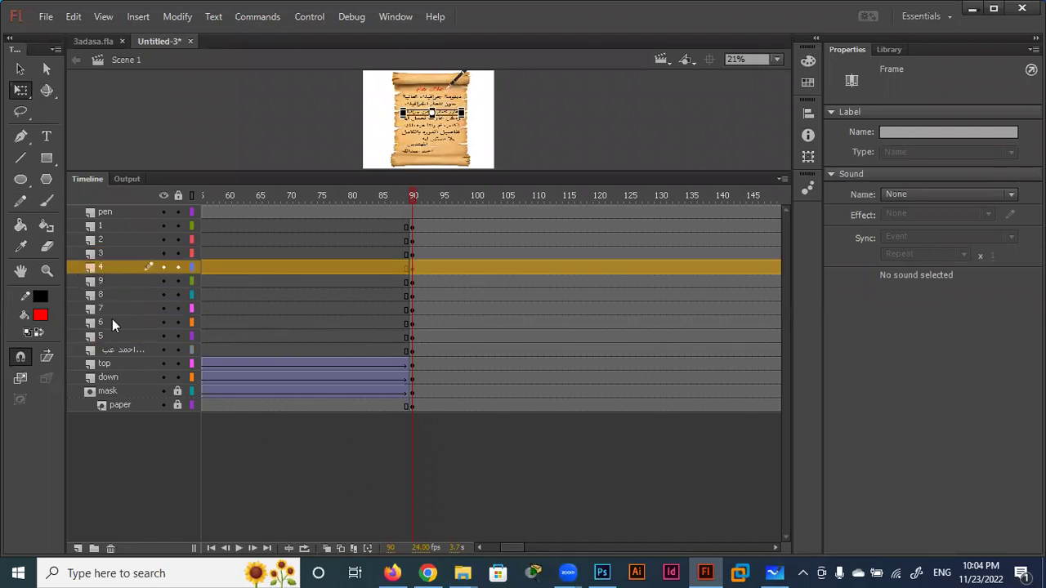
{"action": "left_click_drag", "start_coordinate": [109, 334], "coordinate": [110, 280]}
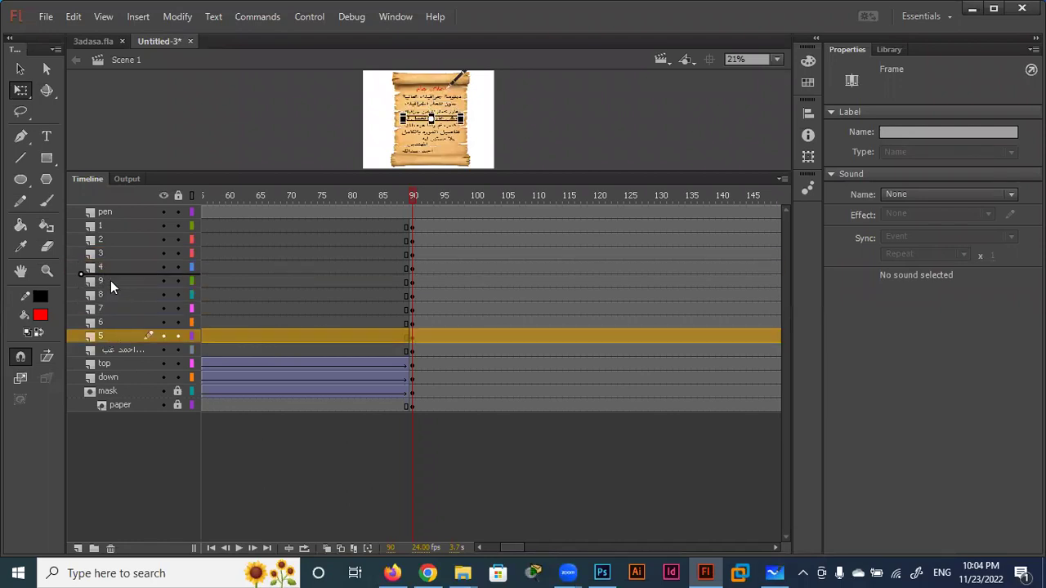
{"action": "left_click_drag", "start_coordinate": [109, 336], "coordinate": [110, 292]}
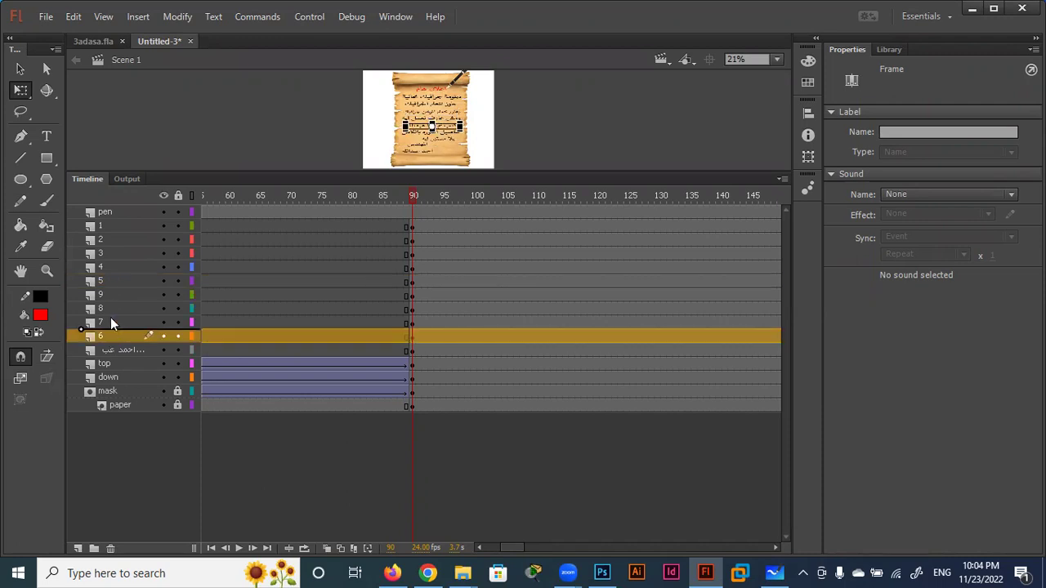
{"action": "left_click_drag", "start_coordinate": [115, 334], "coordinate": [113, 303]}
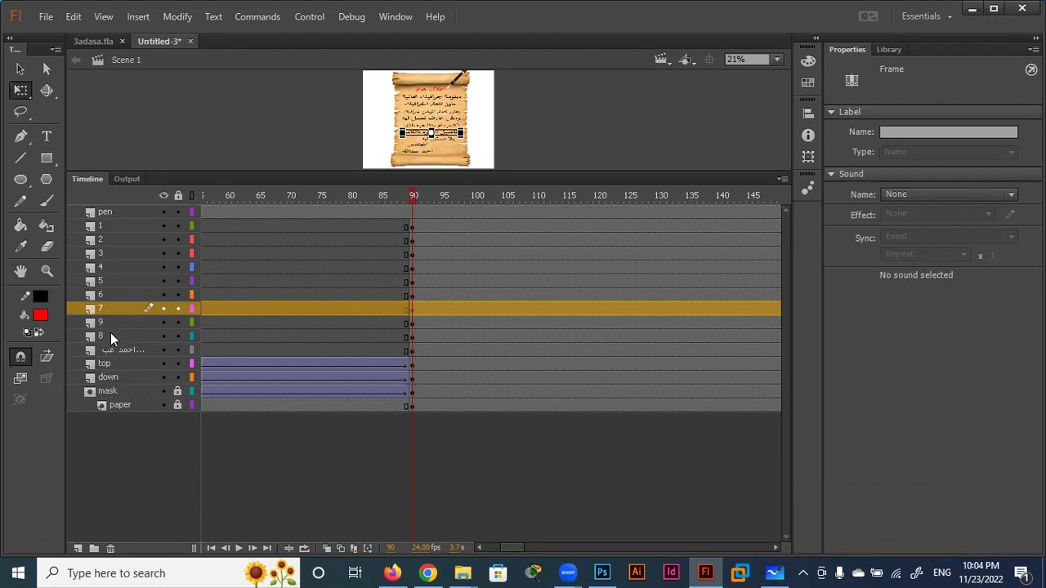
{"action": "left_click_drag", "start_coordinate": [110, 336], "coordinate": [112, 321]}
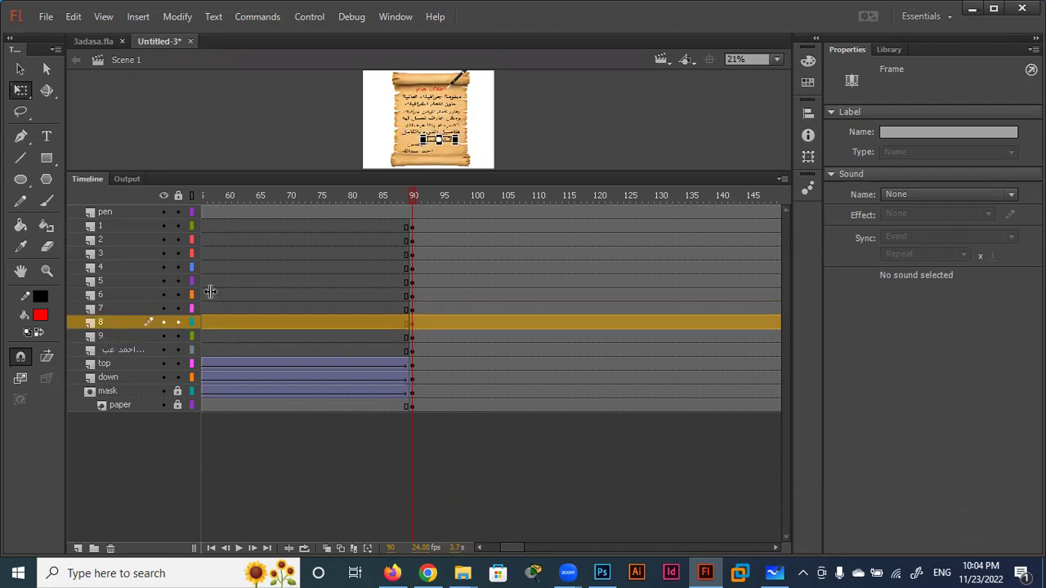
{"action": "left_click_drag", "start_coordinate": [412, 203], "coordinate": [112, 192]}
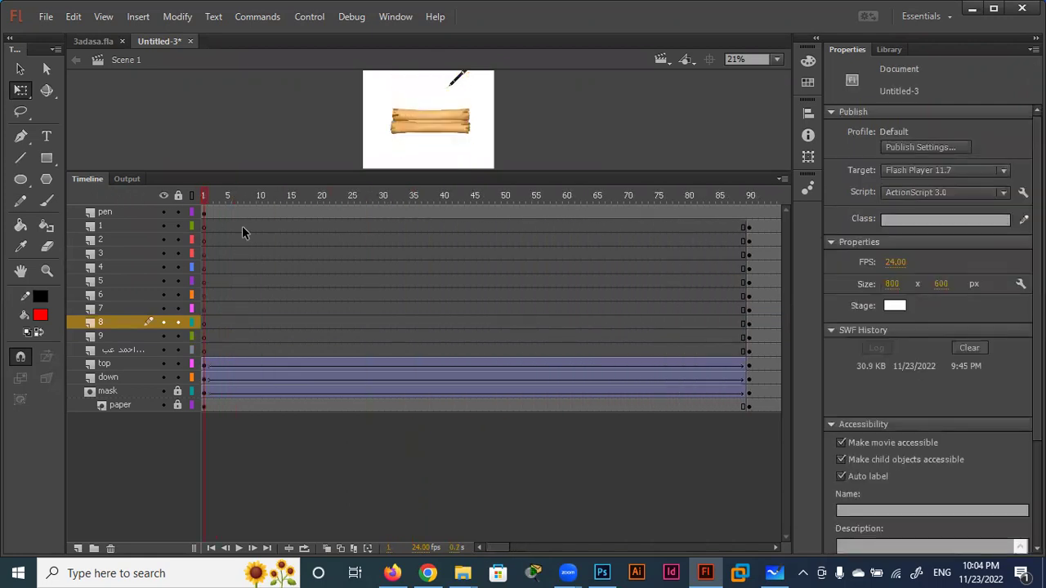
Shift the pen's first keyframe, scrub past frame 90, and enlarge the stage area.
{"action": "left_click", "coordinate": [204, 213]}
{"action": "mouse_move", "coordinate": [202, 213]}
{"action": "left_mouse_down"}
{"action": "mouse_move", "coordinate": [749, 213]}
{"action": "mouse_move", "coordinate": [481, 198]}
{"action": "left_mouse_up"}
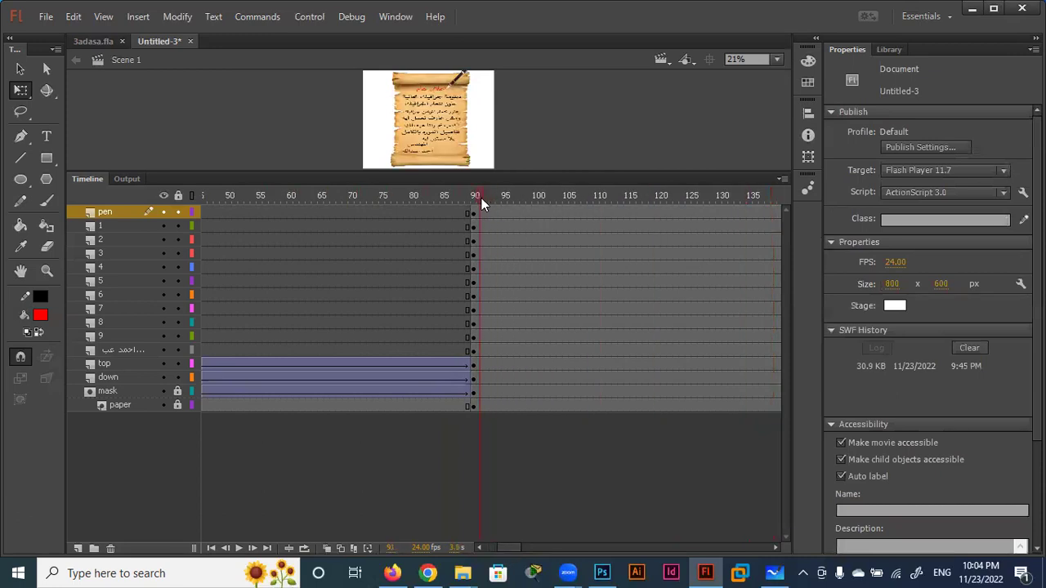
{"action": "left_click", "coordinate": [473, 213]}
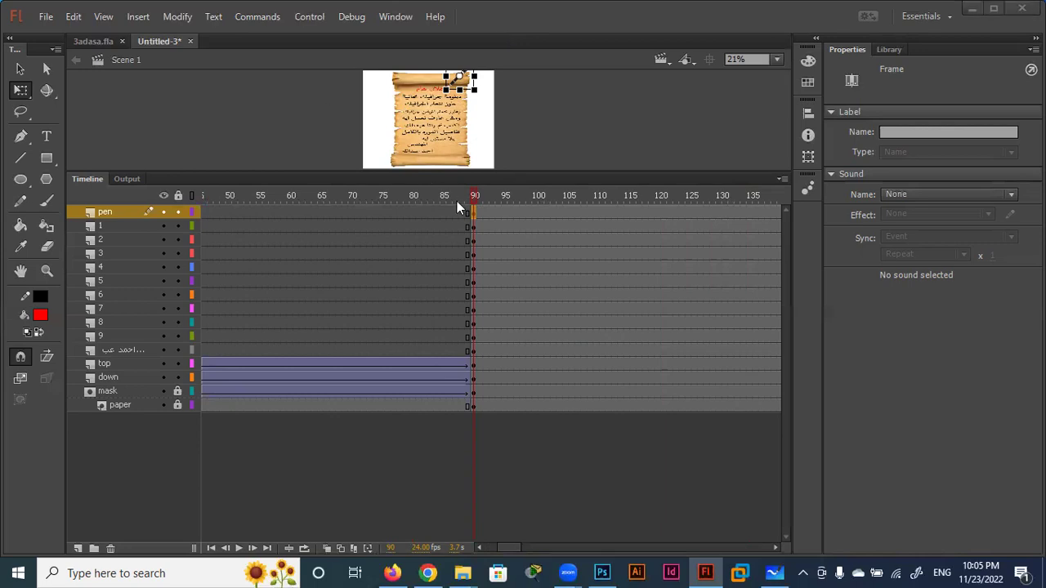
{"action": "left_click", "coordinate": [561, 99]}
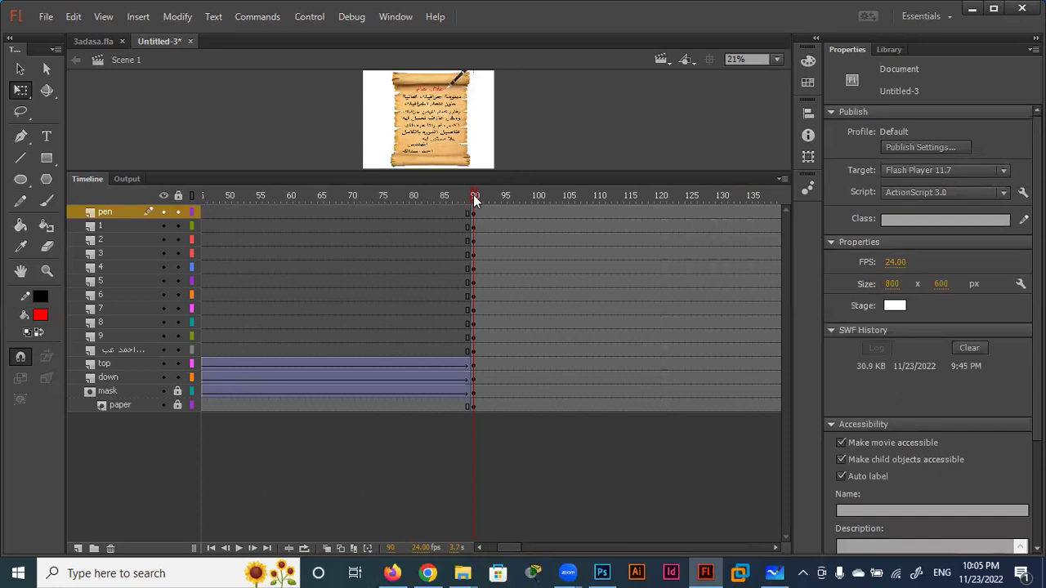
{"action": "mouse_move", "coordinate": [476, 195]}
{"action": "left_mouse_down"}
{"action": "mouse_move", "coordinate": [704, 198]}
{"action": "mouse_move", "coordinate": [459, 202]}
{"action": "mouse_move", "coordinate": [810, 204]}
{"action": "mouse_move", "coordinate": [263, 221]}
{"action": "left_mouse_up"}
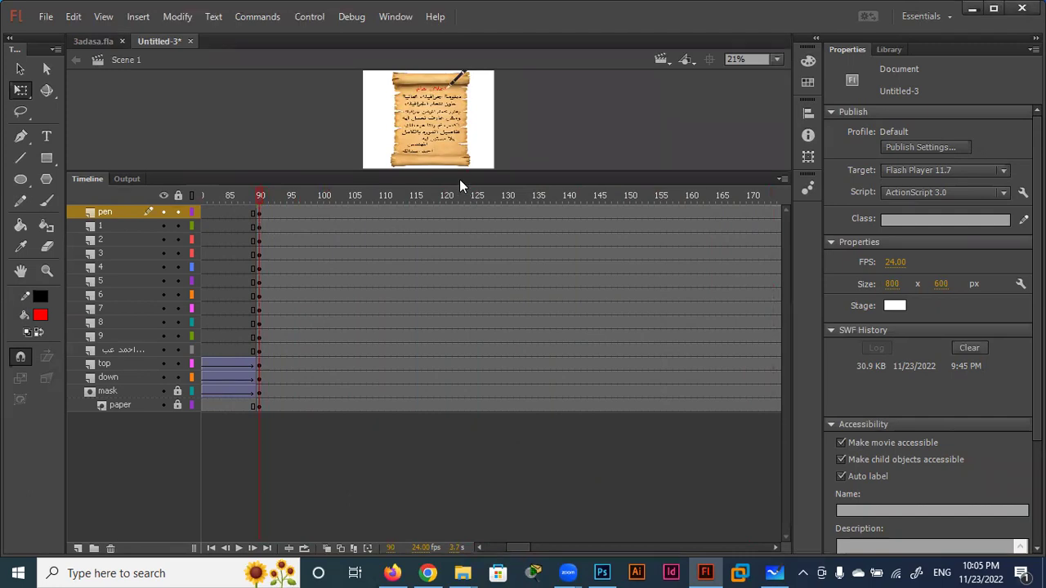
{"action": "left_click_drag", "start_coordinate": [459, 174], "coordinate": [461, 339]}
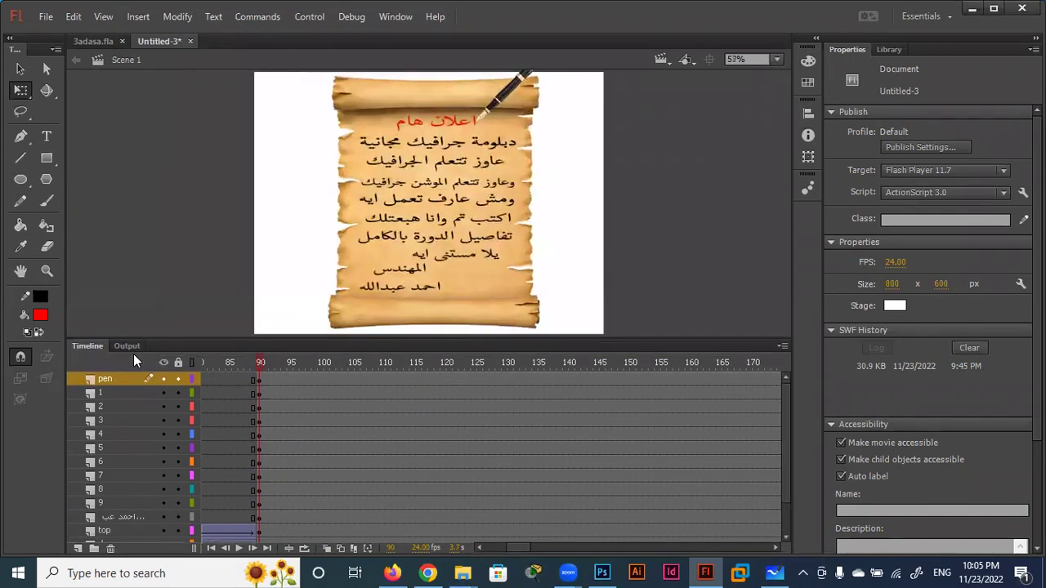
Hide the pen layer and select the title text on layer 1 at frame 90.
{"action": "left_click", "coordinate": [163, 380]}
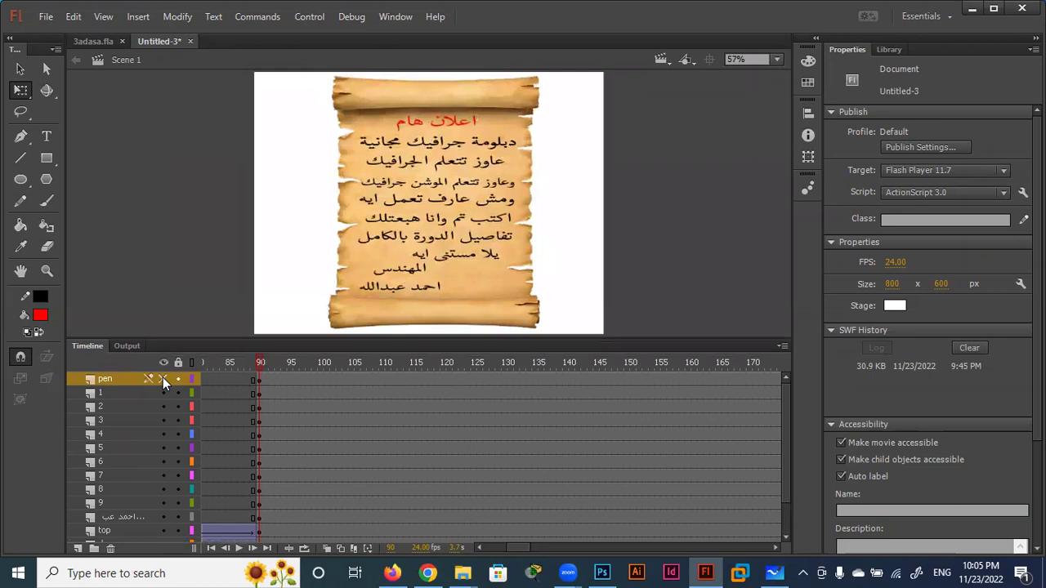
{"action": "left_click", "coordinate": [260, 396]}
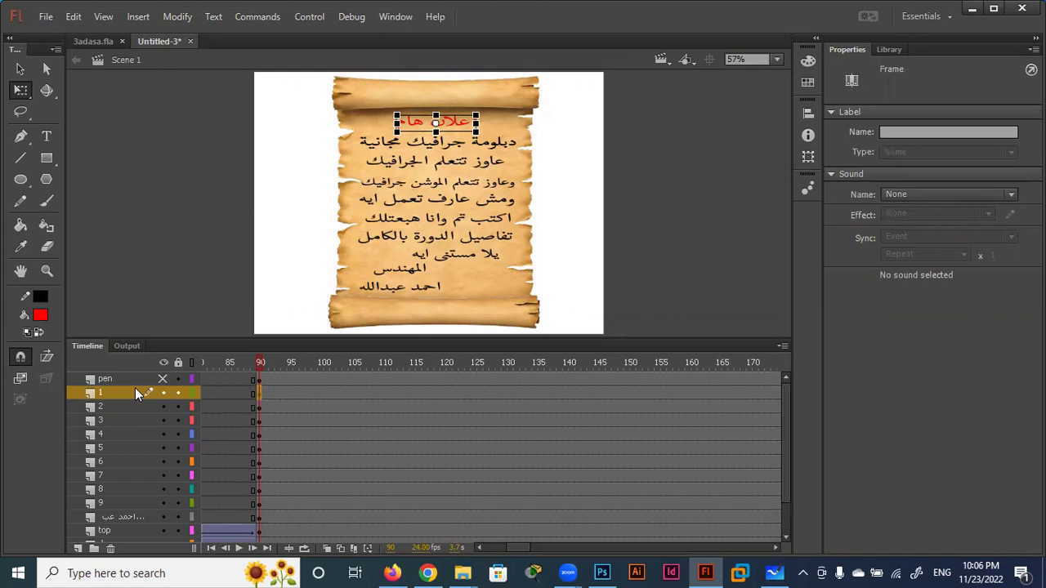
Move layer 1 below layer 9, then stack layers 2–7 above it in turn.
{"action": "left_click", "coordinate": [259, 366]}
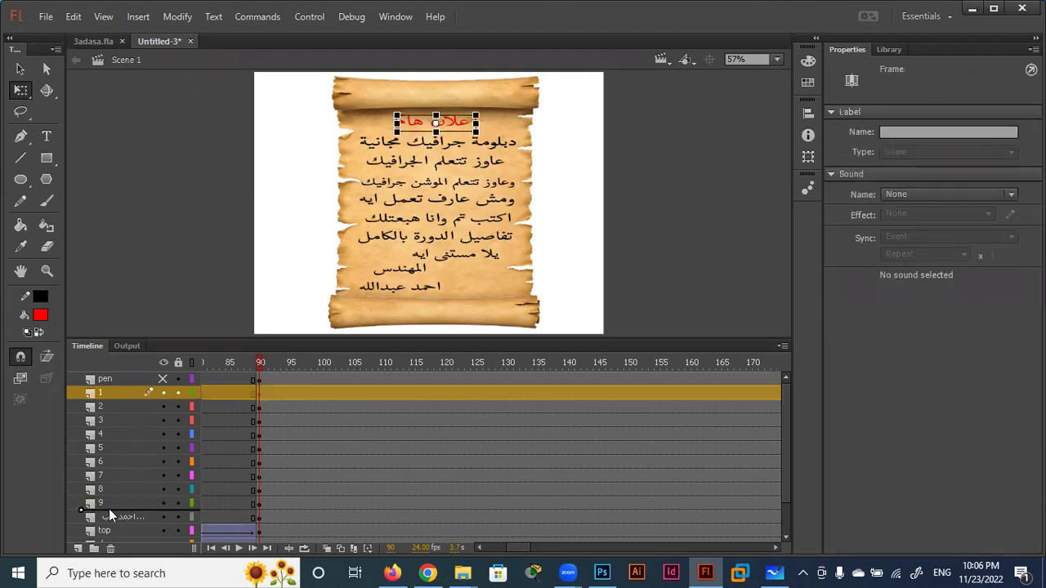
{"action": "left_click_drag", "start_coordinate": [107, 392], "coordinate": [109, 509]}
{"action": "left_click_drag", "start_coordinate": [111, 392], "coordinate": [112, 491]}
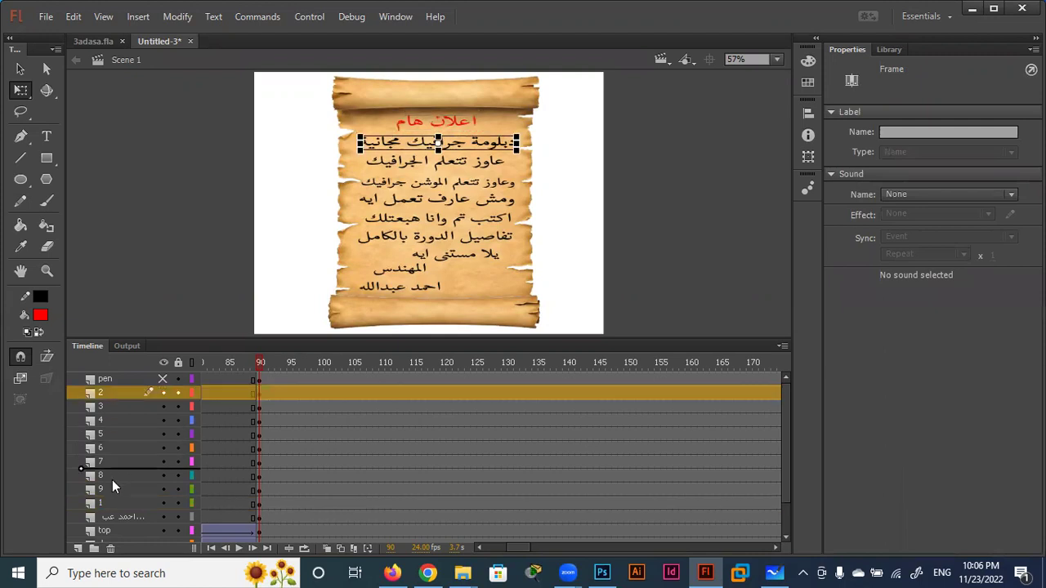
{"action": "left_click_drag", "start_coordinate": [113, 394], "coordinate": [113, 482]}
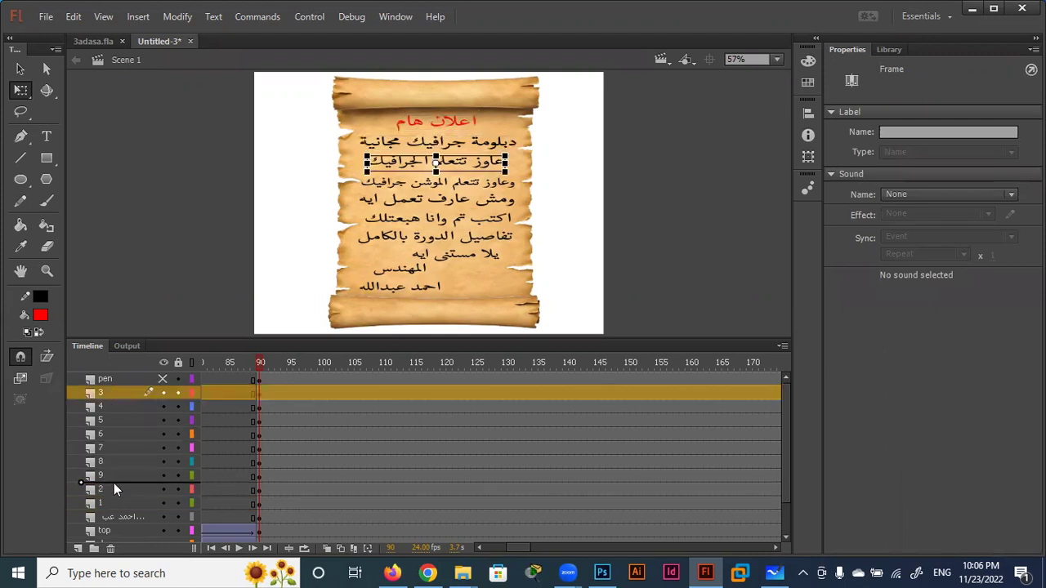
{"action": "left_click_drag", "start_coordinate": [114, 393], "coordinate": [118, 467]}
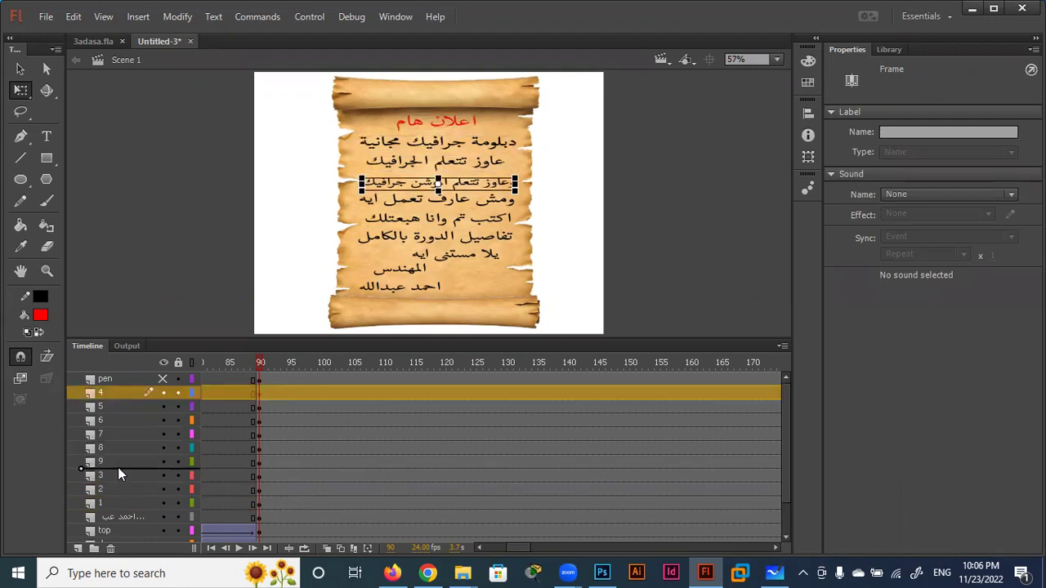
{"action": "left_click_drag", "start_coordinate": [122, 393], "coordinate": [122, 452]}
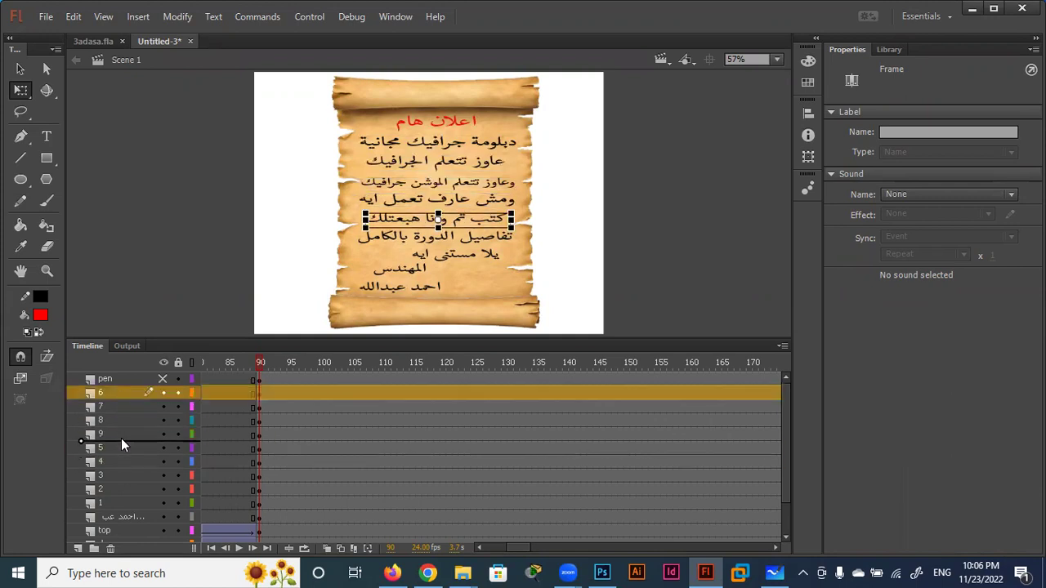
{"action": "left_click_drag", "start_coordinate": [121, 390], "coordinate": [121, 438]}
{"action": "mouse_move", "coordinate": [121, 391]}
{"action": "left_mouse_down"}
{"action": "mouse_move", "coordinate": [121, 425]}
{"action": "mouse_move", "coordinate": [121, 414]}
{"action": "left_mouse_up"}
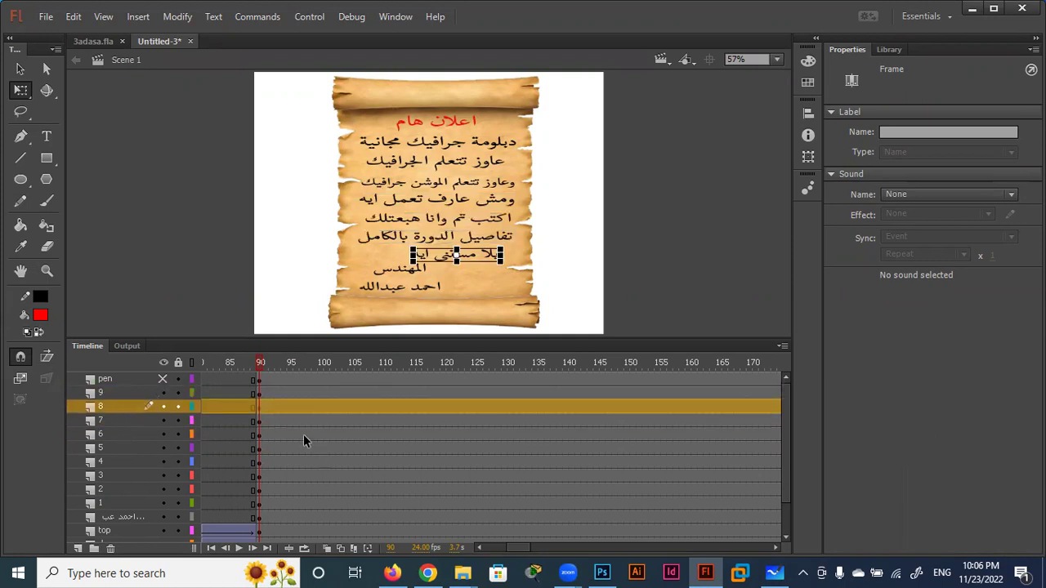
Delay the text layers' frame-90 keyframes to about frame 129, undoing an extra new layer.
{"action": "left_click", "coordinate": [259, 406]}
{"action": "left_click", "coordinate": [262, 498]}
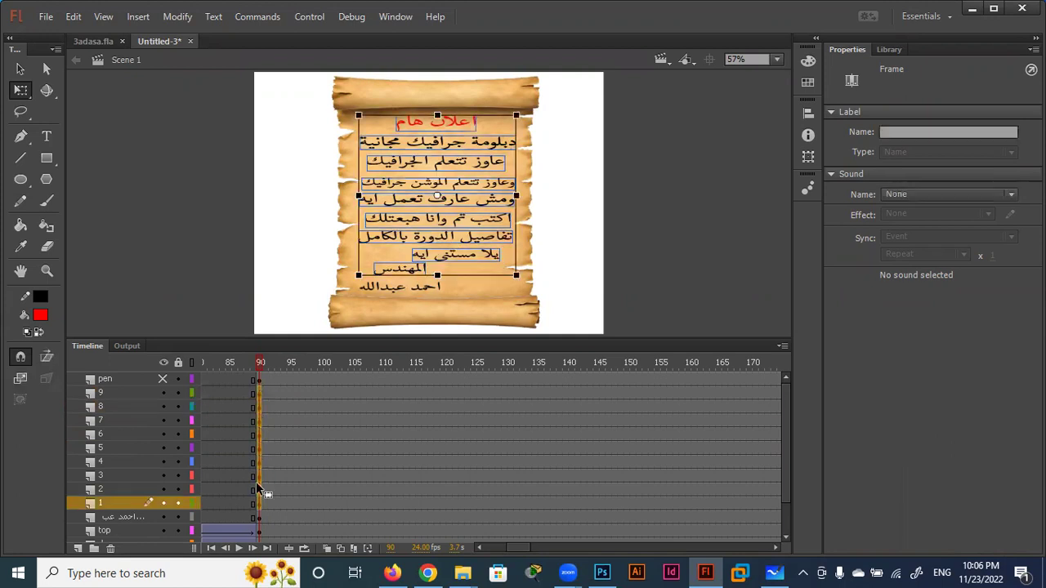
{"action": "left_click_drag", "start_coordinate": [262, 483], "coordinate": [500, 485]}
{"action": "left_click_drag", "start_coordinate": [489, 362], "coordinate": [263, 372]}
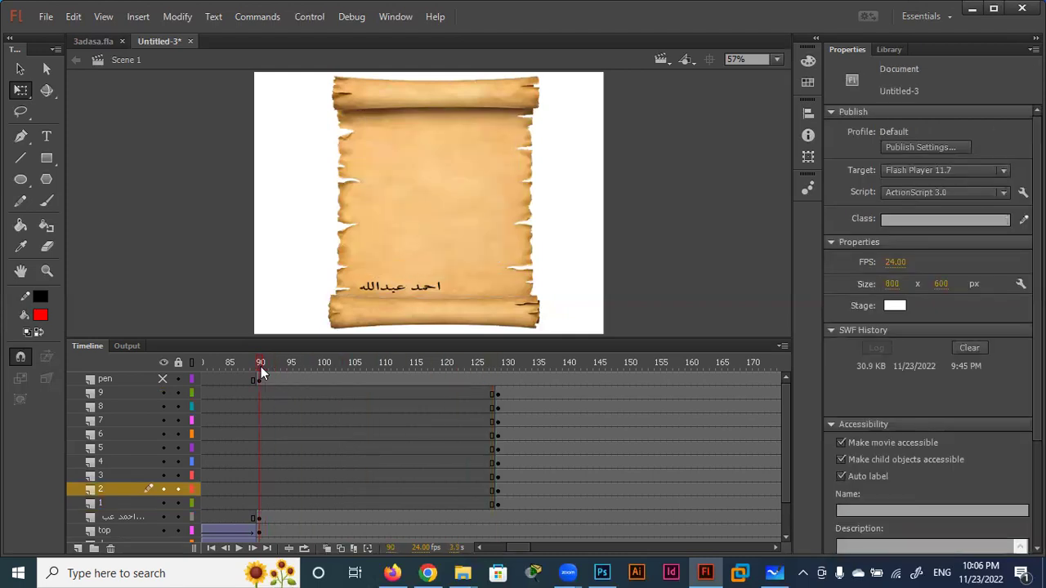
{"action": "left_click", "coordinate": [93, 505]}
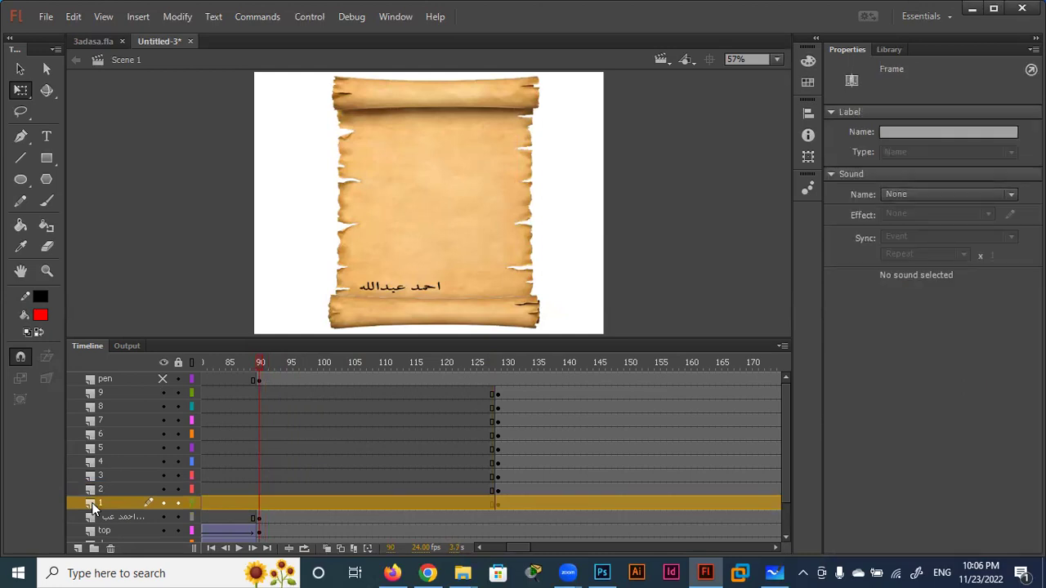
{"action": "left_click", "coordinate": [77, 548]}
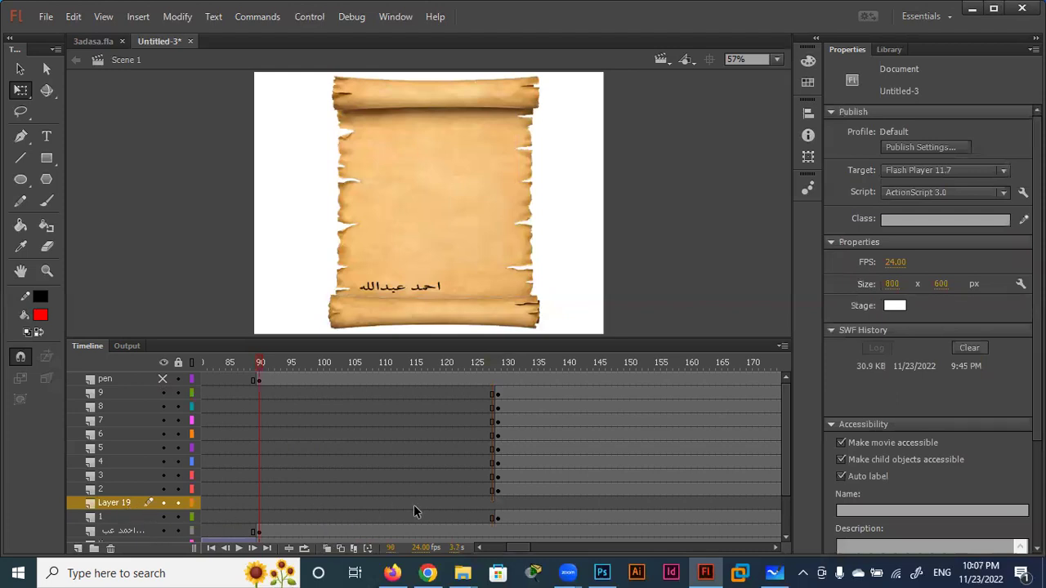
{"action": "left_click", "coordinate": [256, 533]}
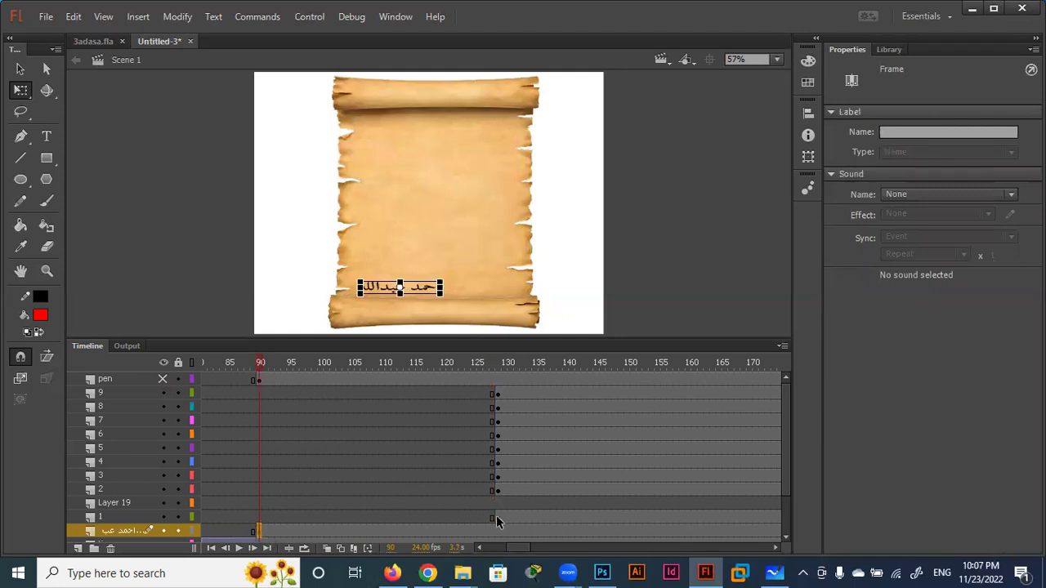
{"action": "key", "text": "ctrl+z"}
{"action": "key", "text": "ctrl+z"}
Move the name layer directly under pen and delay its and layers 2–9's keyframes to frame 130.
{"action": "mouse_move", "coordinate": [496, 504]}
{"action": "left_mouse_down"}
{"action": "mouse_move", "coordinate": [496, 408]}
{"action": "mouse_move", "coordinate": [482, 510]}
{"action": "mouse_move", "coordinate": [258, 530]}
{"action": "left_mouse_up"}
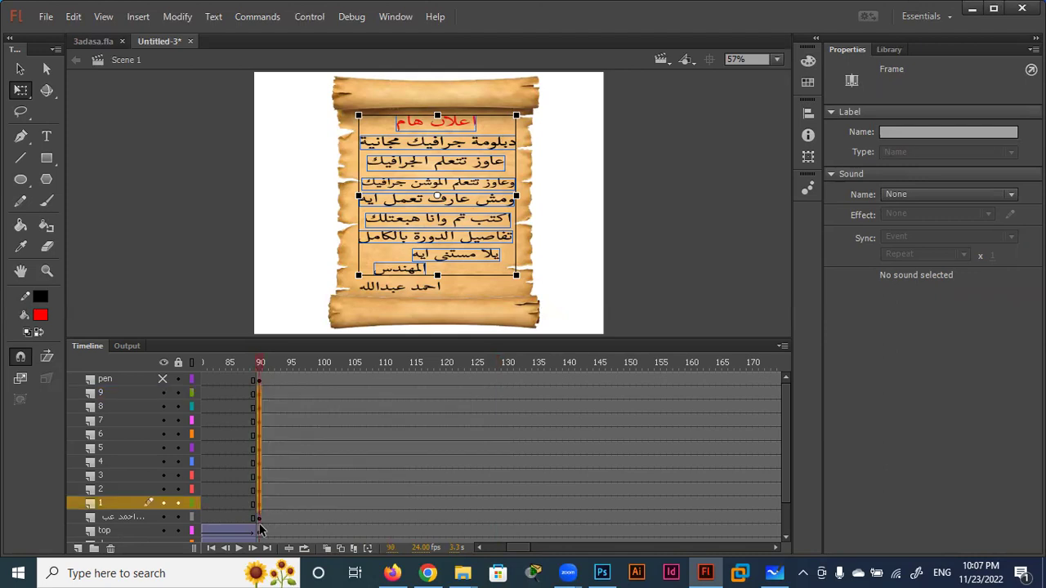
{"action": "left_click", "coordinate": [262, 518]}
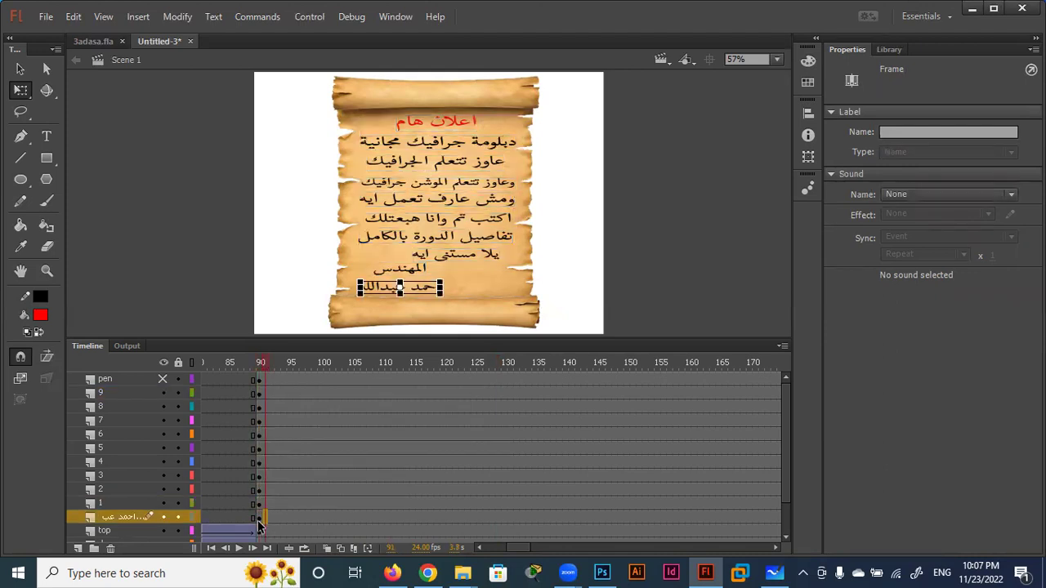
{"action": "left_click_drag", "start_coordinate": [259, 521], "coordinate": [263, 445]}
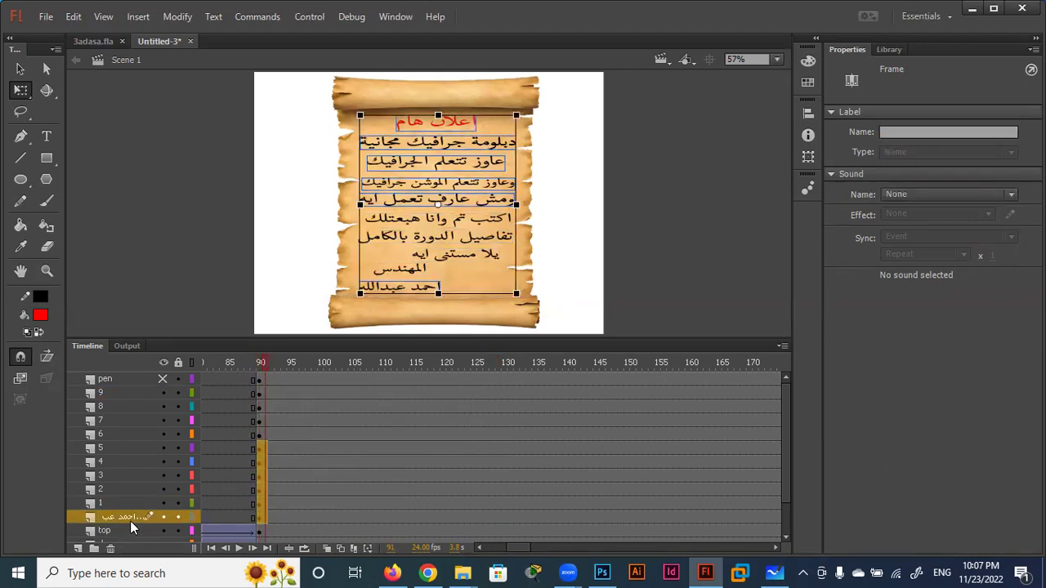
{"action": "left_click", "coordinate": [117, 517]}
{"action": "left_click_drag", "start_coordinate": [116, 515], "coordinate": [121, 388]}
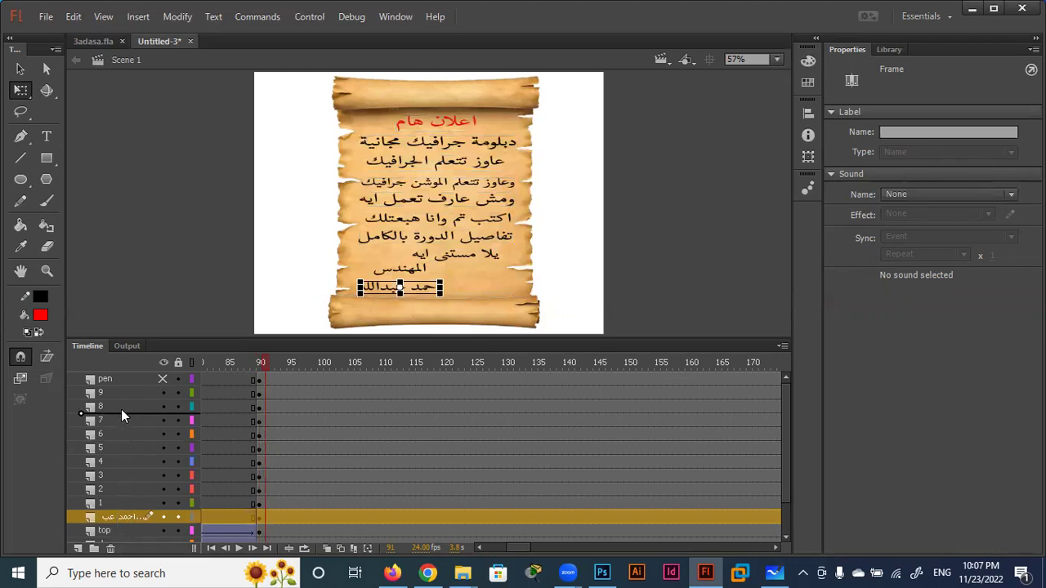
{"action": "left_click", "coordinate": [255, 420]}
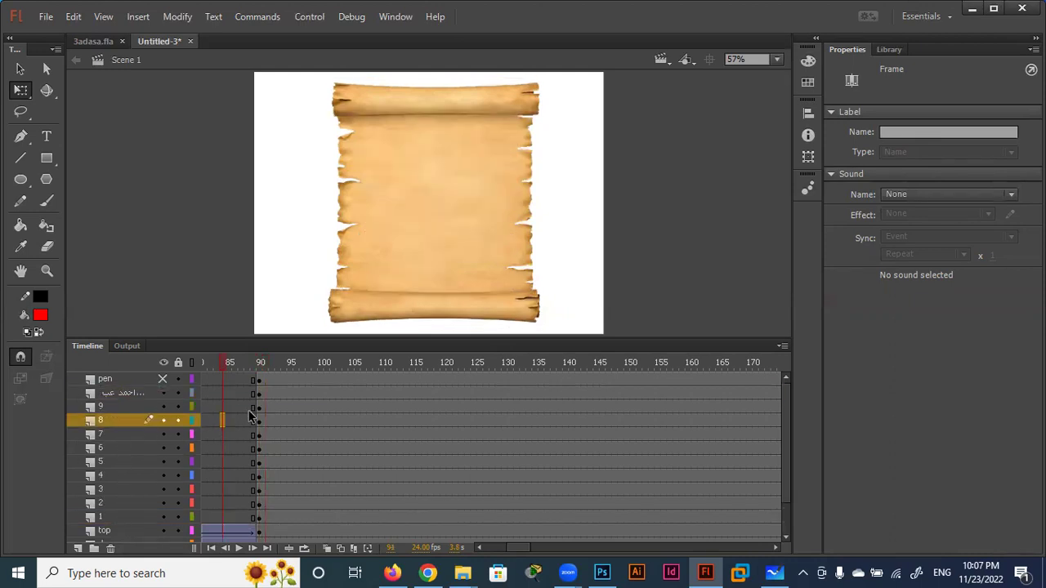
{"action": "mouse_move", "coordinate": [261, 397]}
{"action": "left_mouse_down"}
{"action": "mouse_move", "coordinate": [263, 498]}
{"action": "mouse_move", "coordinate": [511, 480]}
{"action": "left_mouse_up"}
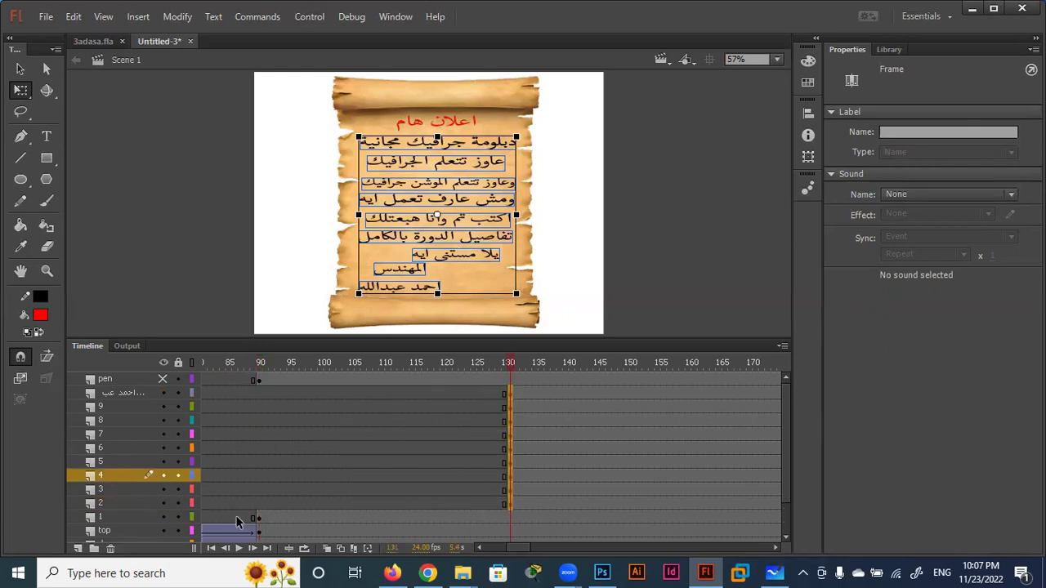
Add a layer named mask1 just above layer 1 and go to its frame 90.
{"action": "left_click", "coordinate": [120, 515]}
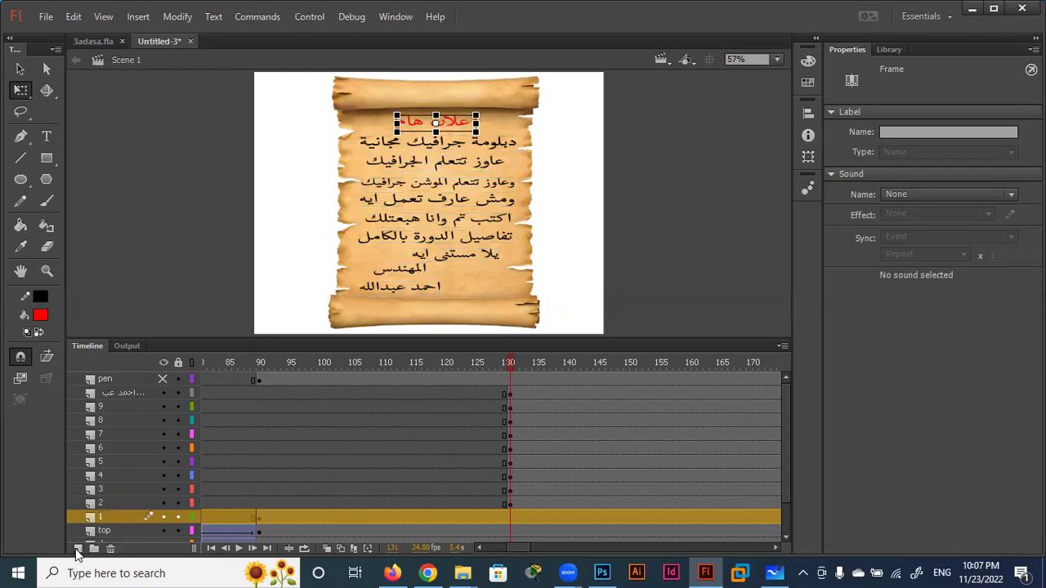
{"action": "left_click", "coordinate": [77, 549]}
{"action": "double_click", "coordinate": [105, 518]}
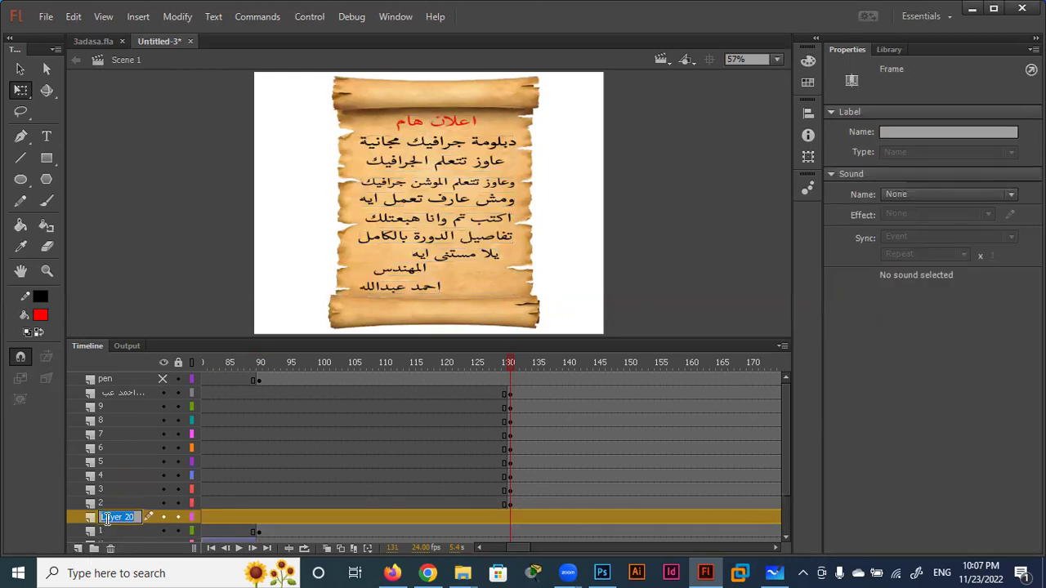
{"action": "type", "text": "mask"}
{"action": "key", "text": "Return"}
{"action": "type", "text": "mask1"}
{"action": "left_click", "coordinate": [143, 274]}
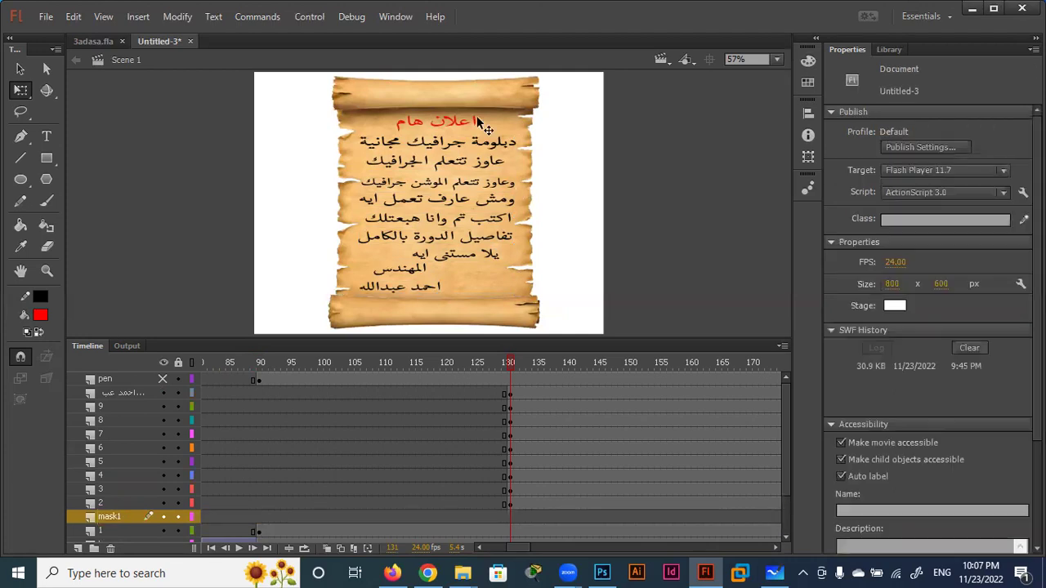
{"action": "left_click", "coordinate": [257, 515]}
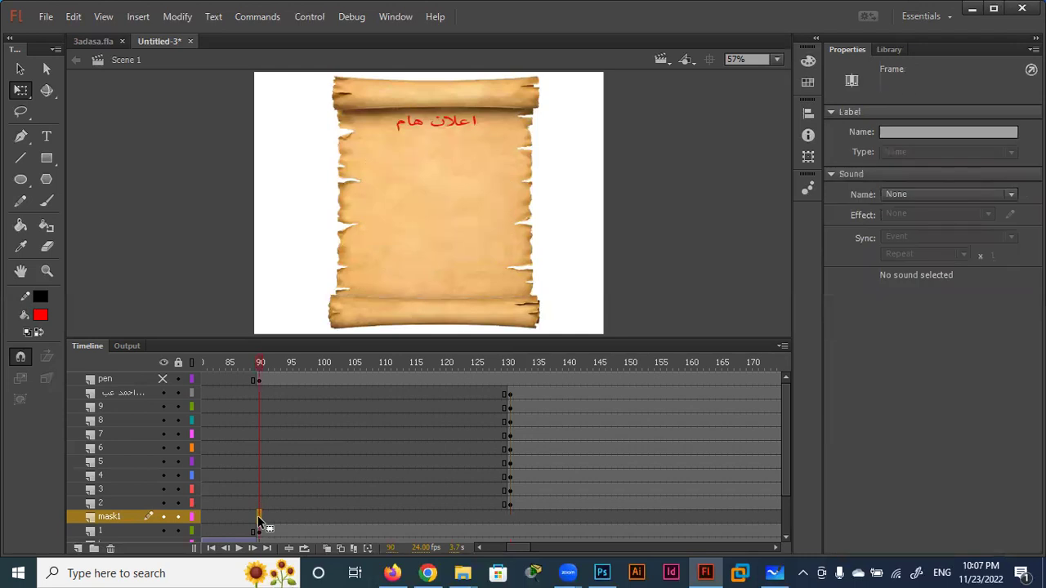
Keyframe mask1 at frame 90 and draw an outline-free red rectangle over the heading.
{"action": "key", "text": "F6"}
{"action": "left_click", "coordinate": [46, 158]}
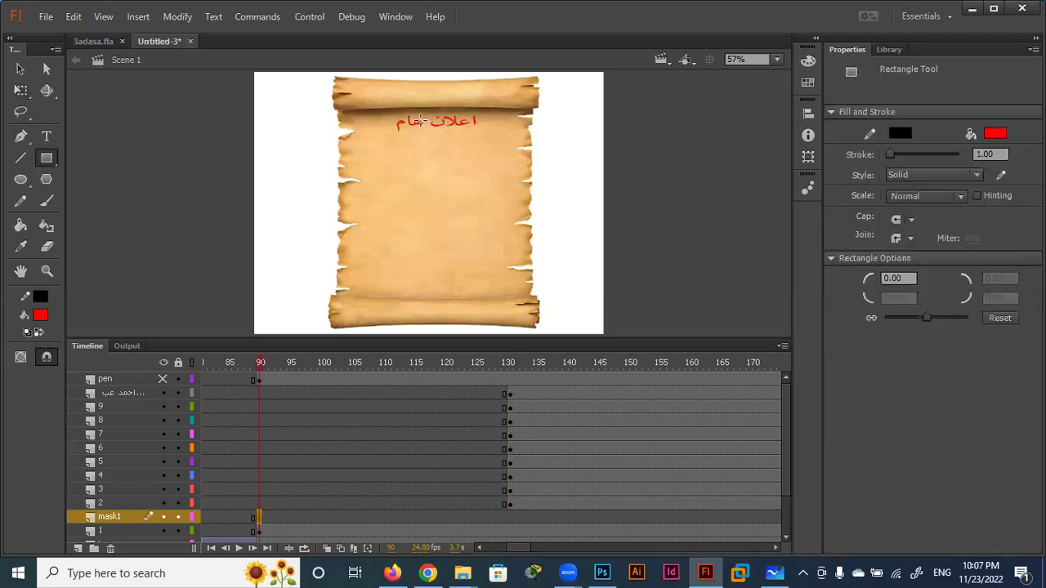
{"action": "mouse_move", "coordinate": [486, 113]}
{"action": "left_mouse_down"}
{"action": "mouse_move", "coordinate": [451, 130]}
{"action": "mouse_move", "coordinate": [389, 132]}
{"action": "left_mouse_up"}
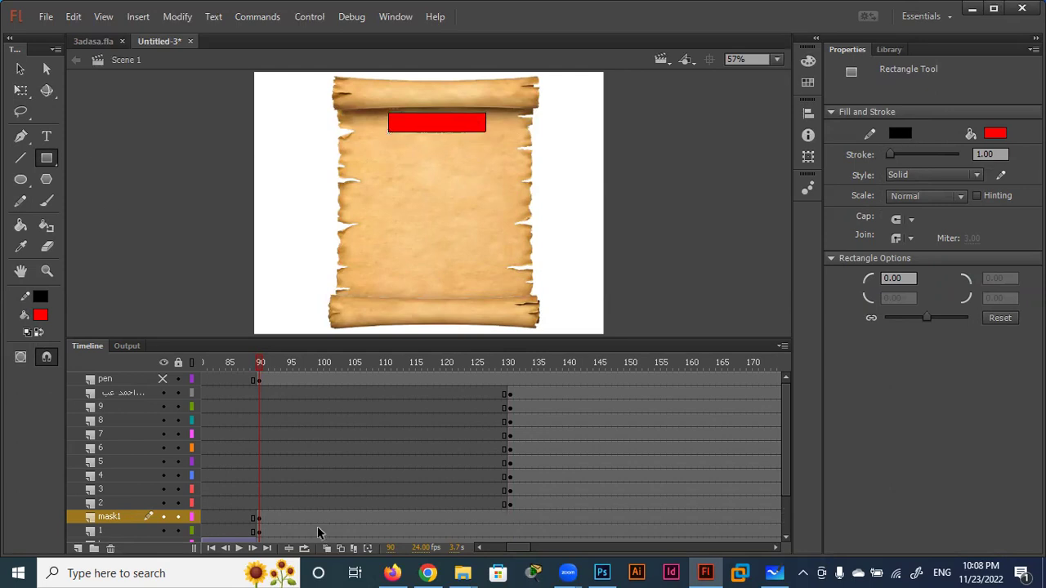
{"action": "left_click", "coordinate": [258, 519]}
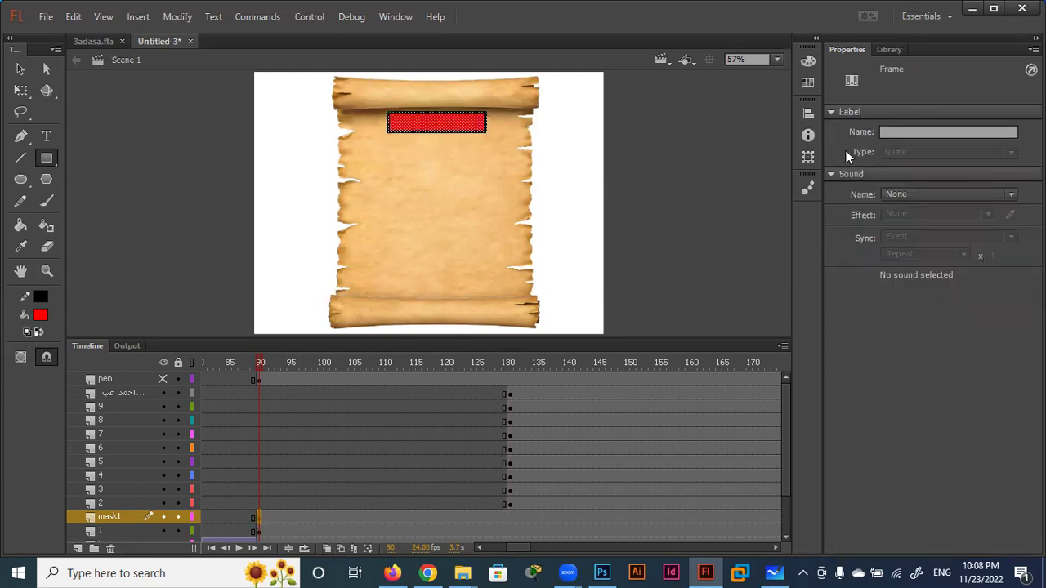
{"action": "left_click", "coordinate": [25, 70]}
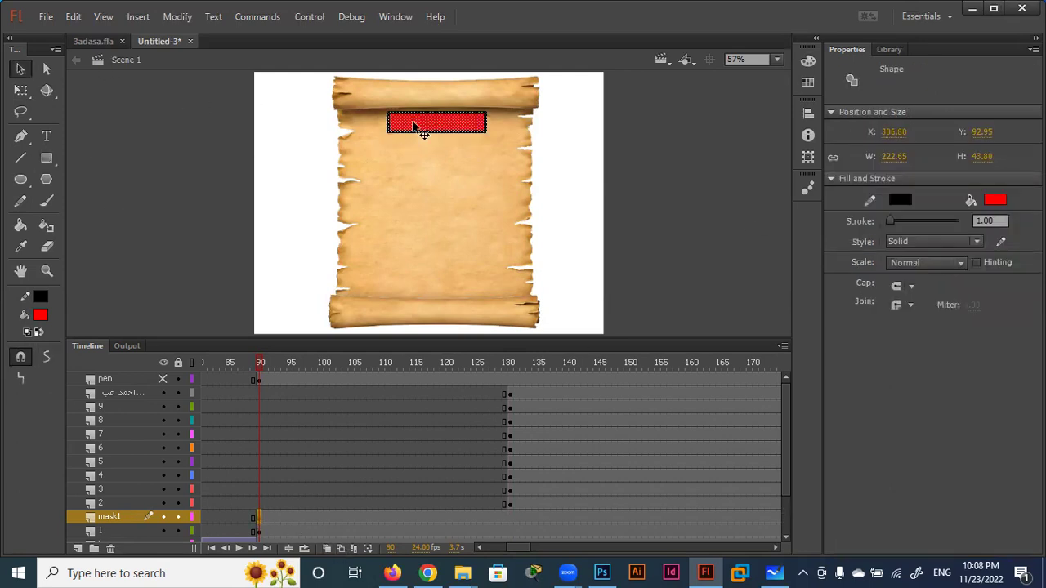
{"action": "left_click", "coordinate": [902, 201]}
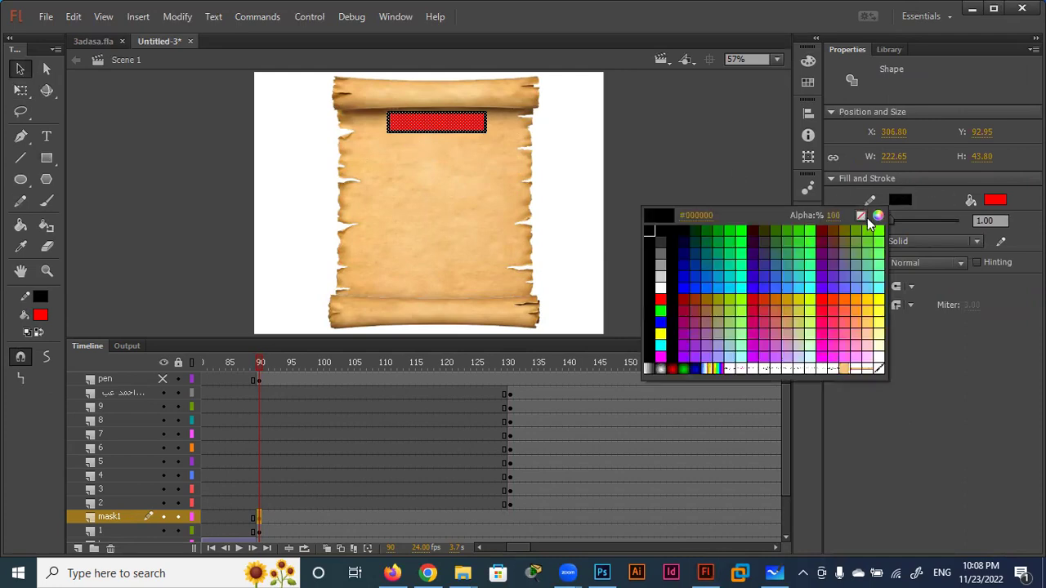
{"action": "left_click", "coordinate": [862, 216]}
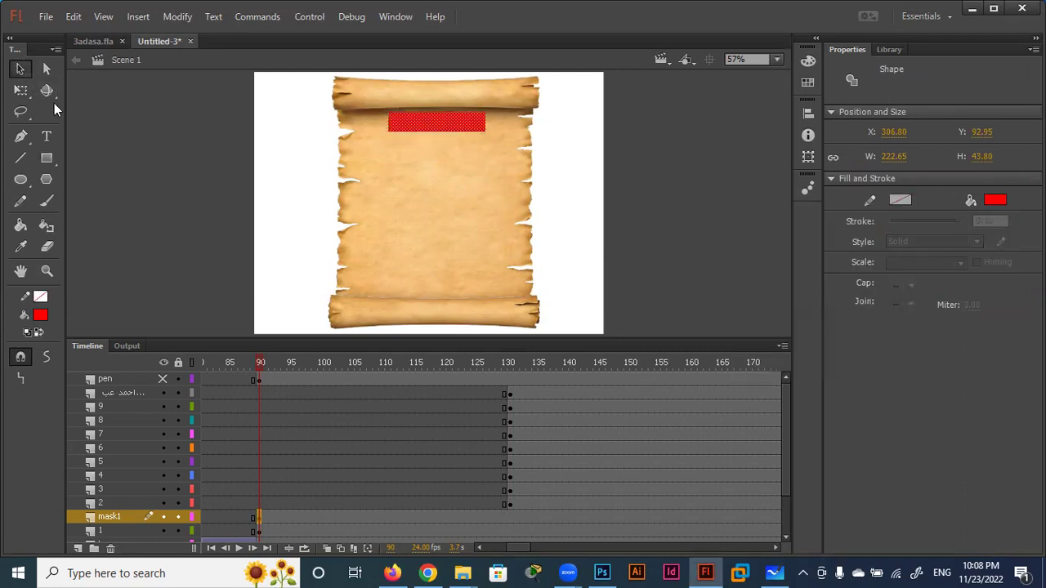
{"action": "left_click", "coordinate": [160, 138]}
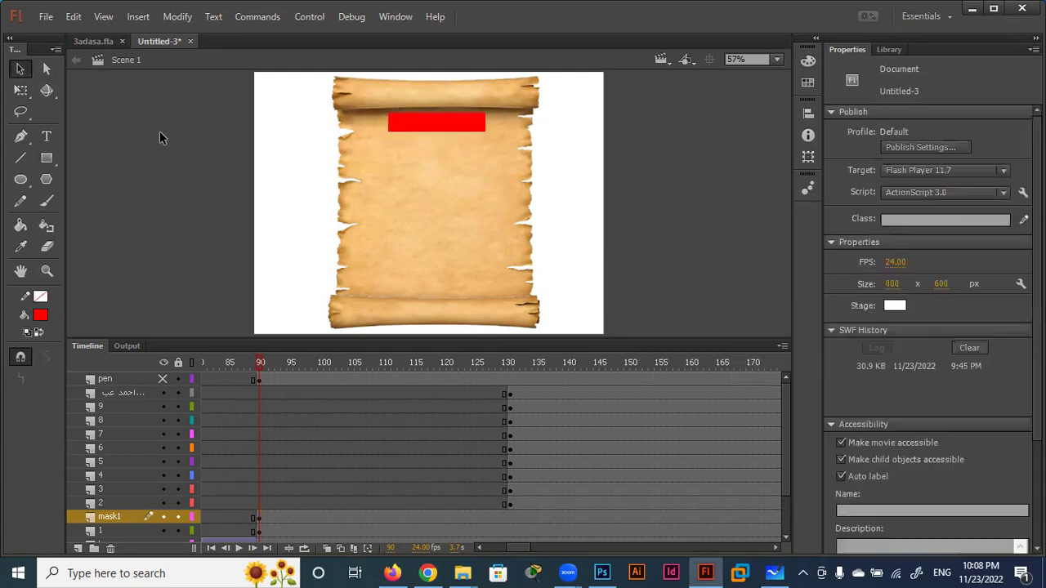
Insert a keyframe on mask1 at frame 130 and return to frame 90.
{"action": "left_click", "coordinate": [510, 517]}
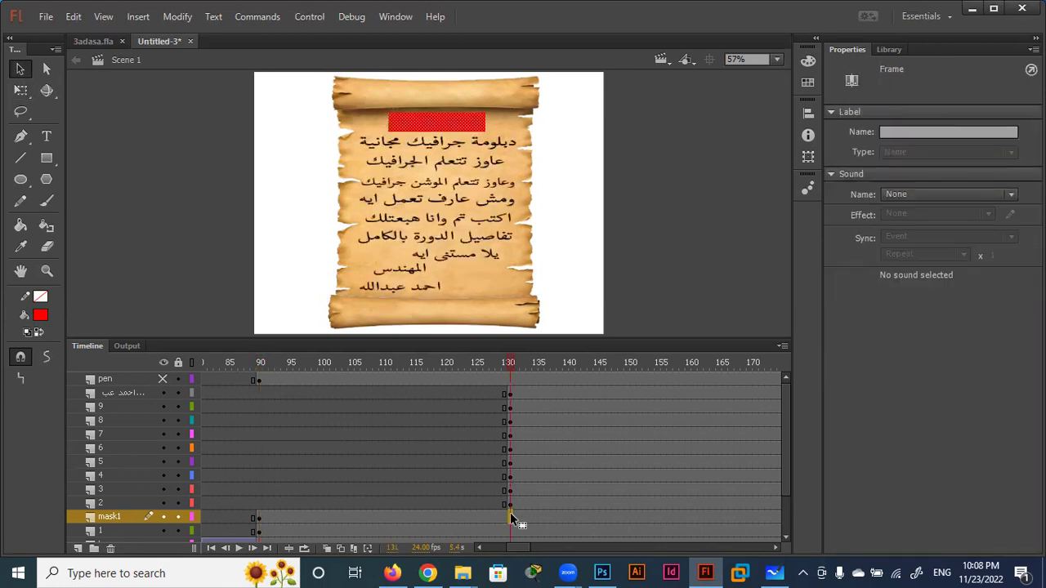
{"action": "key", "text": "F6"}
{"action": "left_click", "coordinate": [260, 518]}
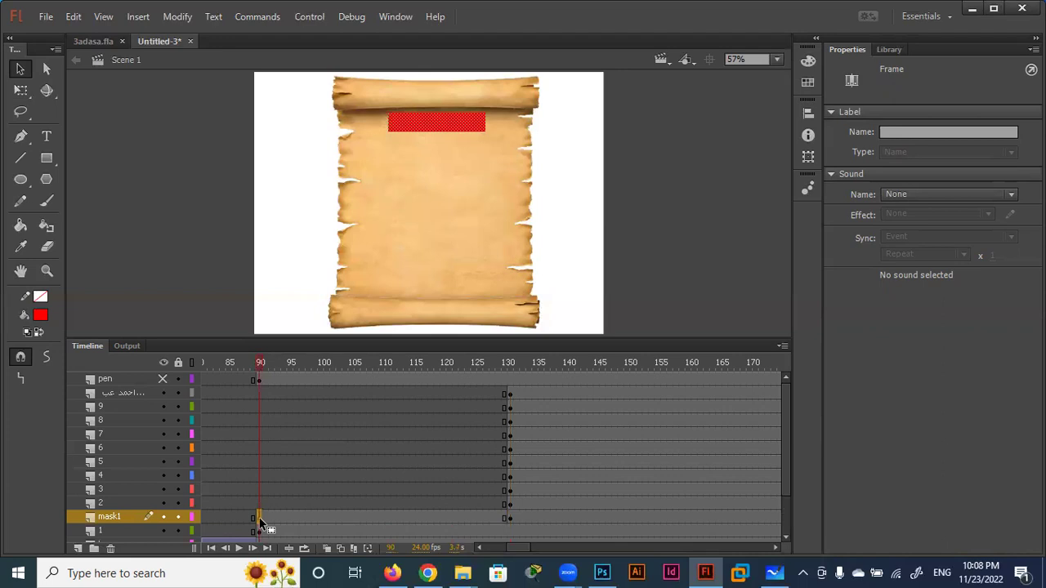
Classic-tween mask1 from frame 90 to 130, nudging the frame-90 rectangle right, and preview it.
{"action": "right_click", "coordinate": [294, 518]}
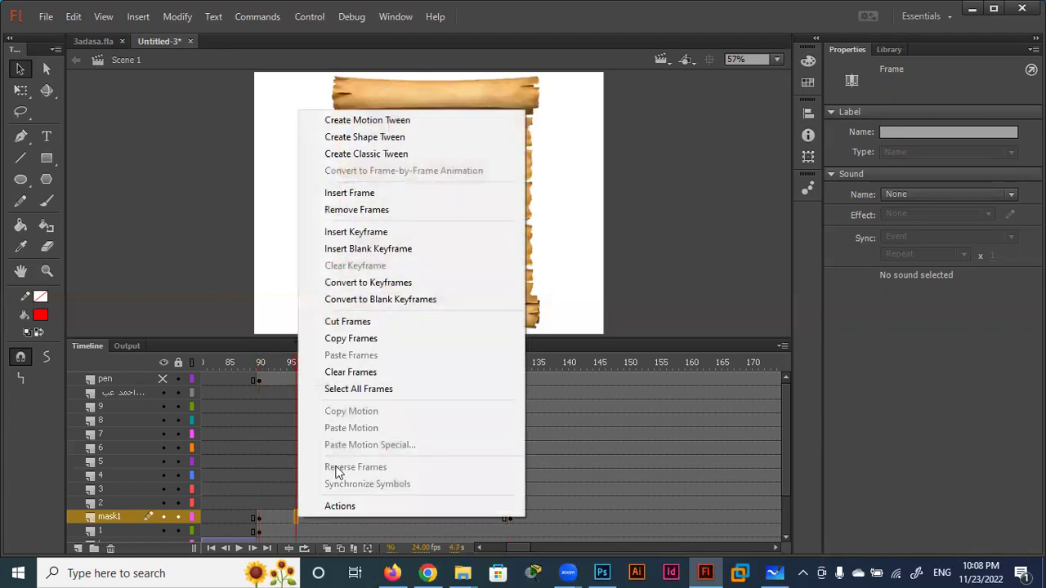
{"action": "left_click", "coordinate": [380, 155]}
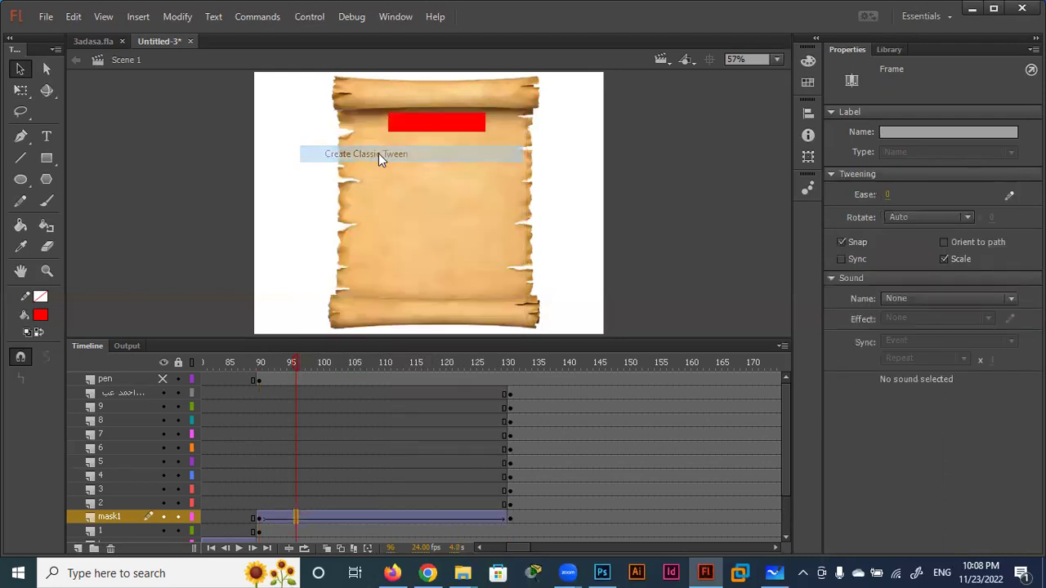
{"action": "left_click", "coordinate": [260, 518]}
{"action": "key", "text": "Right"}
{"action": "key", "text": "Right"}
{"action": "key", "text": "Right"}
{"action": "key", "text": "Right"}
{"action": "key", "text": "Right"}
{"action": "key", "text": "Right"}
{"action": "key", "text": "Right"}
{"action": "key", "text": "Right"}
{"action": "key", "text": "Right"}
{"action": "key", "text": "Right"}
{"action": "key", "text": "Right"}
{"action": "key", "text": "Right"}
{"action": "key", "text": "Right"}
{"action": "key", "text": "Right"}
{"action": "key", "text": "Right"}
{"action": "key", "text": "Right"}
{"action": "key", "text": "Right"}
{"action": "key", "text": "Right"}
{"action": "key", "text": "shift+Right"}
{"action": "key", "text": "shift+Right"}
{"action": "key", "text": "shift+Right"}
{"action": "key", "text": "shift+Right"}
{"action": "key", "text": "shift+Right"}
{"action": "key", "text": "shift+Right"}
{"action": "key", "text": "shift+Right"}
{"action": "key", "text": "shift+Right"}
{"action": "key", "text": "shift+Right"}
{"action": "key", "text": "shift+Right"}
{"action": "key", "text": "Left"}
{"action": "key", "text": "Left"}
{"action": "key", "text": "Left"}
{"action": "key", "text": "Left"}
{"action": "key", "text": "Left"}
{"action": "key", "text": "Left"}
{"action": "key", "text": "Left"}
{"action": "key", "text": "Left"}
{"action": "key", "text": "Left"}
{"action": "key", "text": "Left"}
{"action": "key", "text": "Left"}
{"action": "key", "text": "Left"}
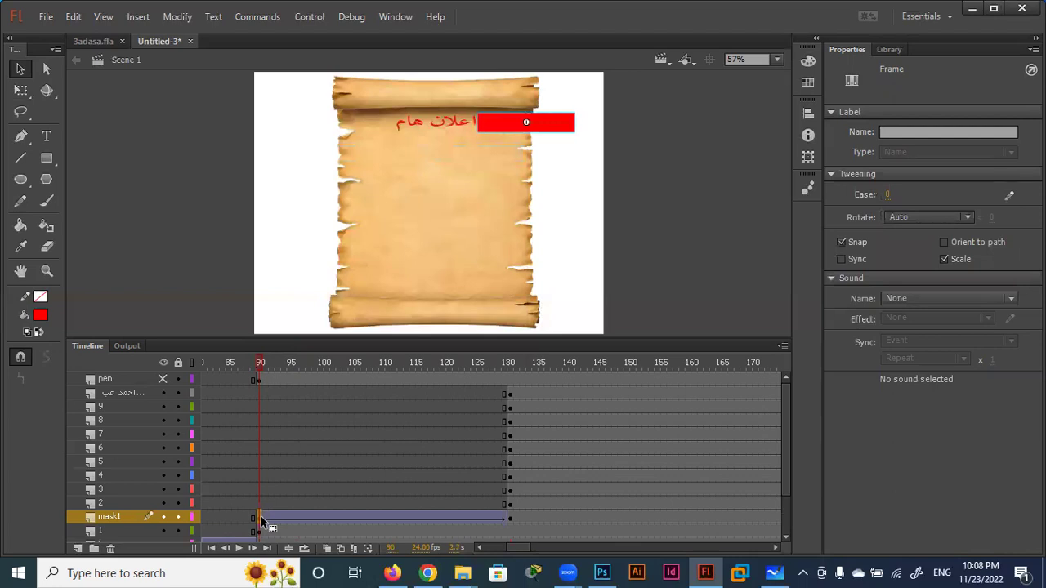
{"action": "key", "text": "Right"}
{"action": "mouse_move", "coordinate": [257, 374]}
{"action": "left_mouse_down"}
{"action": "mouse_move", "coordinate": [461, 361]}
{"action": "mouse_move", "coordinate": [520, 367]}
{"action": "mouse_move", "coordinate": [284, 377]}
{"action": "mouse_move", "coordinate": [510, 385]}
{"action": "mouse_move", "coordinate": [263, 387]}
{"action": "mouse_move", "coordinate": [510, 390]}
{"action": "left_mouse_up"}
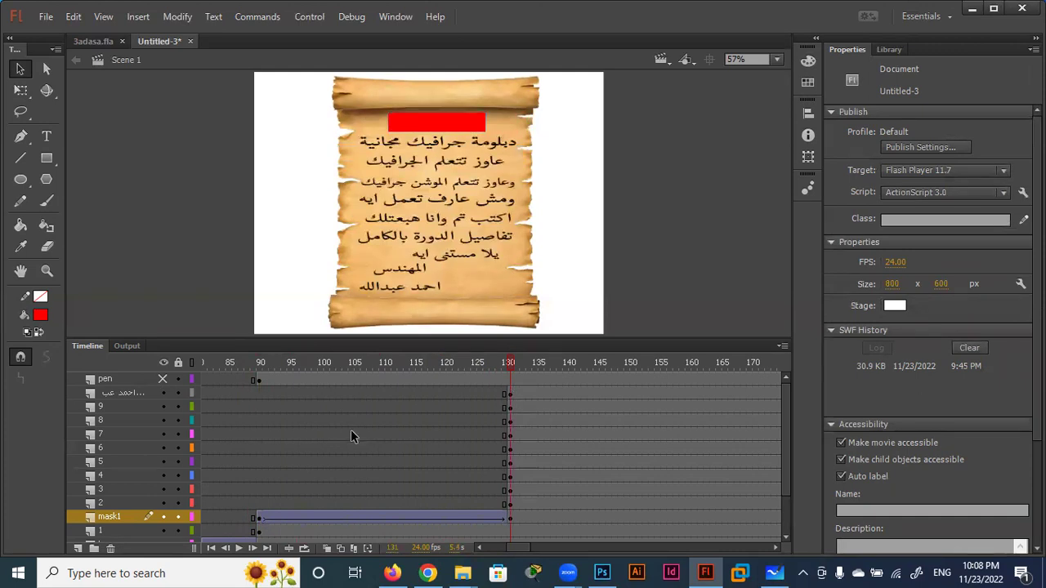
{"action": "mouse_move", "coordinate": [513, 364]}
{"action": "left_mouse_down"}
{"action": "mouse_move", "coordinate": [270, 363]}
{"action": "mouse_move", "coordinate": [538, 371]}
{"action": "mouse_move", "coordinate": [333, 374]}
{"action": "left_mouse_up"}
Set mask1 as a mask over layer 1 and scrub to watch the heading revealed.
{"action": "right_click", "coordinate": [128, 517]}
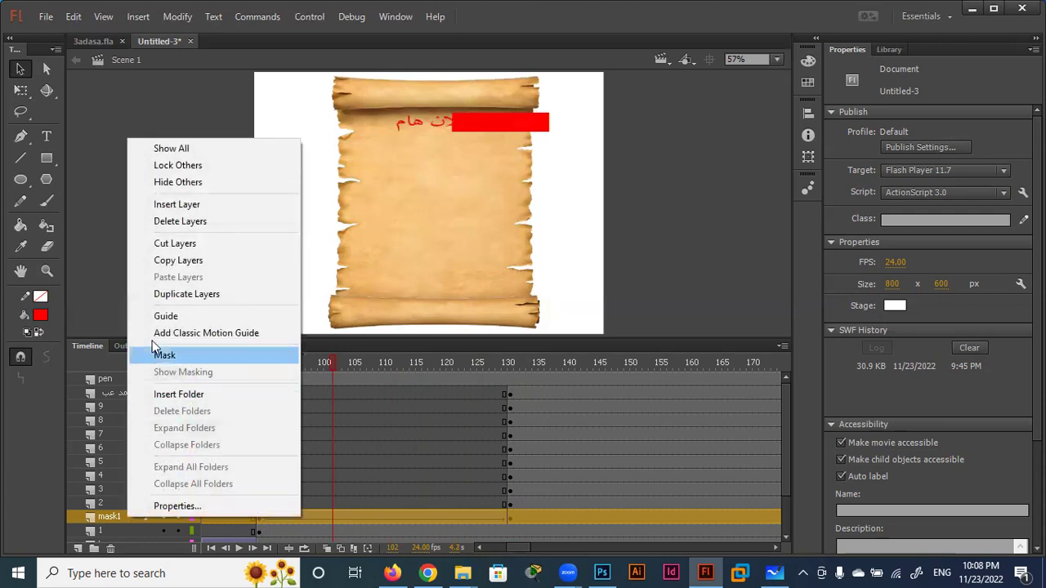
{"action": "left_click", "coordinate": [159, 358]}
{"action": "mouse_move", "coordinate": [327, 362]}
{"action": "left_mouse_down"}
{"action": "mouse_move", "coordinate": [251, 365]}
{"action": "mouse_move", "coordinate": [491, 371]}
{"action": "mouse_move", "coordinate": [264, 379]}
{"action": "mouse_move", "coordinate": [531, 378]}
{"action": "mouse_move", "coordinate": [262, 391]}
{"action": "mouse_move", "coordinate": [508, 394]}
{"action": "left_mouse_up"}
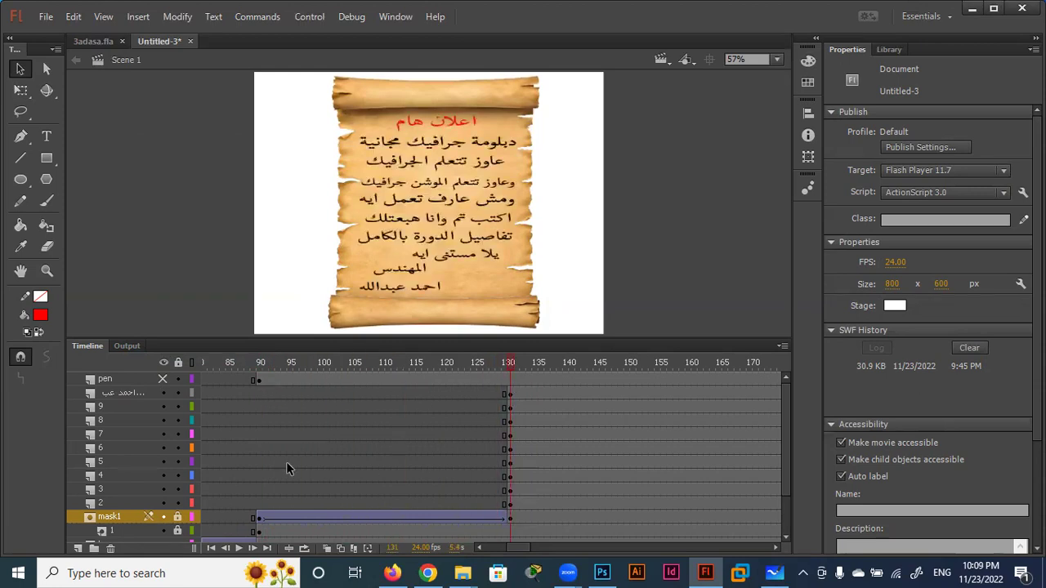
Add Layer 21 above layer 2 and shift the later lines' keyframes from frame 130 to 170.
{"action": "left_click", "coordinate": [114, 504]}
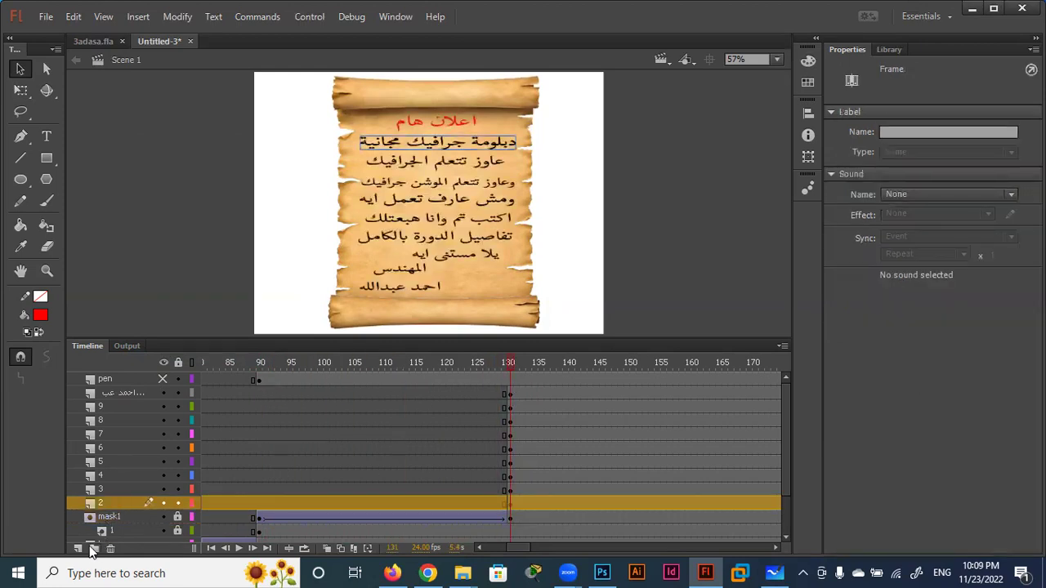
{"action": "left_click", "coordinate": [78, 550]}
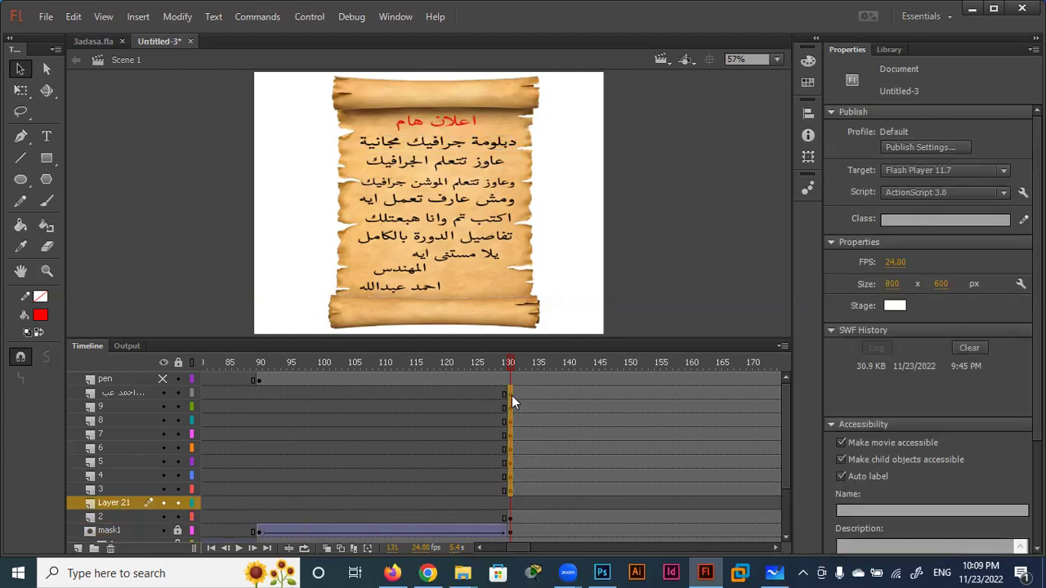
{"action": "left_click_drag", "start_coordinate": [512, 395], "coordinate": [511, 489]}
{"action": "left_click_drag", "start_coordinate": [511, 441], "coordinate": [753, 440]}
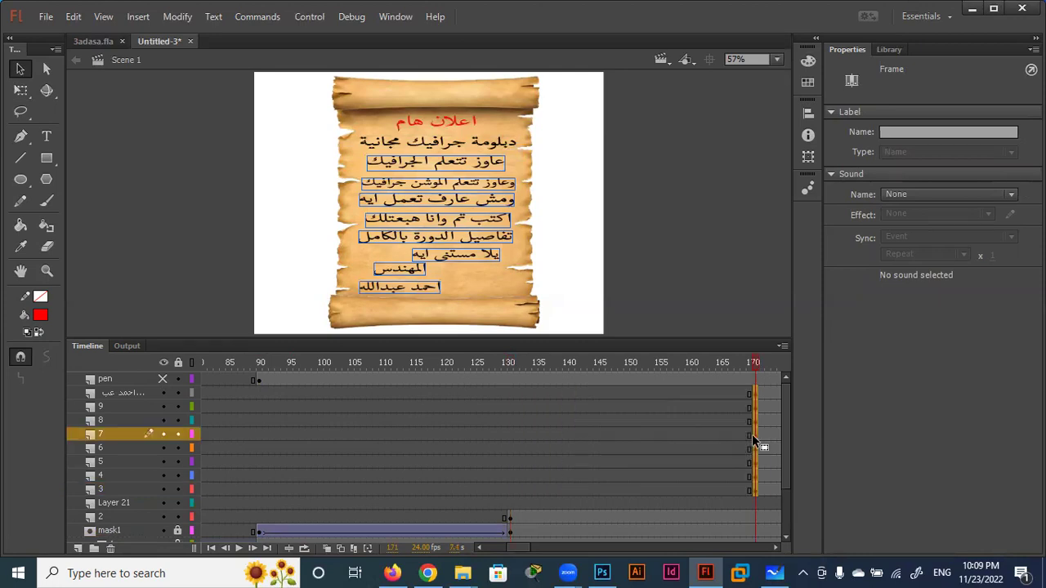
Select Layer 21 at frame 130 and scrub the timeline to preview the heading reveal.
{"action": "left_click", "coordinate": [510, 503]}
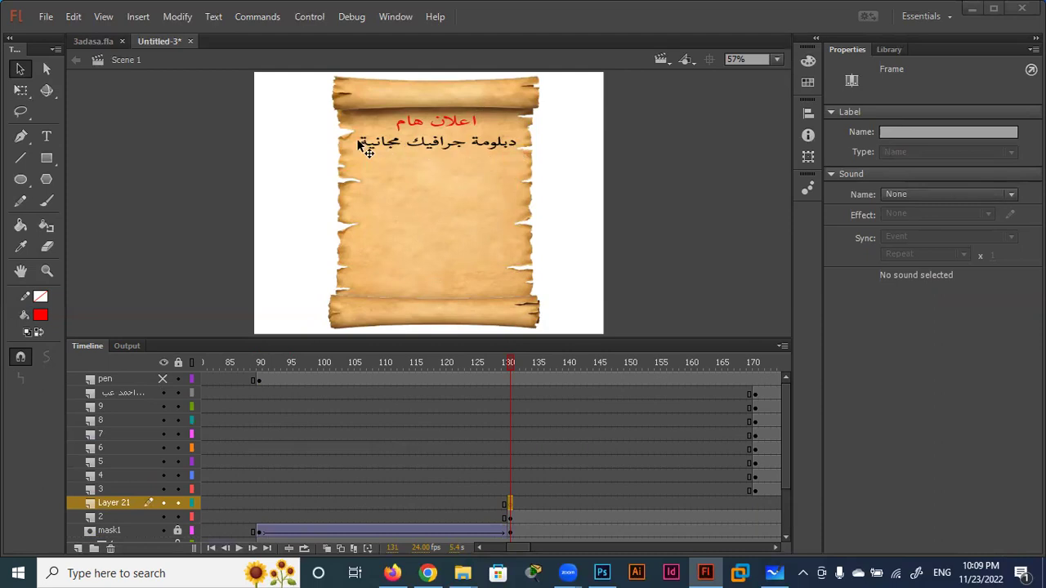
{"action": "mouse_move", "coordinate": [509, 362]}
{"action": "left_mouse_down"}
{"action": "mouse_move", "coordinate": [371, 362]}
{"action": "mouse_move", "coordinate": [260, 377]}
{"action": "mouse_move", "coordinate": [437, 375]}
{"action": "left_mouse_up"}
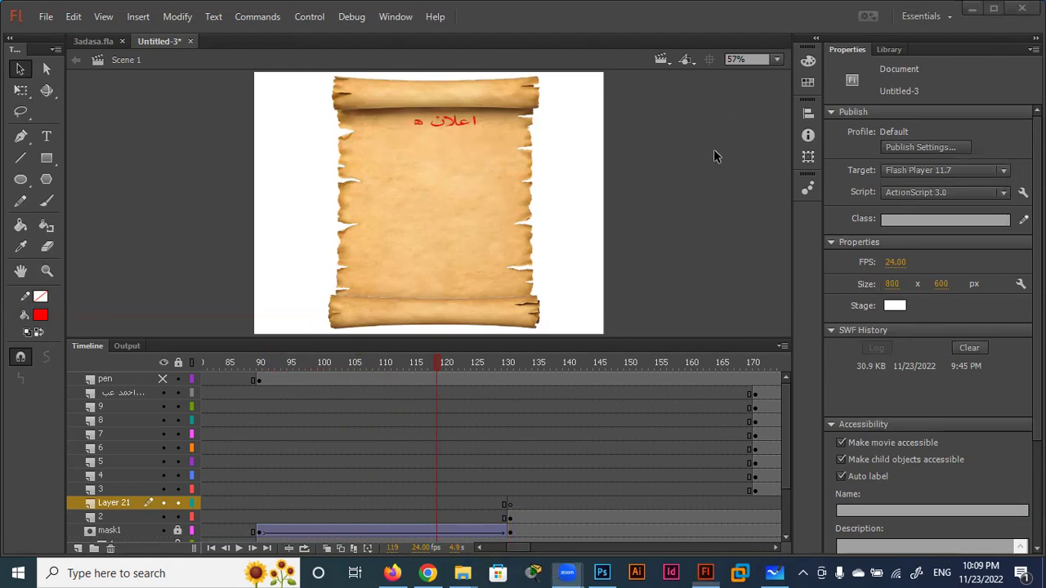
{"action": "mouse_move", "coordinate": [437, 362]}
{"action": "left_mouse_down"}
{"action": "mouse_move", "coordinate": [259, 389]}
{"action": "mouse_move", "coordinate": [539, 390]}
{"action": "mouse_move", "coordinate": [490, 391]}
{"action": "mouse_move", "coordinate": [512, 391]}
{"action": "left_mouse_up"}
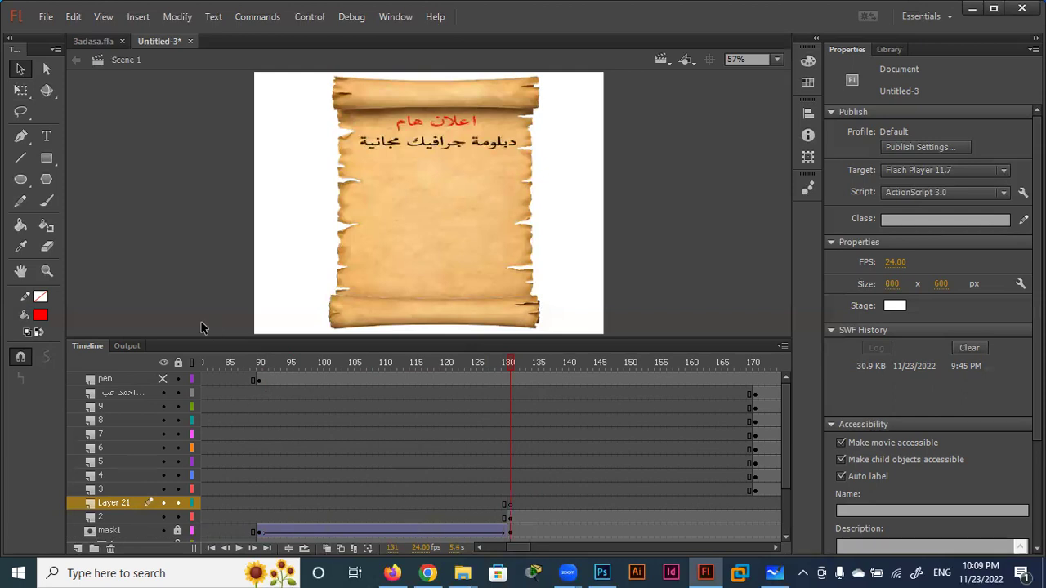
On Layer 21 at frame 131, draw a red rectangle over the first text line and select frame 170.
{"action": "left_click", "coordinate": [512, 505]}
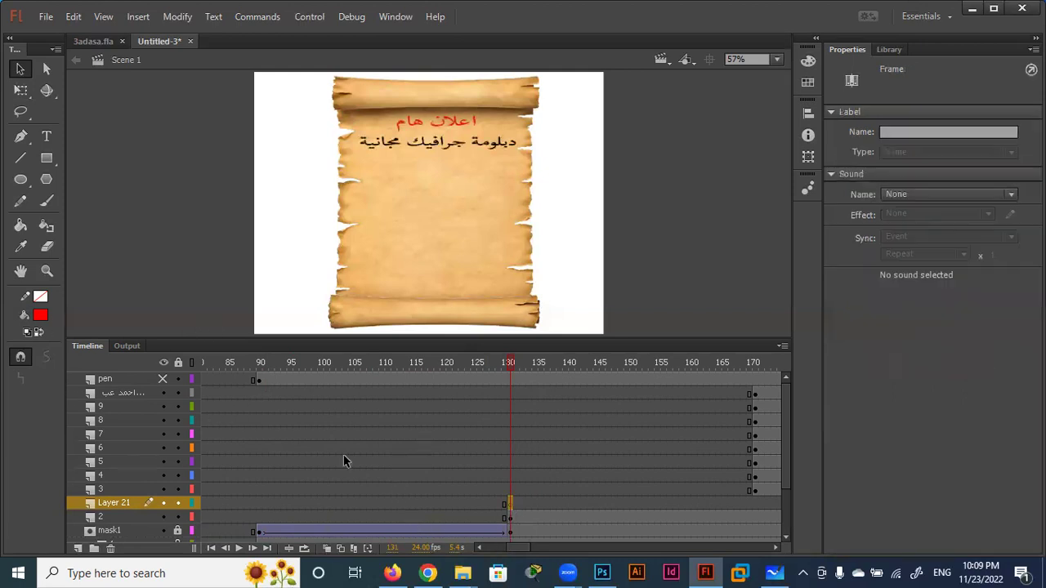
{"action": "key", "text": "r"}
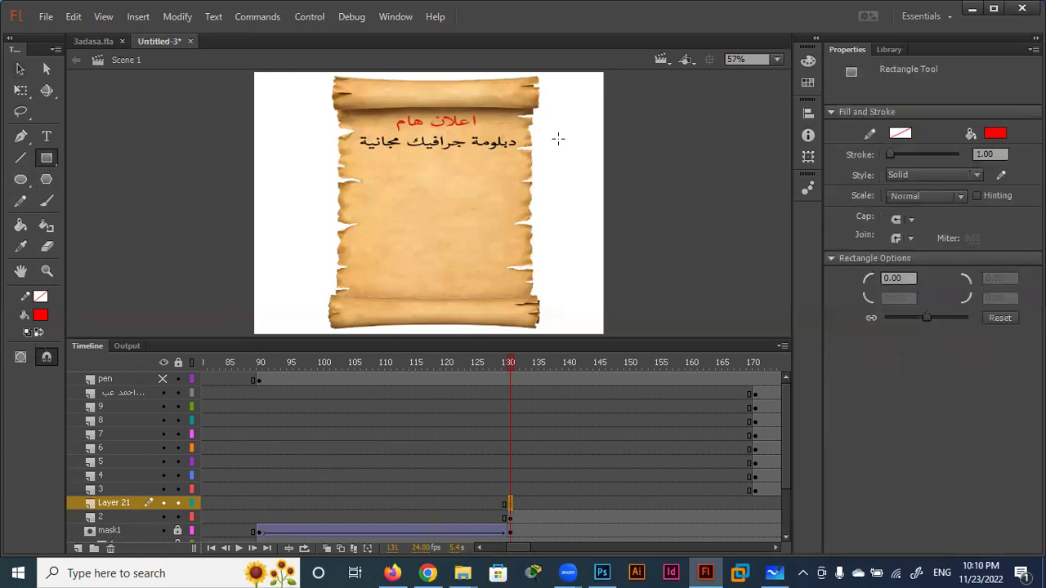
{"action": "left_click_drag", "start_coordinate": [515, 137], "coordinate": [357, 156]}
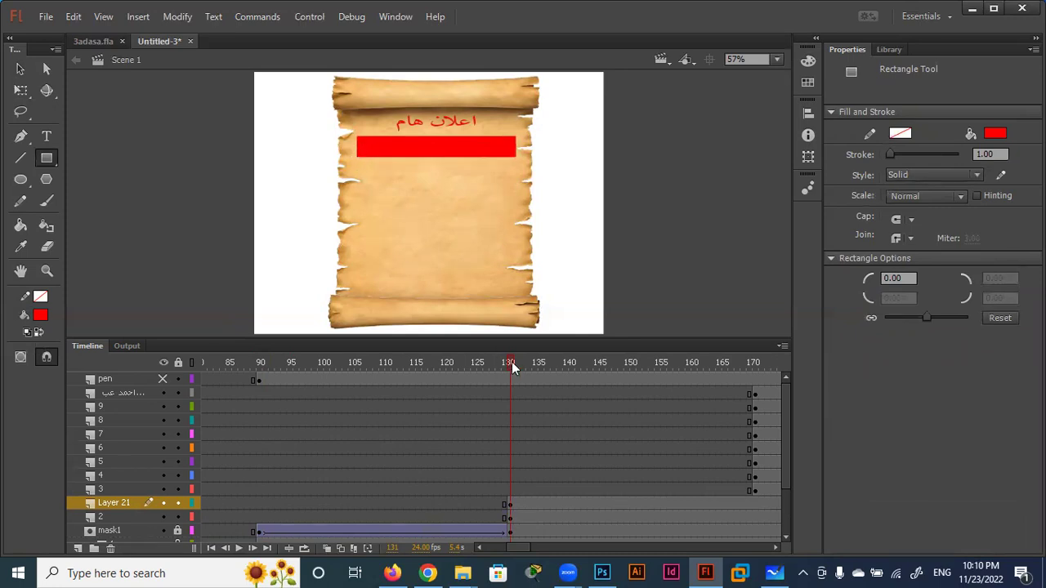
{"action": "left_click_drag", "start_coordinate": [512, 361], "coordinate": [737, 385]}
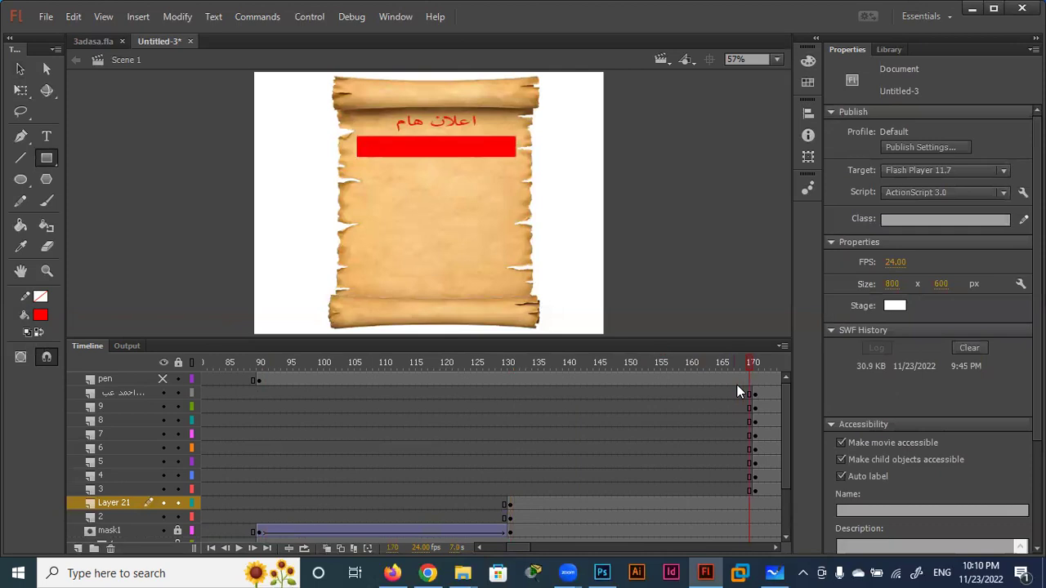
{"action": "left_click", "coordinate": [752, 503]}
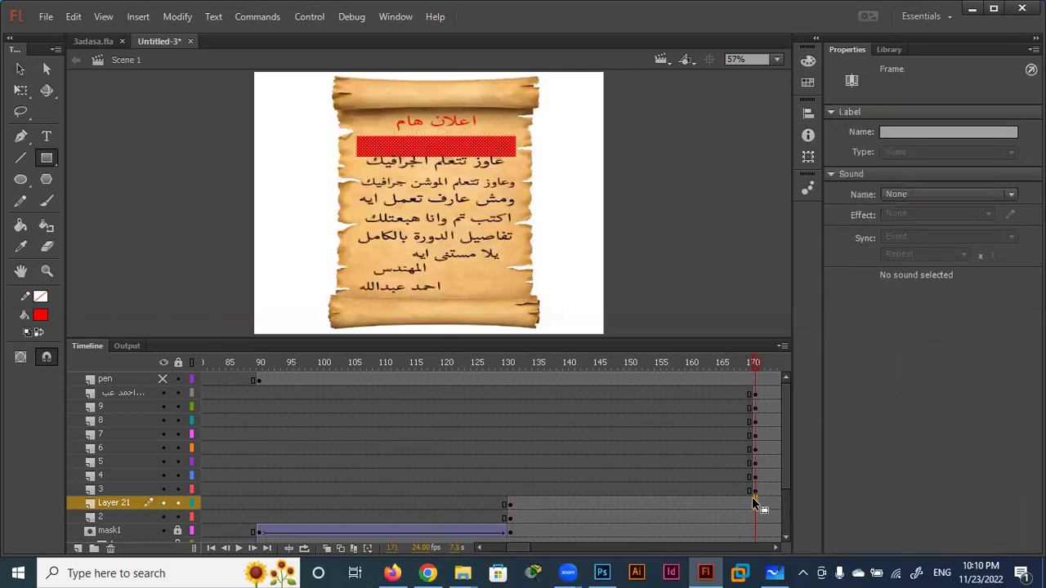
Classic-tween Layer 21 over frames 130–170, nudging the frame-130 rectangle right, then preview the reveal.
{"action": "right_click", "coordinate": [642, 503]}
{"action": "left_click", "coordinate": [705, 139]}
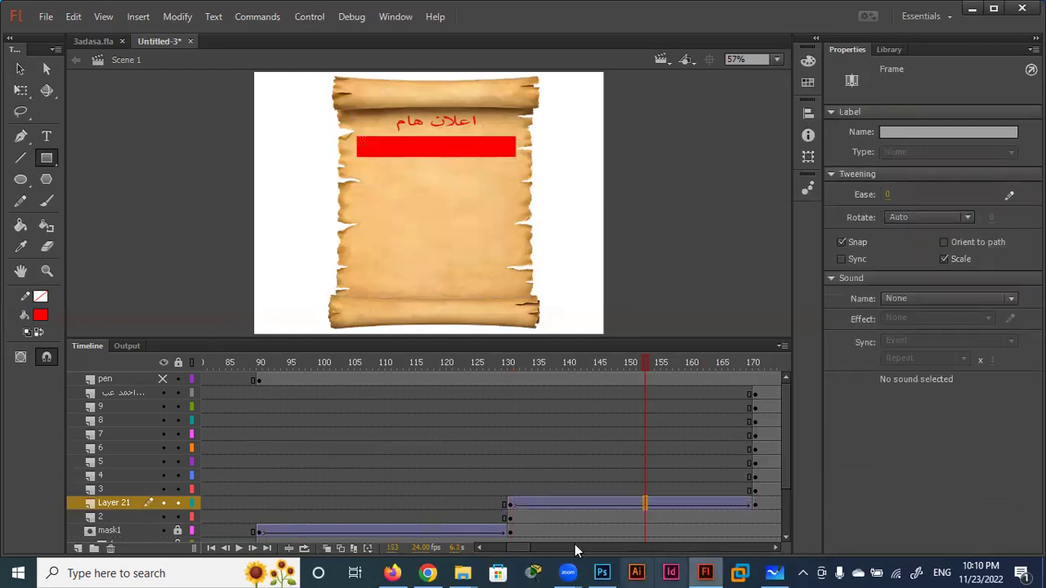
{"action": "left_click", "coordinate": [508, 502]}
{"action": "key", "text": "Right"}
{"action": "key", "text": "Right"}
{"action": "key", "text": "Right"}
{"action": "key", "text": "Right"}
{"action": "key", "text": "Right"}
{"action": "key", "text": "Right"}
{"action": "key", "text": "Right"}
{"action": "key", "text": "Right"}
{"action": "key", "text": "Right"}
{"action": "key", "text": "Right"}
{"action": "key", "text": "Right"}
{"action": "key", "text": "Right"}
{"action": "key", "text": "Right"}
{"action": "key", "text": "Right"}
{"action": "key", "text": "Right"}
{"action": "key", "text": "Right"}
{"action": "key", "text": "Right"}
{"action": "key", "text": "Right"}
{"action": "key", "text": "Right"}
{"action": "key", "text": "Right"}
{"action": "key", "text": "Right"}
{"action": "key", "text": "Right"}
{"action": "key", "text": "Right"}
{"action": "key", "text": "Right"}
{"action": "key", "text": "Right"}
{"action": "key", "text": "Right"}
{"action": "key", "text": "Right"}
{"action": "key", "text": "Right"}
{"action": "key", "text": "Right"}
{"action": "key", "text": "Right"}
{"action": "key", "text": "Right"}
{"action": "key", "text": "Right"}
{"action": "key", "text": "Right"}
{"action": "key", "text": "Right"}
{"action": "key", "text": "Right"}
{"action": "key", "text": "Right"}
{"action": "key", "text": "Right"}
{"action": "key", "text": "Right"}
{"action": "key", "text": "Right"}
{"action": "key", "text": "Right"}
{"action": "key", "text": "Right"}
{"action": "key", "text": "Right"}
{"action": "key", "text": "Right"}
{"action": "key", "text": "Right"}
{"action": "key", "text": "Right"}
{"action": "key", "text": "Right"}
{"action": "key", "text": "Right"}
{"action": "key", "text": "Right"}
{"action": "key", "text": "Right"}
{"action": "key", "text": "Right"}
{"action": "key", "text": "Right"}
{"action": "key", "text": "Right"}
{"action": "key", "text": "Right"}
{"action": "key", "text": "Right"}
{"action": "key", "text": "Right"}
{"action": "key", "text": "Right"}
{"action": "key", "text": "Right"}
{"action": "key", "text": "Right"}
{"action": "key", "text": "Right"}
{"action": "key", "text": "Right"}
{"action": "key", "text": "Right"}
{"action": "key", "text": "Right"}
{"action": "key", "text": "Right"}
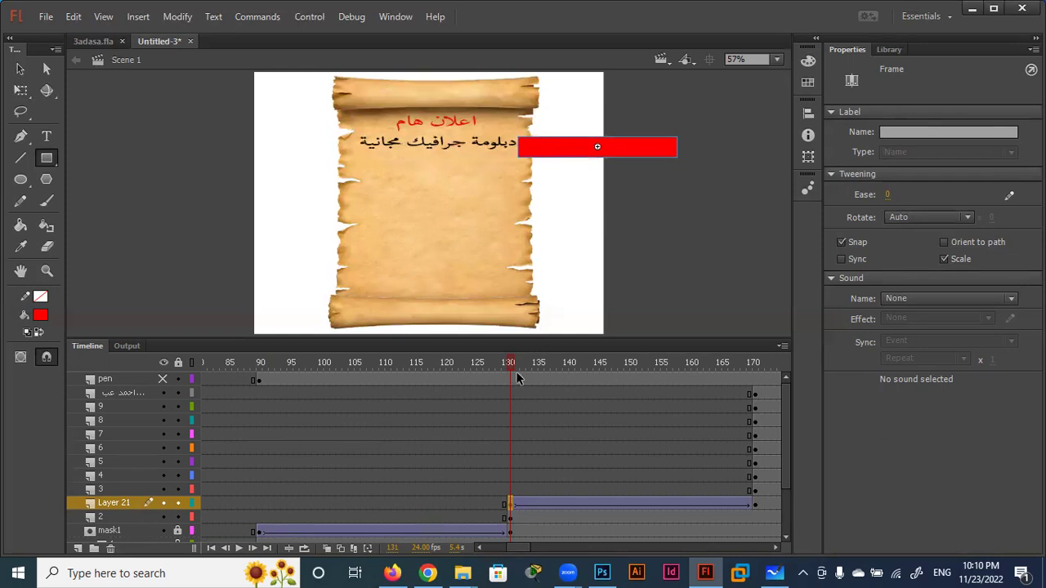
{"action": "mouse_move", "coordinate": [511, 362]}
{"action": "left_mouse_down"}
{"action": "mouse_move", "coordinate": [268, 366]}
{"action": "mouse_move", "coordinate": [734, 377]}
{"action": "left_mouse_up"}
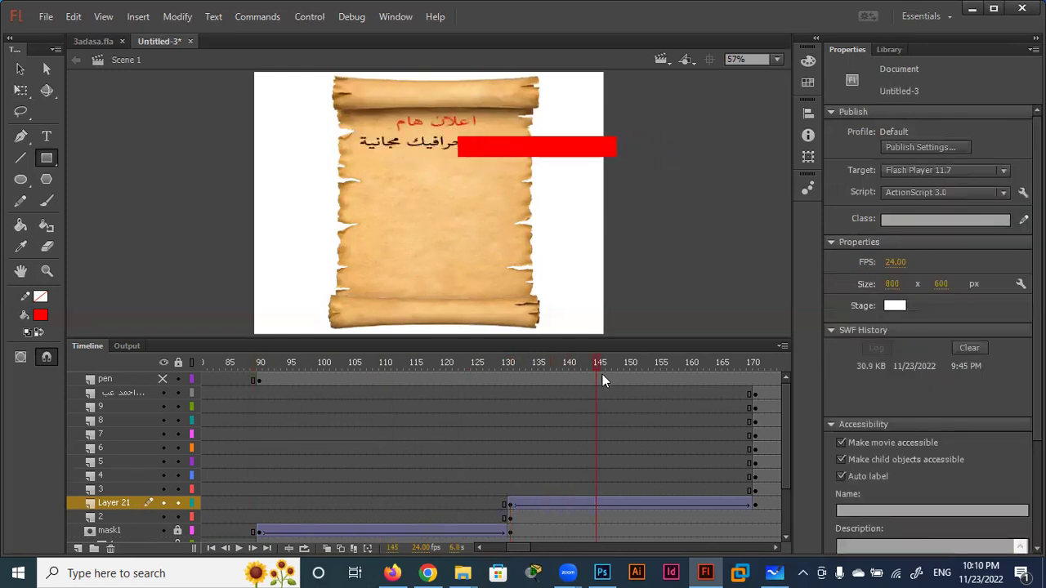
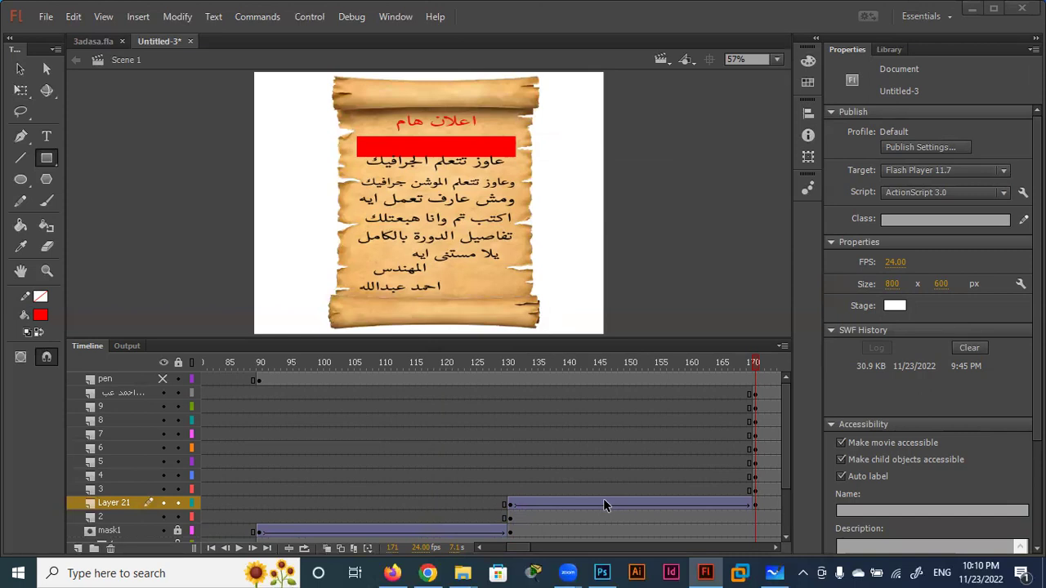
Rename Layer 21 to 'mask 2' and set it as a mask over layer 2's text line.
{"action": "double_click", "coordinate": [115, 503]}
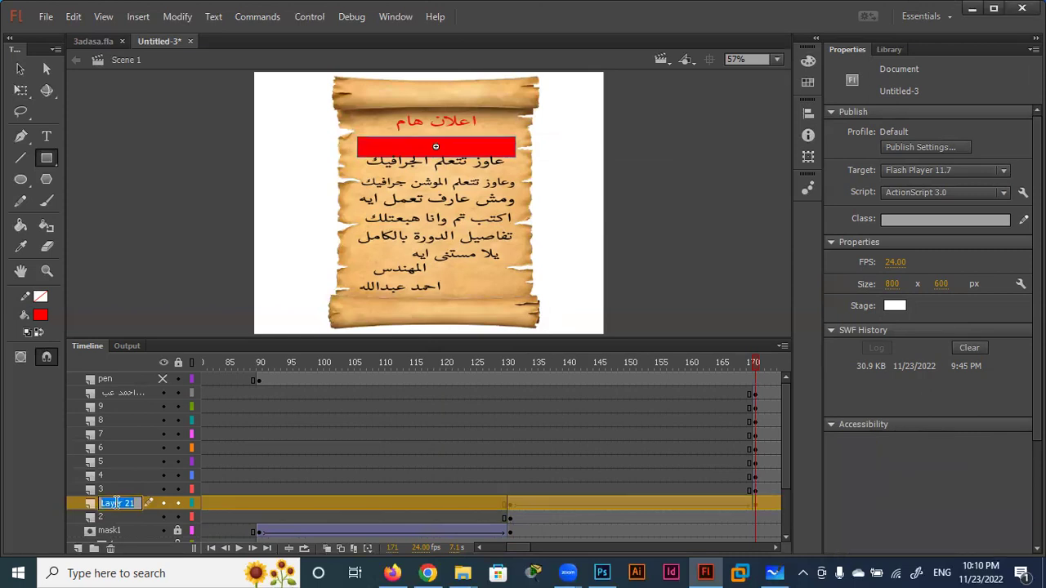
{"action": "type", "text": "mask 2"}
{"action": "right_click", "coordinate": [111, 503]}
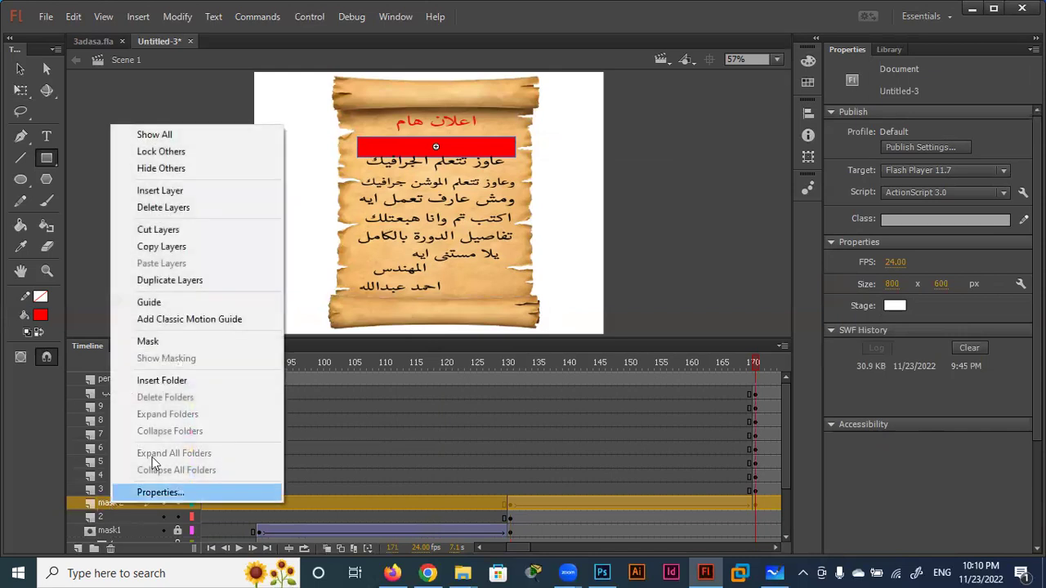
{"action": "left_click", "coordinate": [161, 340]}
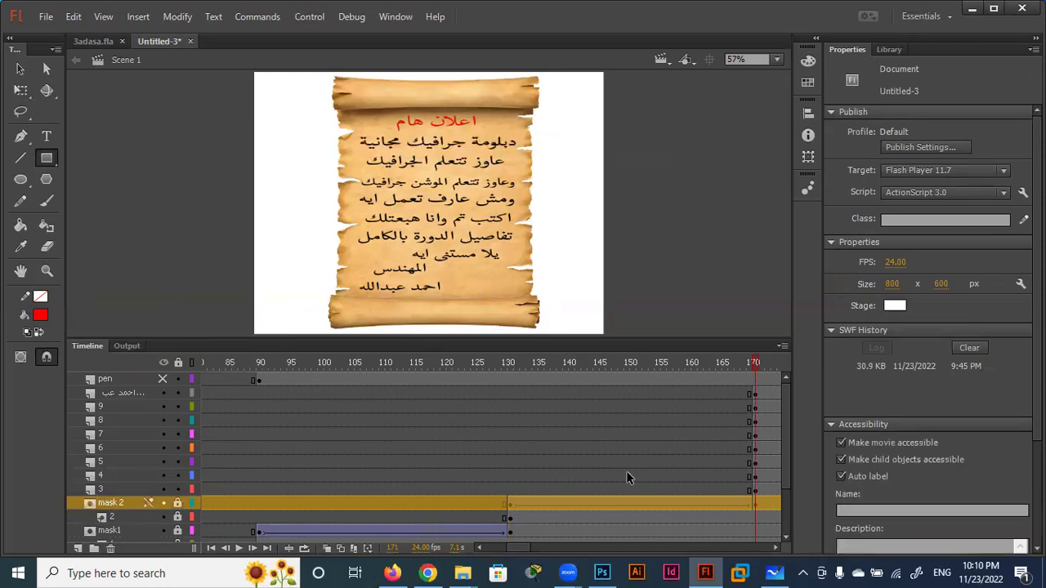
Preview the reveal, trial-move the later lines' keyframes to about frame 209, then undo it.
{"action": "left_click", "coordinate": [732, 363]}
{"action": "mouse_move", "coordinate": [671, 363]}
{"action": "left_mouse_down"}
{"action": "mouse_move", "coordinate": [372, 380]}
{"action": "mouse_move", "coordinate": [753, 395]}
{"action": "mouse_move", "coordinate": [573, 394]}
{"action": "left_mouse_up"}
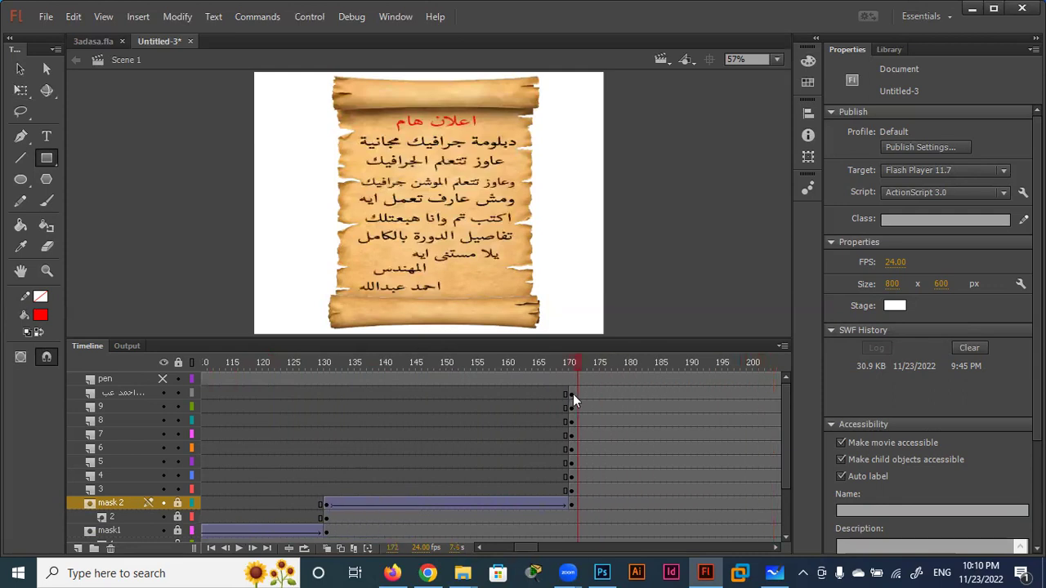
{"action": "mouse_move", "coordinate": [572, 479]}
{"action": "left_mouse_down"}
{"action": "mouse_move", "coordinate": [572, 446]}
{"action": "mouse_move", "coordinate": [752, 472]}
{"action": "mouse_move", "coordinate": [627, 474]}
{"action": "left_mouse_up"}
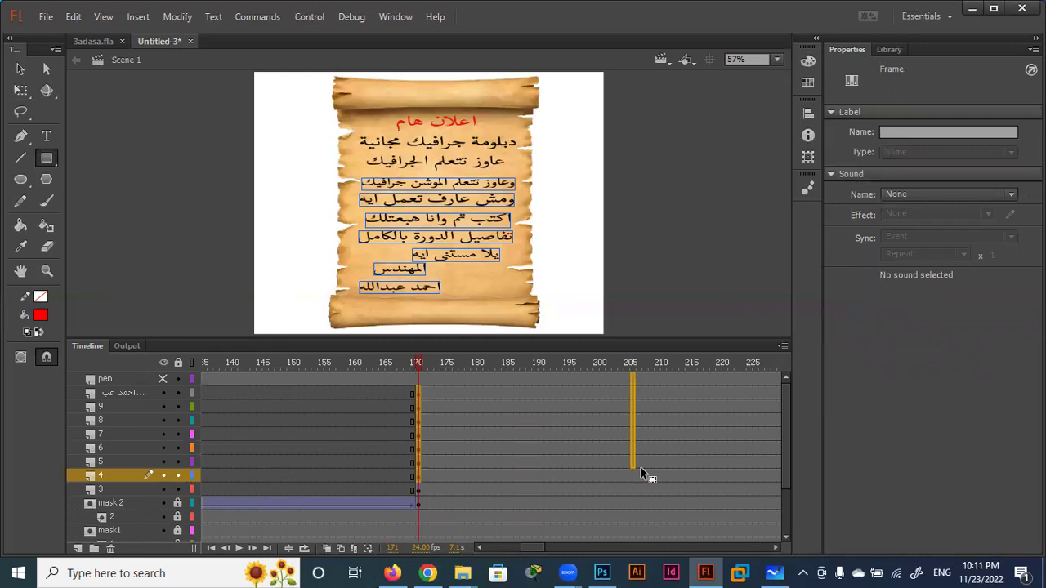
{"action": "left_click_drag", "start_coordinate": [626, 474], "coordinate": [657, 471]}
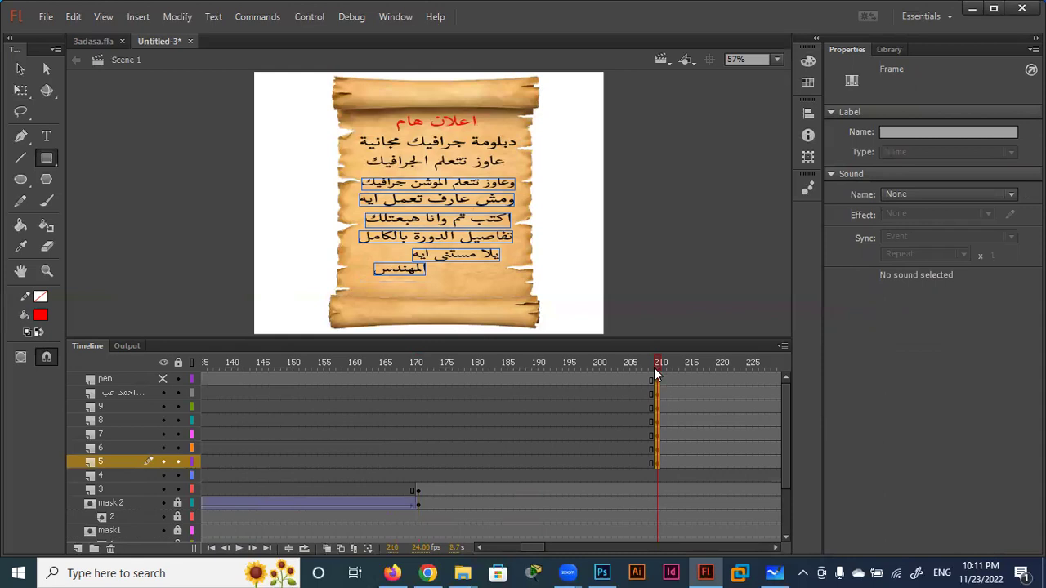
{"action": "mouse_move", "coordinate": [653, 368]}
{"action": "left_mouse_down"}
{"action": "mouse_move", "coordinate": [383, 366]}
{"action": "mouse_move", "coordinate": [648, 374]}
{"action": "mouse_move", "coordinate": [416, 378]}
{"action": "left_mouse_up"}
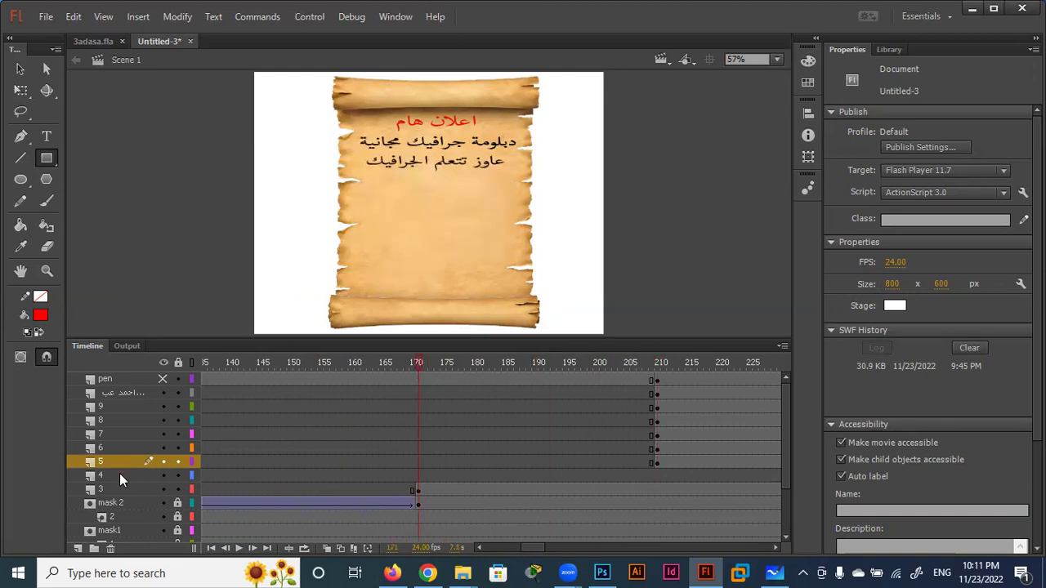
{"action": "left_click", "coordinate": [418, 475]}
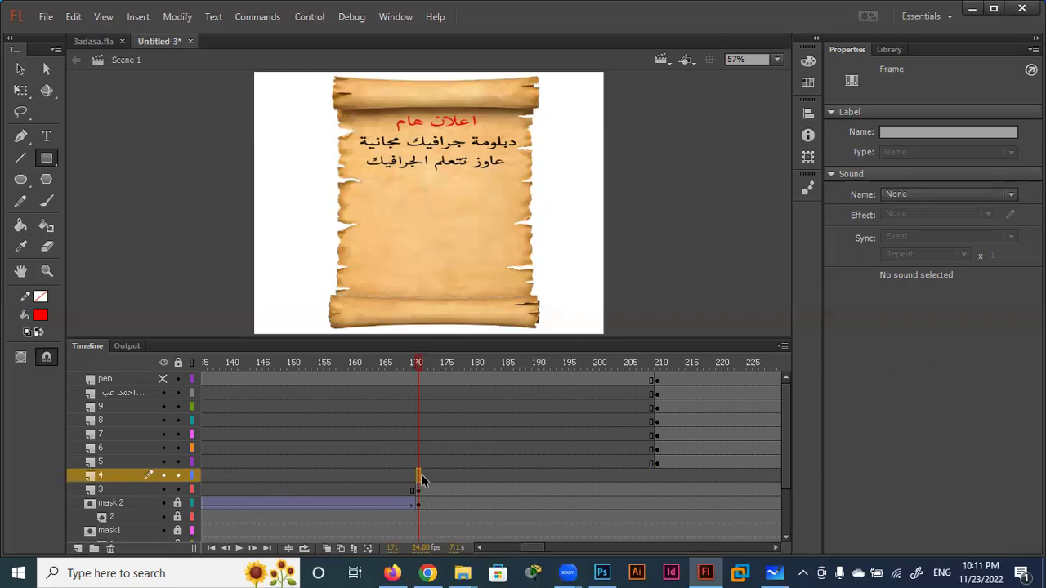
{"action": "mouse_move", "coordinate": [421, 362]}
{"action": "left_mouse_down"}
{"action": "mouse_move", "coordinate": [694, 361]}
{"action": "mouse_move", "coordinate": [552, 362]}
{"action": "mouse_move", "coordinate": [666, 363]}
{"action": "left_mouse_up"}
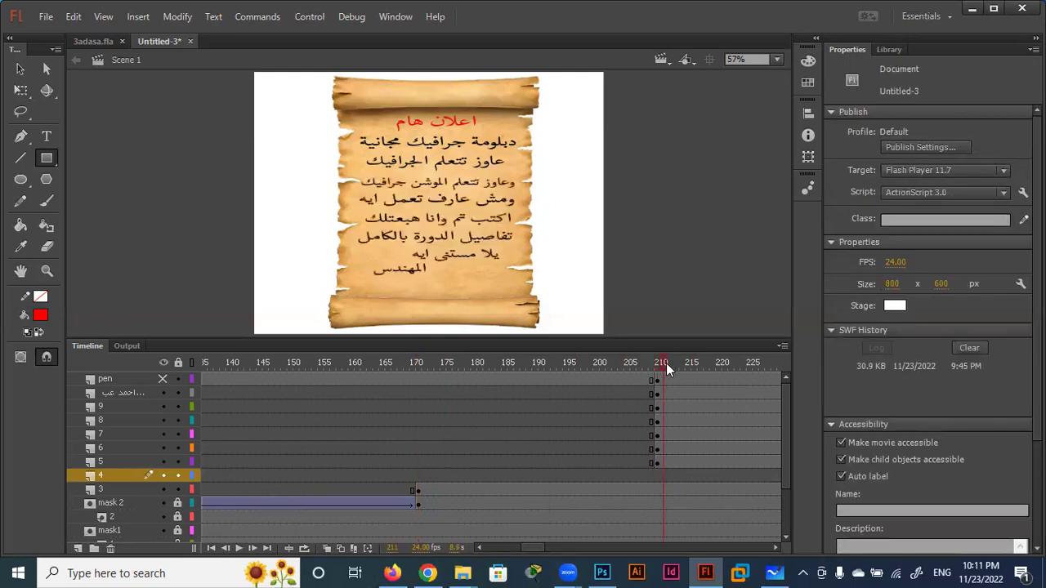
{"action": "key", "text": "ctrl+z"}
{"action": "key", "text": "ctrl+z"}
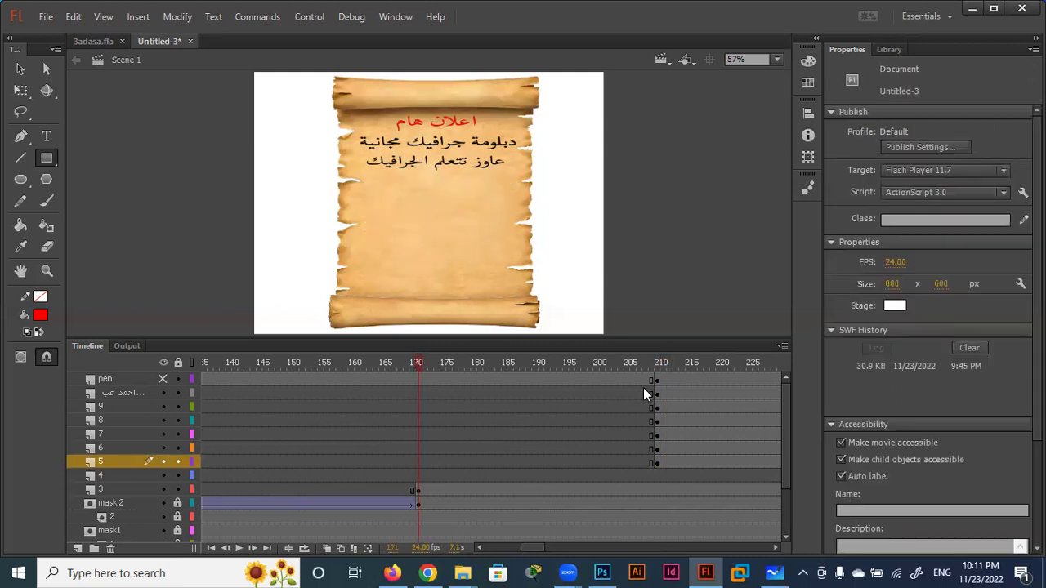
{"action": "key", "text": "ctrl+z"}
{"action": "key", "text": "ctrl+z"}
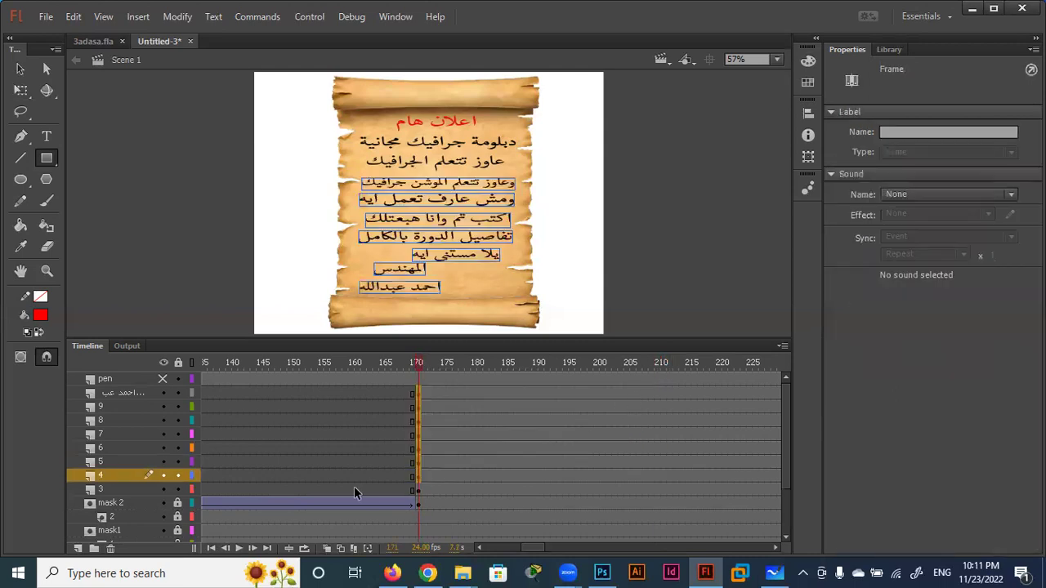
Shift the frame-171 keyframes of layers 4 and above to frame 210 and add a layer above layer 3.
{"action": "left_click", "coordinate": [356, 448]}
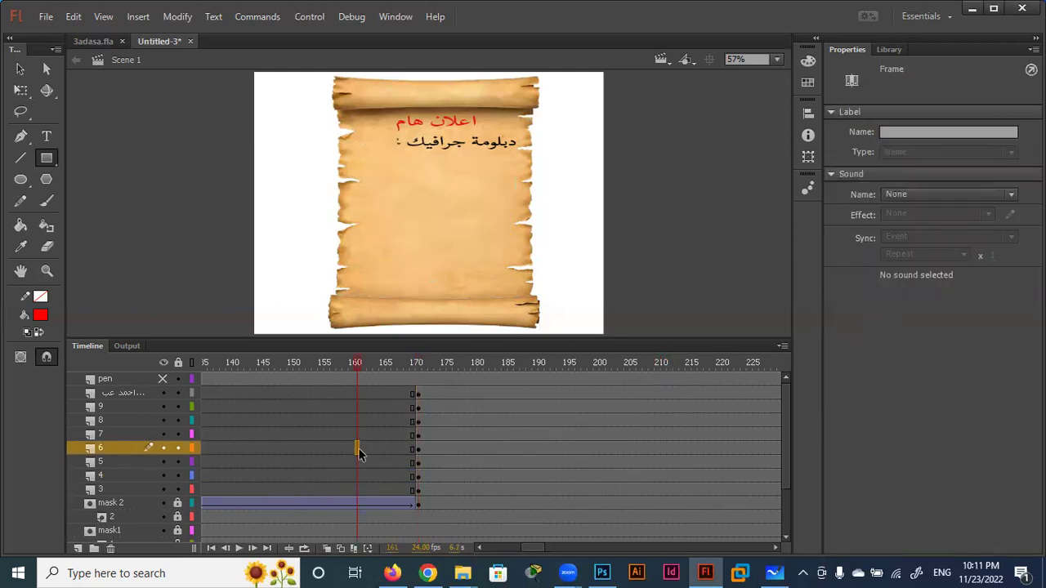
{"action": "left_click", "coordinate": [417, 488]}
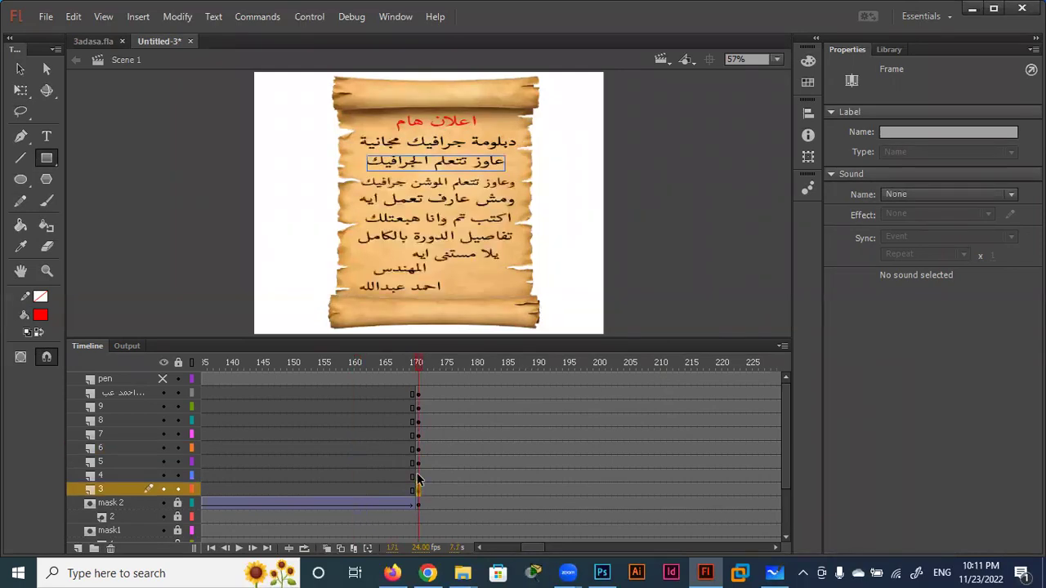
{"action": "left_click", "coordinate": [419, 469]}
{"action": "mouse_move", "coordinate": [417, 402]}
{"action": "left_mouse_down"}
{"action": "mouse_move", "coordinate": [418, 475]}
{"action": "mouse_move", "coordinate": [656, 474]}
{"action": "left_mouse_up"}
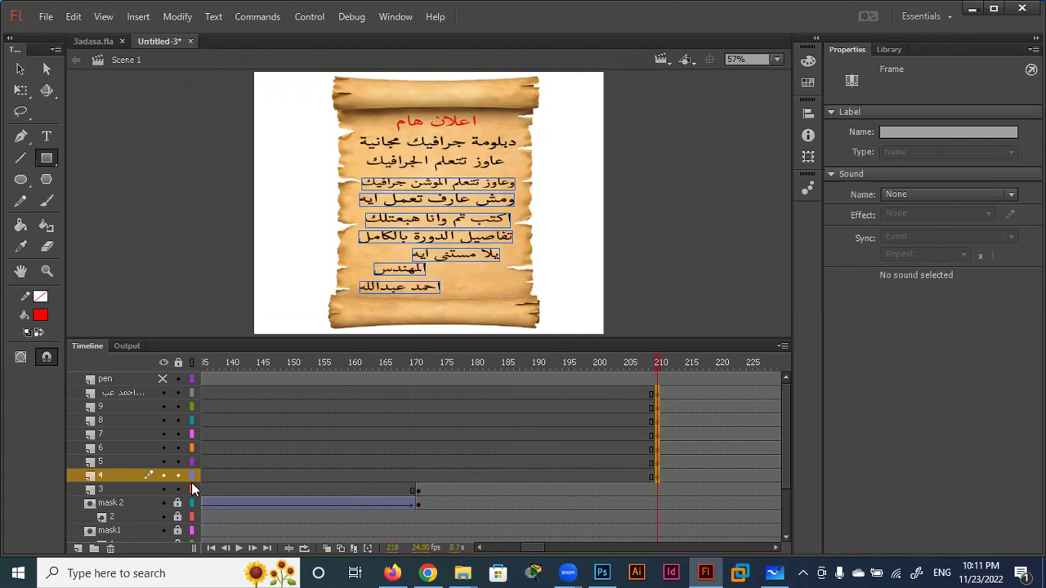
{"action": "left_click", "coordinate": [78, 548]}
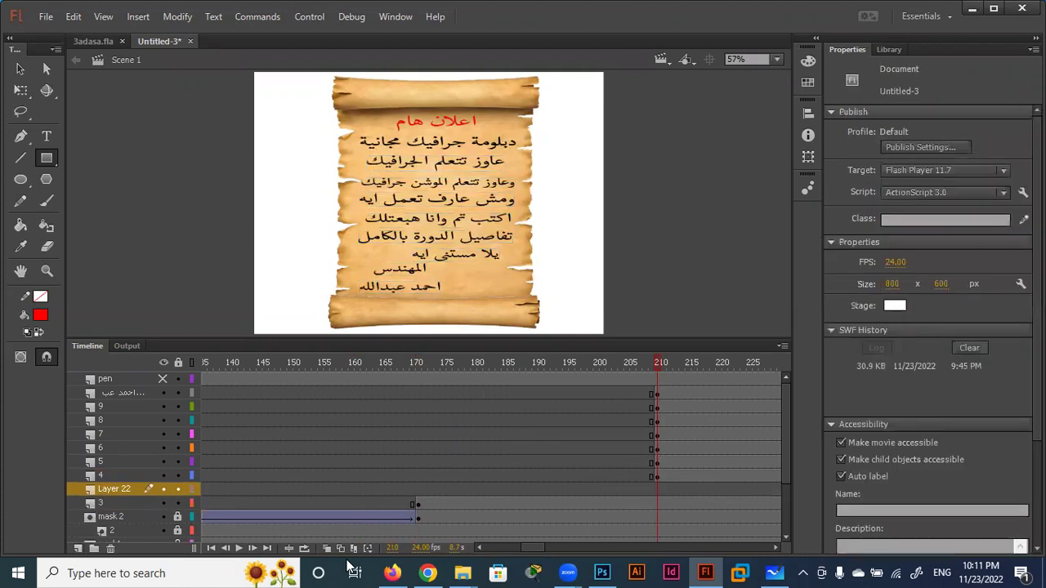
Name the new layer mask3 and draw a red rectangle over the third text line at frame 171.
{"action": "double_click", "coordinate": [114, 488]}
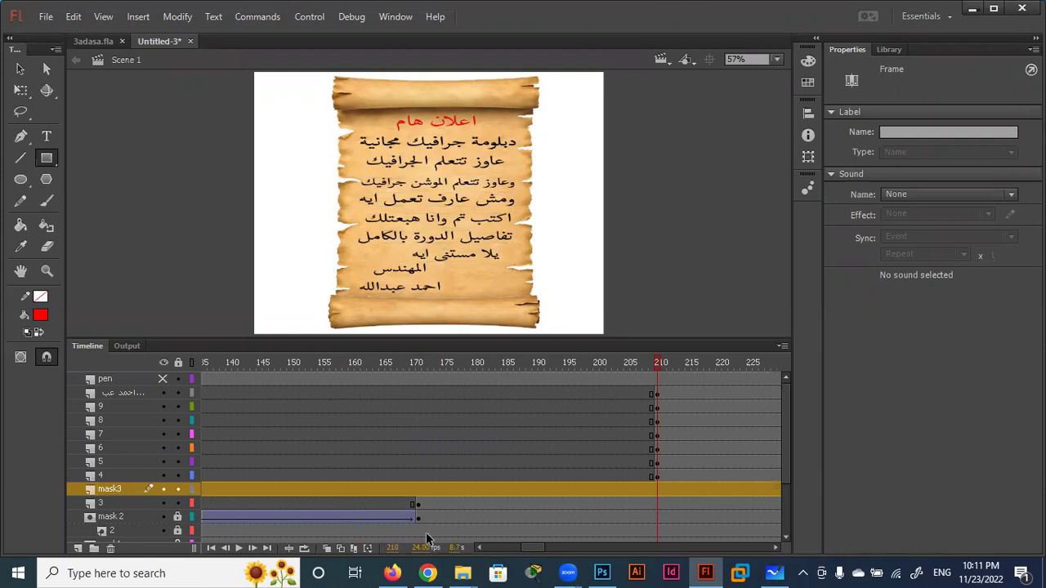
{"action": "type", "text": "mask3"}
{"action": "left_click", "coordinate": [415, 488]}
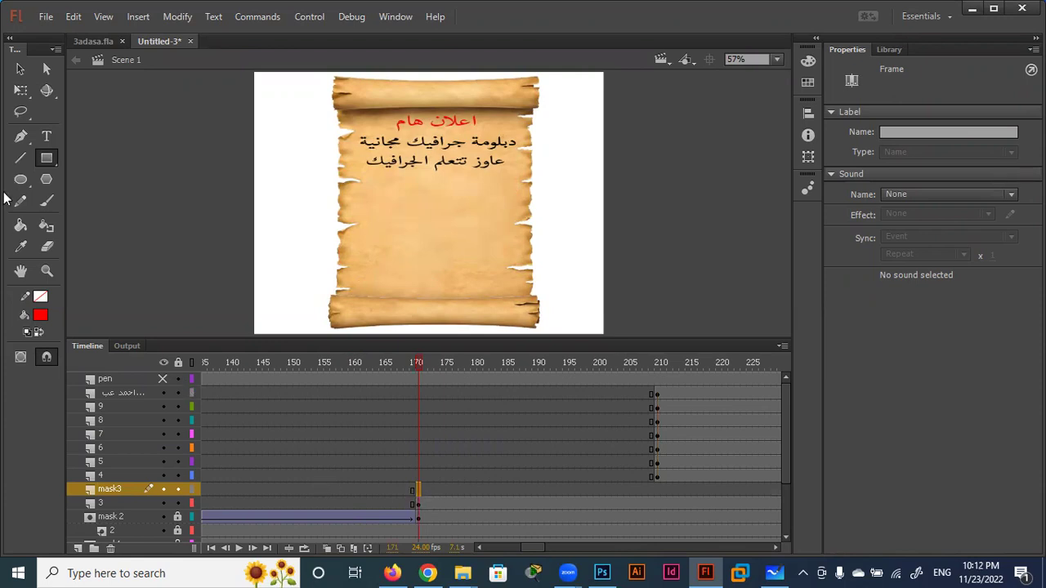
{"action": "left_click", "coordinate": [46, 158]}
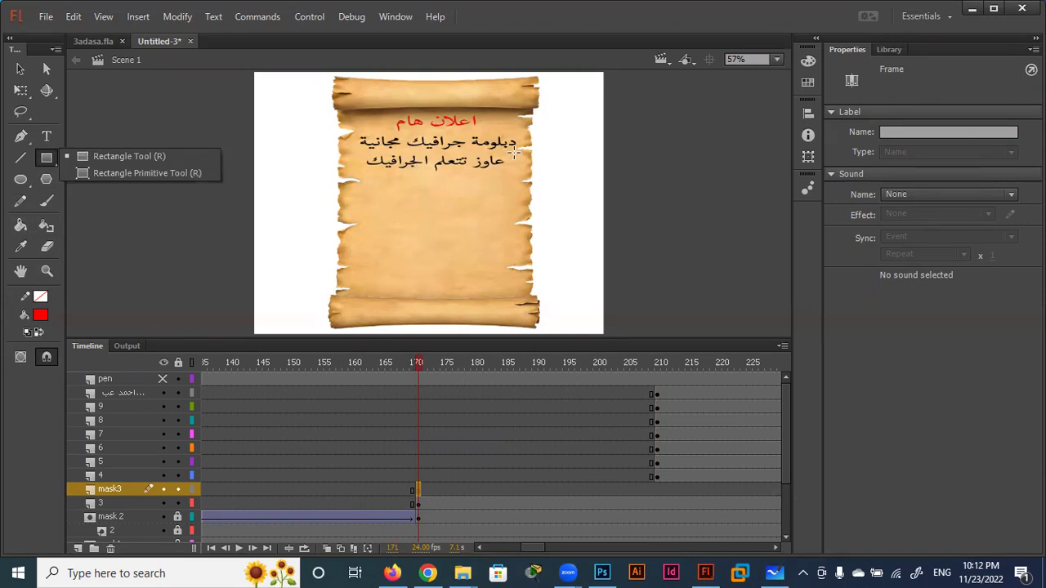
{"action": "left_click_drag", "start_coordinate": [516, 150], "coordinate": [367, 172]}
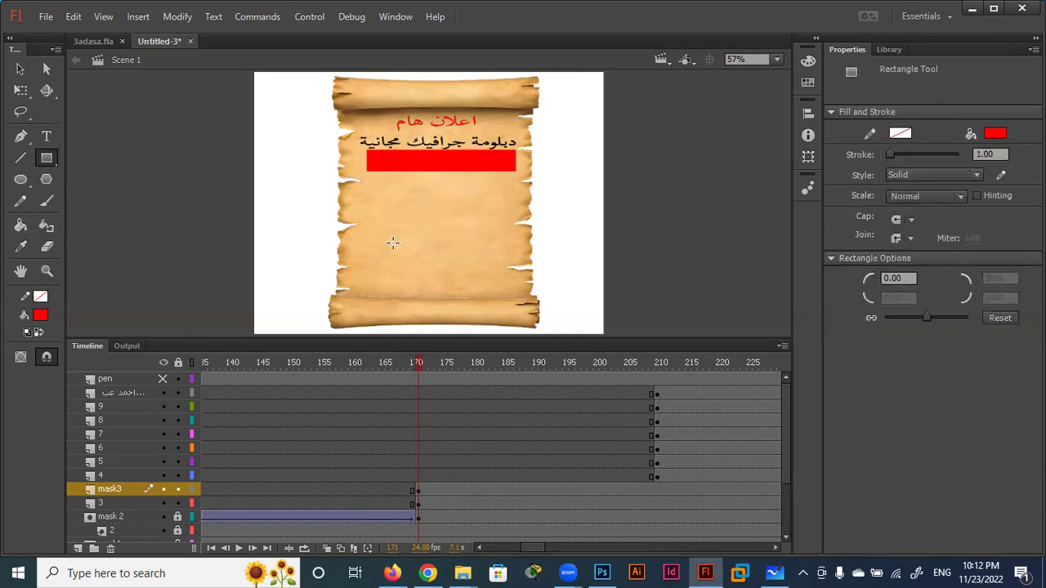
Classic-tween mask3's rectangle from frame 171 to 210, nudging its start position right.
{"action": "left_click", "coordinate": [655, 489]}
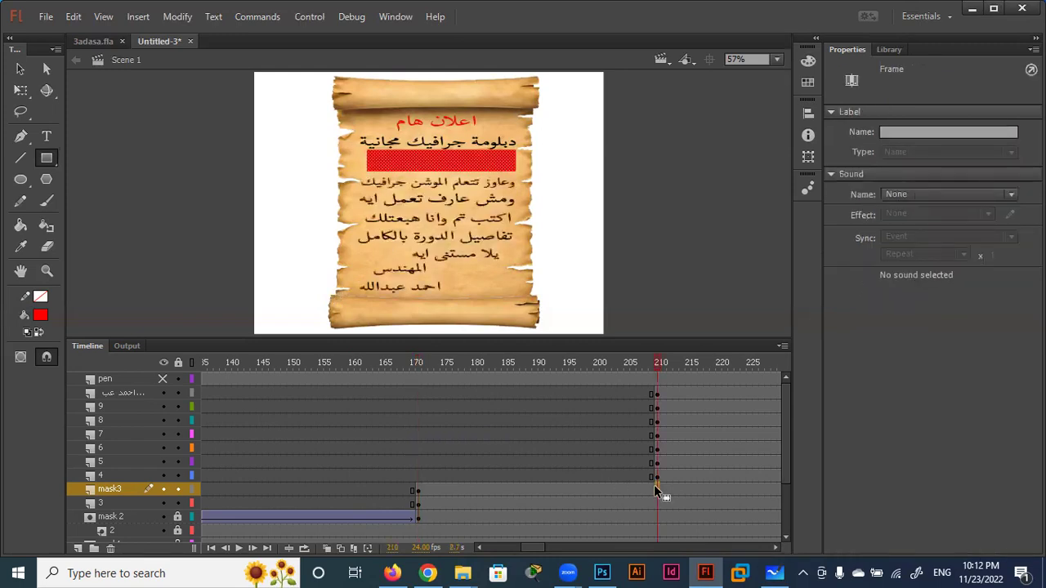
{"action": "right_click", "coordinate": [482, 491]}
{"action": "left_click", "coordinate": [548, 128]}
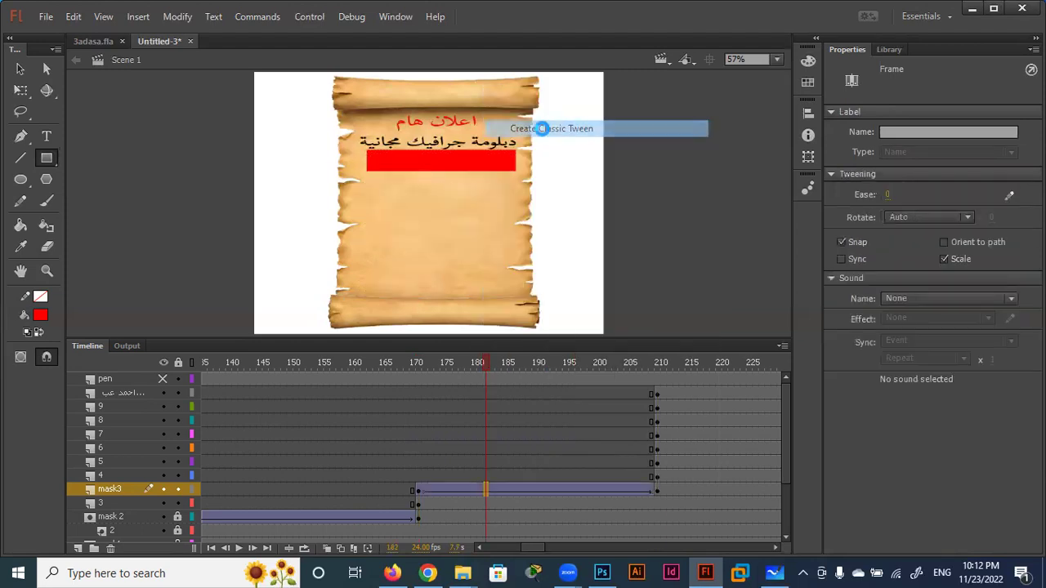
{"action": "left_click", "coordinate": [419, 490]}
{"action": "key", "text": "Right"}
{"action": "key", "text": "Right"}
{"action": "key", "text": "Right"}
{"action": "key", "text": "Right"}
{"action": "key", "text": "Right"}
{"action": "key", "text": "Right"}
{"action": "key", "text": "Right"}
{"action": "key", "text": "Right"}
{"action": "key", "text": "Right"}
{"action": "key", "text": "Right"}
{"action": "key", "text": "Right"}
{"action": "key", "text": "Right"}
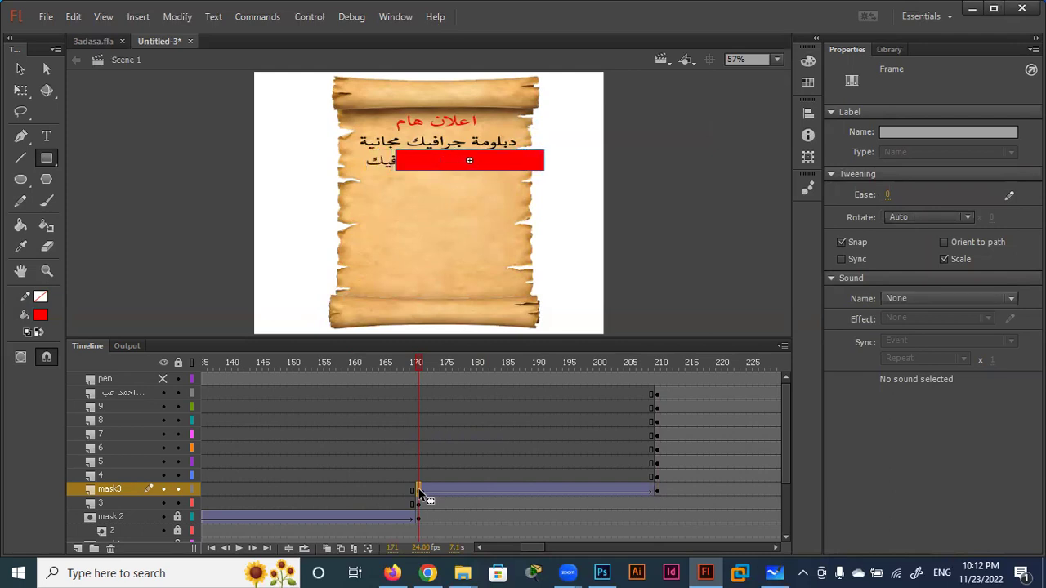
{"action": "key", "text": "Right"}
{"action": "key", "text": "Right"}
{"action": "key", "text": "Right"}
{"action": "key", "text": "Right"}
{"action": "key", "text": "Right"}
{"action": "key", "text": "Right"}
{"action": "key", "text": "Right"}
{"action": "key", "text": "Right"}
{"action": "key", "text": "Right"}
{"action": "key", "text": "Right"}
{"action": "key", "text": "Right"}
{"action": "key", "text": "Right"}
{"action": "key", "text": "Right"}
{"action": "key", "text": "Right"}
{"action": "key", "text": "Right"}
{"action": "key", "text": "Right"}
{"action": "key", "text": "Right"}
{"action": "key", "text": "Right"}
{"action": "key", "text": "Right"}
{"action": "key", "text": "Right"}
{"action": "key", "text": "Right"}
{"action": "key", "text": "Right"}
{"action": "key", "text": "Right"}
{"action": "key", "text": "Right"}
{"action": "key", "text": "Right"}
{"action": "key", "text": "Right"}
{"action": "key", "text": "Right"}
{"action": "key", "text": "Right"}
{"action": "key", "text": "Right"}
{"action": "key", "text": "Right"}
{"action": "key", "text": "Right"}
{"action": "key", "text": "Right"}
{"action": "key", "text": "Right"}
{"action": "key", "text": "Left"}
{"action": "key", "text": "Left"}
{"action": "key", "text": "Left"}
{"action": "key", "text": "Left"}
{"action": "key", "text": "Left"}
{"action": "key", "text": "Left"}
{"action": "key", "text": "Left"}
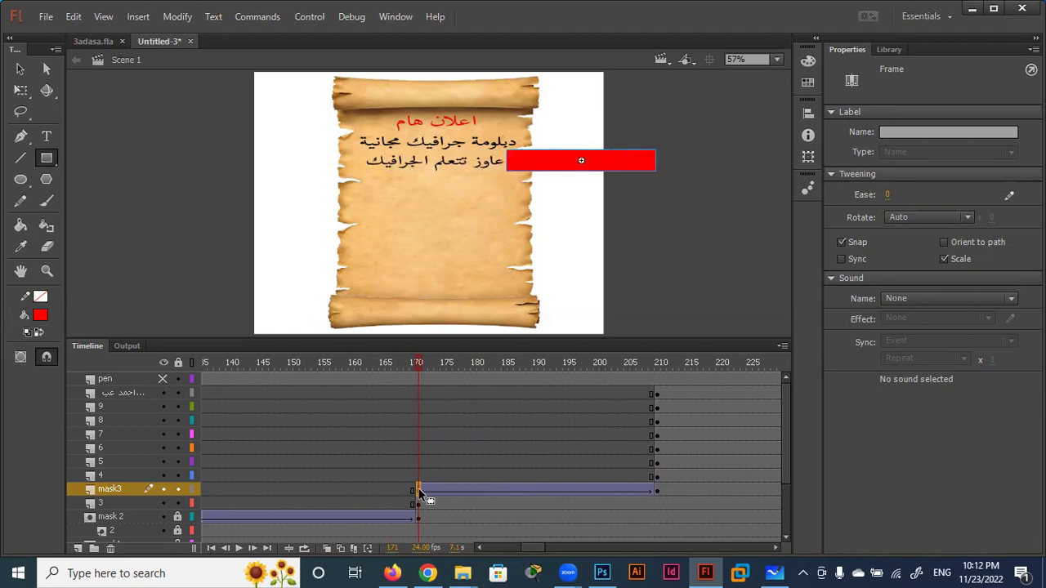
{"action": "mouse_move", "coordinate": [418, 357]}
{"action": "left_mouse_down"}
{"action": "mouse_move", "coordinate": [678, 361]}
{"action": "mouse_move", "coordinate": [660, 364]}
{"action": "left_mouse_up"}
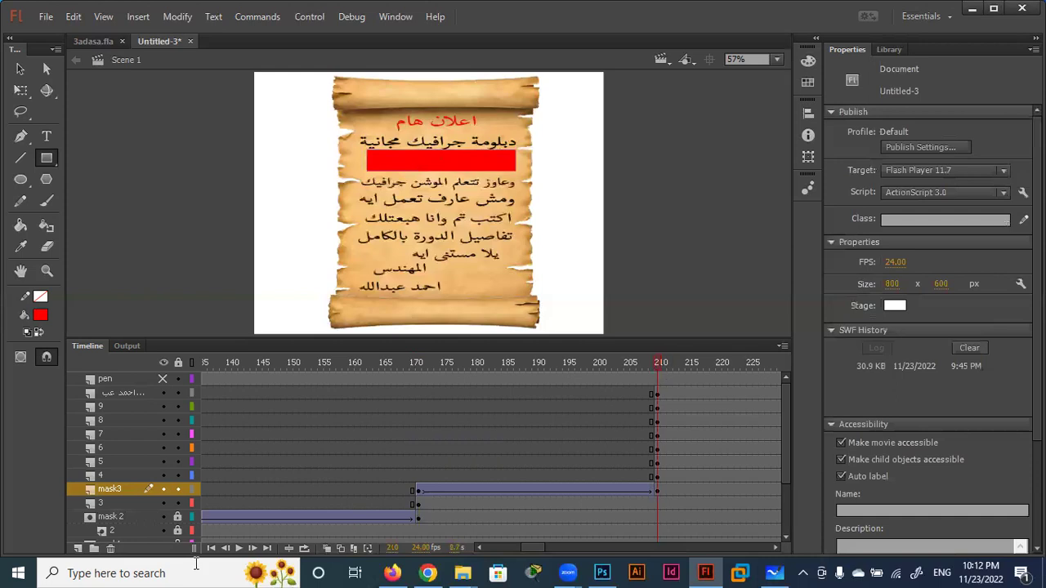
Set mask3 as a mask over layer 3 and scrub to preview the reveal.
{"action": "right_click", "coordinate": [106, 488]}
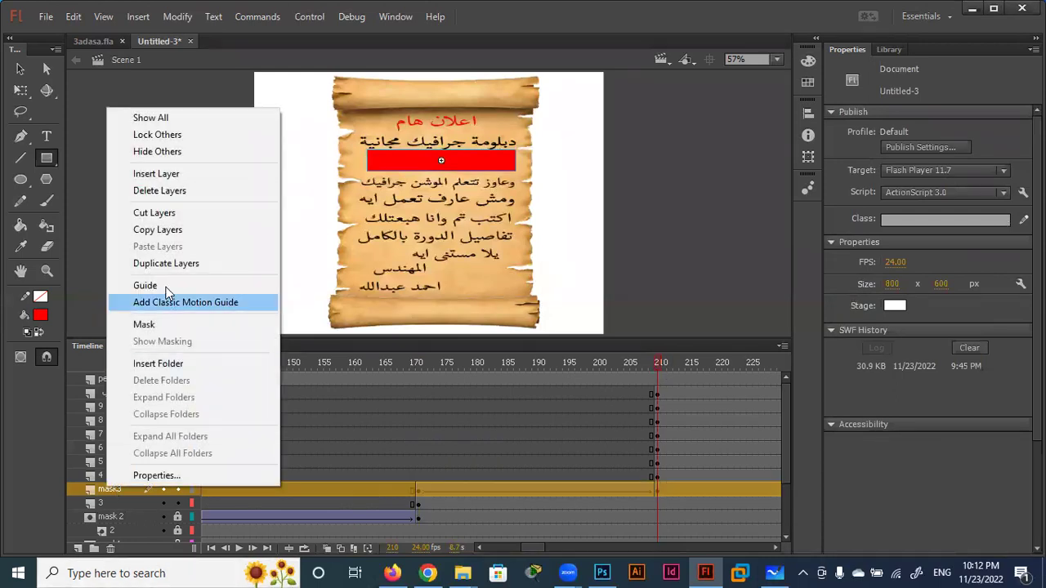
{"action": "left_click", "coordinate": [146, 320]}
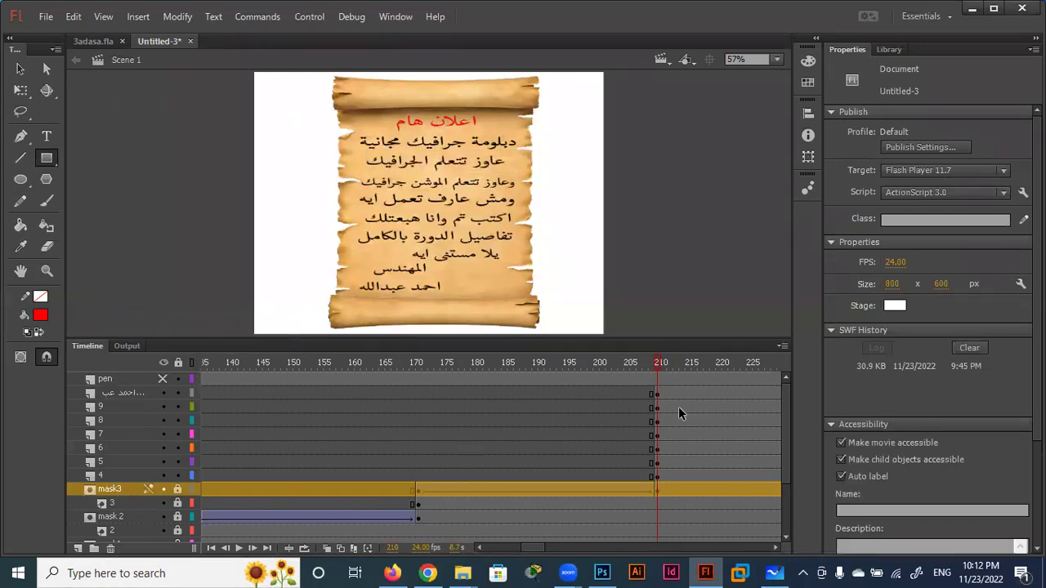
{"action": "left_click_drag", "start_coordinate": [656, 361], "coordinate": [158, 374]}
{"action": "left_click_drag", "start_coordinate": [371, 382], "coordinate": [783, 381]}
{"action": "mouse_move", "coordinate": [631, 385]}
{"action": "left_mouse_down"}
{"action": "mouse_move", "coordinate": [601, 385]}
{"action": "mouse_move", "coordinate": [623, 385]}
{"action": "left_mouse_up"}
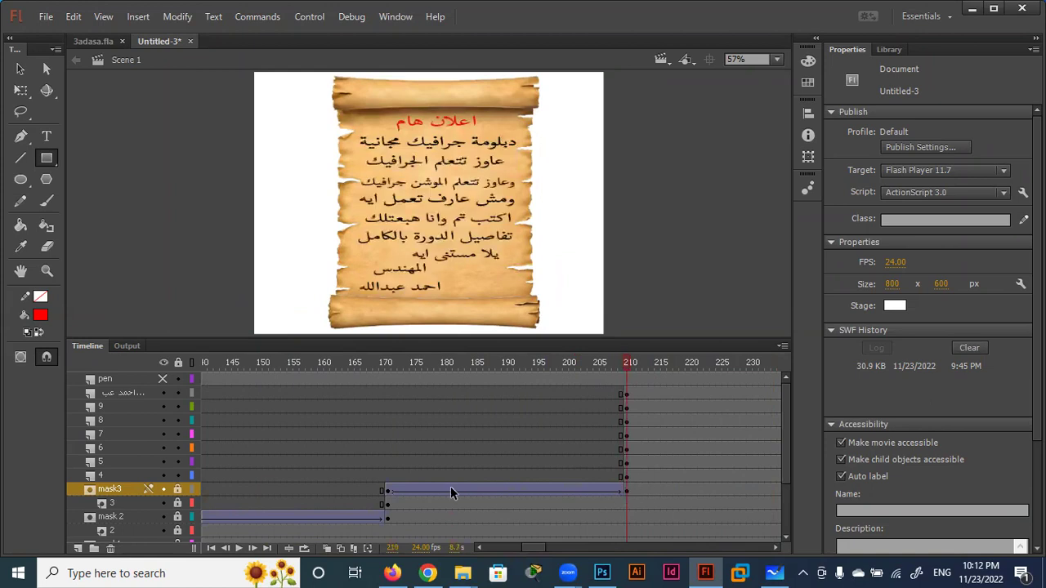
Drag the frame-210 keyframes of layers 5 and above to about frame 246.
{"action": "left_click", "coordinate": [124, 475]}
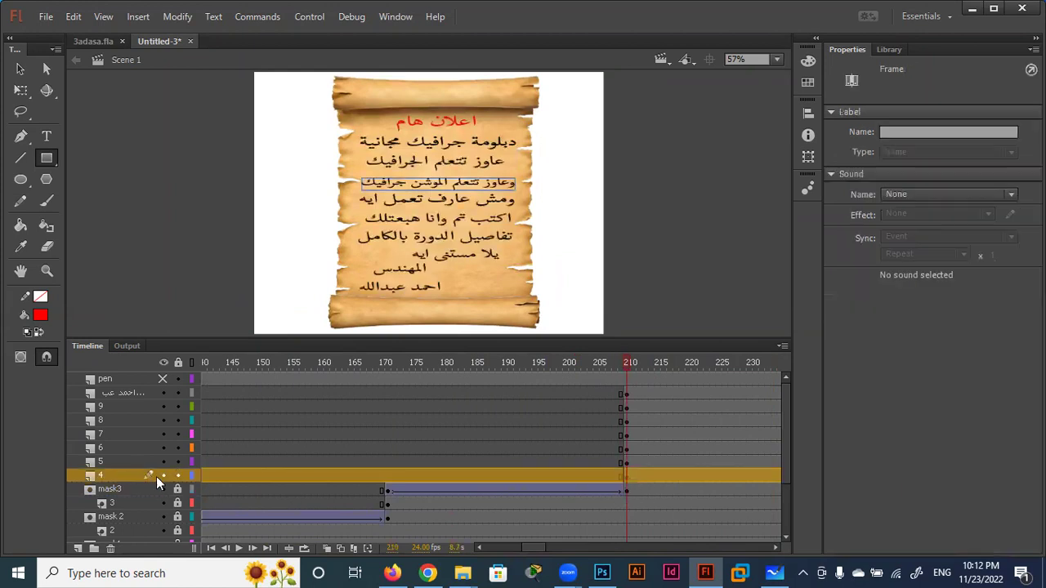
{"action": "left_click_drag", "start_coordinate": [627, 462], "coordinate": [627, 422]}
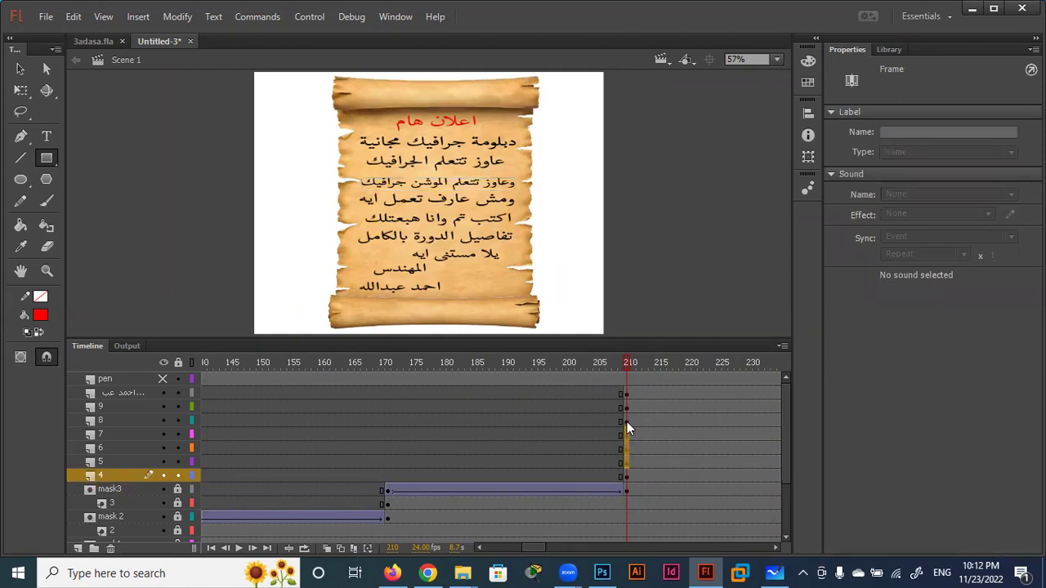
{"action": "left_click_drag", "start_coordinate": [627, 463], "coordinate": [662, 463]}
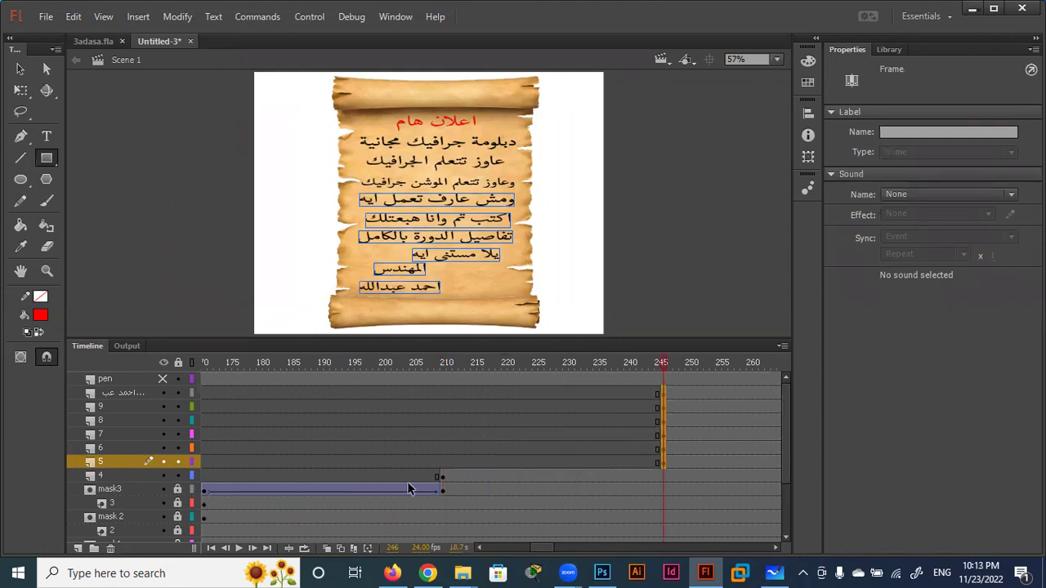
Add a new layer above layer 4 and name it mask 4.
{"action": "left_click", "coordinate": [442, 476]}
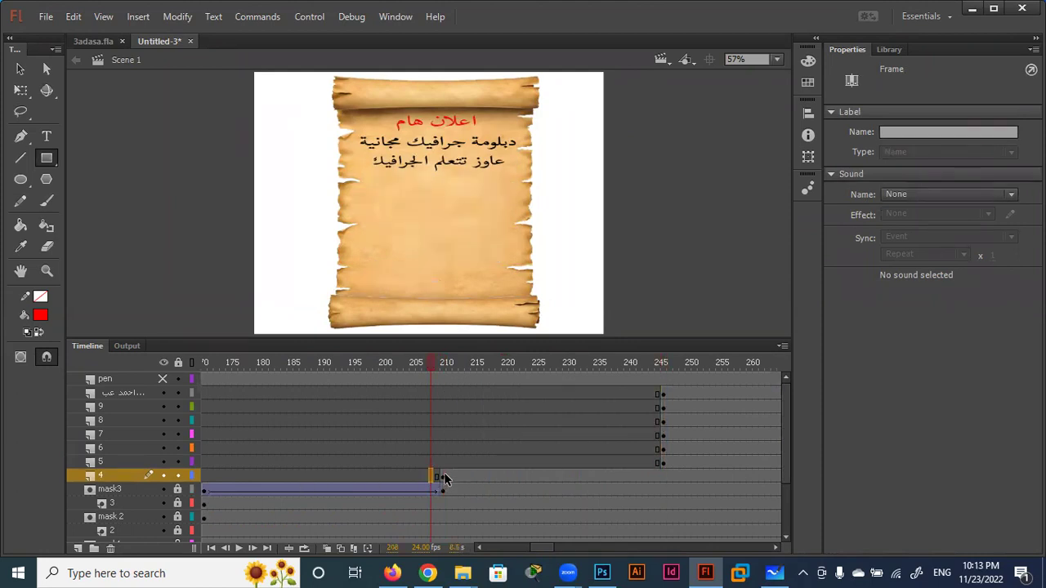
{"action": "left_click", "coordinate": [78, 548]}
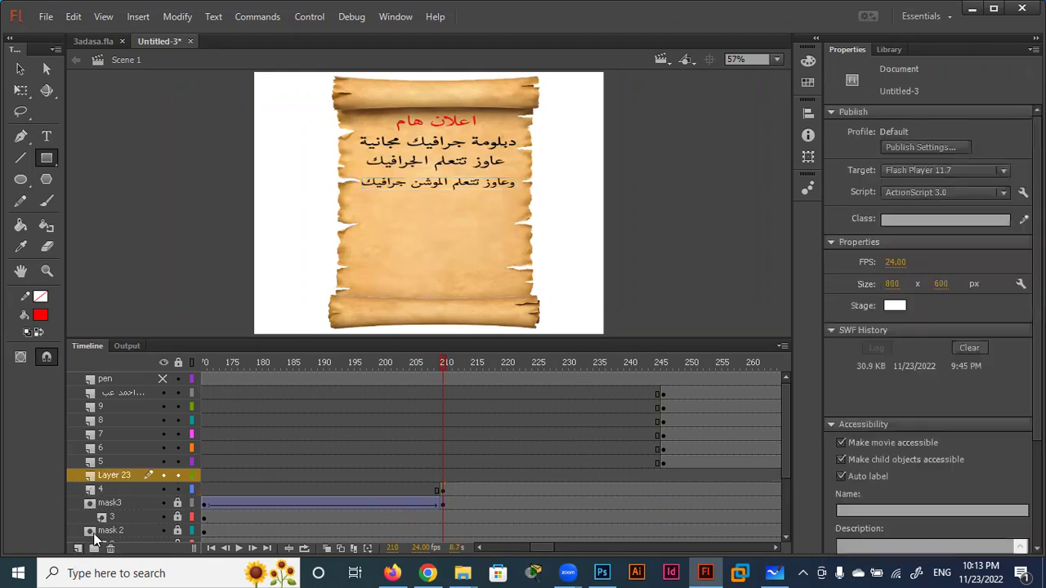
{"action": "double_click", "coordinate": [112, 476]}
{"action": "type", "text": "mask 4"}
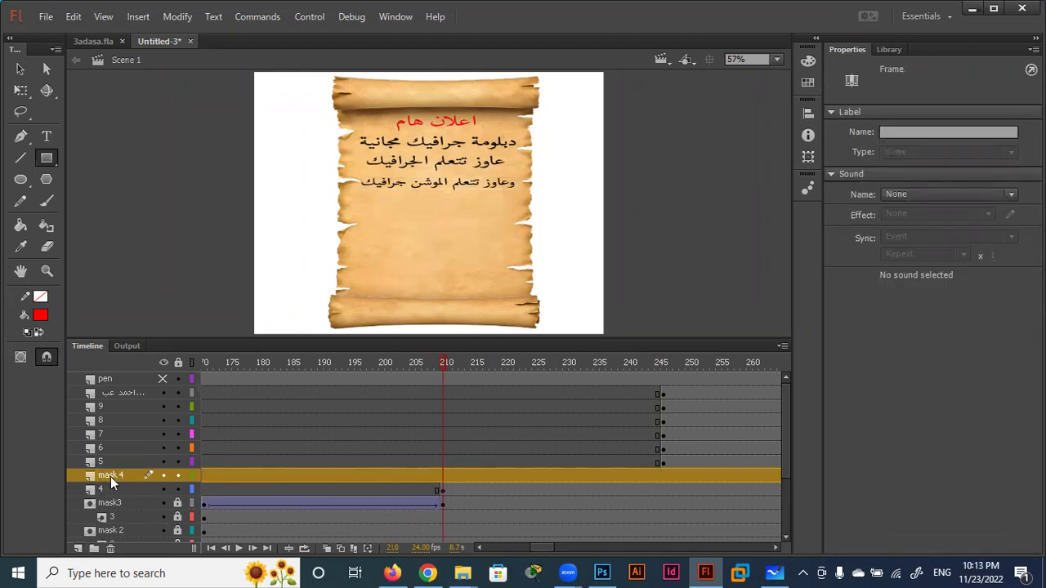
{"action": "left_click_drag", "start_coordinate": [170, 339], "coordinate": [174, 165]}
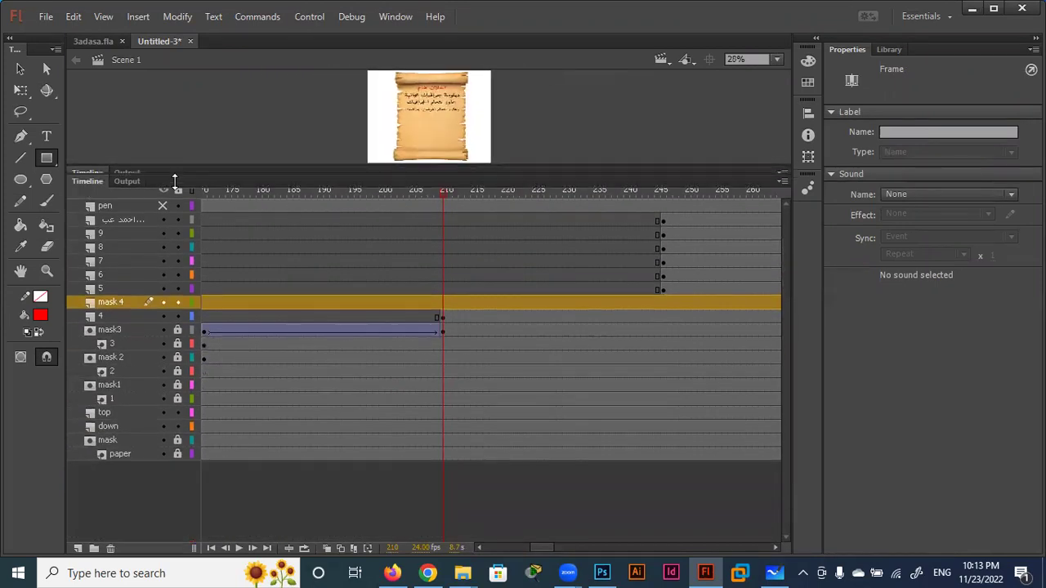
{"action": "left_click_drag", "start_coordinate": [174, 165], "coordinate": [174, 317]}
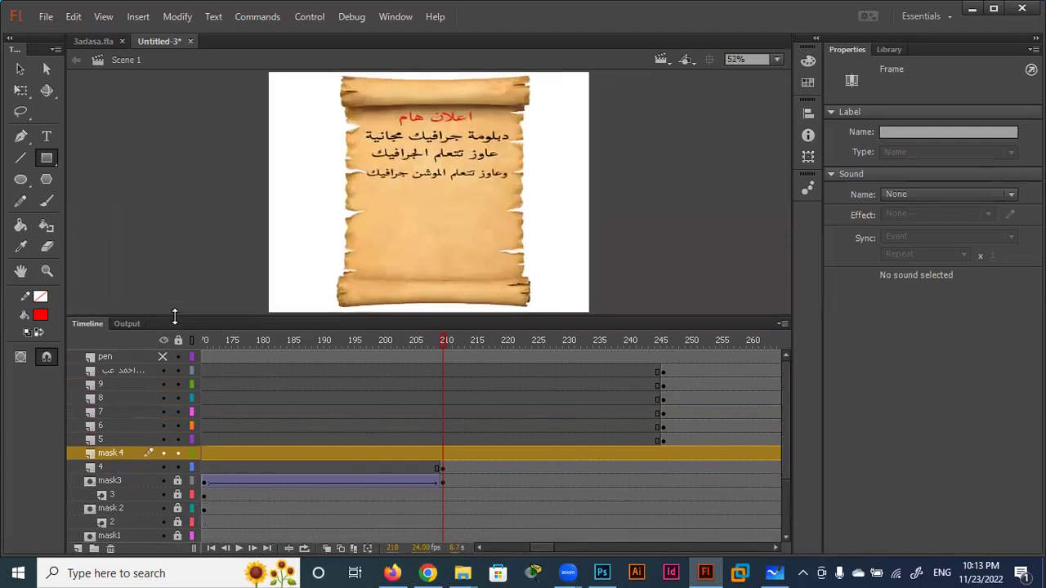
Draw a red rectangle over the fourth text line at frame 210 and classic-tween it to frame 245.
{"action": "left_click", "coordinate": [443, 454]}
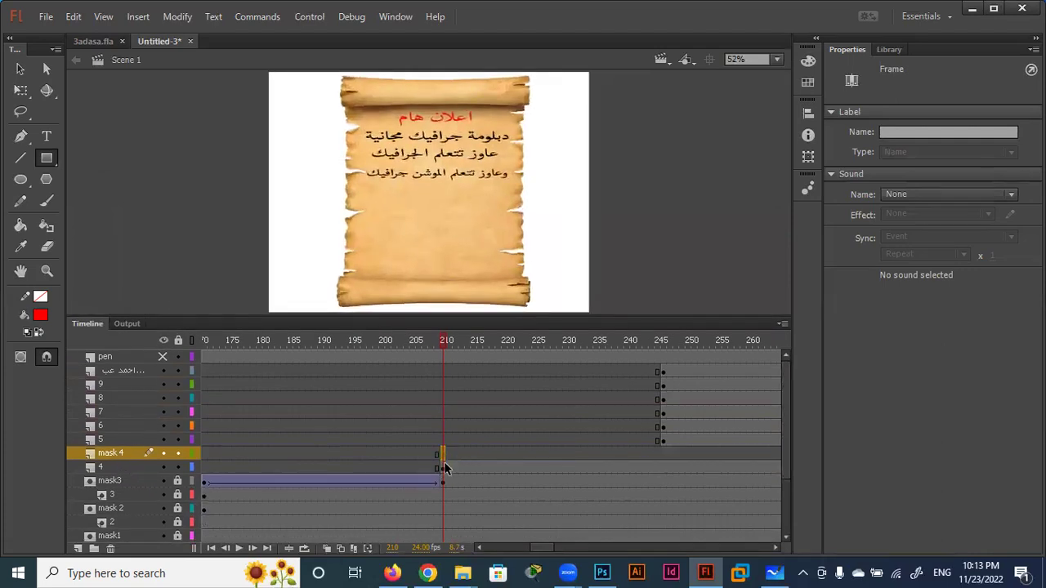
{"action": "left_click_drag", "start_coordinate": [453, 317], "coordinate": [453, 380]}
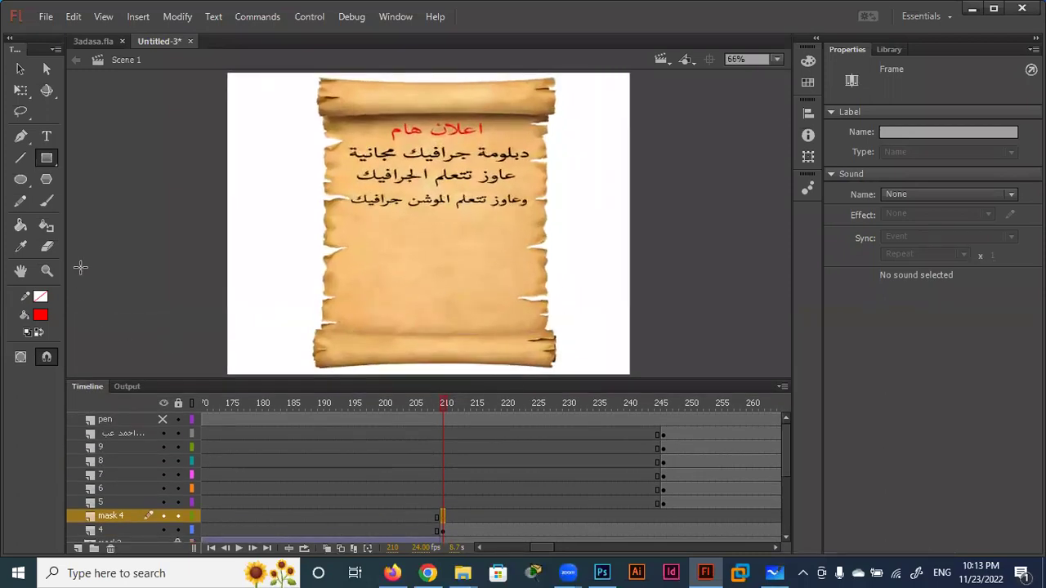
{"action": "left_click", "coordinate": [45, 157]}
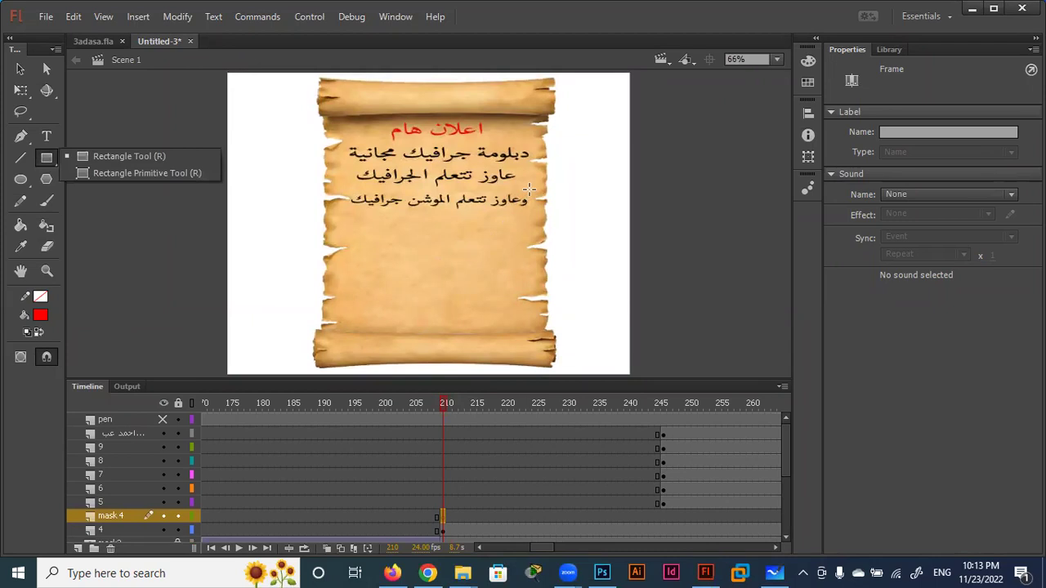
{"action": "left_click_drag", "start_coordinate": [531, 188], "coordinate": [350, 212]}
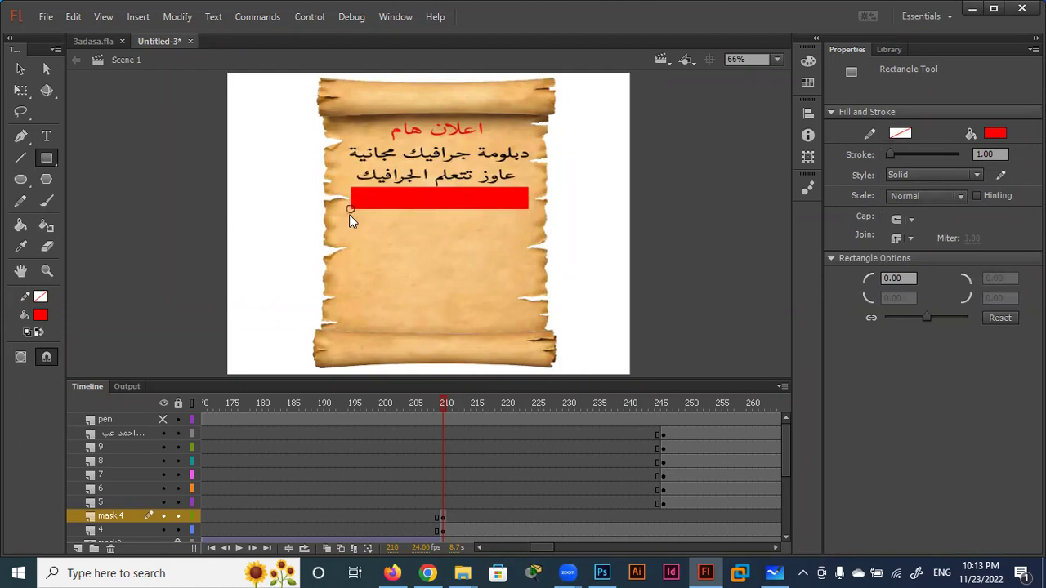
{"action": "left_click", "coordinate": [662, 517]}
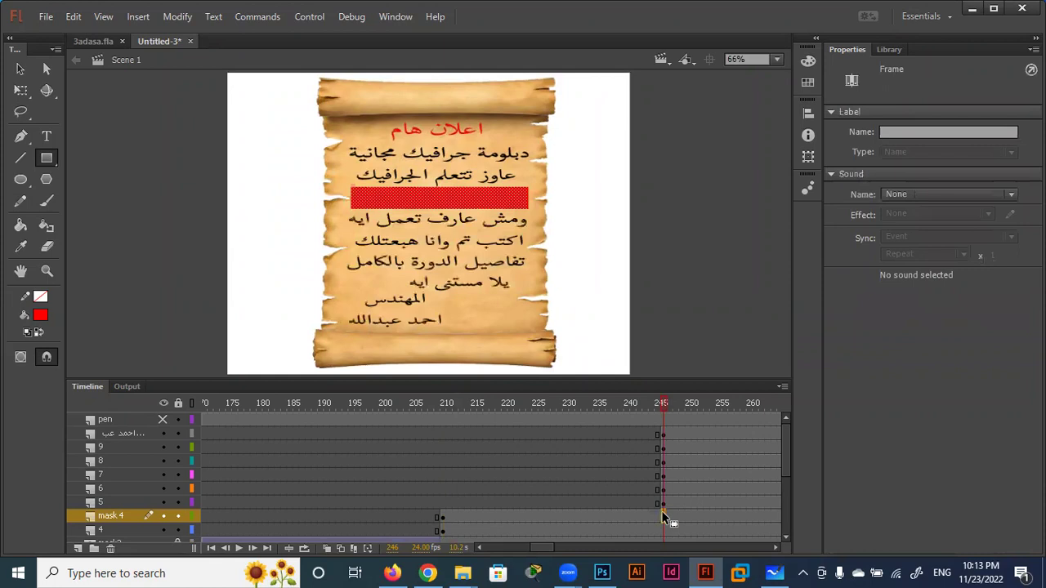
{"action": "right_click", "coordinate": [585, 517]}
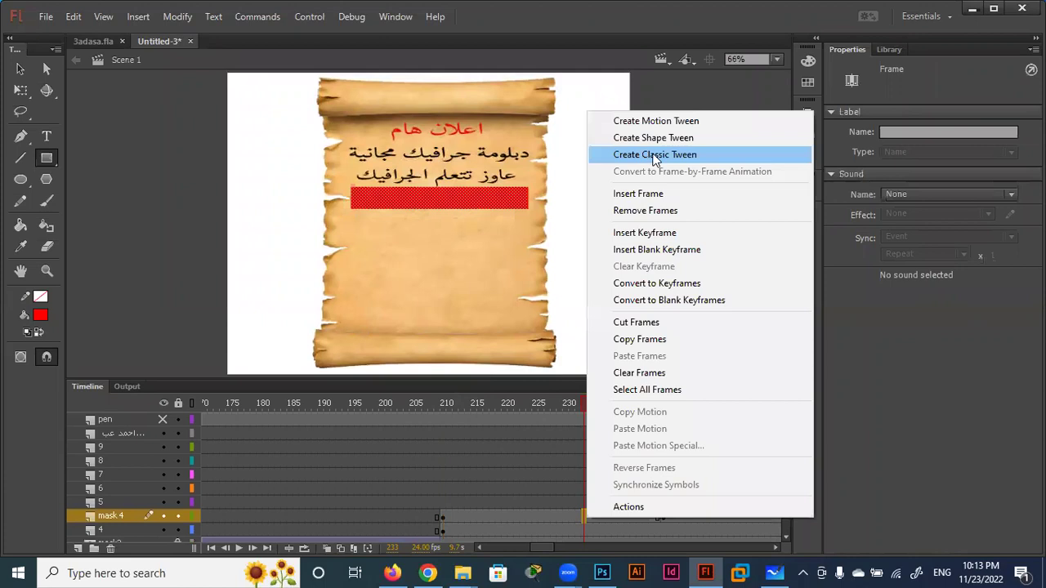
{"action": "left_click", "coordinate": [654, 155]}
Offset the tween's starting rectangle to the right and make mask 4 a mask layer.
{"action": "left_click", "coordinate": [444, 518]}
{"action": "key", "text": "Right"}
{"action": "key", "text": "Right"}
{"action": "key", "text": "Right"}
{"action": "key", "text": "Right"}
{"action": "key", "text": "Right"}
{"action": "key", "text": "Right"}
{"action": "key", "text": "Right"}
{"action": "key", "text": "Right"}
{"action": "key", "text": "Right"}
{"action": "key", "text": "Right"}
{"action": "key", "text": "Right"}
{"action": "key", "text": "Right"}
{"action": "key", "text": "Right"}
{"action": "key", "text": "Right"}
{"action": "key", "text": "Right"}
{"action": "key", "text": "Right"}
{"action": "key", "text": "Right"}
{"action": "key", "text": "Right"}
{"action": "key", "text": "Right"}
{"action": "key", "text": "Right"}
{"action": "key", "text": "Right"}
{"action": "key", "text": "Right"}
{"action": "key", "text": "Right"}
{"action": "key", "text": "Right"}
{"action": "key", "text": "Right"}
{"action": "key", "text": "Right"}
{"action": "key", "text": "Right"}
{"action": "key", "text": "Right"}
{"action": "key", "text": "Right"}
{"action": "key", "text": "Right"}
{"action": "key", "text": "Right"}
{"action": "key", "text": "Right"}
{"action": "key", "text": "Right"}
{"action": "key", "text": "Right"}
{"action": "key", "text": "Right"}
{"action": "key", "text": "Right"}
{"action": "key", "text": "Right"}
{"action": "key", "text": "Right"}
{"action": "key", "text": "Right"}
{"action": "key", "text": "Right"}
{"action": "key", "text": "Right"}
{"action": "key", "text": "Right"}
{"action": "key", "text": "Right"}
{"action": "key", "text": "Right"}
{"action": "key", "text": "Right"}
{"action": "key", "text": "Right"}
{"action": "key", "text": "Right"}
{"action": "key", "text": "Right"}
{"action": "key", "text": "Right"}
{"action": "key", "text": "Right"}
{"action": "key", "text": "Right"}
{"action": "key", "text": "Right"}
{"action": "key", "text": "Right"}
{"action": "key", "text": "Right"}
{"action": "key", "text": "Right"}
{"action": "key", "text": "Right"}
{"action": "key", "text": "Right"}
{"action": "key", "text": "Right"}
{"action": "key", "text": "Right"}
{"action": "key", "text": "Right"}
{"action": "key", "text": "Left"}
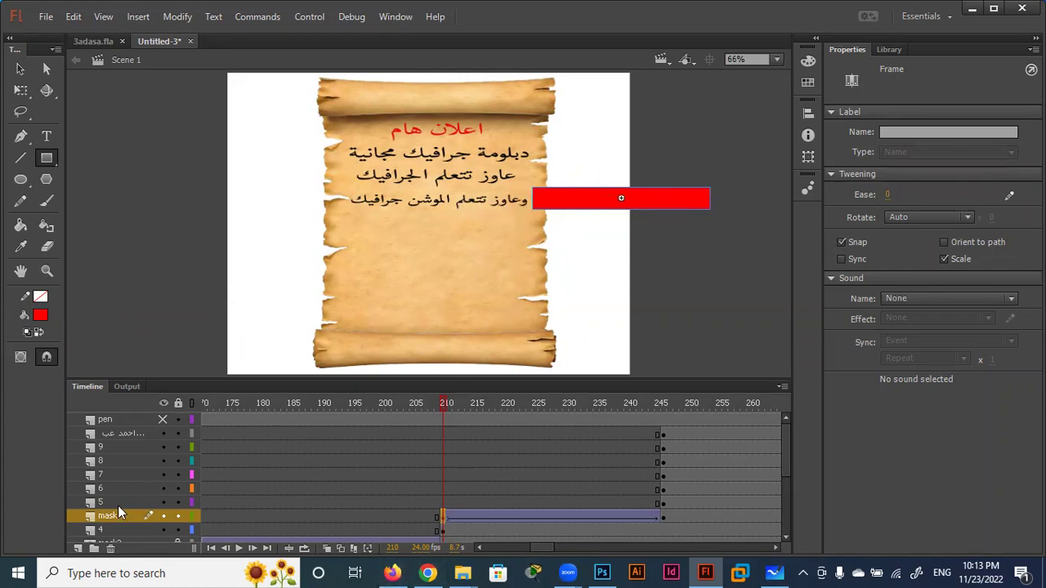
{"action": "right_click", "coordinate": [118, 511]}
{"action": "left_click", "coordinate": [160, 348]}
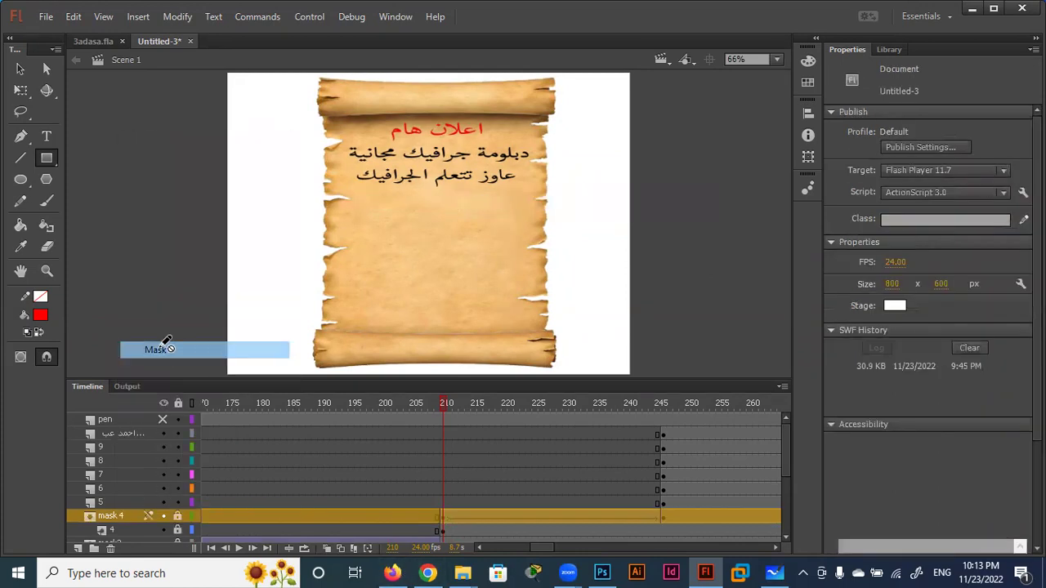
Move the frame-245 keyframes of layers 6 and above to frame 295 and add a layer above layer 5.
{"action": "left_click", "coordinate": [107, 501]}
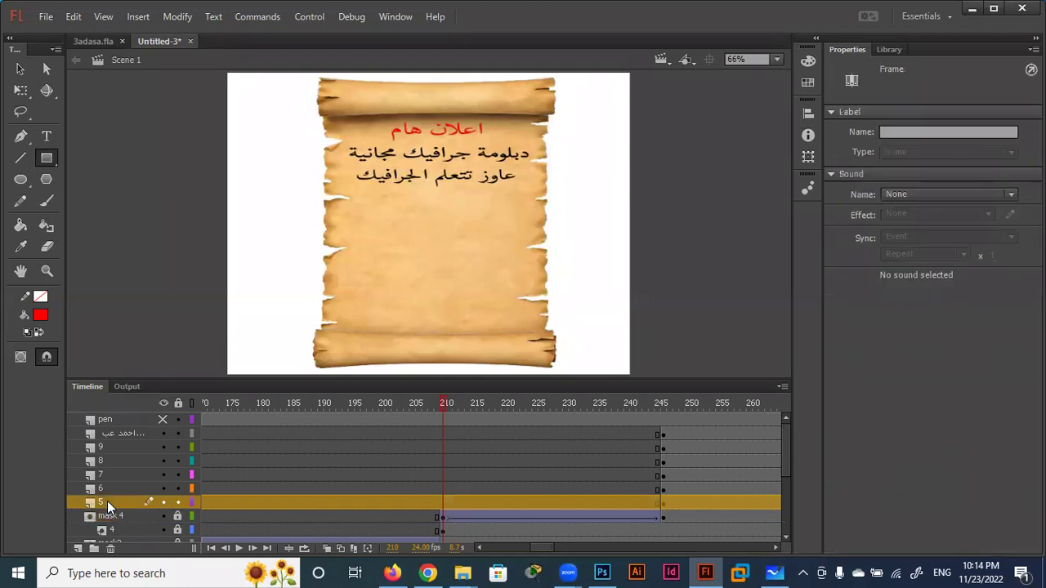
{"action": "mouse_move", "coordinate": [666, 490]}
{"action": "left_mouse_down"}
{"action": "mouse_move", "coordinate": [664, 463]}
{"action": "mouse_move", "coordinate": [788, 483]}
{"action": "mouse_move", "coordinate": [658, 477]}
{"action": "left_mouse_up"}
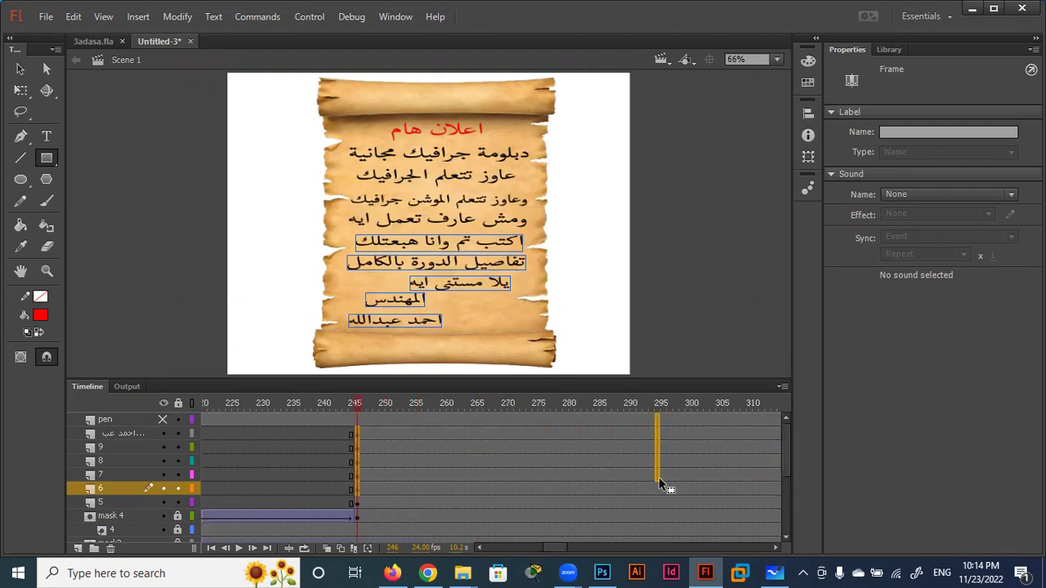
{"action": "left_click_drag", "start_coordinate": [659, 478], "coordinate": [657, 489]}
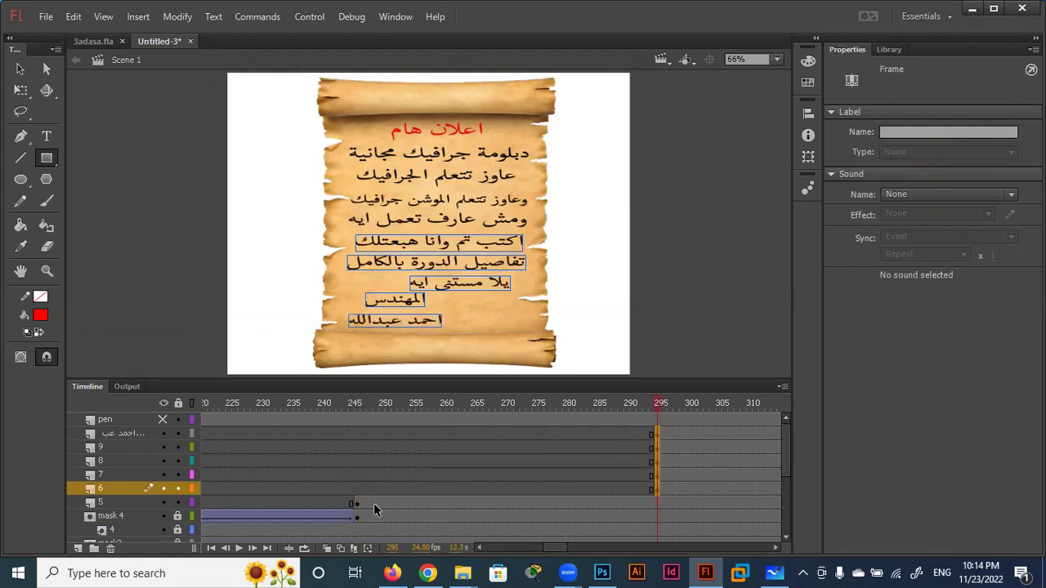
{"action": "left_click", "coordinate": [116, 500]}
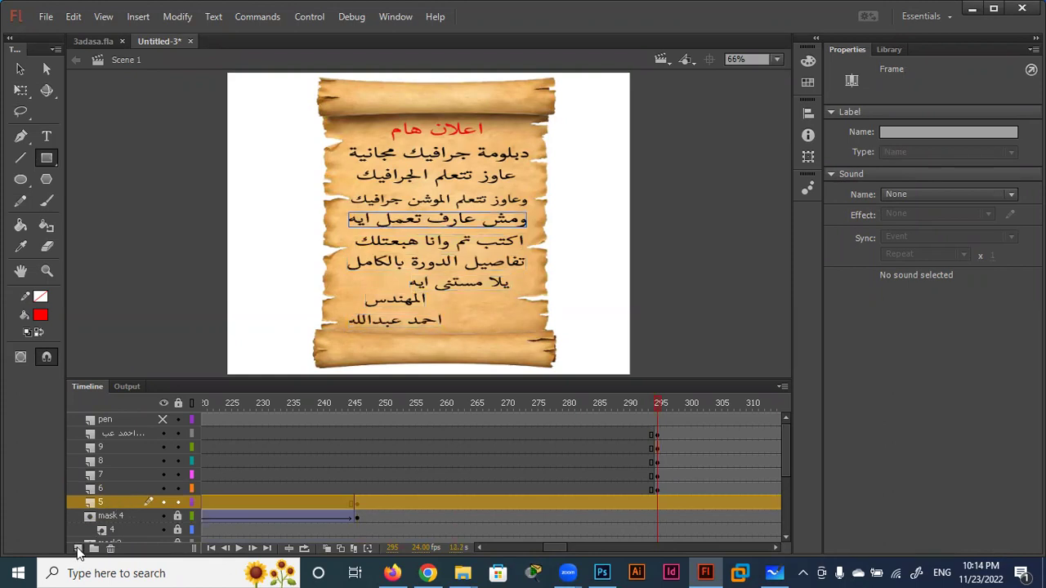
{"action": "left_click", "coordinate": [78, 549]}
{"action": "left_click", "coordinate": [357, 504]}
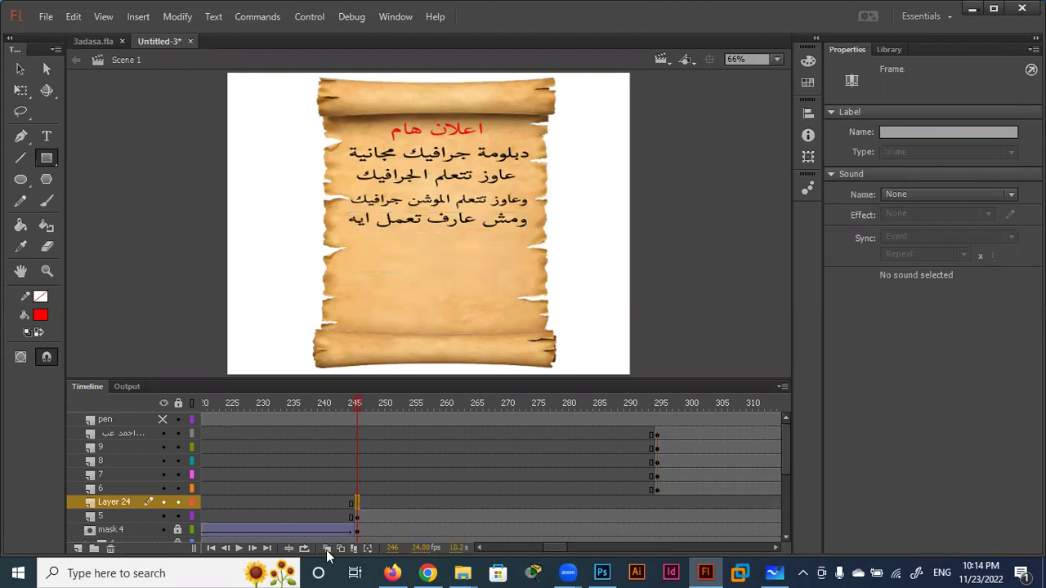
Name the new layer mask 5, hide layer 5, and draw a red bar over the fifth line.
{"action": "double_click", "coordinate": [124, 502]}
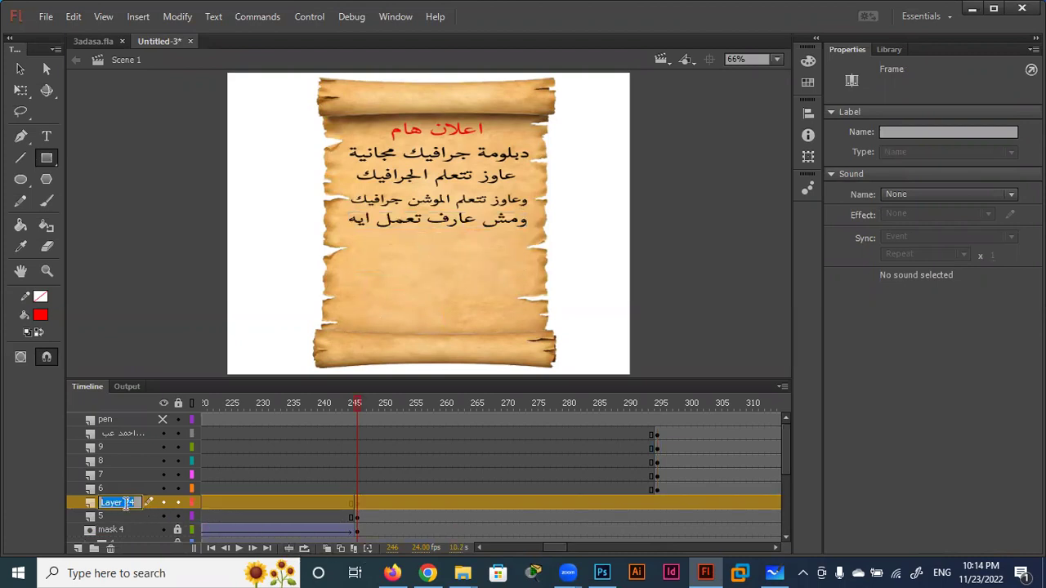
{"action": "type", "text": "mask 5"}
{"action": "left_click", "coordinate": [162, 516]}
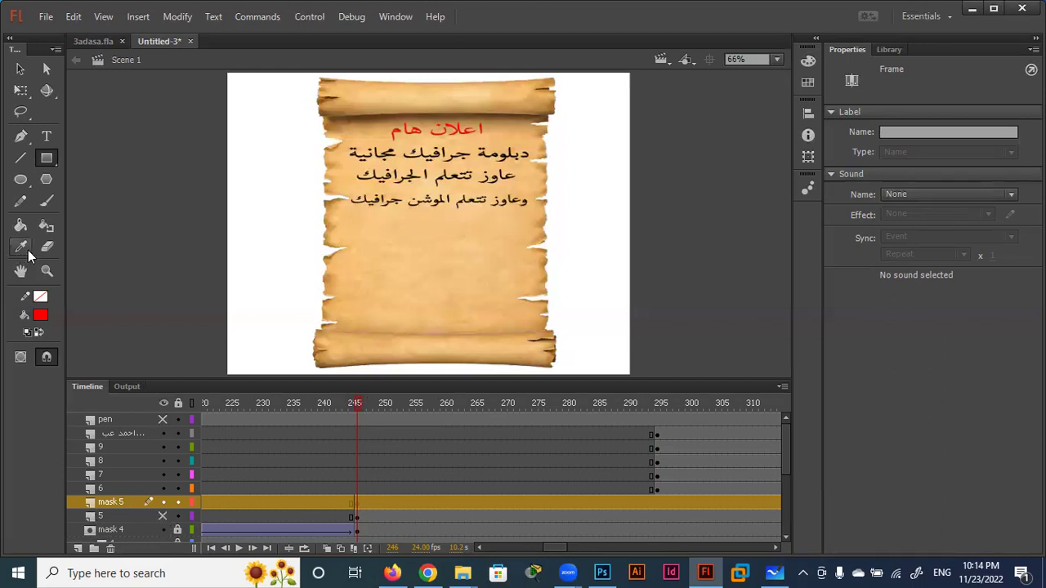
{"action": "left_click", "coordinate": [46, 158]}
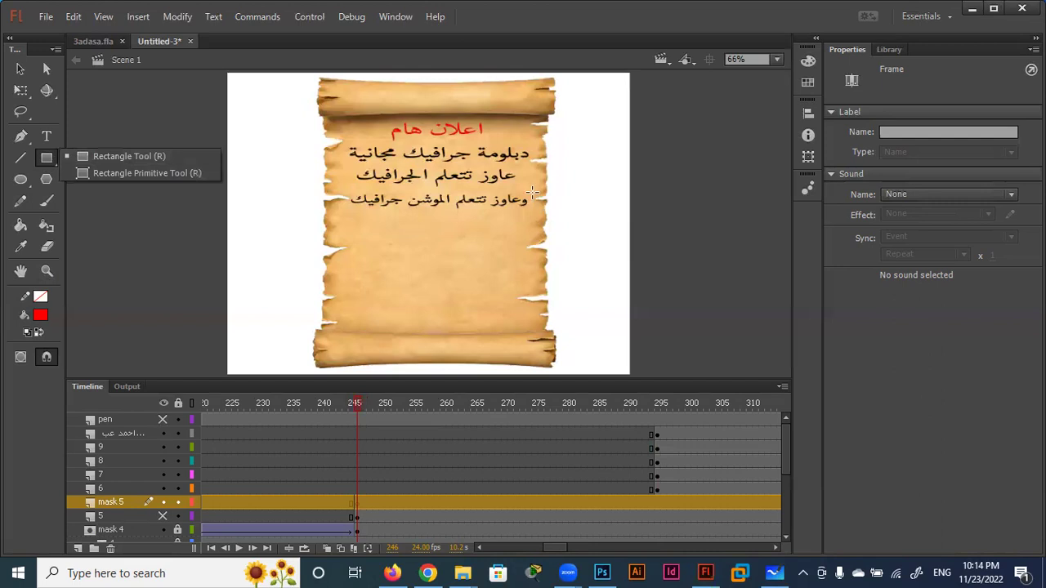
{"action": "mouse_move", "coordinate": [528, 194]}
{"action": "left_mouse_down"}
{"action": "mouse_move", "coordinate": [482, 214]}
{"action": "mouse_move", "coordinate": [353, 211]}
{"action": "left_mouse_up"}
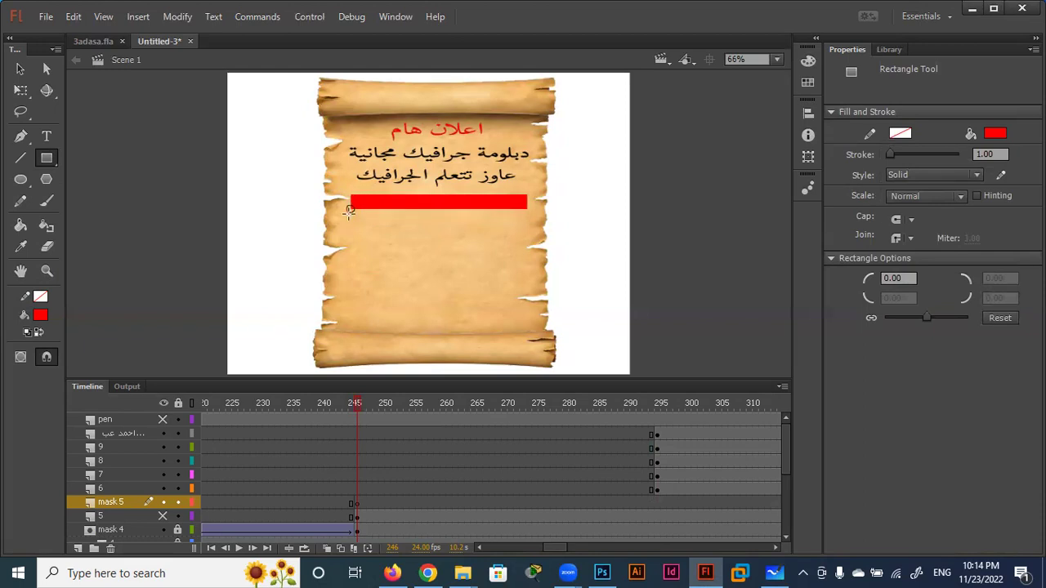
{"action": "mouse_move", "coordinate": [359, 402]}
{"action": "left_mouse_down"}
{"action": "mouse_move", "coordinate": [516, 400]}
{"action": "mouse_move", "coordinate": [412, 398]}
{"action": "left_mouse_up"}
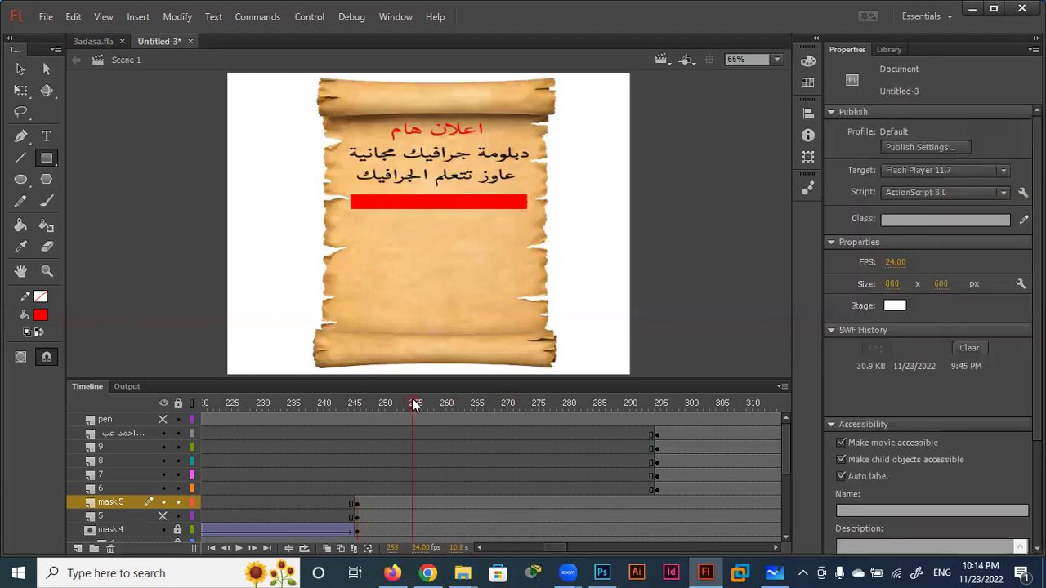
Classic-tween the bar from frame 245 to 295 with its start shifted right, and make mask 5 a mask.
{"action": "left_click", "coordinate": [656, 502]}
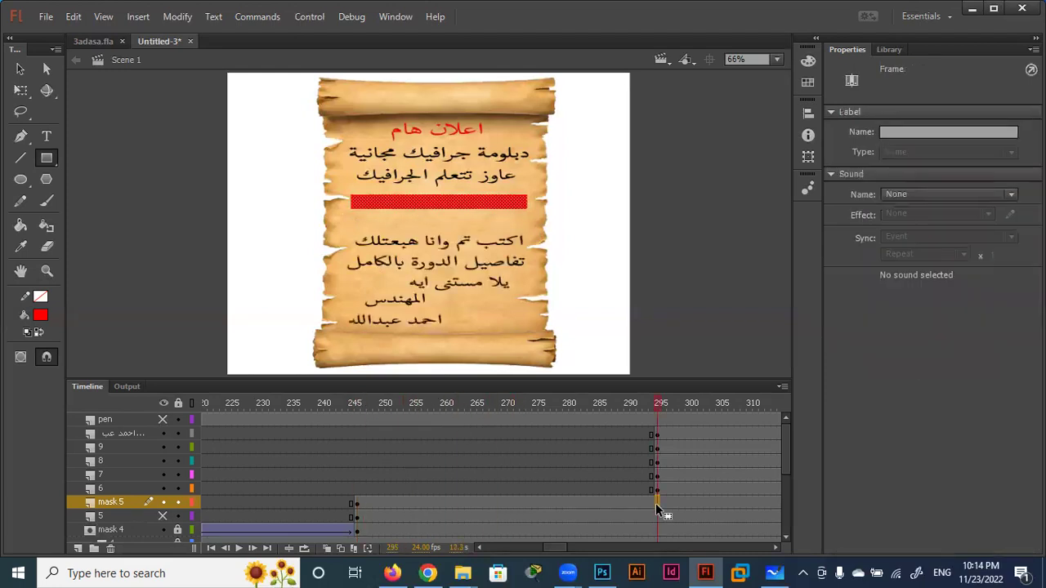
{"action": "right_click", "coordinate": [571, 504]}
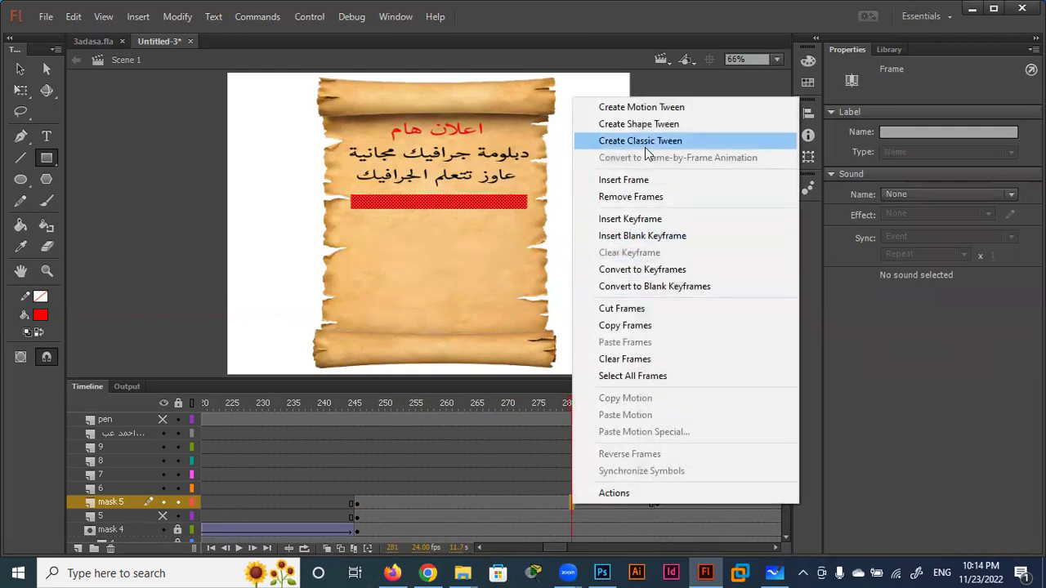
{"action": "left_click", "coordinate": [644, 142]}
{"action": "left_click", "coordinate": [357, 504]}
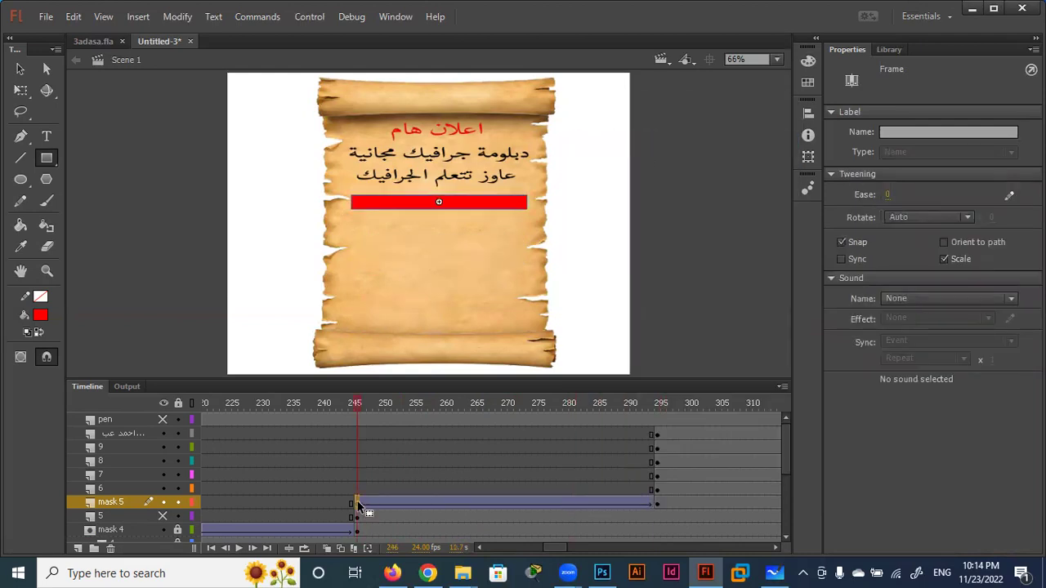
{"action": "key", "text": "shift+Right"}
{"action": "key", "text": "shift+Right"}
{"action": "key", "text": "shift+Right"}
{"action": "key", "text": "shift+Right"}
{"action": "key", "text": "shift+Right"}
{"action": "key", "text": "shift+Right"}
{"action": "key", "text": "shift+Right"}
{"action": "key", "text": "shift+Right"}
{"action": "key", "text": "shift+Right"}
{"action": "key", "text": "shift+Right"}
{"action": "key", "text": "shift+Right"}
{"action": "key", "text": "shift+Right"}
{"action": "key", "text": "shift+Right"}
{"action": "key", "text": "shift+Right"}
{"action": "key", "text": "shift+Right"}
{"action": "key", "text": "shift+Right"}
{"action": "key", "text": "shift+Right"}
{"action": "key", "text": "shift+Right"}
{"action": "key", "text": "shift+Right"}
{"action": "key", "text": "shift+Right"}
{"action": "key", "text": "shift+Right"}
{"action": "key", "text": "shift+Right"}
{"action": "key", "text": "shift+Right"}
{"action": "key", "text": "shift+Right"}
{"action": "key", "text": "shift+Right"}
{"action": "key", "text": "shift+Right"}
{"action": "key", "text": "shift+Right"}
{"action": "key", "text": "shift+Right"}
{"action": "key", "text": "shift+Right"}
{"action": "key", "text": "shift+Right"}
{"action": "key", "text": "shift+Right"}
{"action": "key", "text": "shift+Right"}
{"action": "key", "text": "shift+Right"}
{"action": "key", "text": "shift+Right"}
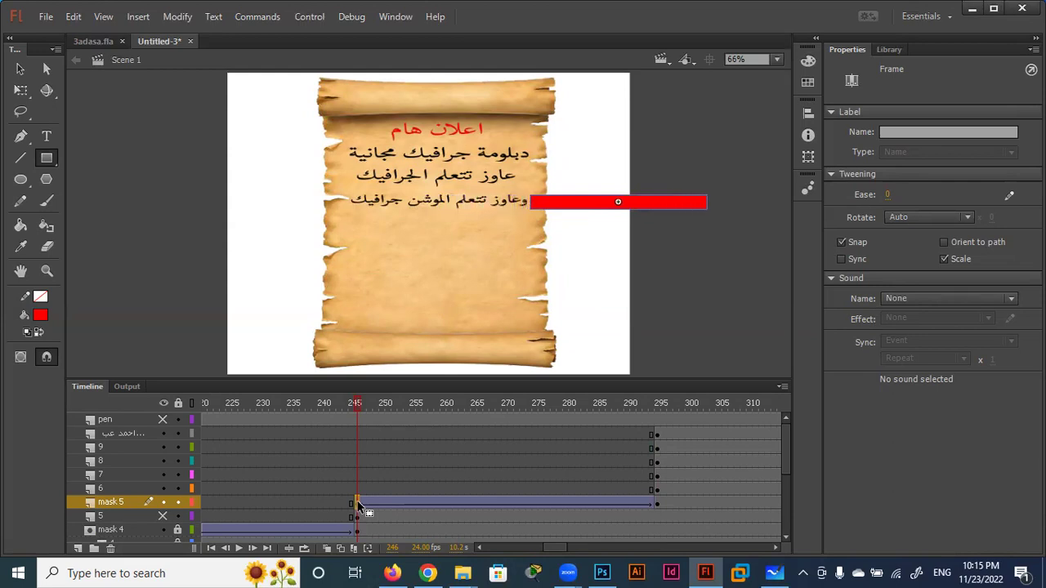
{"action": "key", "text": "Left"}
{"action": "right_click", "coordinate": [107, 504]}
{"action": "left_click", "coordinate": [141, 342]}
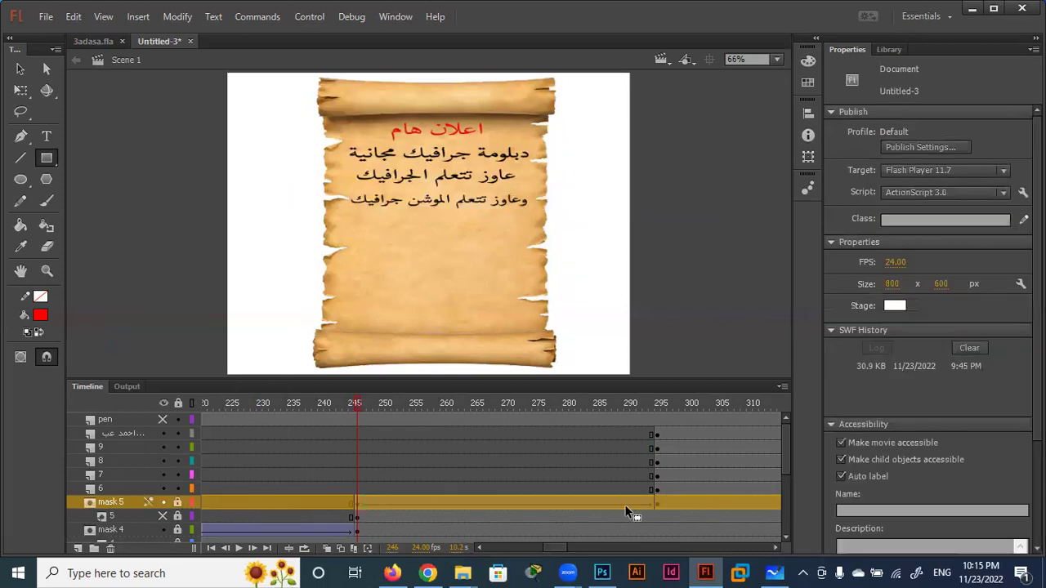
Shift the upper text layers' frame-295 keyframes later, to around frame 340.
{"action": "left_click", "coordinate": [655, 486]}
{"action": "mouse_move", "coordinate": [657, 438]}
{"action": "left_mouse_down"}
{"action": "mouse_move", "coordinate": [655, 469]}
{"action": "mouse_move", "coordinate": [747, 471]}
{"action": "left_mouse_up"}
{"action": "left_click_drag", "start_coordinate": [789, 471], "coordinate": [753, 470]}
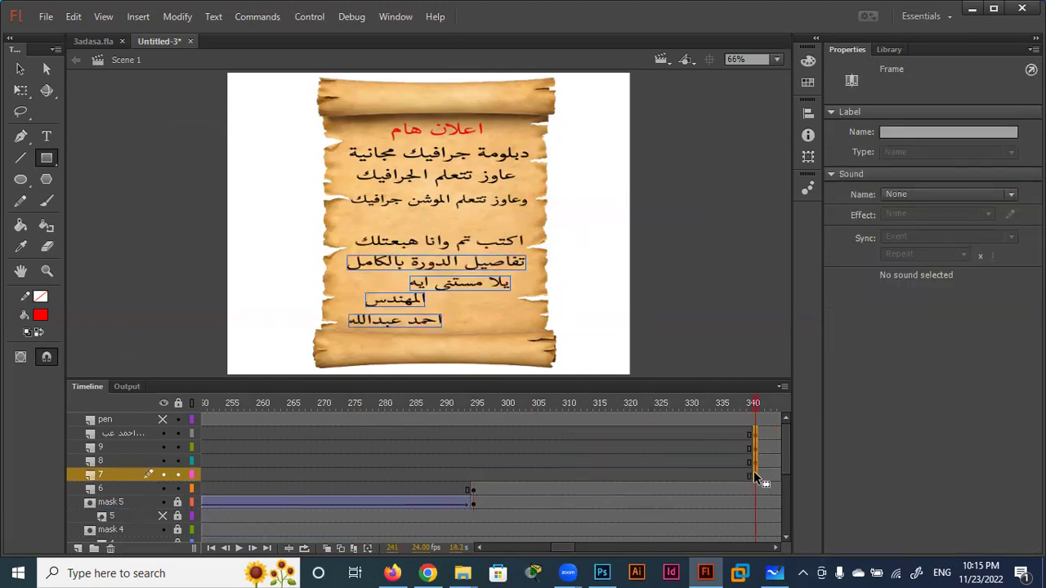
Add a layer above layer 6 with a keyframe at frame 295, named mask 6.
{"action": "left_click", "coordinate": [118, 487]}
{"action": "left_click", "coordinate": [78, 549]}
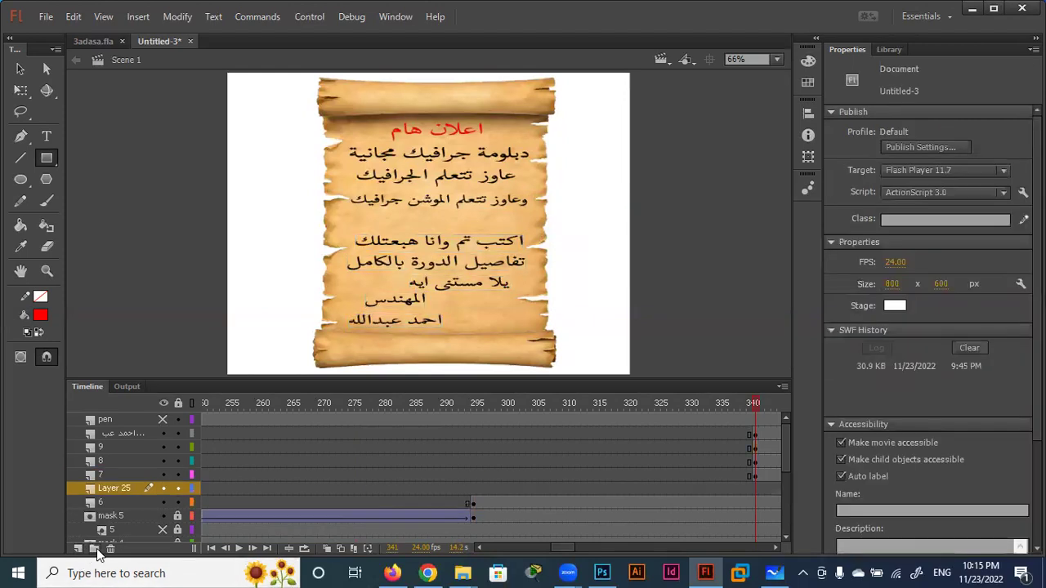
{"action": "left_click", "coordinate": [475, 491]}
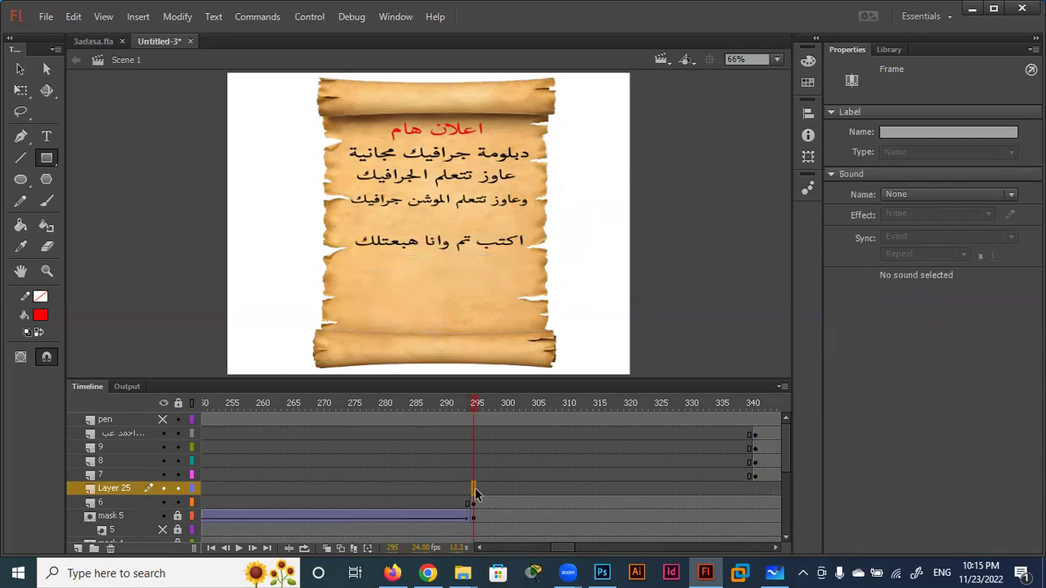
{"action": "key", "text": "F7"}
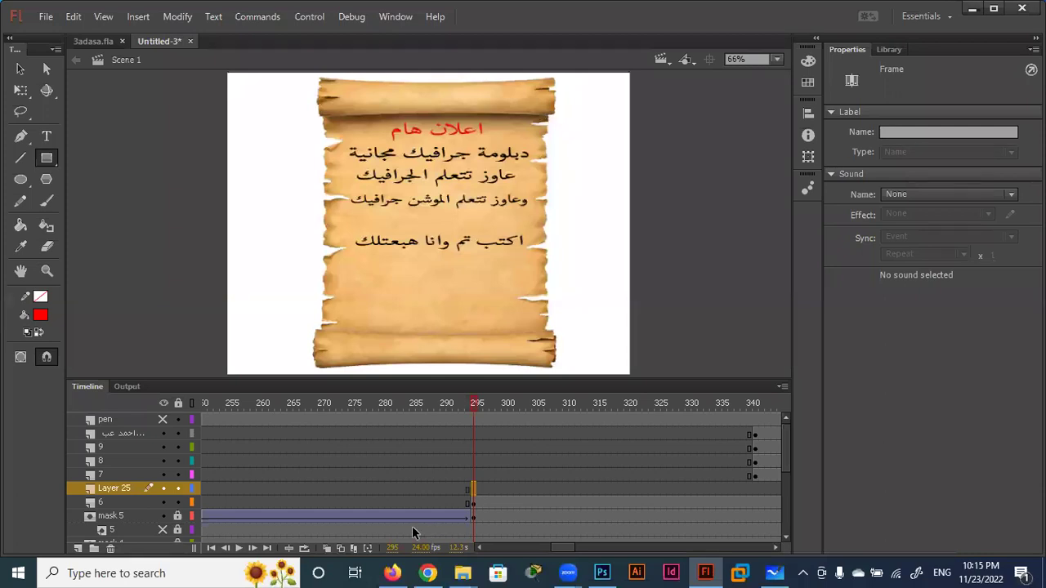
{"action": "double_click", "coordinate": [117, 490]}
{"action": "type", "text": "mask 6"}
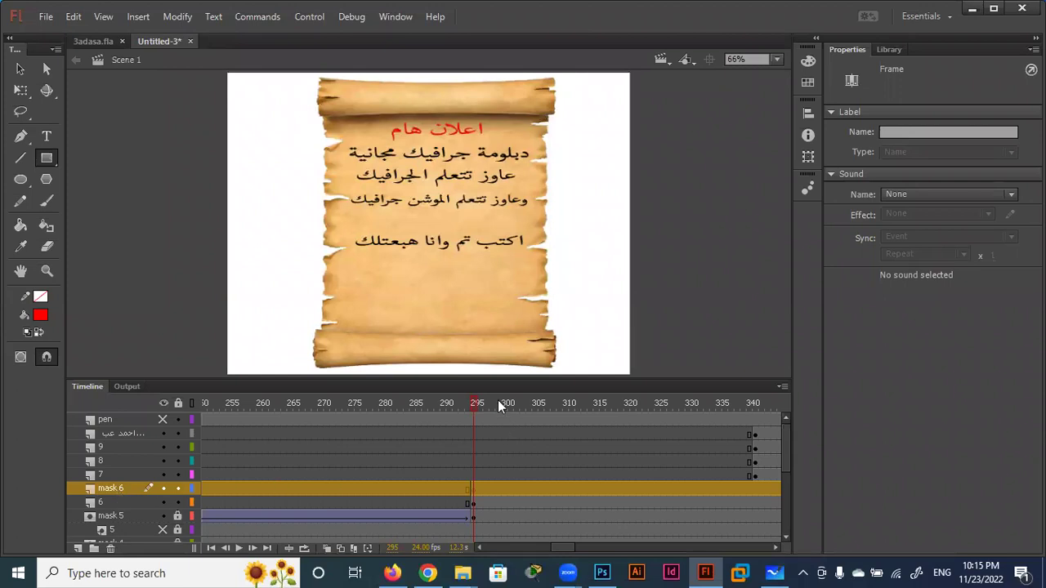
{"action": "mouse_move", "coordinate": [473, 404]}
{"action": "left_mouse_down"}
{"action": "mouse_move", "coordinate": [411, 404]}
{"action": "mouse_move", "coordinate": [489, 404]}
{"action": "mouse_move", "coordinate": [473, 406]}
{"action": "left_mouse_up"}
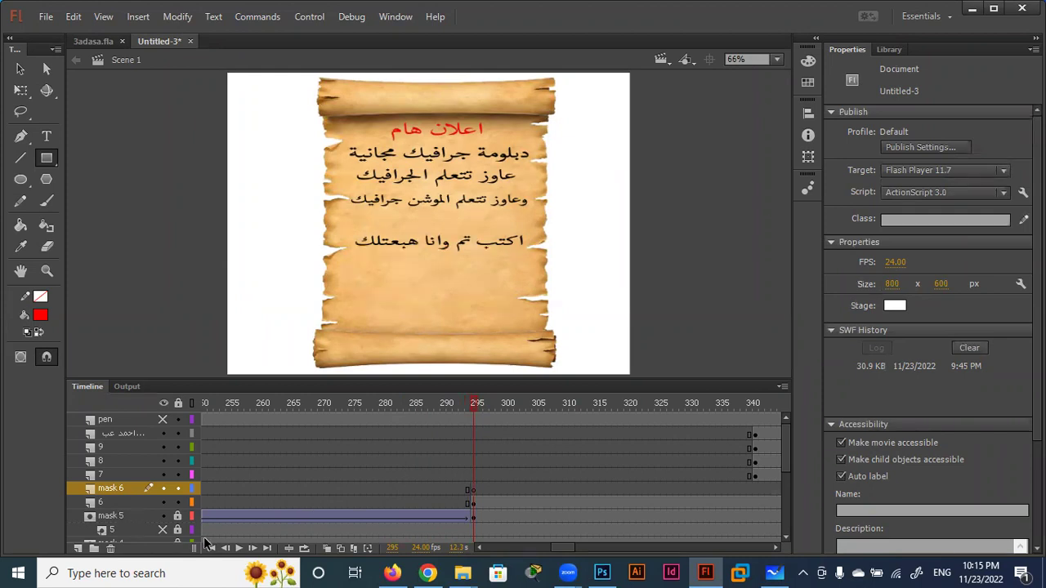
{"action": "mouse_move", "coordinate": [480, 402]}
{"action": "left_mouse_down"}
{"action": "mouse_move", "coordinate": [161, 403]}
{"action": "mouse_move", "coordinate": [781, 409]}
{"action": "mouse_move", "coordinate": [595, 422]}
{"action": "left_mouse_up"}
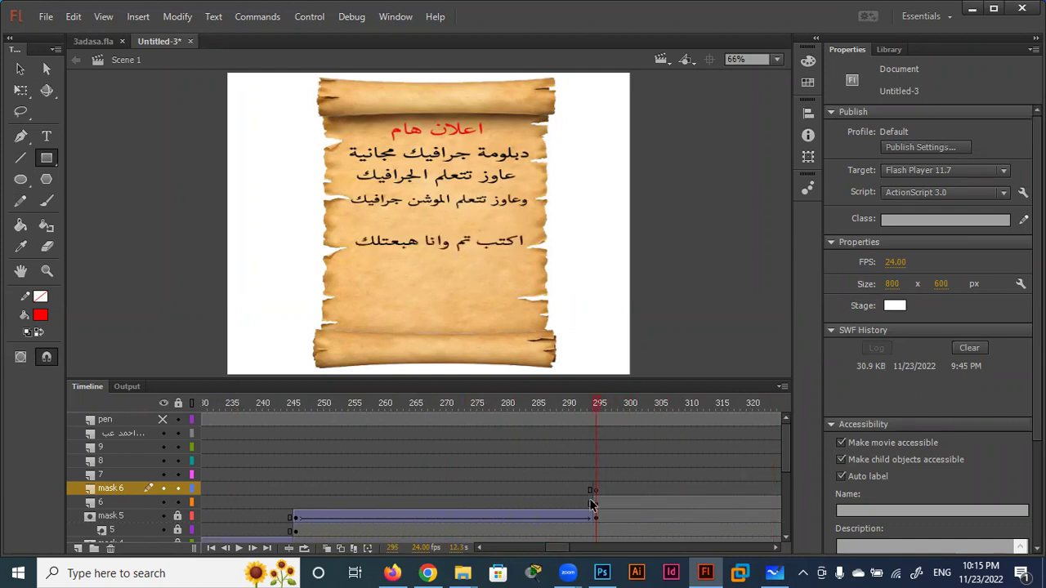
{"action": "left_click", "coordinate": [124, 518]}
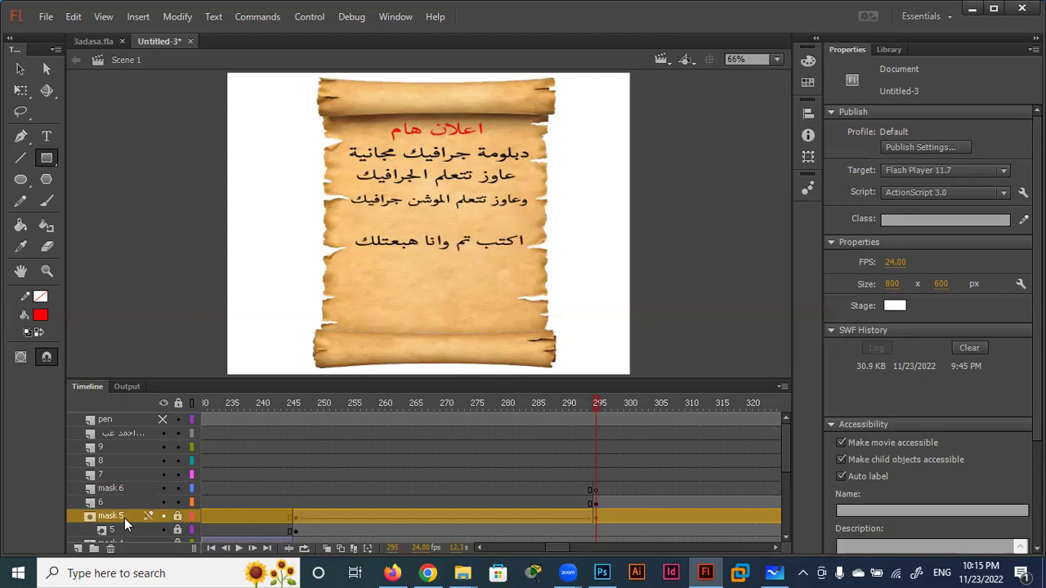
{"action": "left_click", "coordinate": [120, 527]}
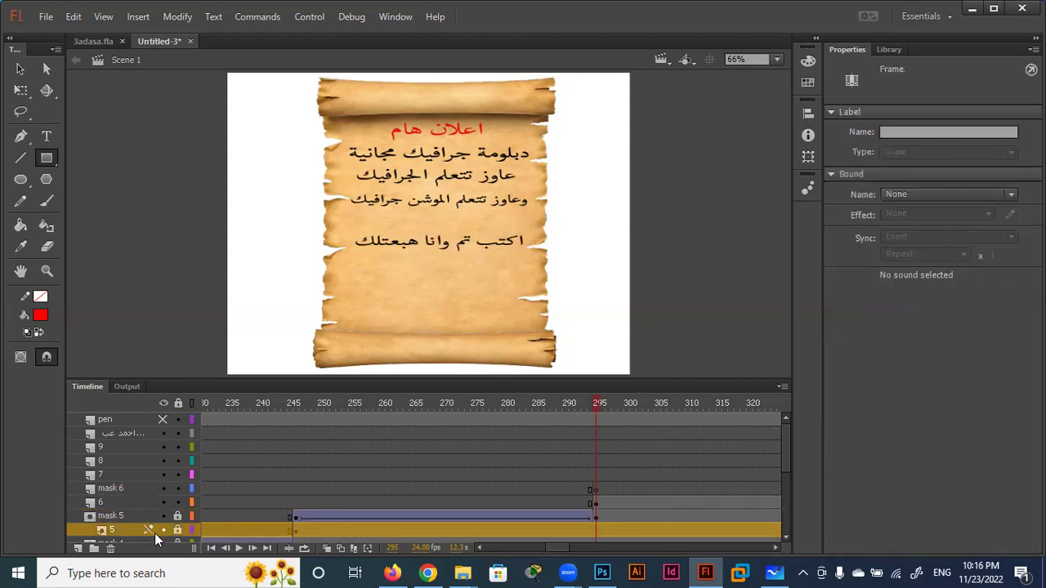
{"action": "left_click", "coordinate": [174, 516]}
{"action": "left_click", "coordinate": [175, 515]}
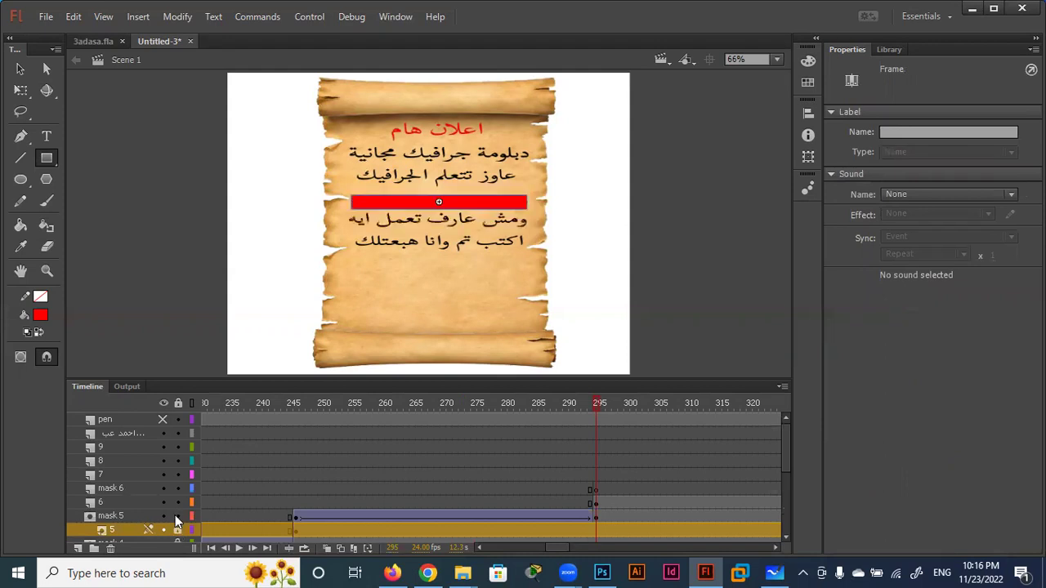
{"action": "mouse_move", "coordinate": [597, 405]}
{"action": "left_mouse_down"}
{"action": "mouse_move", "coordinate": [630, 404]}
{"action": "mouse_move", "coordinate": [543, 407]}
{"action": "mouse_move", "coordinate": [605, 406]}
{"action": "mouse_move", "coordinate": [527, 417]}
{"action": "mouse_move", "coordinate": [268, 412]}
{"action": "mouse_move", "coordinate": [605, 417]}
{"action": "mouse_move", "coordinate": [580, 416]}
{"action": "left_mouse_up"}
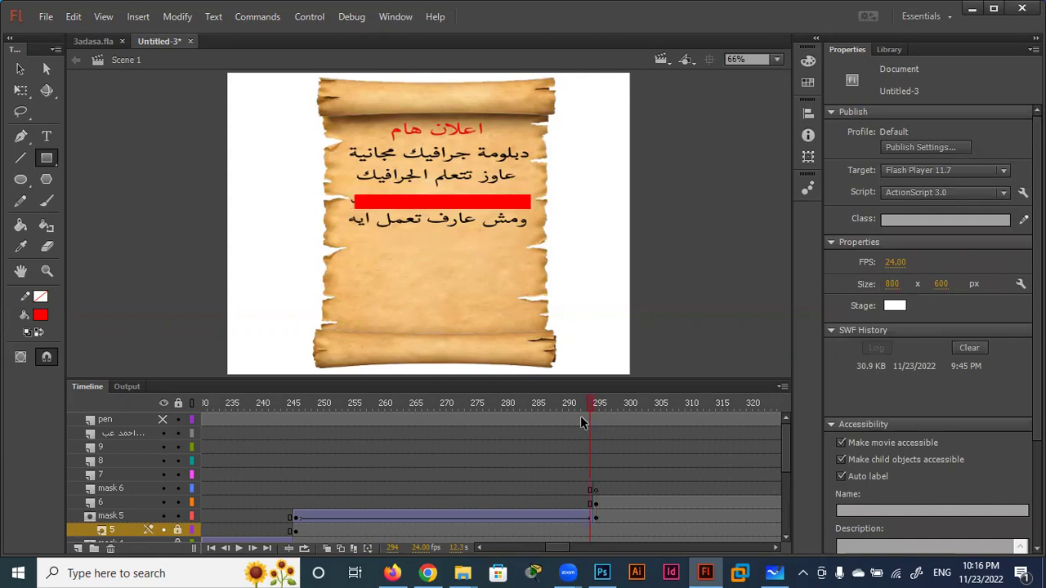
{"action": "scroll", "coordinate": [160, 462], "scroll_direction": "down", "scroll_amount": 2}
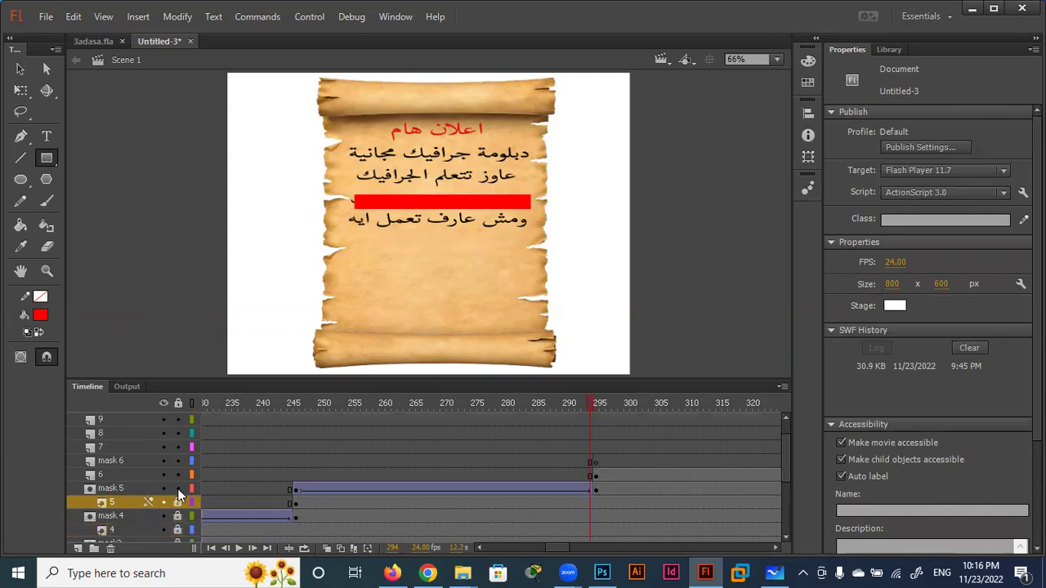
{"action": "left_click", "coordinate": [177, 488]}
{"action": "left_click_drag", "start_coordinate": [590, 404], "coordinate": [304, 408]}
{"action": "key", "text": "Return"}
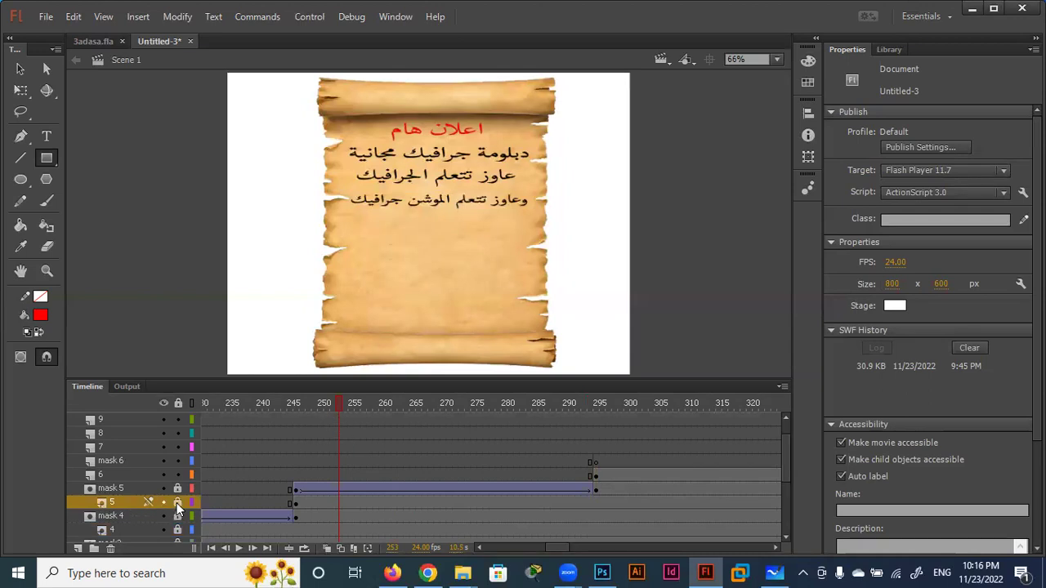
{"action": "left_click", "coordinate": [295, 503]}
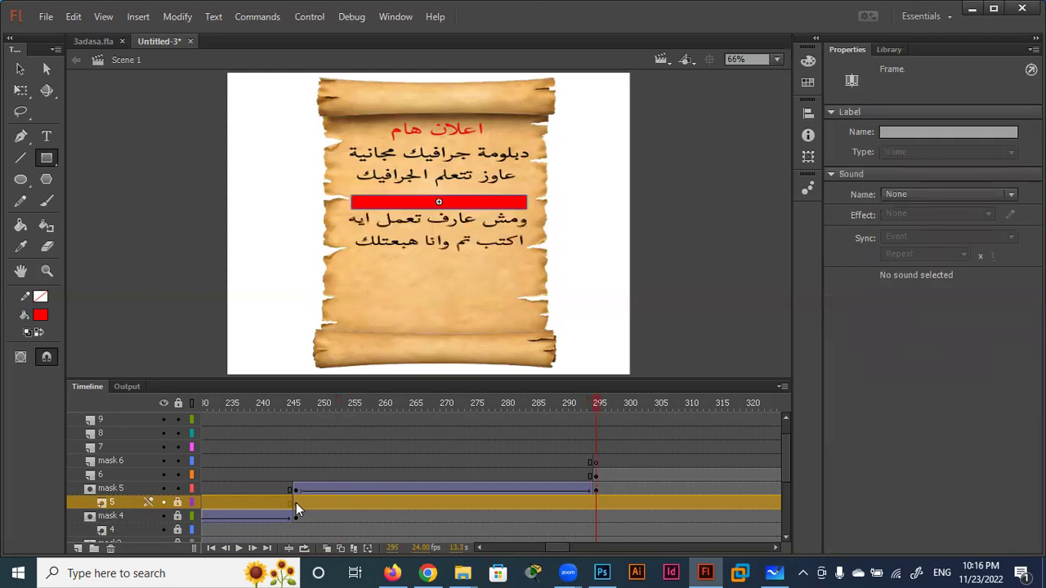
Undo the mask 6 rename and the extra new layer.
{"action": "key", "text": "ctrl+z"}
{"action": "key", "text": "ctrl+z"}
{"action": "key", "text": "ctrl+z"}
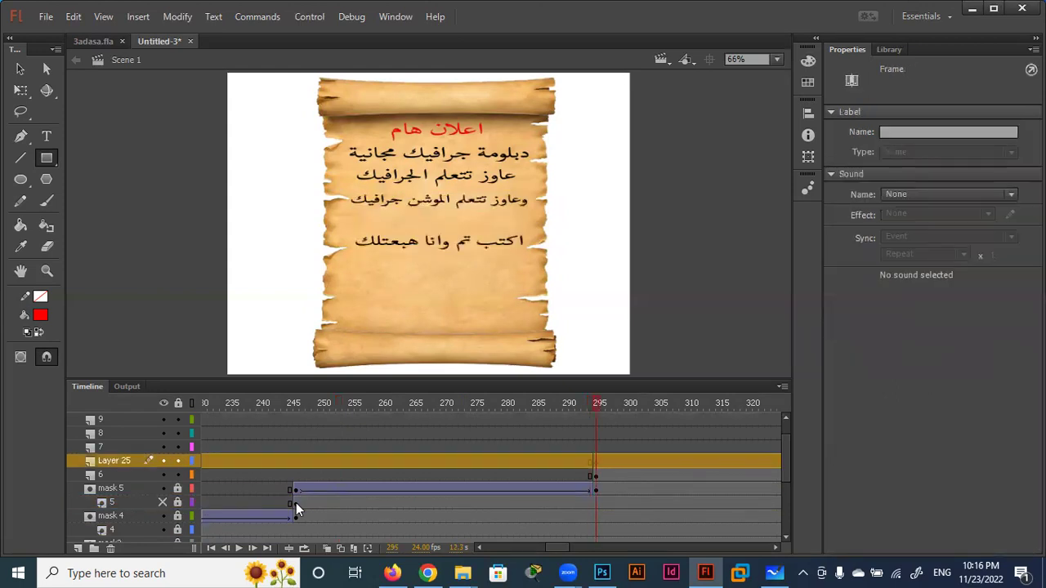
{"action": "key", "text": "Return"}
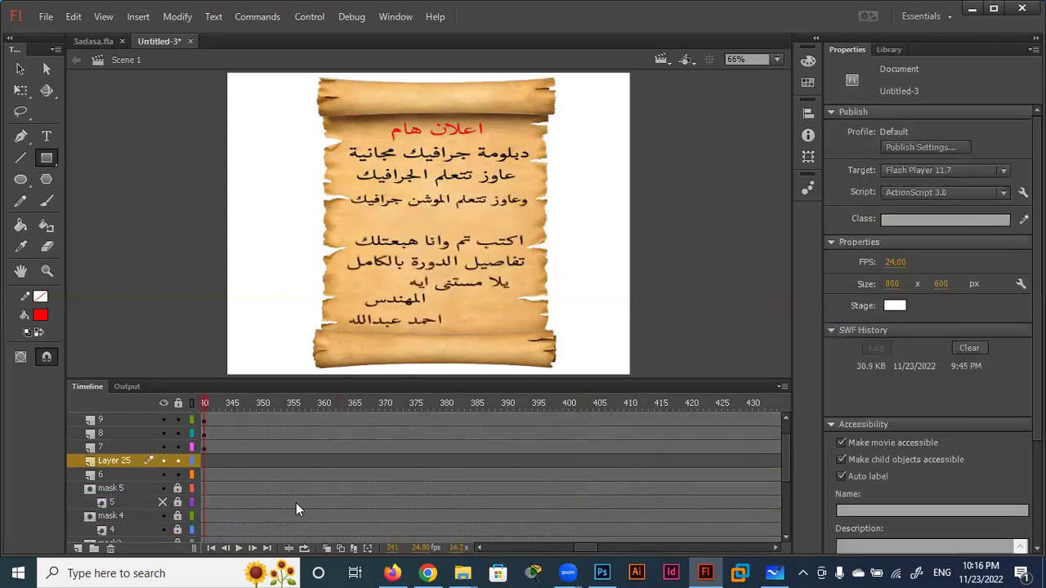
{"action": "mouse_move", "coordinate": [593, 547]}
{"action": "left_mouse_down"}
{"action": "mouse_move", "coordinate": [554, 548]}
{"action": "mouse_move", "coordinate": [572, 546]}
{"action": "left_mouse_up"}
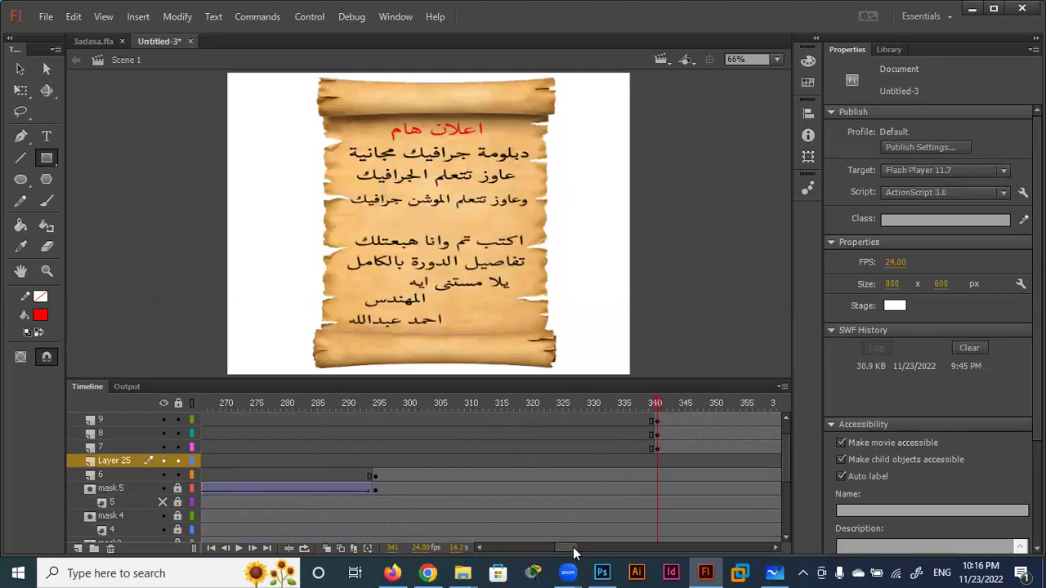
{"action": "key", "text": "ctrl+z"}
{"action": "key", "text": "ctrl+z"}
{"action": "key", "text": "ctrl+z"}
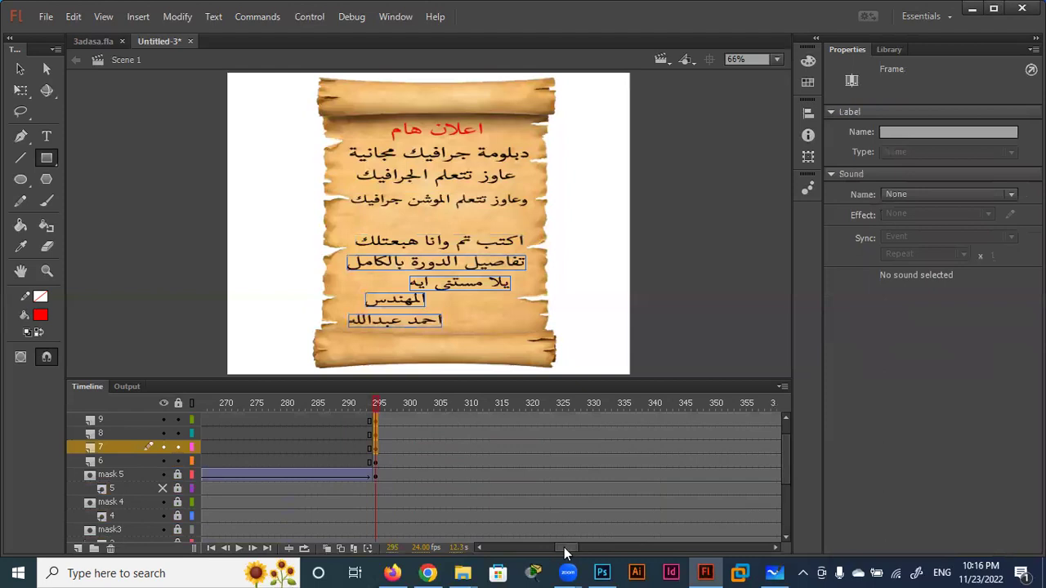
{"action": "mouse_move", "coordinate": [376, 412]}
{"action": "left_mouse_down"}
{"action": "mouse_move", "coordinate": [329, 408]}
{"action": "mouse_move", "coordinate": [367, 407]}
{"action": "mouse_move", "coordinate": [354, 409]}
{"action": "left_mouse_up"}
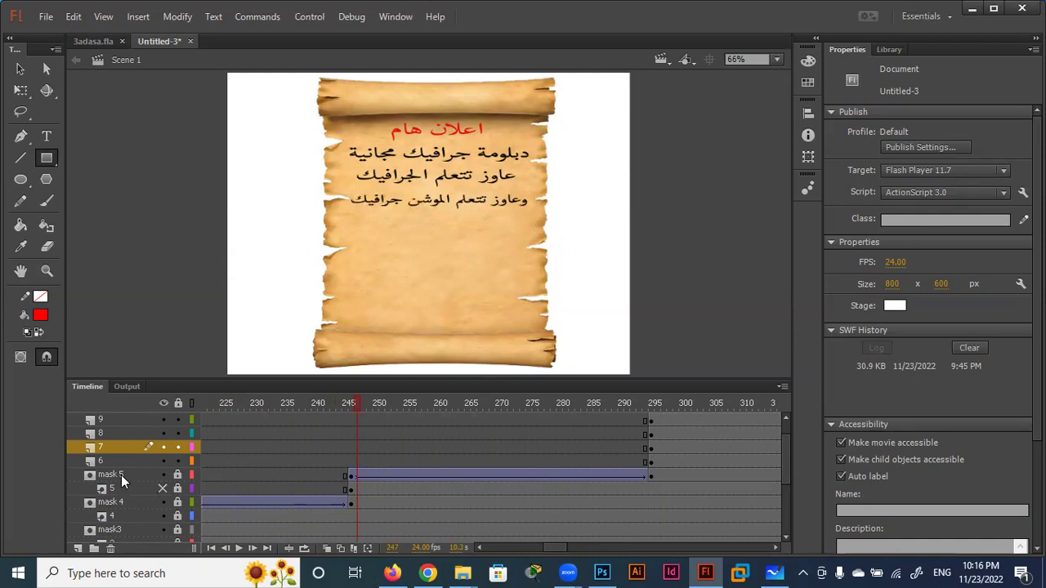
Turn mask 5 back into a normal layer and show layer 5's text again.
{"action": "right_click", "coordinate": [121, 475]}
{"action": "left_click", "coordinate": [160, 312]}
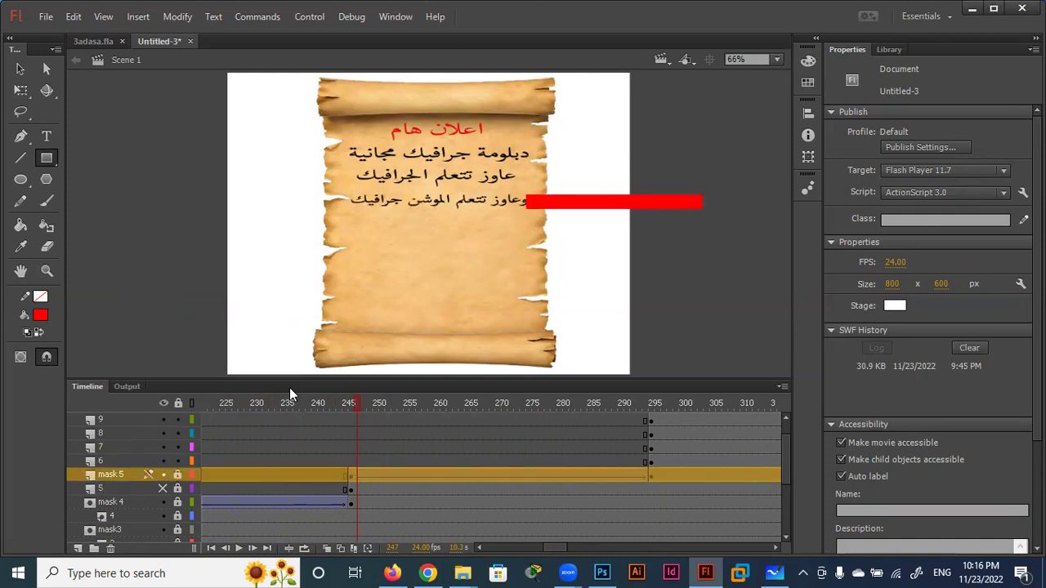
{"action": "mouse_move", "coordinate": [355, 403]}
{"action": "left_mouse_down"}
{"action": "mouse_move", "coordinate": [343, 403]}
{"action": "mouse_move", "coordinate": [554, 401]}
{"action": "mouse_move", "coordinate": [354, 405]}
{"action": "left_mouse_up"}
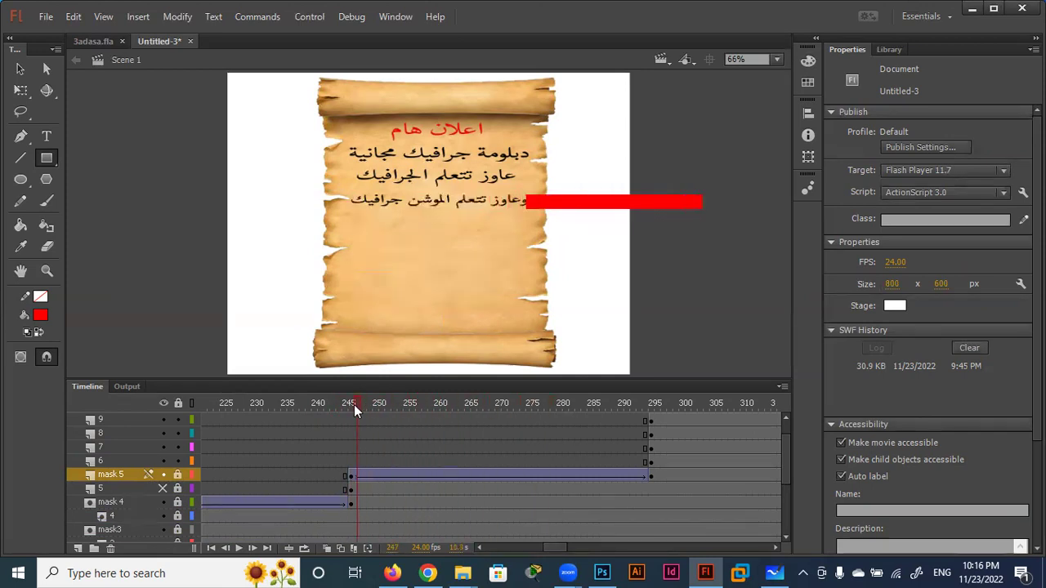
{"action": "left_click", "coordinate": [160, 489]}
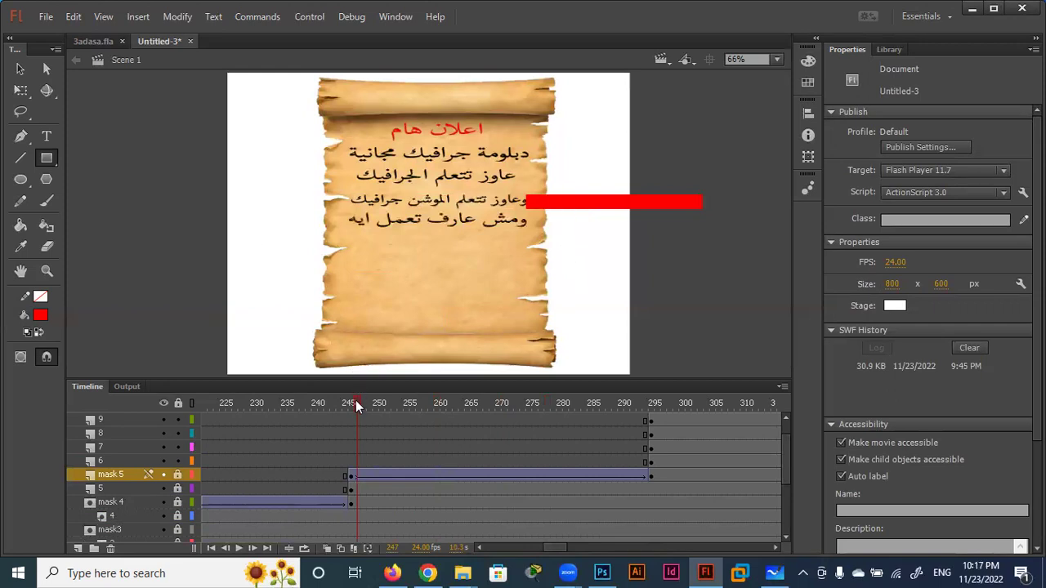
{"action": "left_click", "coordinate": [20, 90]}
{"action": "left_click", "coordinate": [126, 474]}
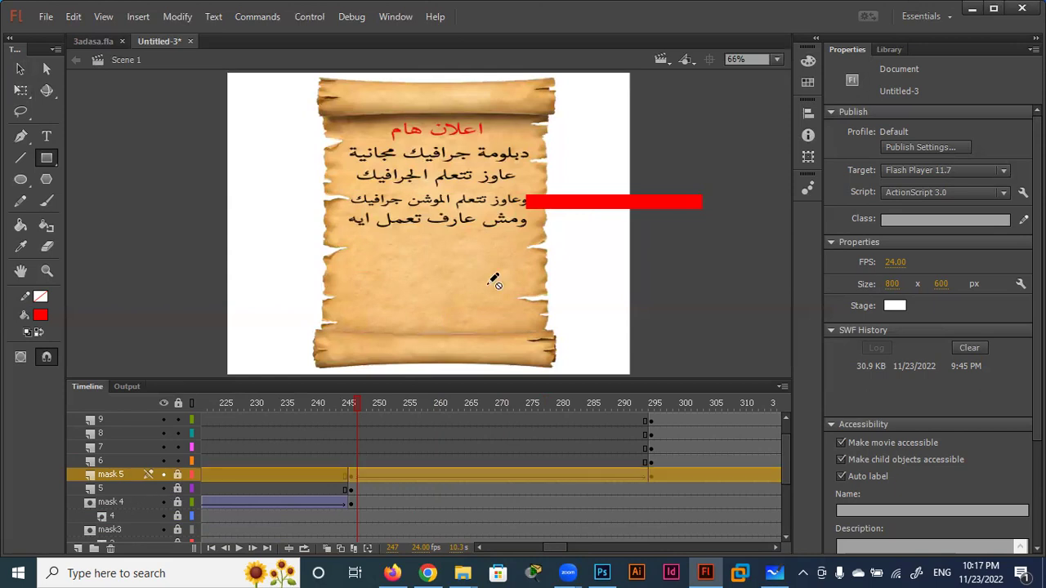
{"action": "left_click", "coordinate": [20, 70]}
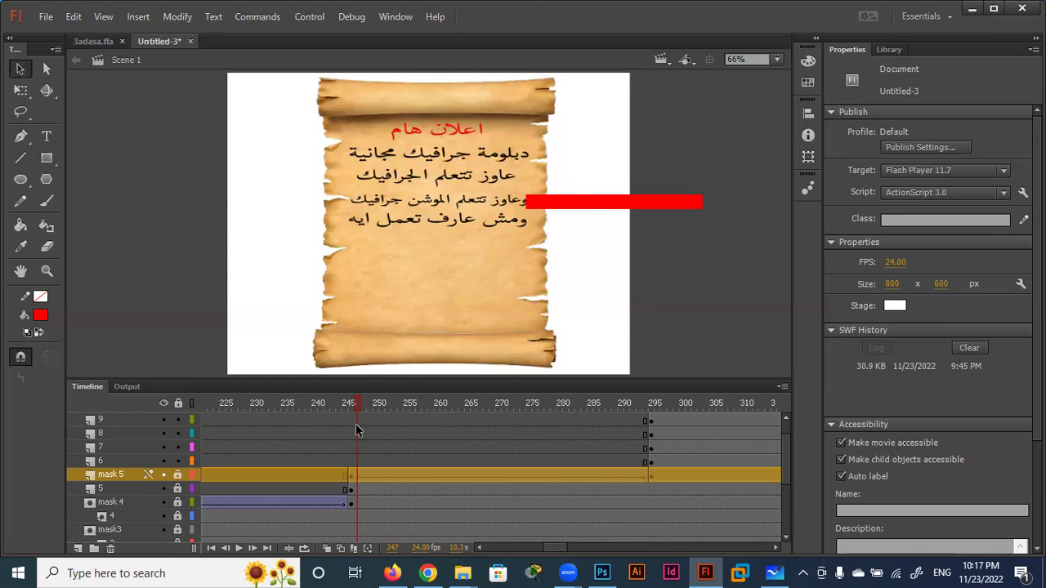
Move mask 5's red bar at frame 246 down, level with the fifth text line.
{"action": "left_click_drag", "start_coordinate": [357, 401], "coordinate": [353, 401]}
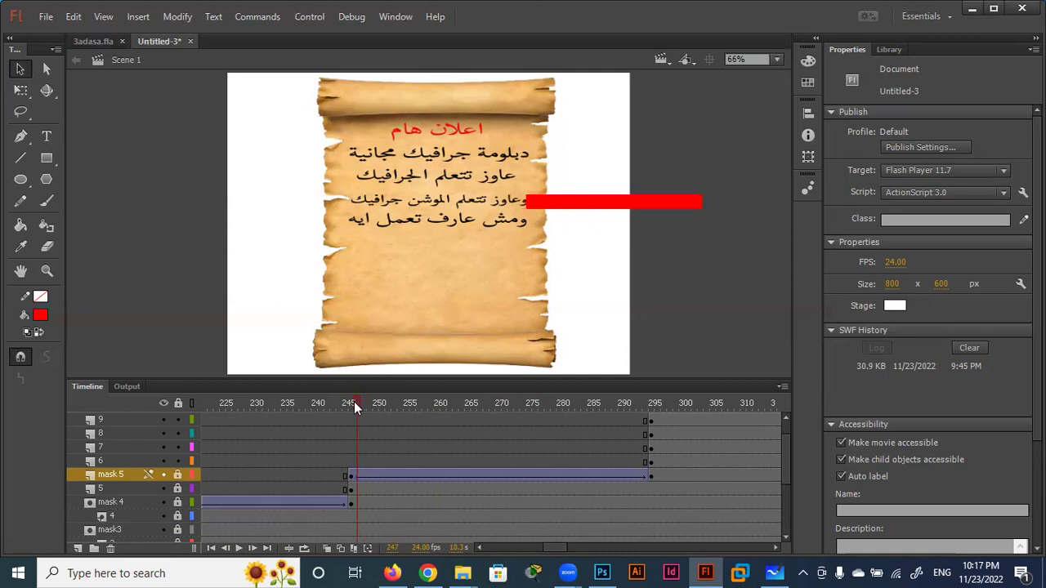
{"action": "left_click", "coordinate": [351, 475]}
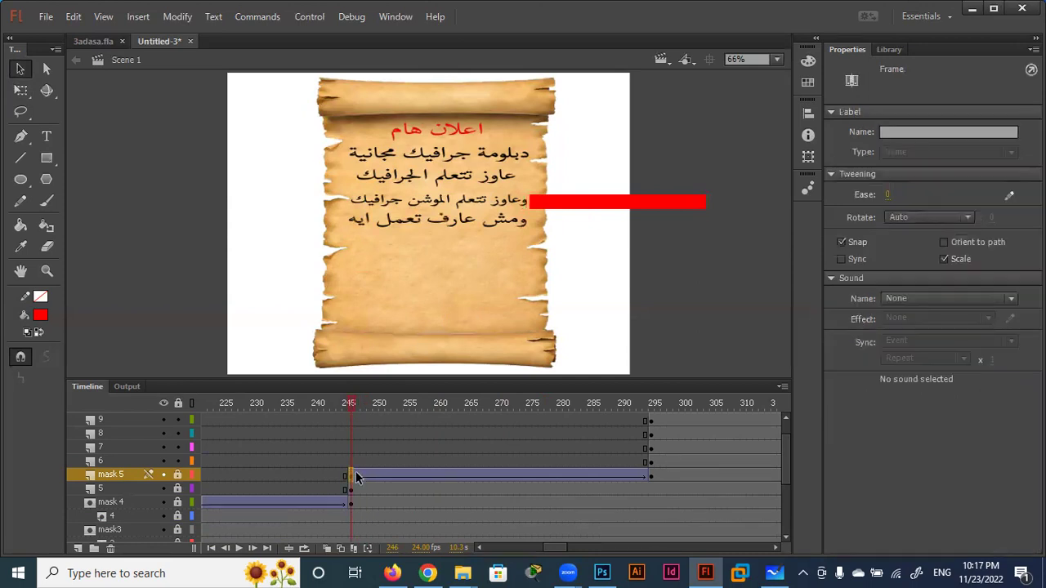
{"action": "left_click", "coordinate": [592, 223]}
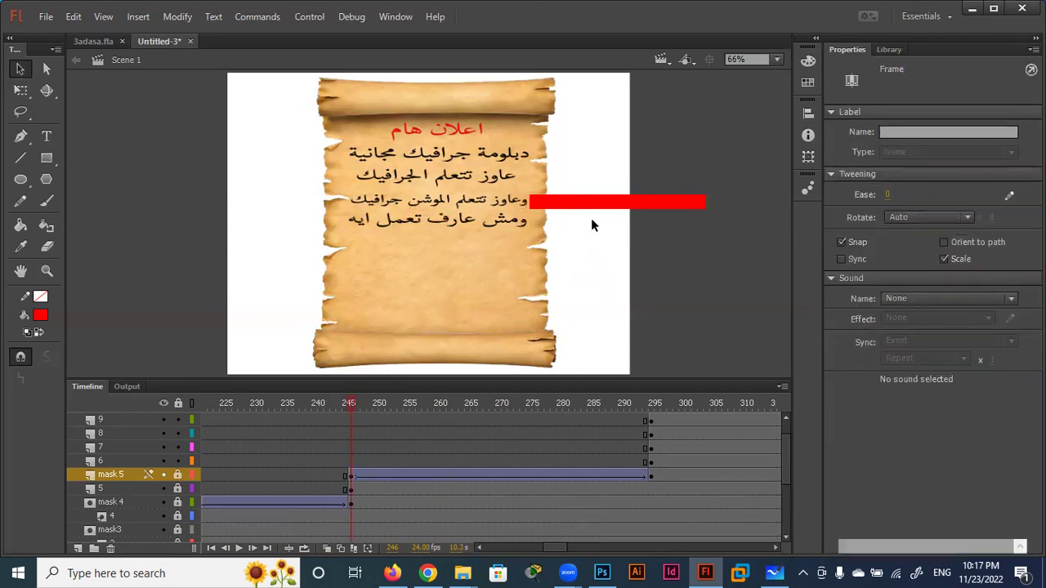
{"action": "left_click", "coordinate": [350, 474]}
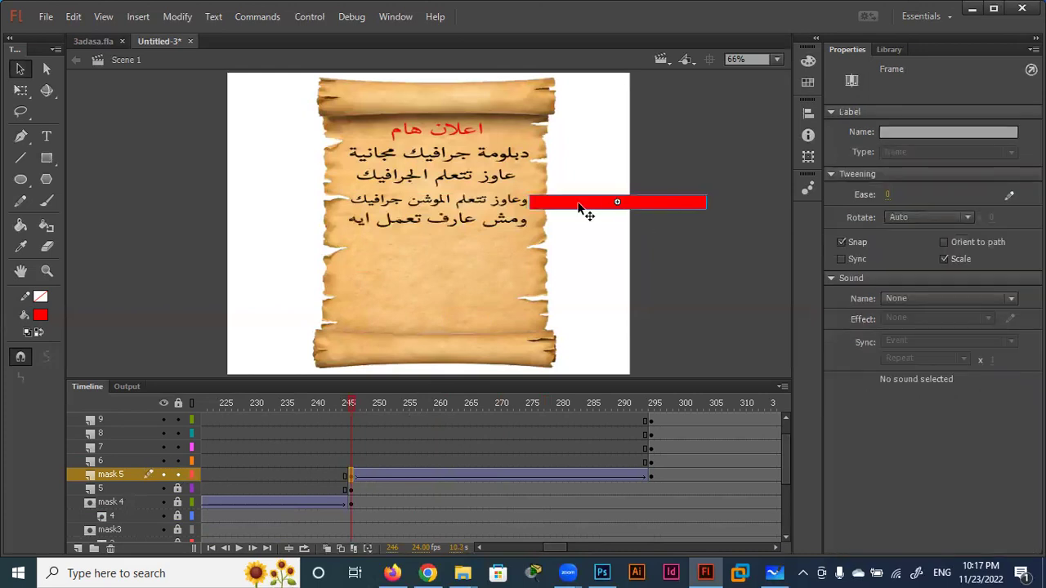
{"action": "left_click_drag", "start_coordinate": [579, 206], "coordinate": [580, 227]}
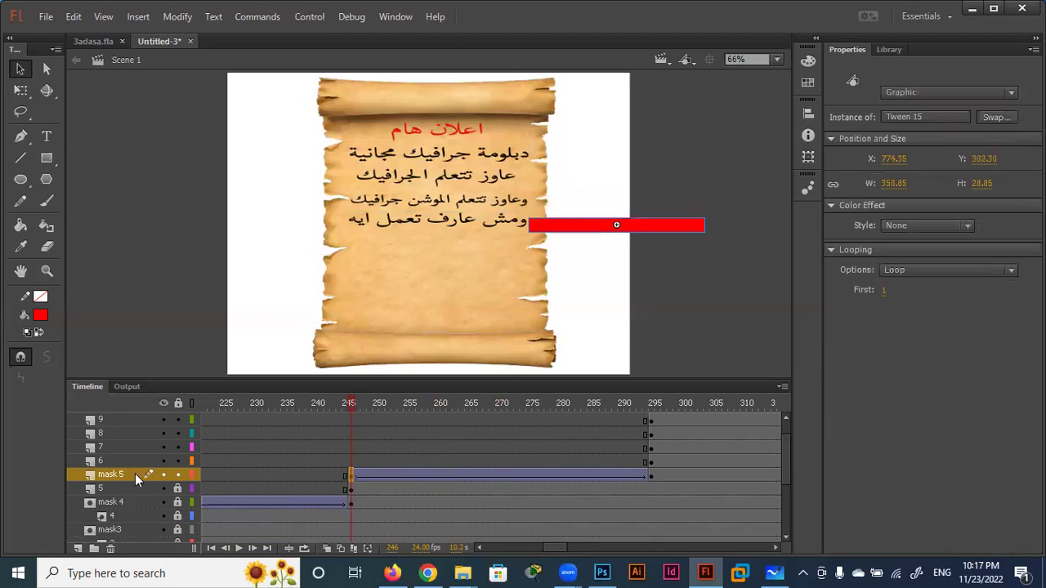
{"action": "left_click", "coordinate": [112, 476]}
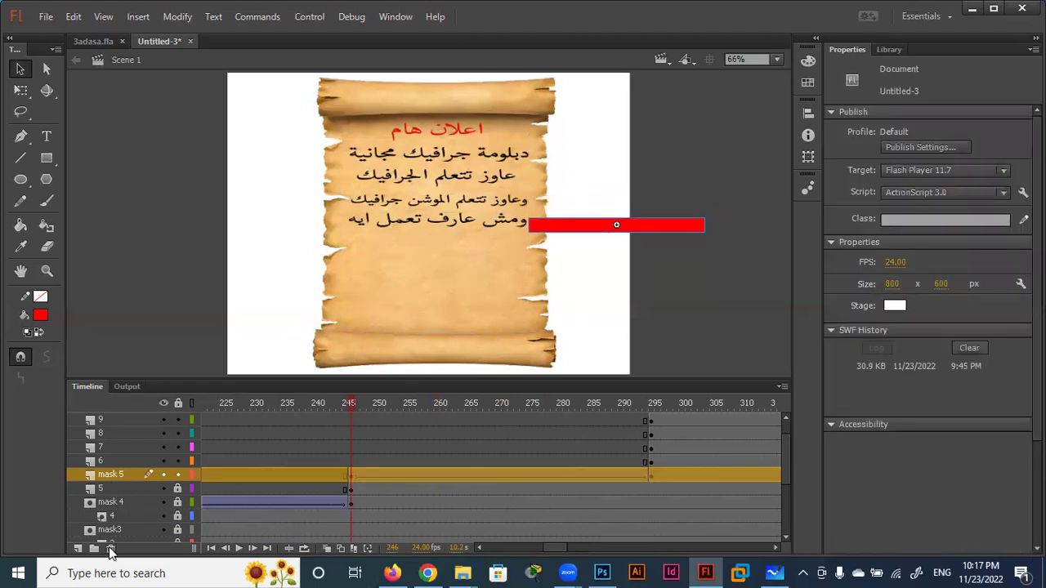
Replace mask 5 with a new layer holding a red bar over the fifth line at frame 246.
{"action": "left_click", "coordinate": [111, 550]}
{"action": "left_click", "coordinate": [78, 549]}
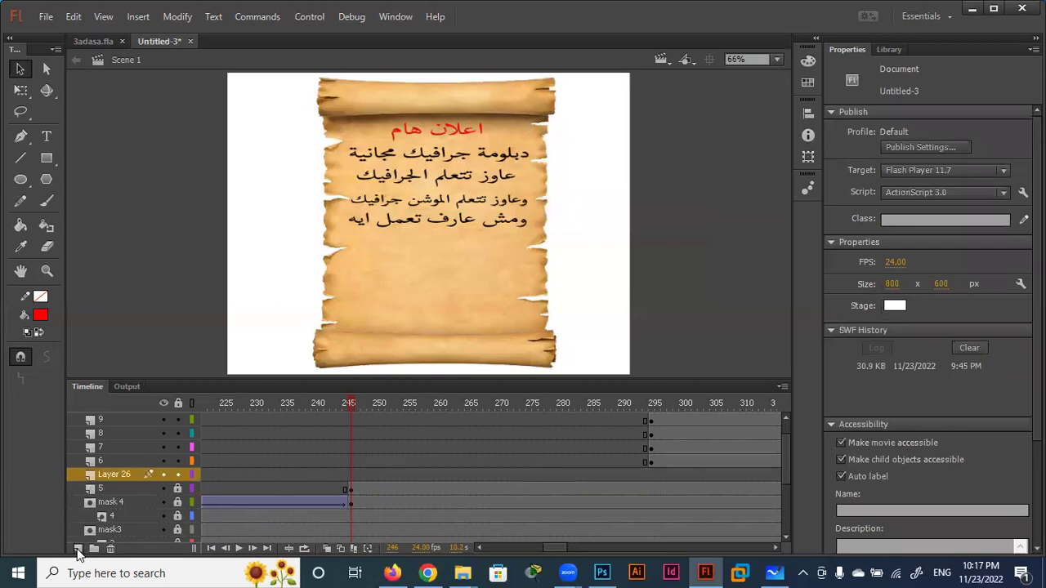
{"action": "left_click", "coordinate": [351, 476]}
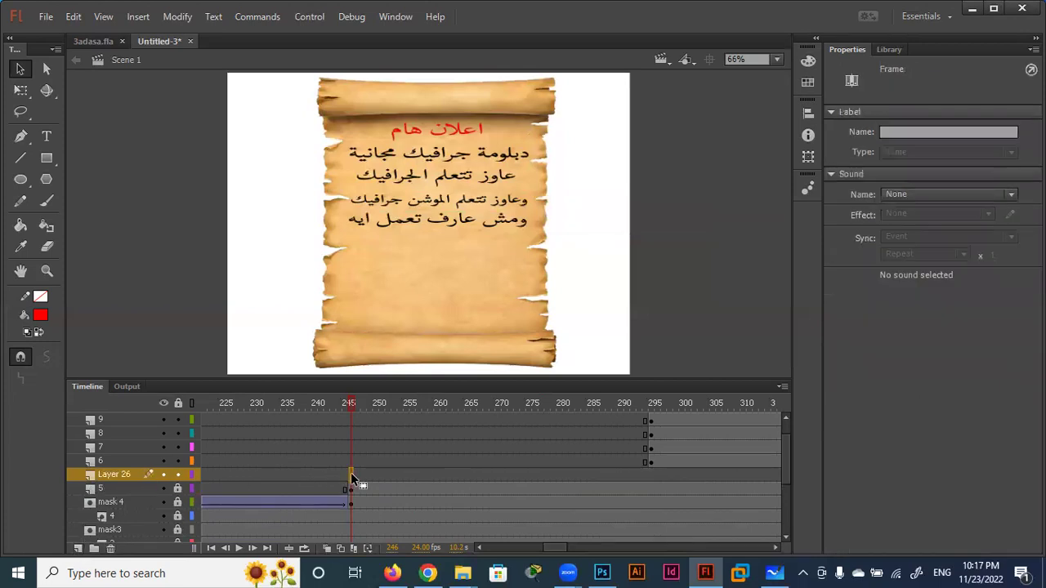
{"action": "key", "text": "F7"}
{"action": "left_click", "coordinate": [48, 159]}
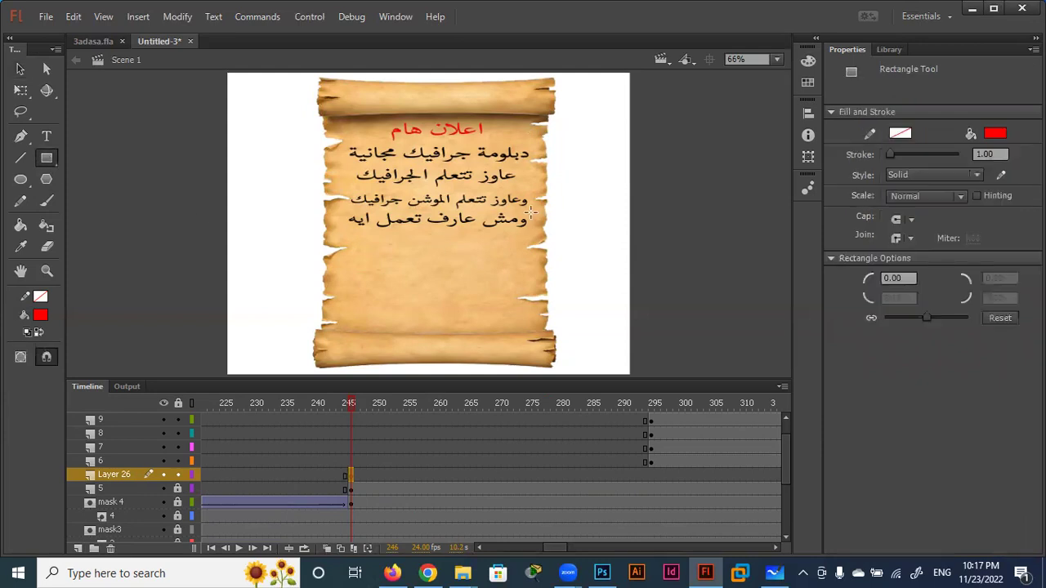
{"action": "left_click_drag", "start_coordinate": [530, 212], "coordinate": [347, 235]}
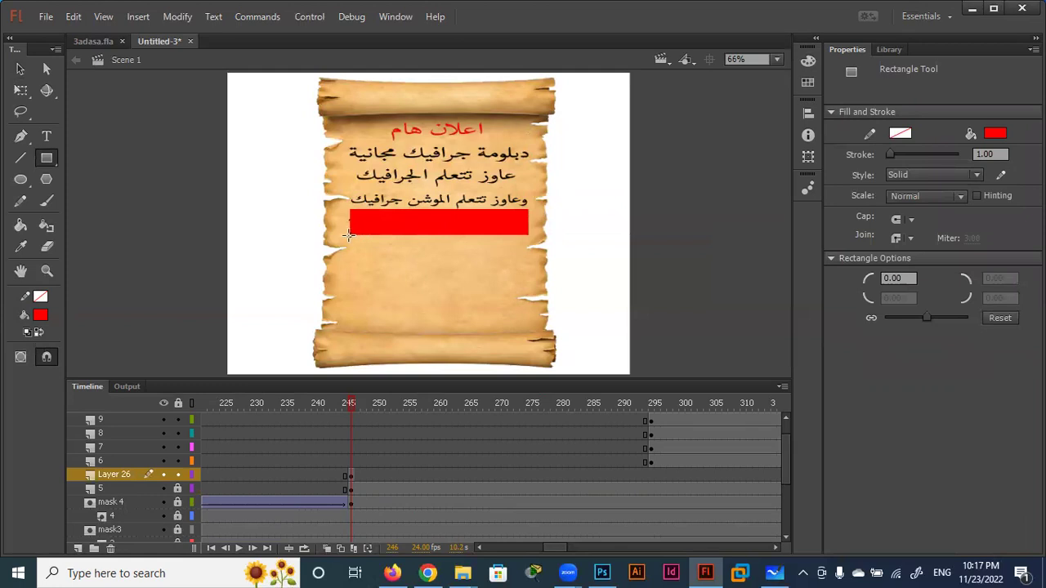
Classic-tween the bar from frame 245 to 295, shifting its start position right.
{"action": "left_click", "coordinate": [651, 476]}
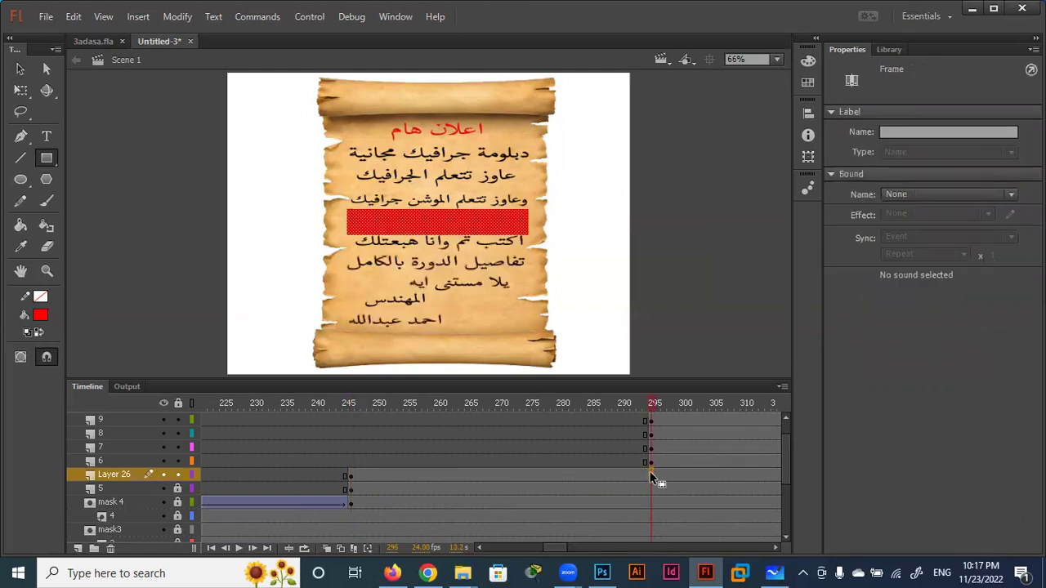
{"action": "right_click", "coordinate": [529, 477]}
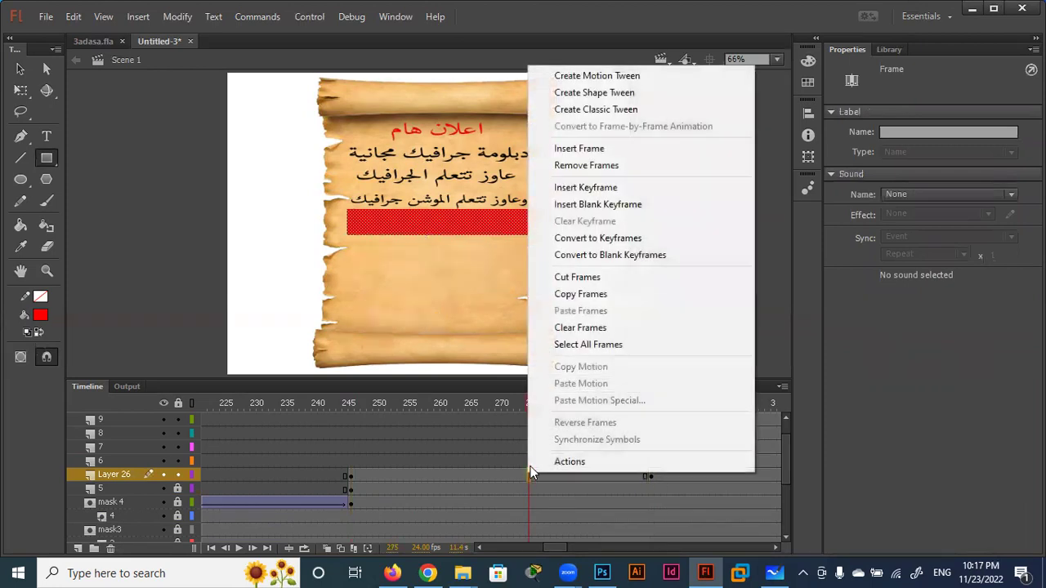
{"action": "left_click", "coordinate": [595, 109]}
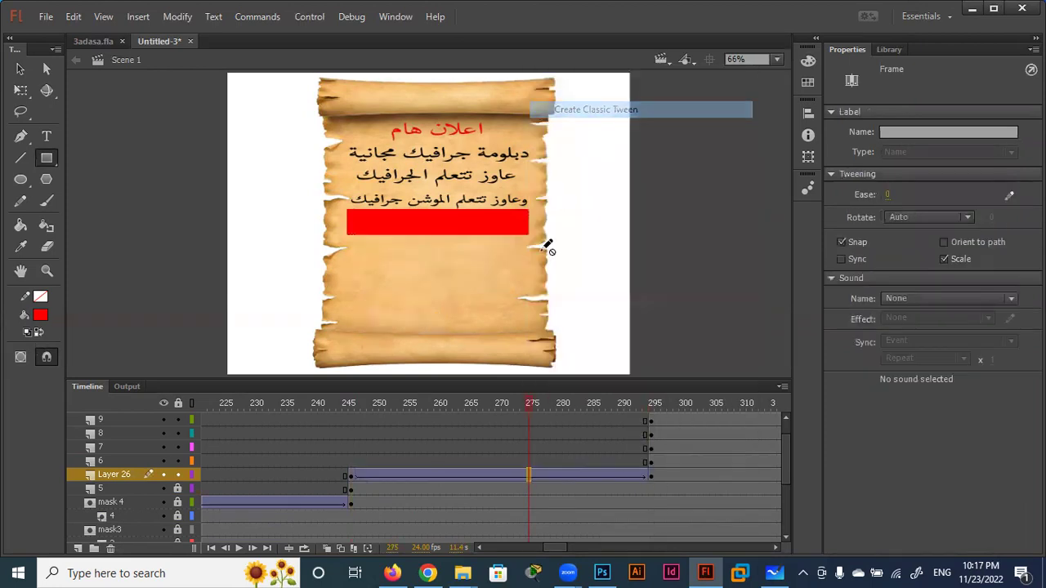
{"action": "left_click", "coordinate": [348, 476]}
{"action": "key", "text": "Right"}
{"action": "key", "text": "Right"}
{"action": "key", "text": "Right"}
{"action": "key", "text": "Right"}
{"action": "key", "text": "Right"}
{"action": "key", "text": "Right"}
{"action": "key", "text": "shift+Right"}
{"action": "key", "text": "shift+Right"}
{"action": "key", "text": "shift+Right"}
{"action": "key", "text": "shift+Right"}
{"action": "key", "text": "shift+Right"}
{"action": "key", "text": "shift+Right"}
{"action": "key", "text": "shift+Right"}
{"action": "key", "text": "shift+Right"}
{"action": "key", "text": "shift+Right"}
{"action": "key", "text": "shift+Right"}
{"action": "key", "text": "shift+Right"}
{"action": "key", "text": "shift+Right"}
{"action": "key", "text": "shift+Right"}
{"action": "key", "text": "shift+Right"}
{"action": "key", "text": "shift+Right"}
{"action": "key", "text": "shift+Right"}
{"action": "key", "text": "shift+Right"}
{"action": "key", "text": "shift+Right"}
{"action": "key", "text": "shift+Right"}
{"action": "key", "text": "shift+Right"}
{"action": "key", "text": "shift+Right"}
{"action": "key", "text": "shift+Right"}
{"action": "key", "text": "shift+Right"}
{"action": "key", "text": "shift+Right"}
{"action": "key", "text": "shift+Right"}
{"action": "key", "text": "shift+Right"}
{"action": "key", "text": "shift+Right"}
{"action": "key", "text": "shift+Right"}
{"action": "key", "text": "shift+Right"}
{"action": "key", "text": "shift+Right"}
{"action": "key", "text": "shift+Right"}
{"action": "key", "text": "shift+Right"}
{"action": "key", "text": "shift+Right"}
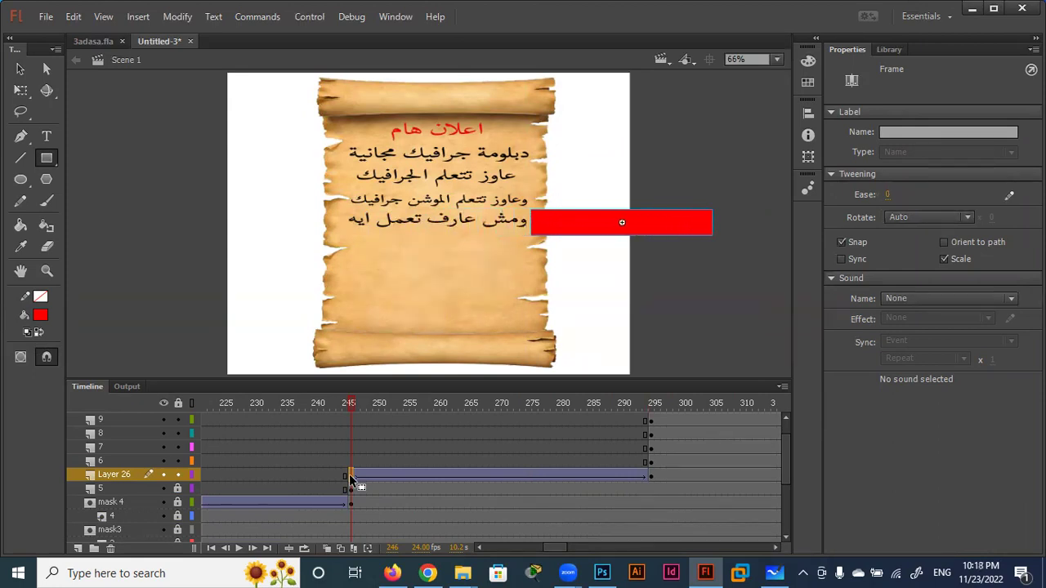
Rename the layer mask 5, set it as a mask, and scrub through the reveal.
{"action": "double_click", "coordinate": [119, 473]}
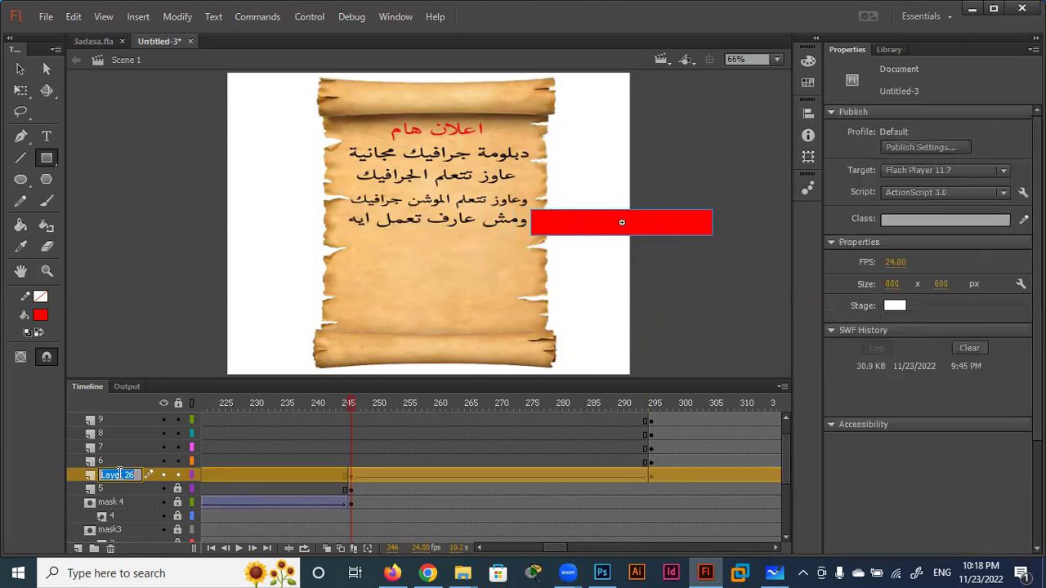
{"action": "type", "text": "mask 5"}
{"action": "right_click", "coordinate": [117, 471]}
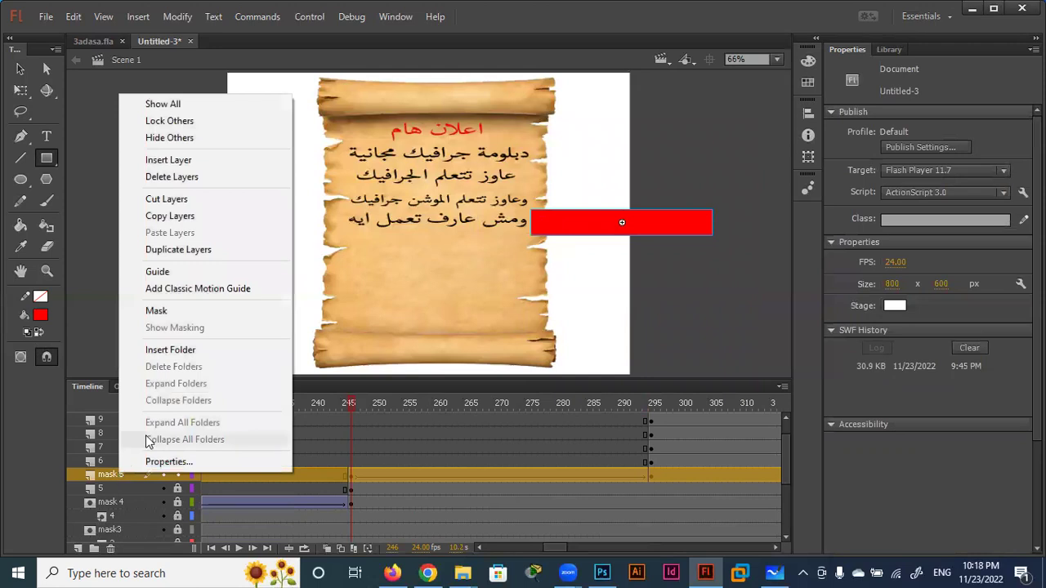
{"action": "left_click", "coordinate": [167, 312]}
{"action": "left_click_drag", "start_coordinate": [350, 402], "coordinate": [654, 410]}
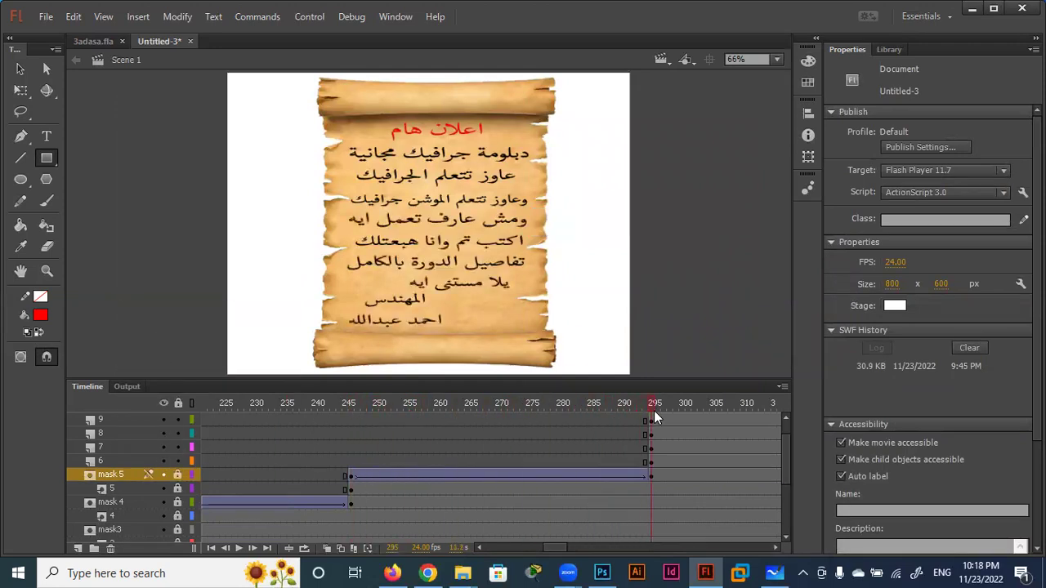
Move the upper layers' frame-295 keyframes later to frame 345.
{"action": "scroll", "coordinate": [661, 445], "scroll_direction": "up", "scroll_amount": 2}
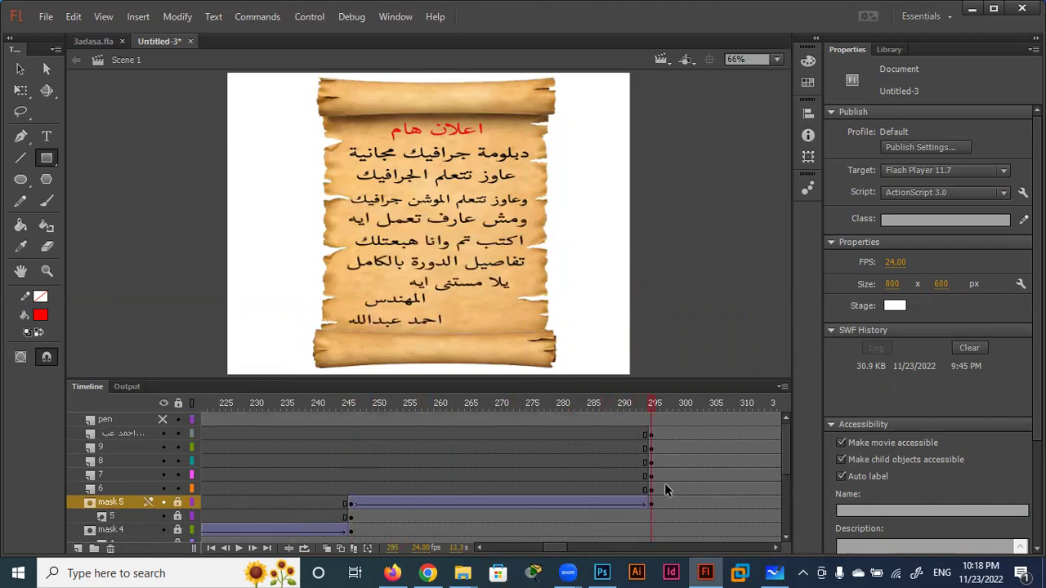
{"action": "mouse_move", "coordinate": [652, 443]}
{"action": "left_mouse_down"}
{"action": "mouse_move", "coordinate": [651, 481]}
{"action": "mouse_move", "coordinate": [741, 476]}
{"action": "left_mouse_up"}
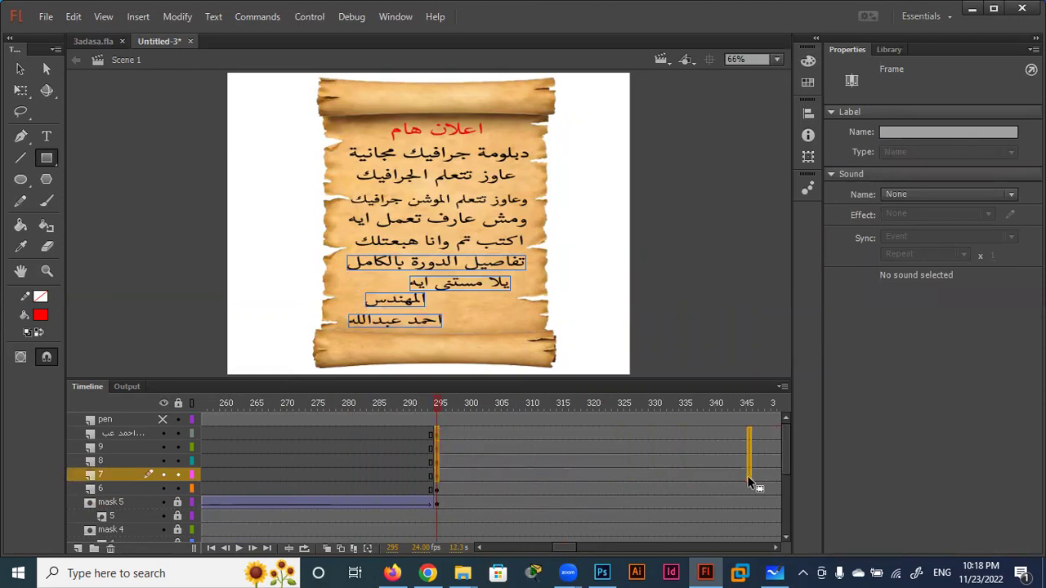
{"action": "left_click_drag", "start_coordinate": [744, 475], "coordinate": [744, 476]}
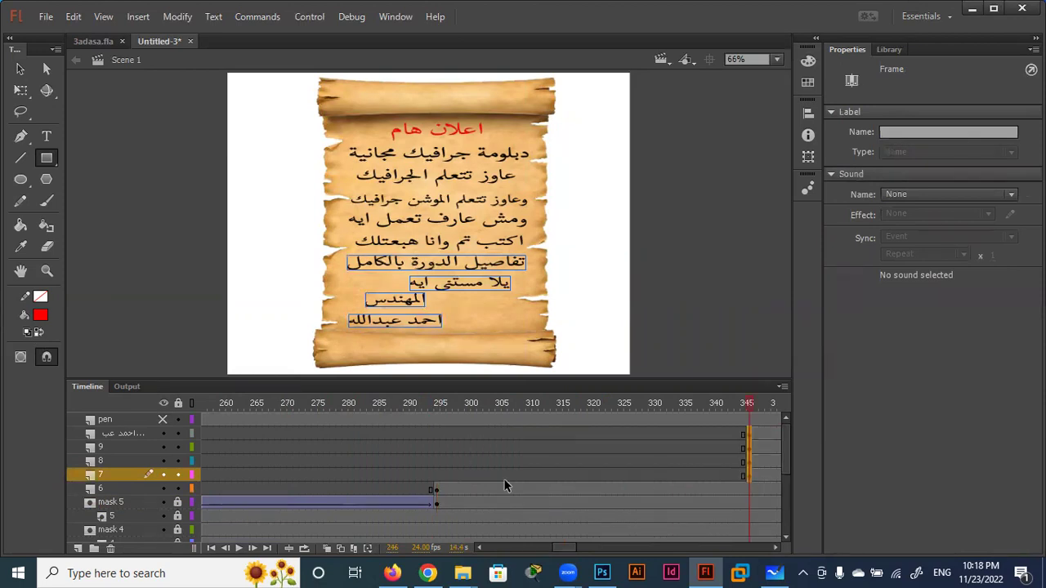
Add a new layer named 'mask 6' above layer 6.
{"action": "left_click", "coordinate": [436, 489]}
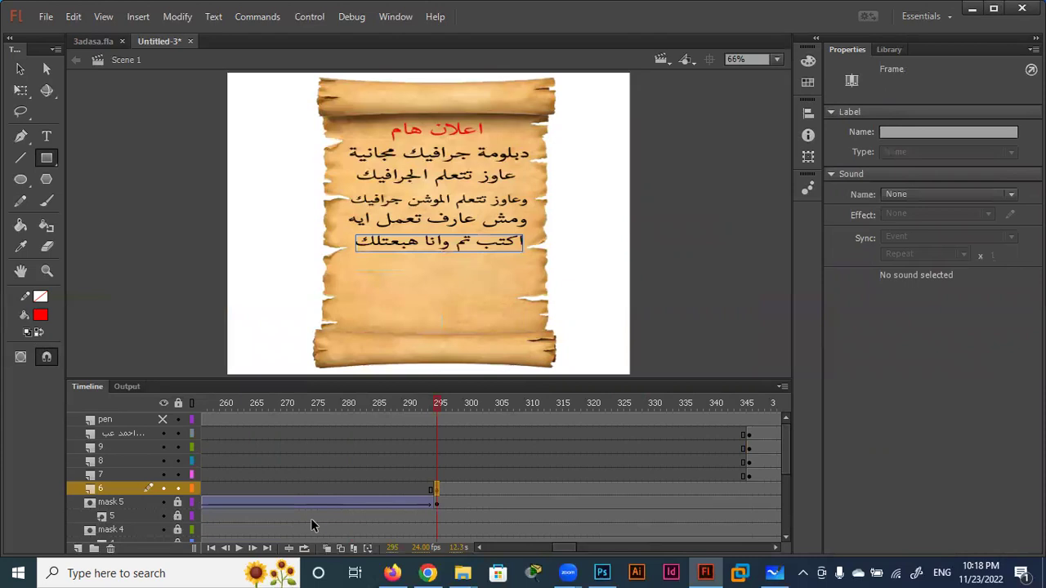
{"action": "left_click", "coordinate": [78, 550]}
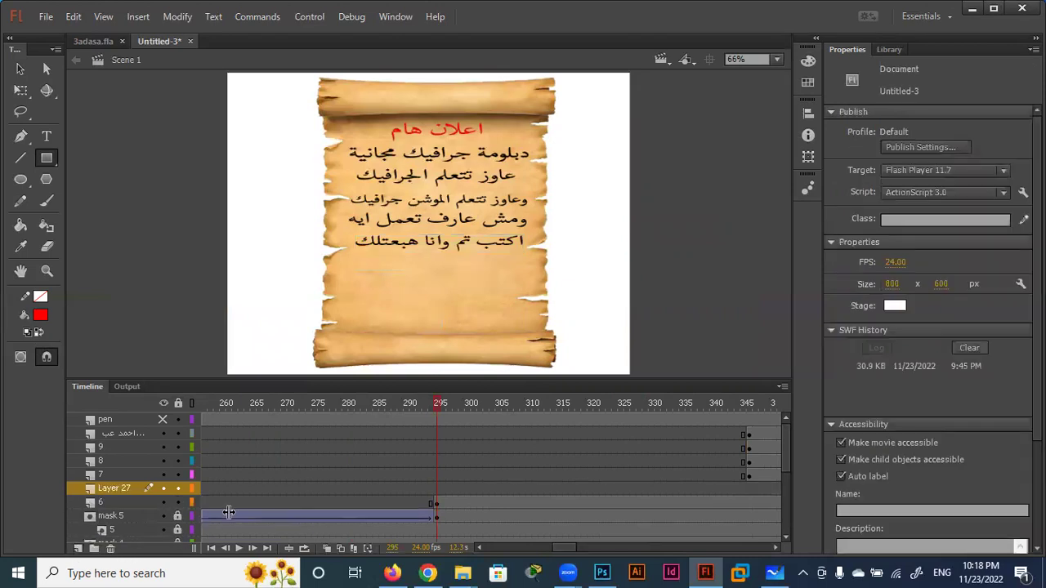
{"action": "double_click", "coordinate": [116, 488]}
{"action": "type", "text": "mask 6"}
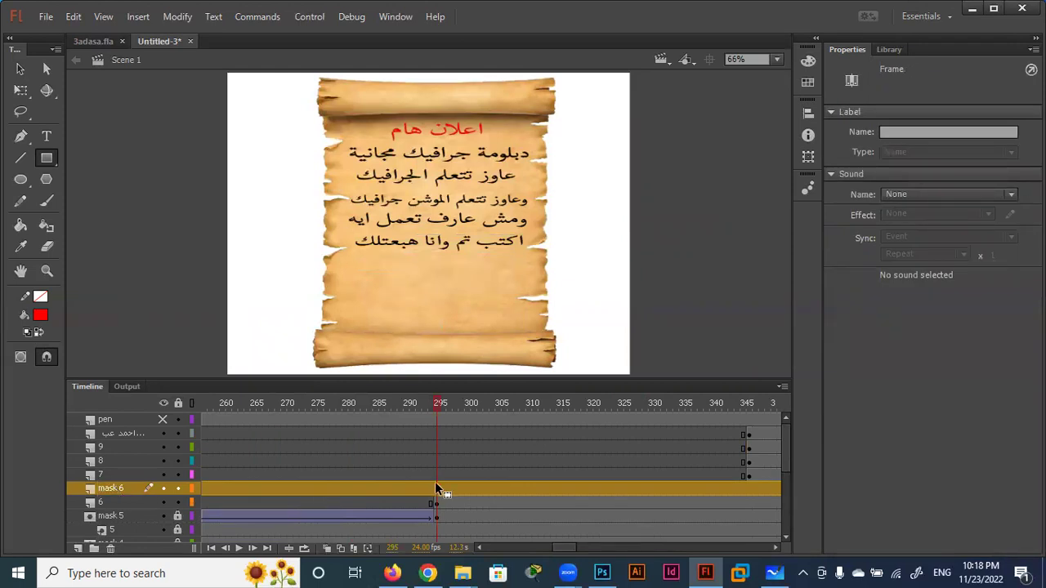
Draw a red rectangle bar over the sixth line at frame 295 on mask 6.
{"action": "left_click", "coordinate": [435, 482]}
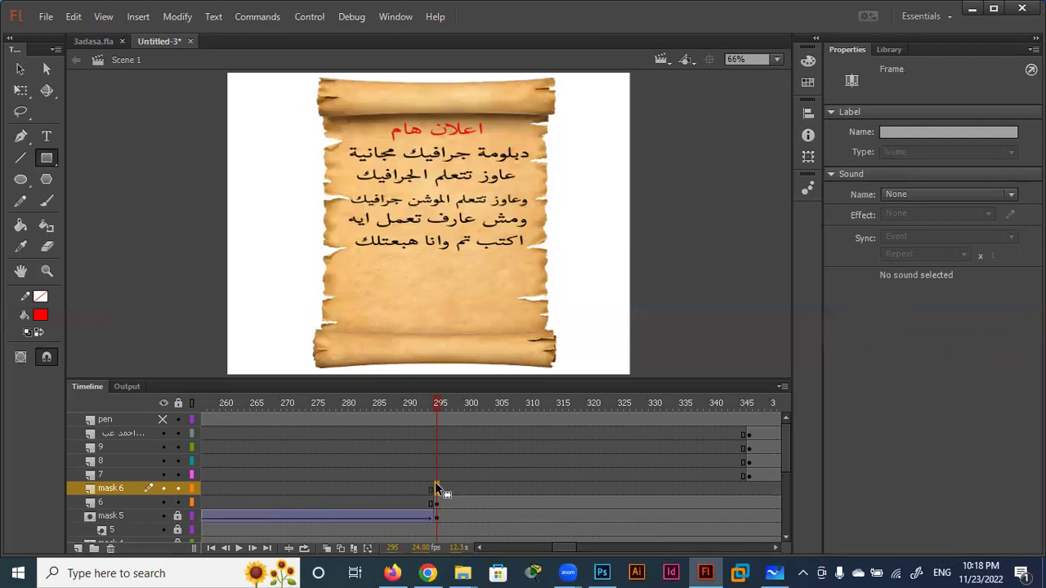
{"action": "left_click", "coordinate": [435, 487]}
{"action": "left_click", "coordinate": [46, 158]}
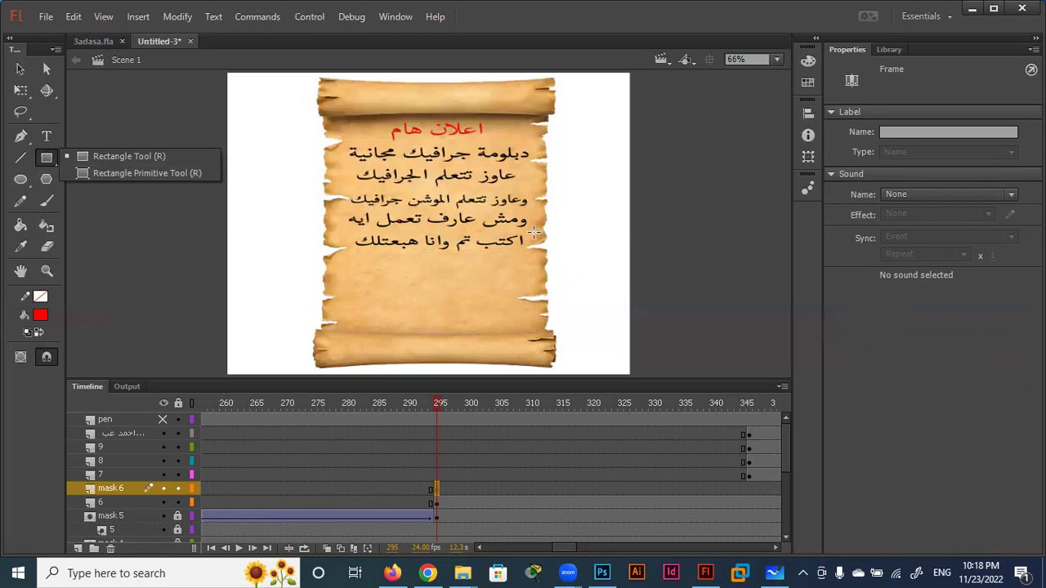
{"action": "left_click_drag", "start_coordinate": [530, 234], "coordinate": [439, 252]}
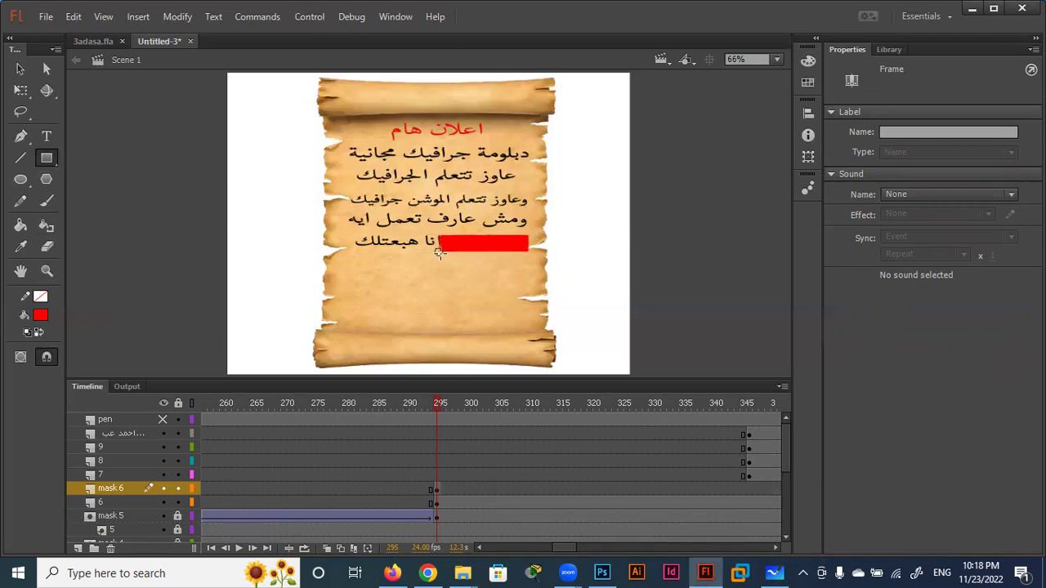
{"action": "left_click_drag", "start_coordinate": [440, 251], "coordinate": [356, 255]}
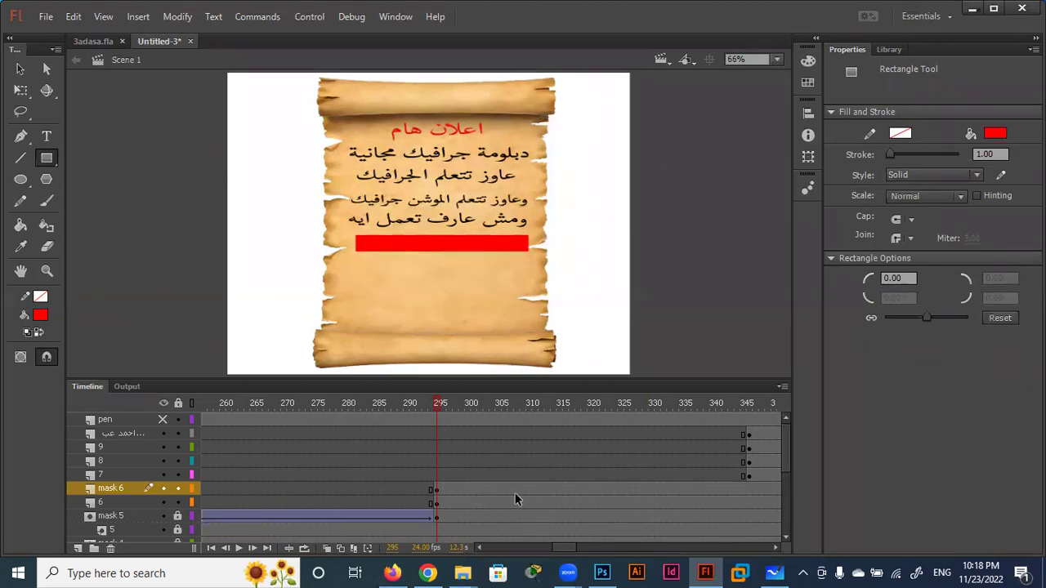
Tween the red bar with a classic tween from frame 295 to 345, shifting its start position right.
{"action": "left_click", "coordinate": [747, 487]}
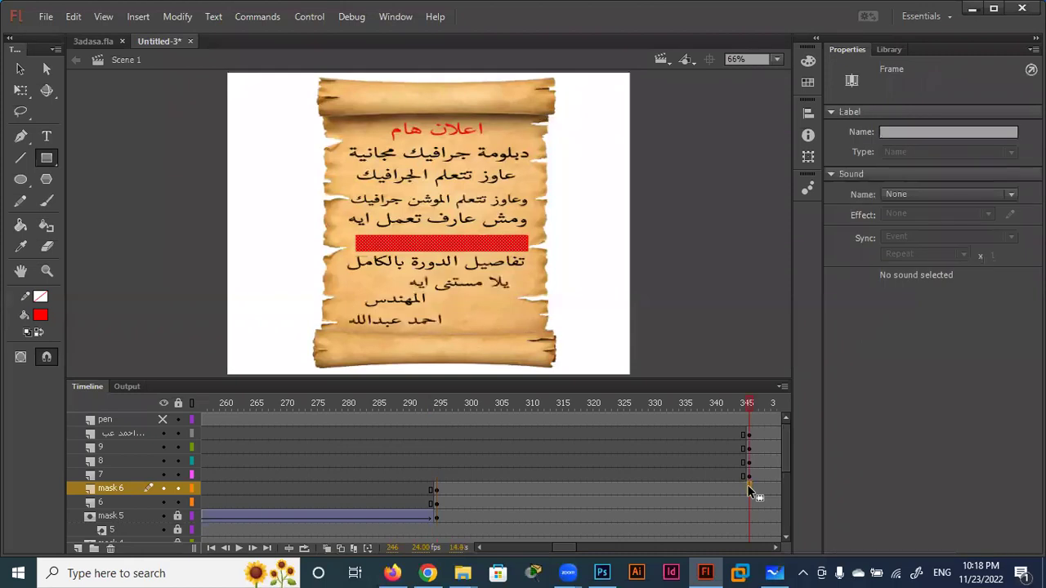
{"action": "key", "text": "F6"}
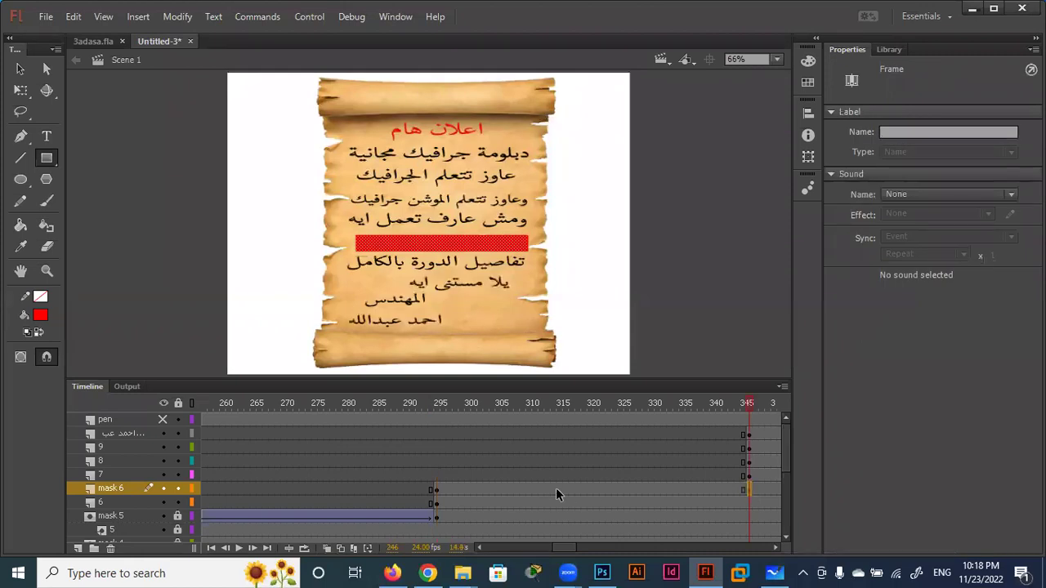
{"action": "right_click", "coordinate": [556, 490]}
{"action": "left_click", "coordinate": [645, 124]}
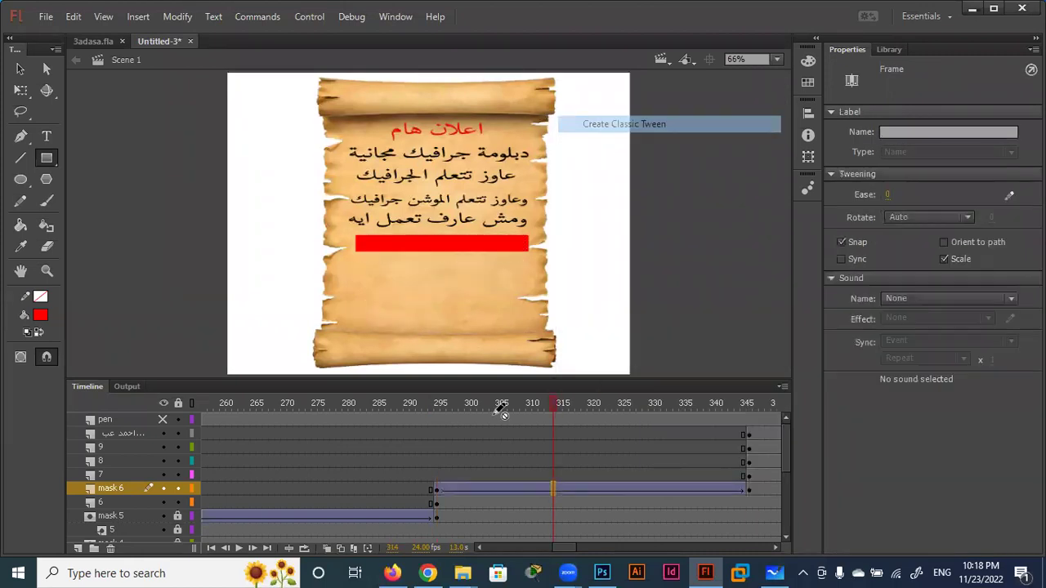
{"action": "left_click", "coordinate": [435, 488]}
{"action": "key", "text": "Right"}
{"action": "key", "text": "Right"}
{"action": "key", "text": "Right"}
{"action": "key", "text": "Right"}
{"action": "key", "text": "Right"}
{"action": "key", "text": "Right"}
{"action": "key", "text": "Right"}
{"action": "key", "text": "Right"}
{"action": "key", "text": "Right"}
{"action": "key", "text": "Right"}
{"action": "key", "text": "Right"}
{"action": "key", "text": "Right"}
{"action": "key", "text": "Right"}
{"action": "key", "text": "Right"}
{"action": "key", "text": "Right"}
{"action": "key", "text": "Right"}
{"action": "key", "text": "Right"}
{"action": "key", "text": "Right"}
{"action": "key", "text": "Right"}
{"action": "key", "text": "Right"}
{"action": "key", "text": "Right"}
{"action": "key", "text": "Right"}
{"action": "key", "text": "Right"}
{"action": "key", "text": "Right"}
{"action": "key", "text": "Right"}
{"action": "key", "text": "Right"}
{"action": "key", "text": "Right"}
{"action": "key", "text": "Right"}
{"action": "key", "text": "Right"}
{"action": "key", "text": "Right"}
{"action": "key", "text": "Right"}
{"action": "key", "text": "Right"}
{"action": "key", "text": "Right"}
{"action": "key", "text": "Right"}
{"action": "key", "text": "Right"}
{"action": "key", "text": "Right"}
{"action": "key", "text": "Right"}
{"action": "key", "text": "Right"}
{"action": "key", "text": "Right"}
{"action": "key", "text": "Right"}
{"action": "key", "text": "Right"}
{"action": "key", "text": "Right"}
{"action": "key", "text": "Right"}
{"action": "key", "text": "Right"}
{"action": "key", "text": "Right"}
{"action": "key", "text": "Right"}
{"action": "key", "text": "Right"}
{"action": "key", "text": "Right"}
{"action": "key", "text": "Right"}
{"action": "key", "text": "Right"}
{"action": "key", "text": "Right"}
{"action": "key", "text": "Right"}
{"action": "key", "text": "Right"}
{"action": "key", "text": "Right"}
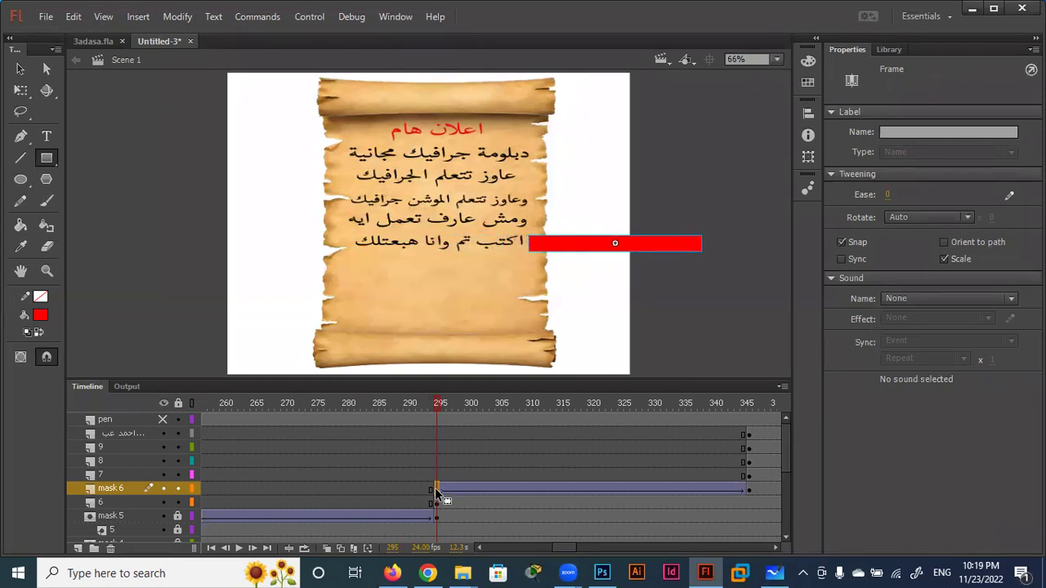
{"action": "key", "text": "Left"}
{"action": "key", "text": "Left"}
{"action": "key", "text": "Left"}
{"action": "key", "text": "Left"}
{"action": "key", "text": "Left"}
Turn mask 6 into a mask layer and scrub the timeline to preview the line reveal.
{"action": "right_click", "coordinate": [112, 485]}
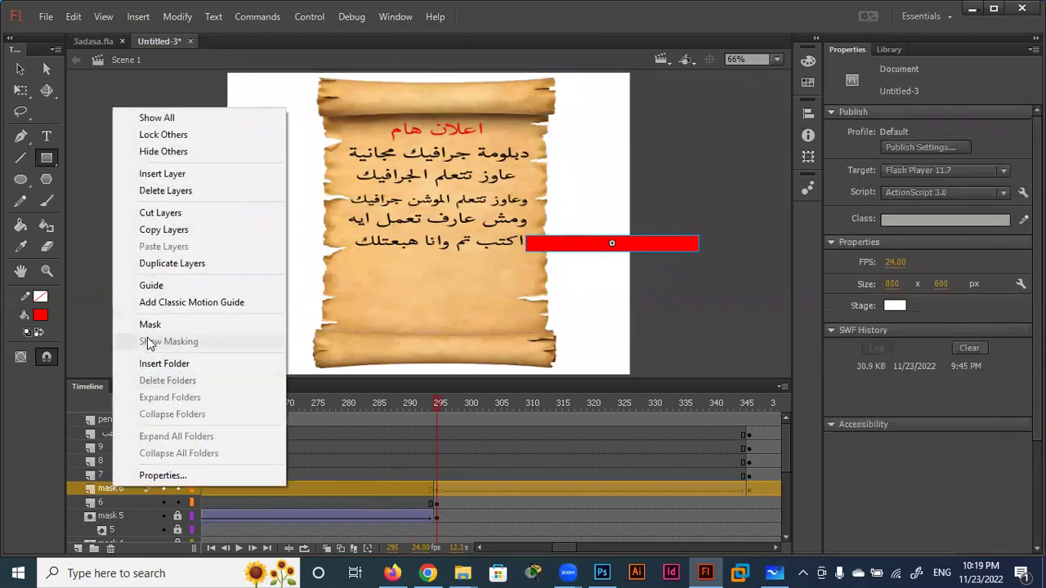
{"action": "left_click", "coordinate": [144, 321]}
{"action": "mouse_move", "coordinate": [438, 403]}
{"action": "left_mouse_down"}
{"action": "mouse_move", "coordinate": [755, 409]}
{"action": "mouse_move", "coordinate": [685, 415]}
{"action": "mouse_move", "coordinate": [746, 419]}
{"action": "left_mouse_up"}
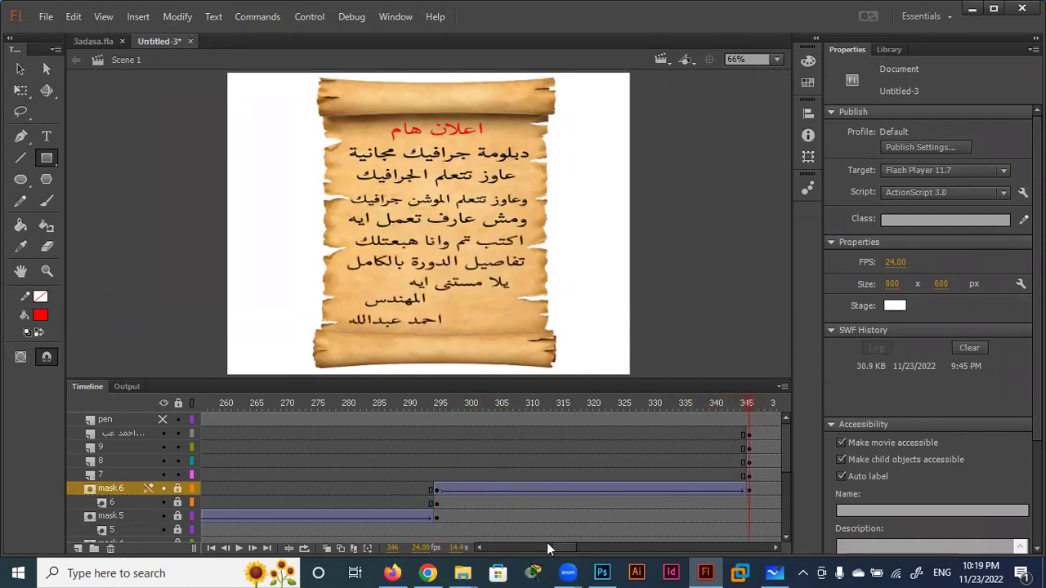
Move the top three layers' frame-345 keyframes later to frame 395.
{"action": "left_click_drag", "start_coordinate": [570, 553], "coordinate": [578, 547]}
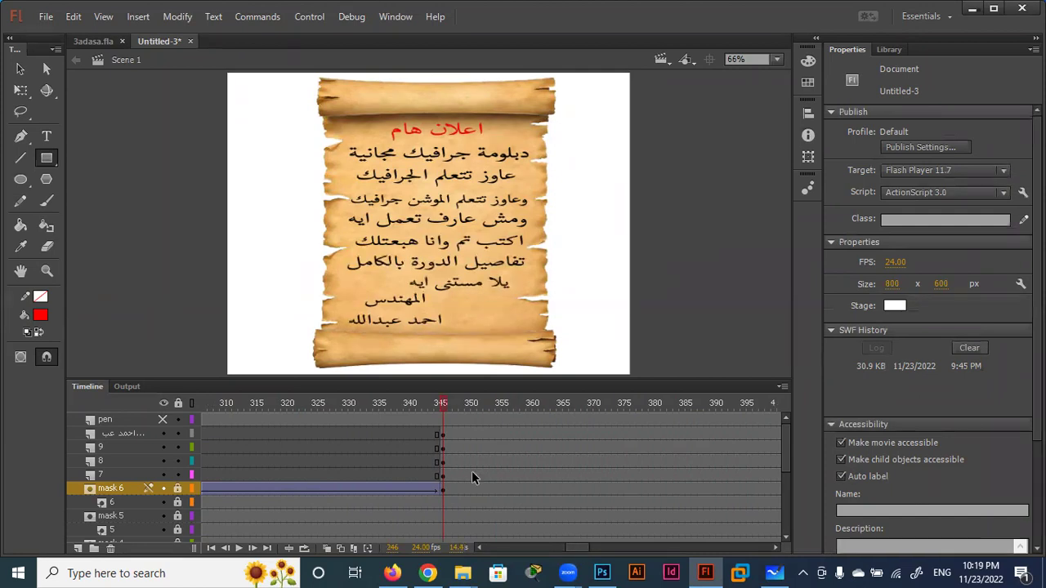
{"action": "mouse_move", "coordinate": [441, 435]}
{"action": "left_mouse_down"}
{"action": "mouse_move", "coordinate": [440, 463]}
{"action": "mouse_move", "coordinate": [705, 456]}
{"action": "left_mouse_up"}
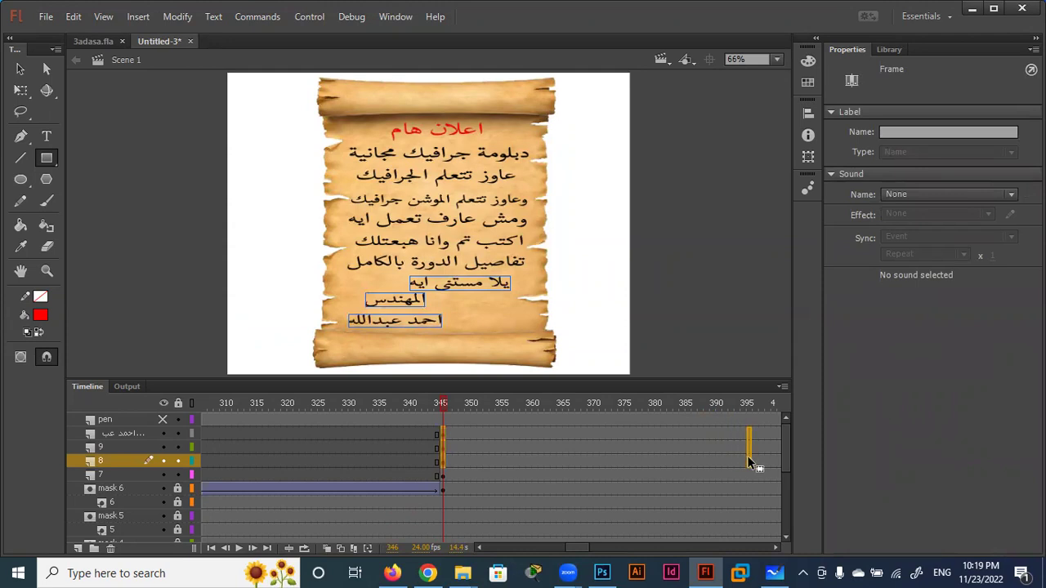
{"action": "left_click_drag", "start_coordinate": [747, 455], "coordinate": [747, 455]}
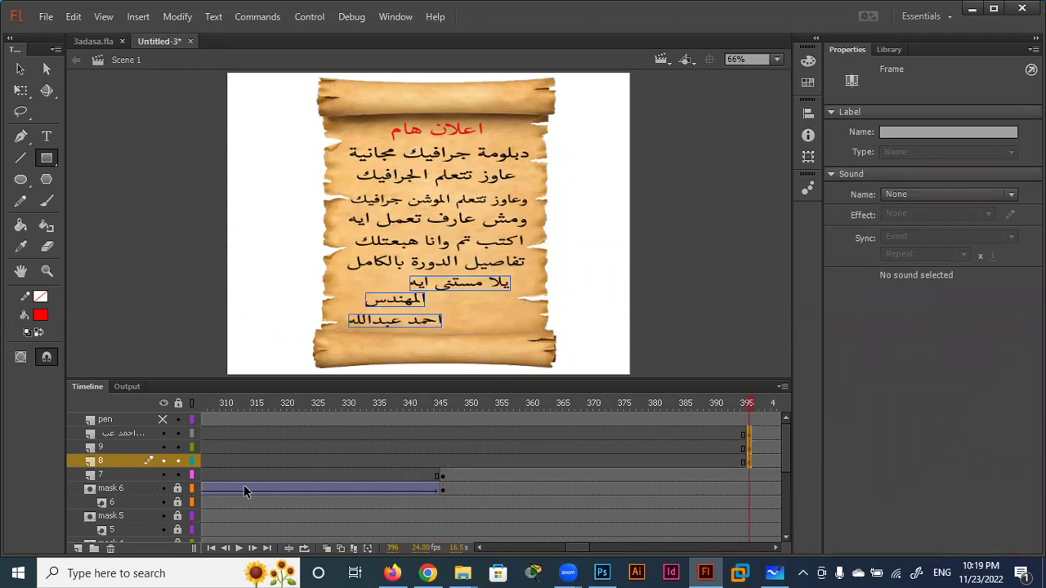
Add a new layer named 'mask7' above layer 7.
{"action": "left_click", "coordinate": [110, 474]}
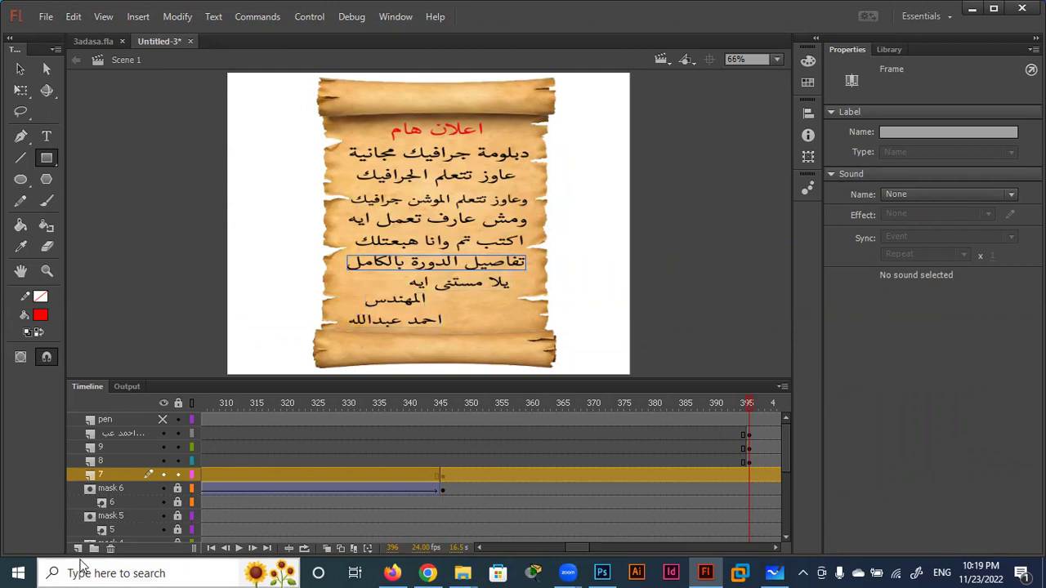
{"action": "left_click", "coordinate": [78, 551]}
{"action": "left_click", "coordinate": [120, 477]}
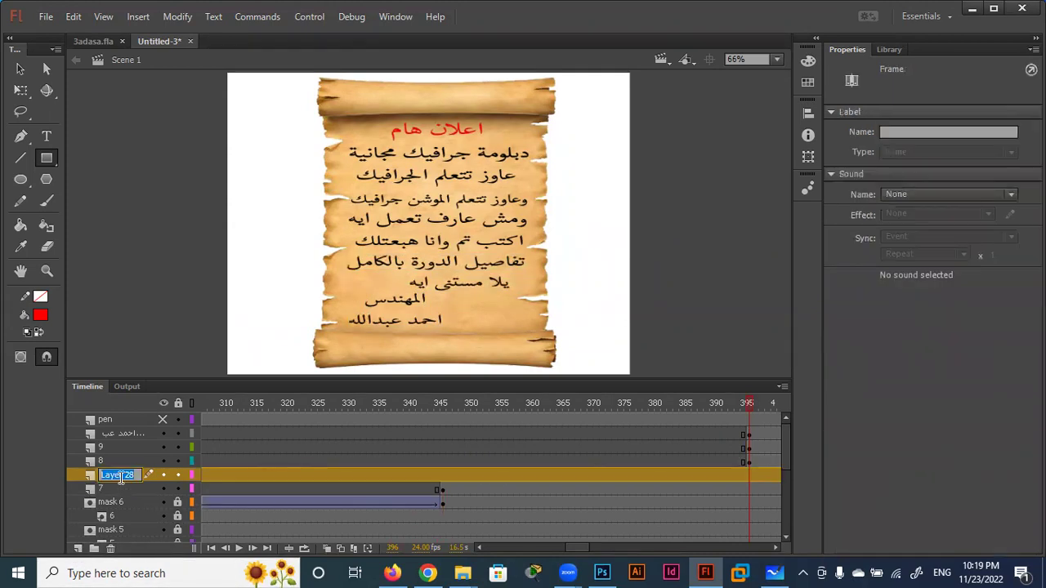
{"action": "type", "text": "mask"}
{"action": "double_click", "coordinate": [119, 476]}
{"action": "type", "text": "7"}
{"action": "left_click", "coordinate": [119, 488]}
Insert a blank keyframe at frame 345 on mask7, ready for drawing its rectangle.
{"action": "left_click", "coordinate": [443, 475]}
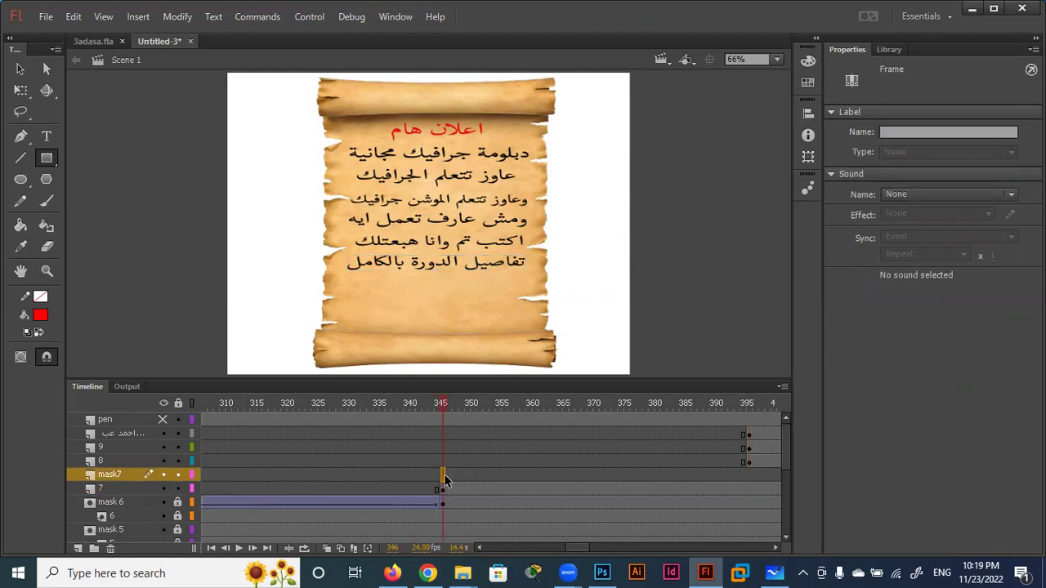
{"action": "key", "text": "F7"}
{"action": "left_click", "coordinate": [44, 158]}
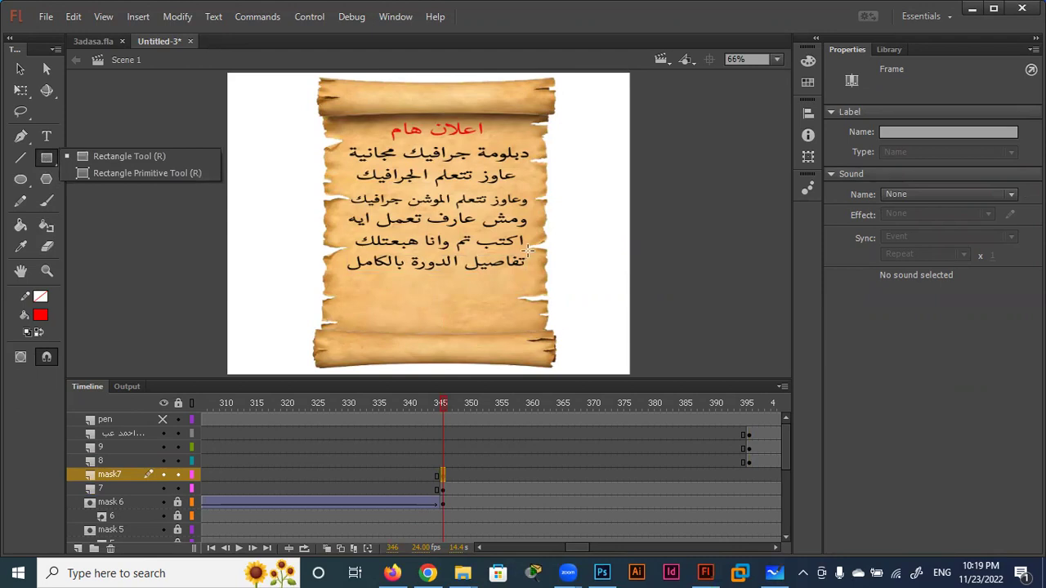